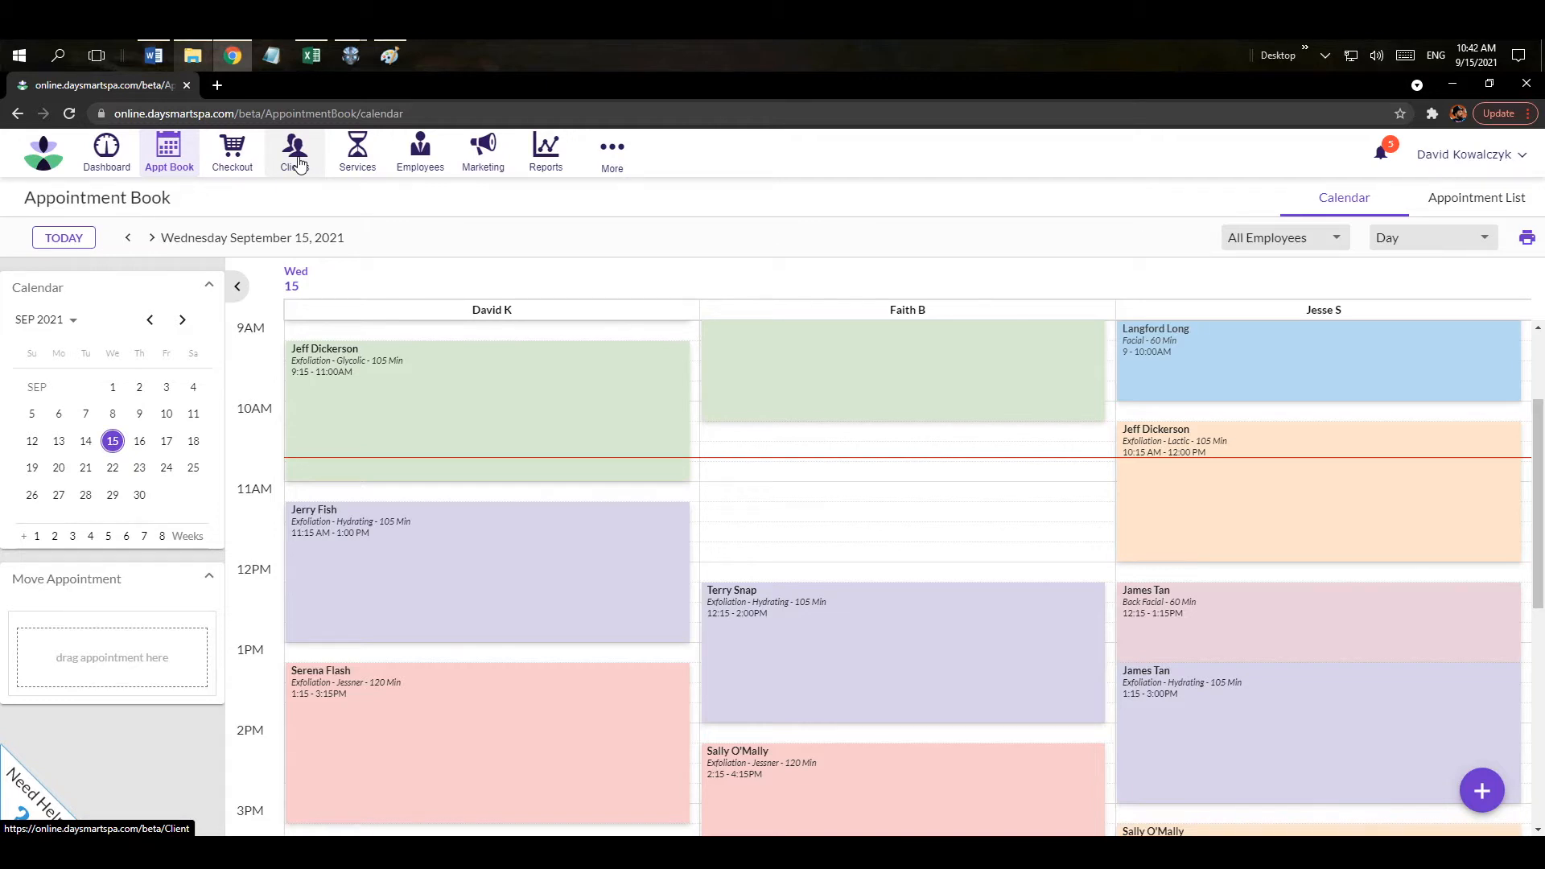
Browse the Clients, Services and Employees pages.
left_click(298, 163)
left_click(358, 153)
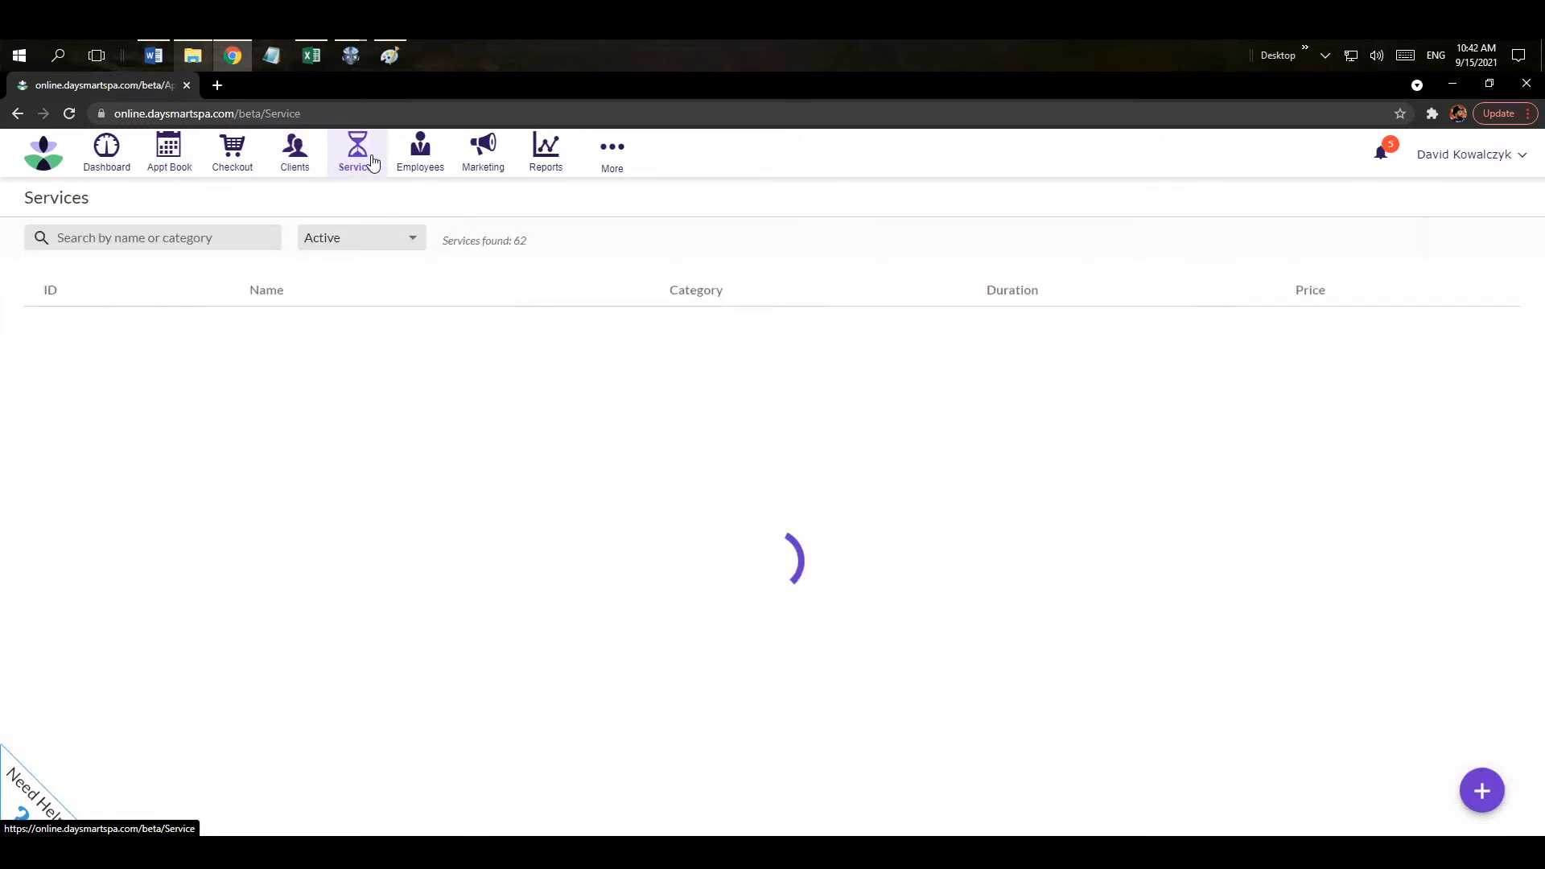
left_click(426, 165)
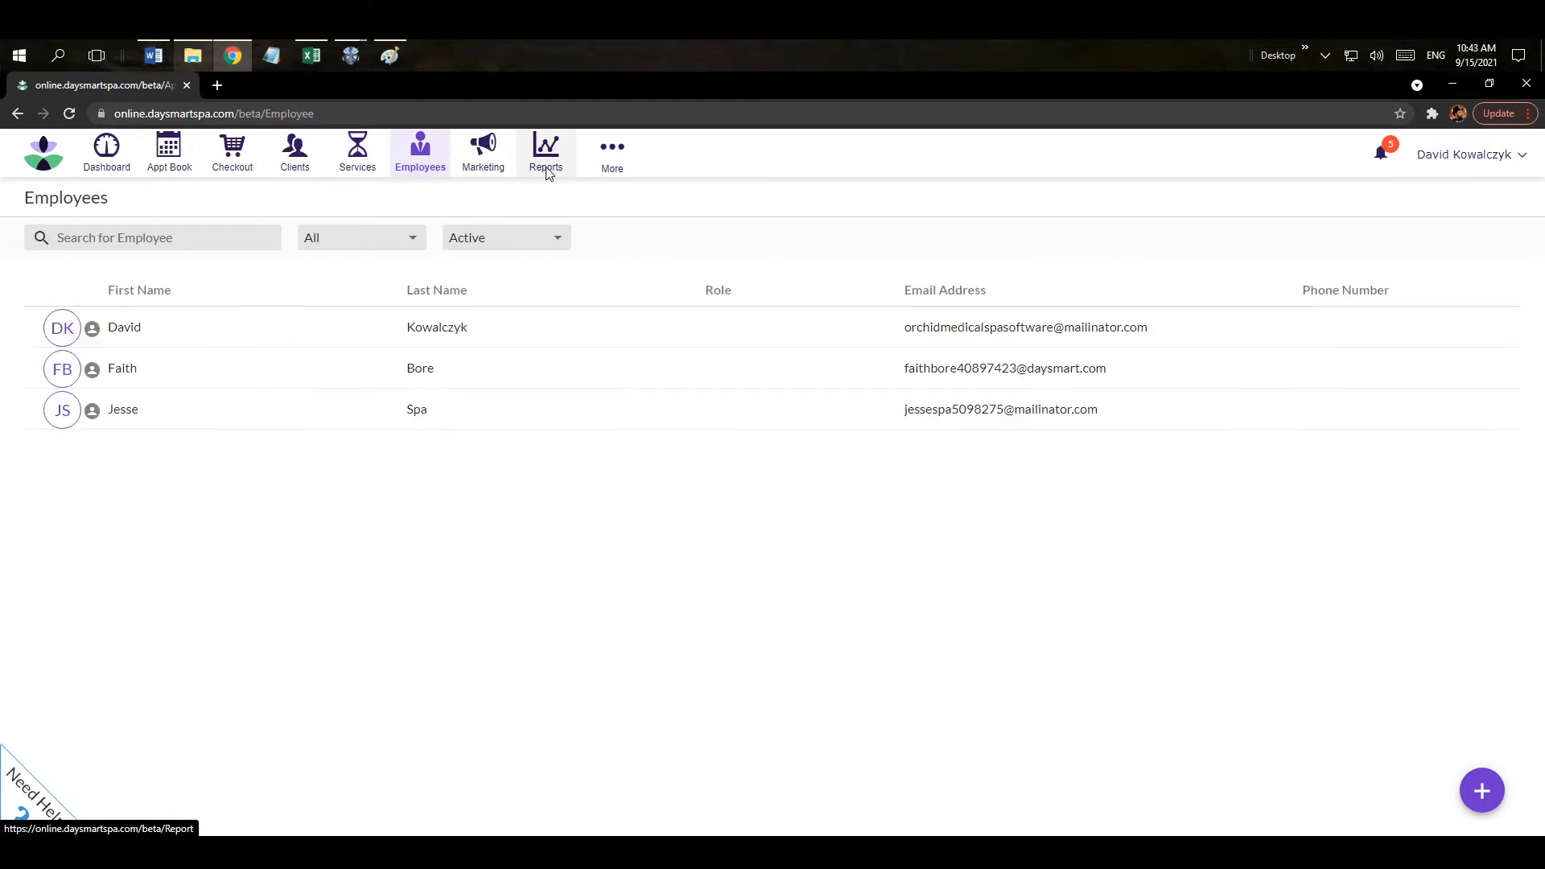
Launch the Setup Wizard from More > Options under the Management settings.
left_click(620, 169)
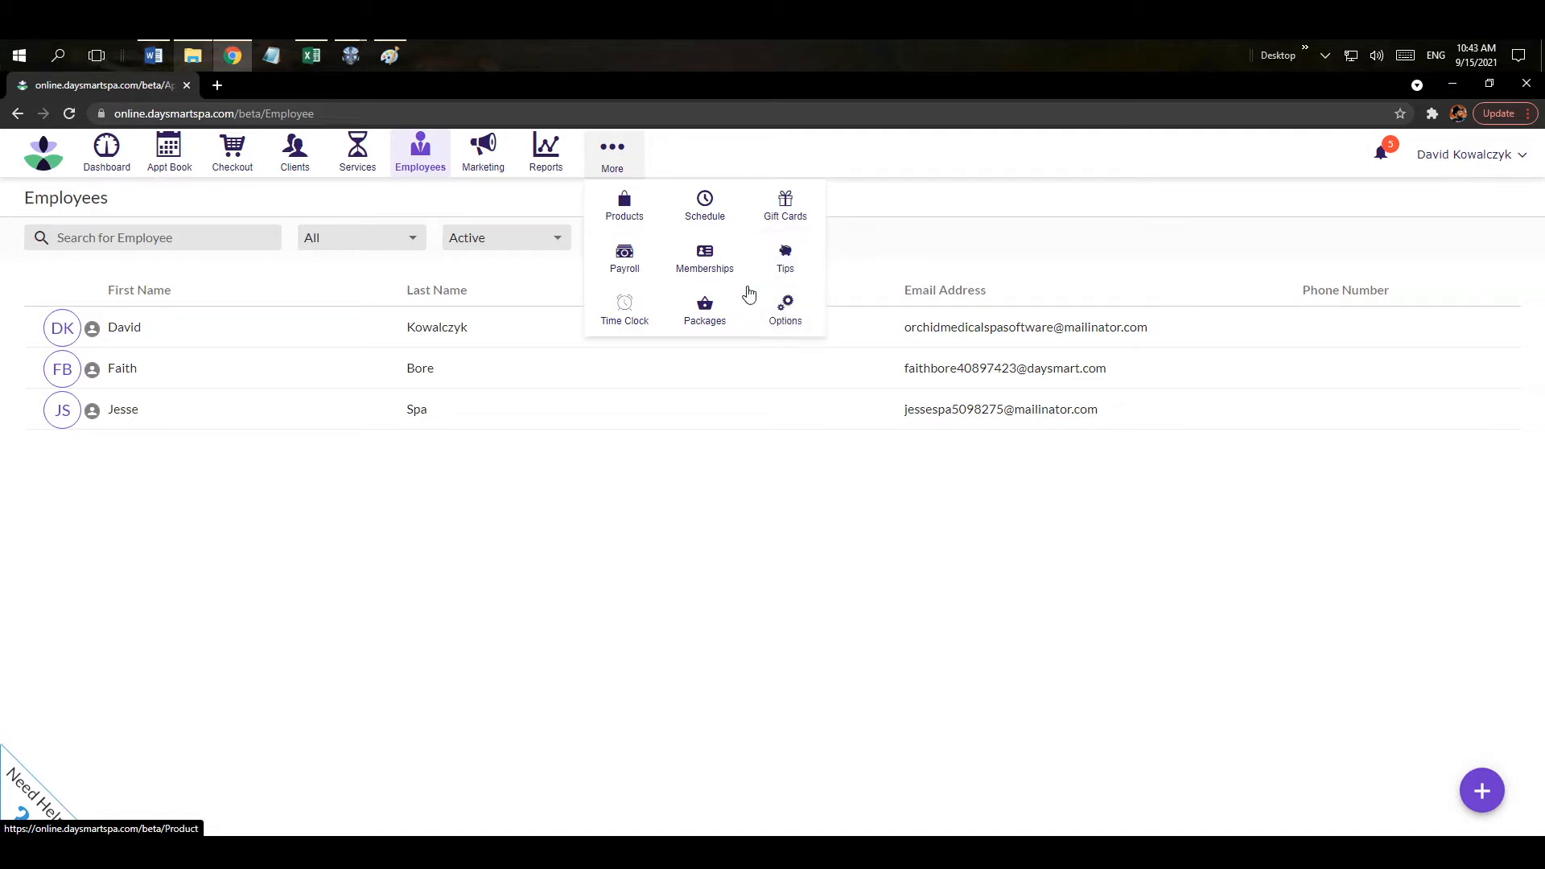
left_click(785, 321)
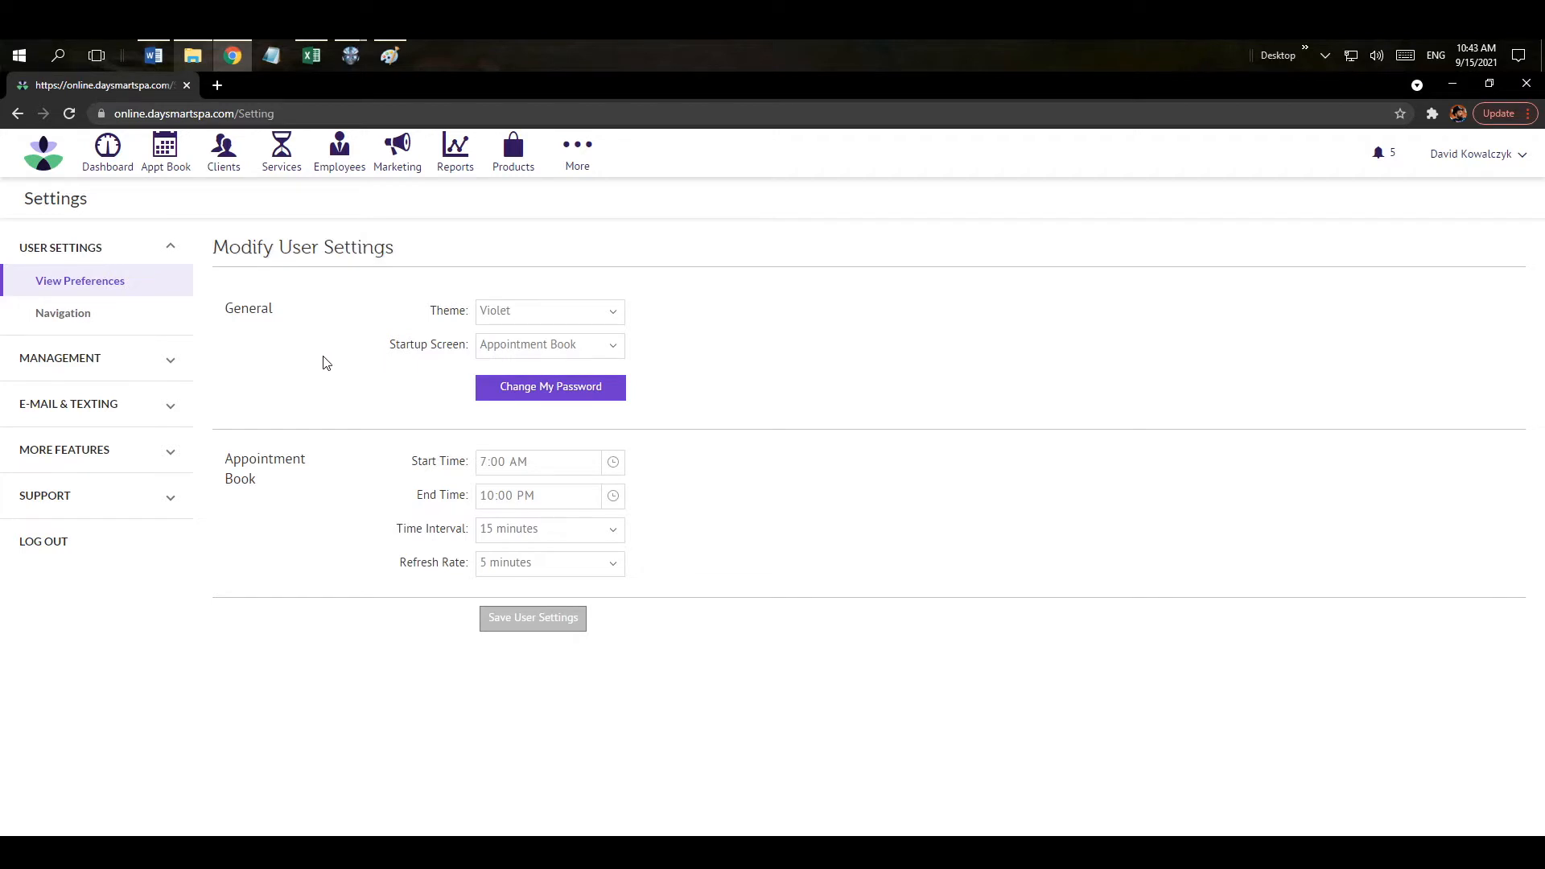
left_click(161, 364)
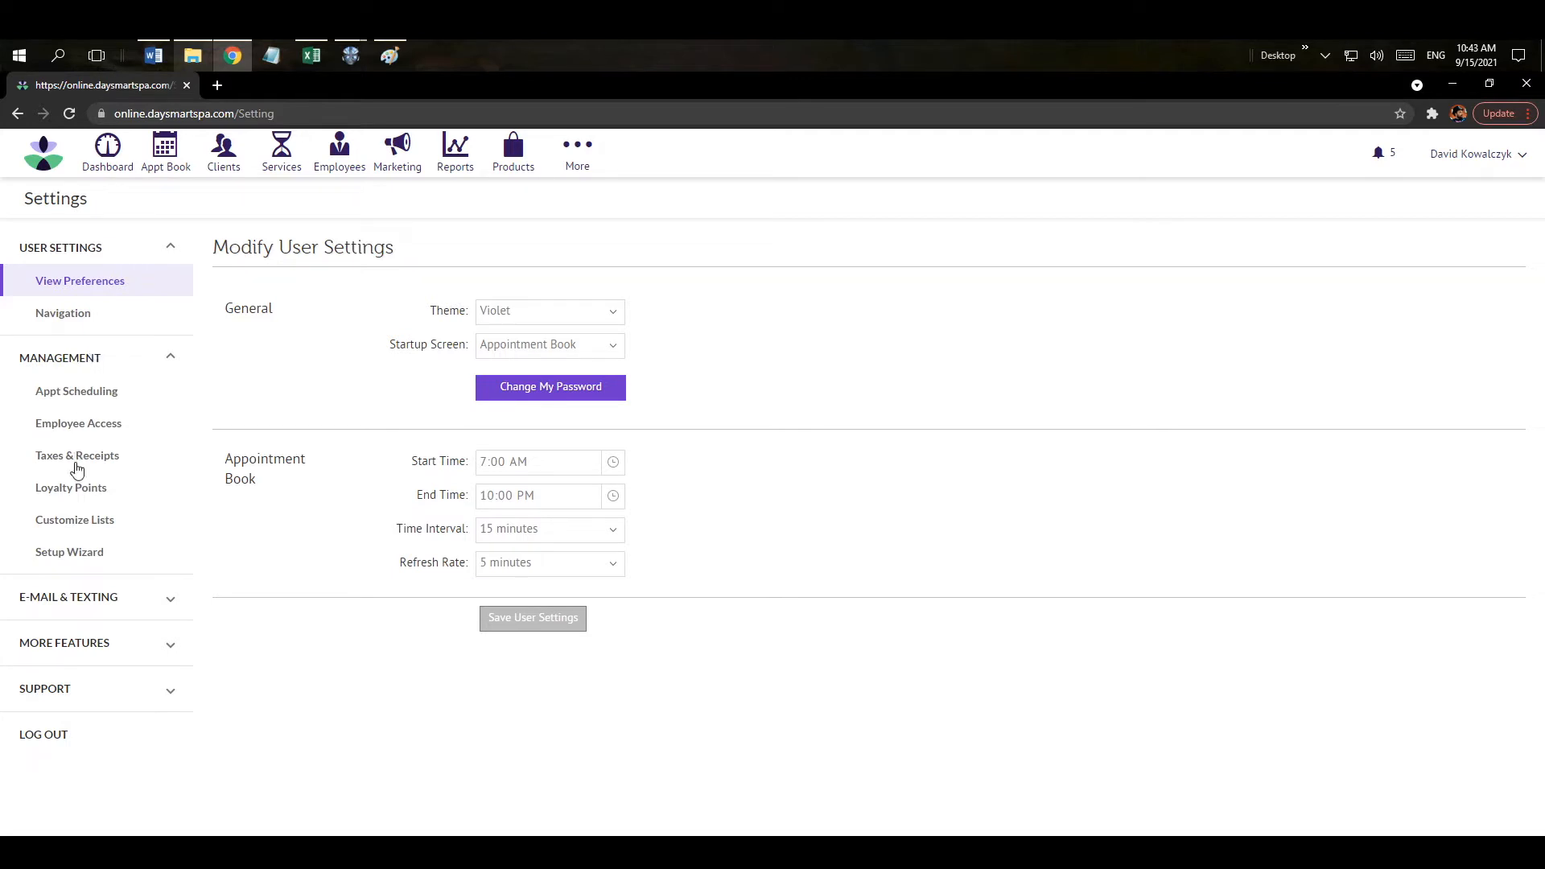
left_click(81, 554)
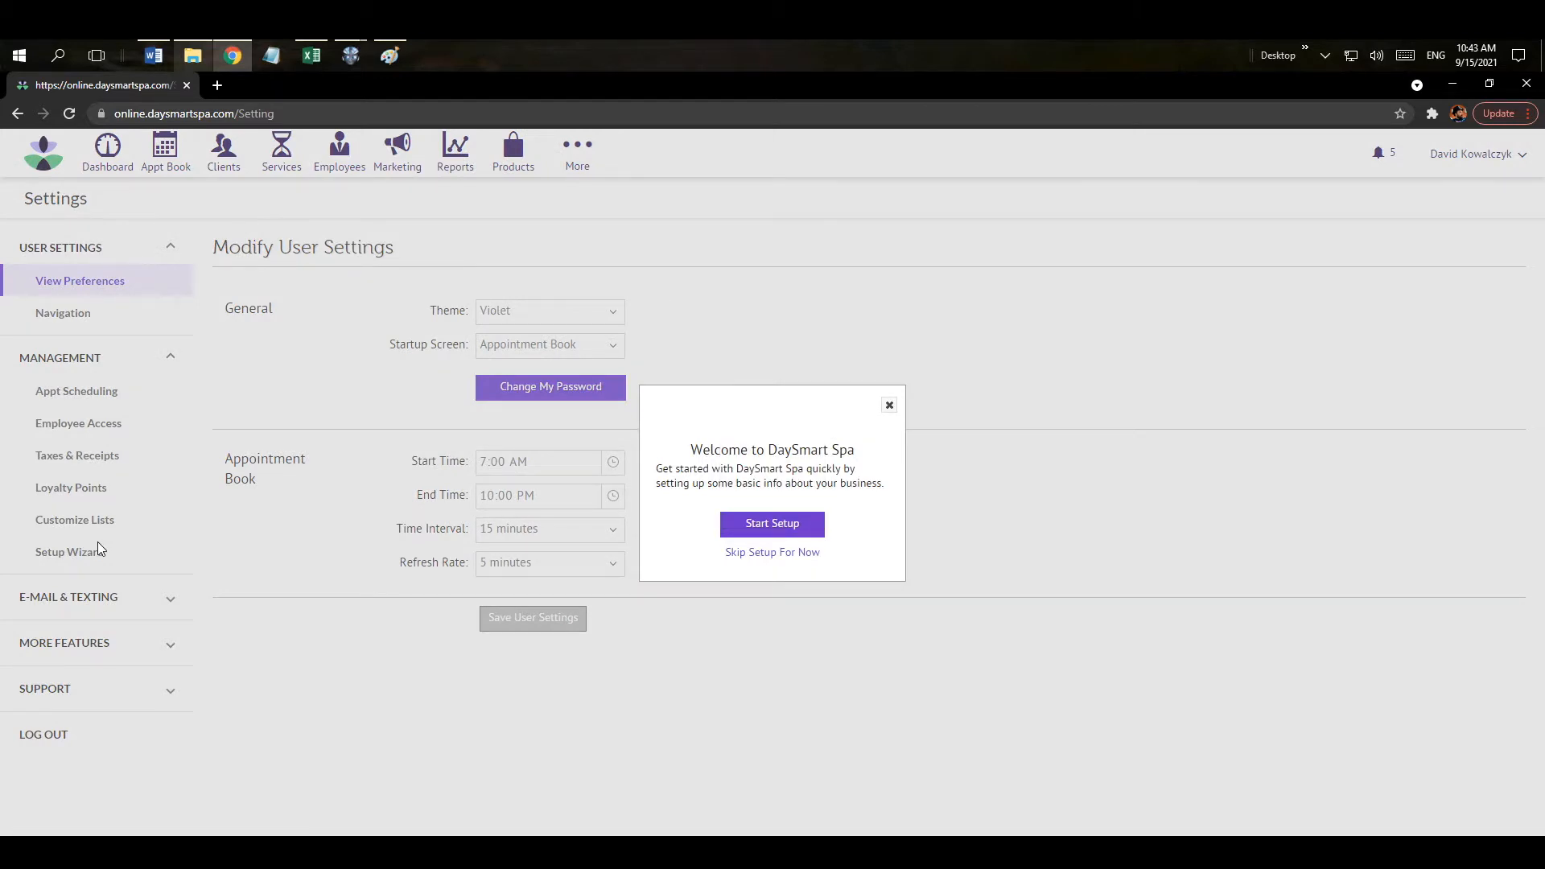
Start setup, keep Sunday and Monday closed, set Tuesday opening to 8:00 AM, and save hours.
left_click(771, 525)
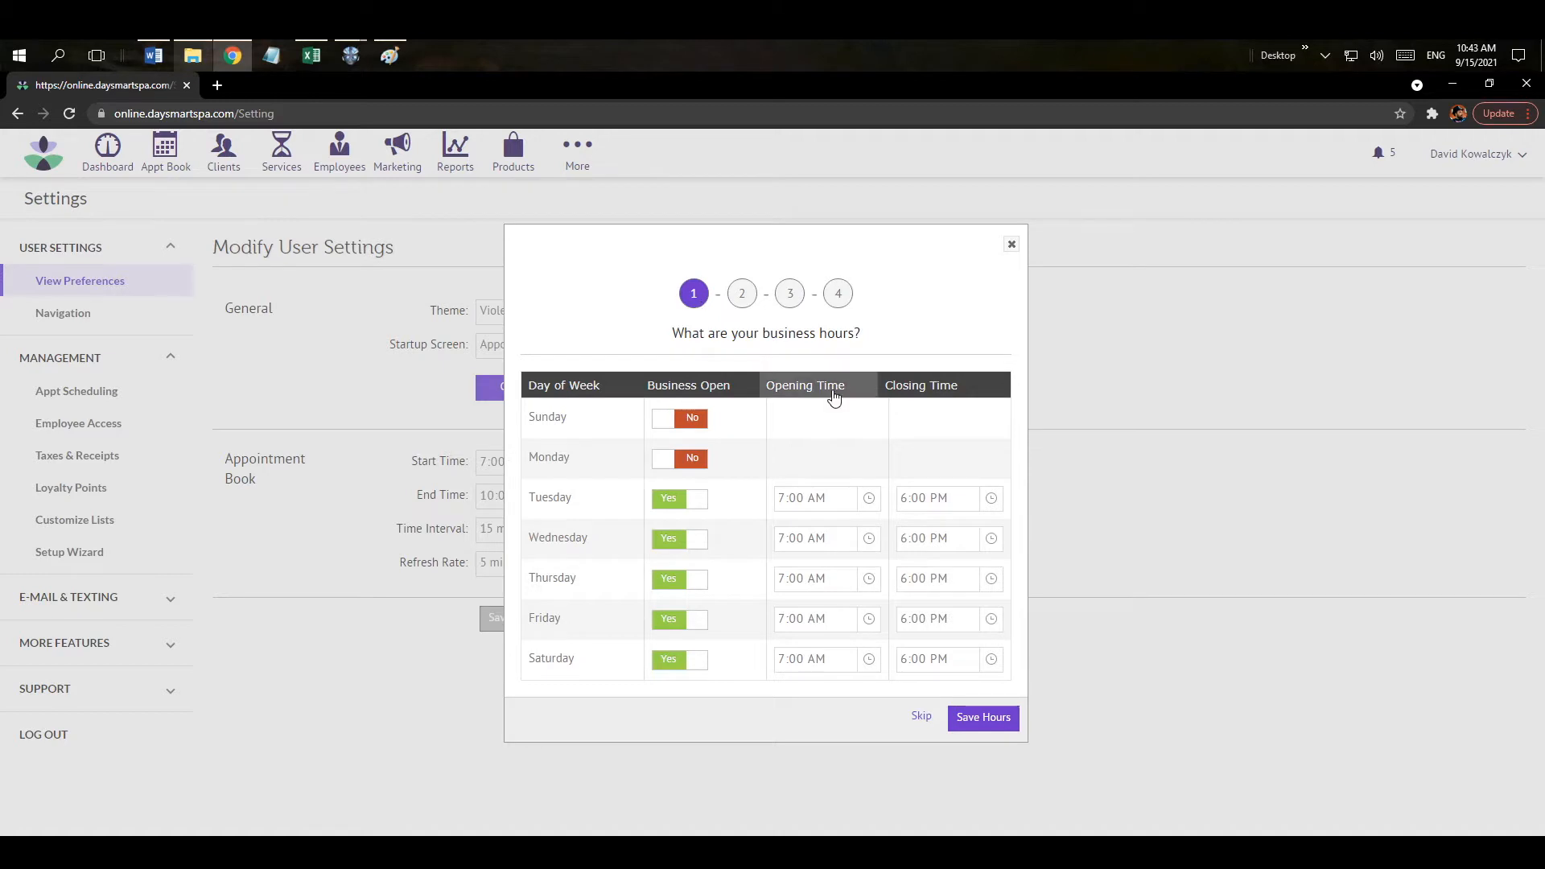
left_click(694, 420)
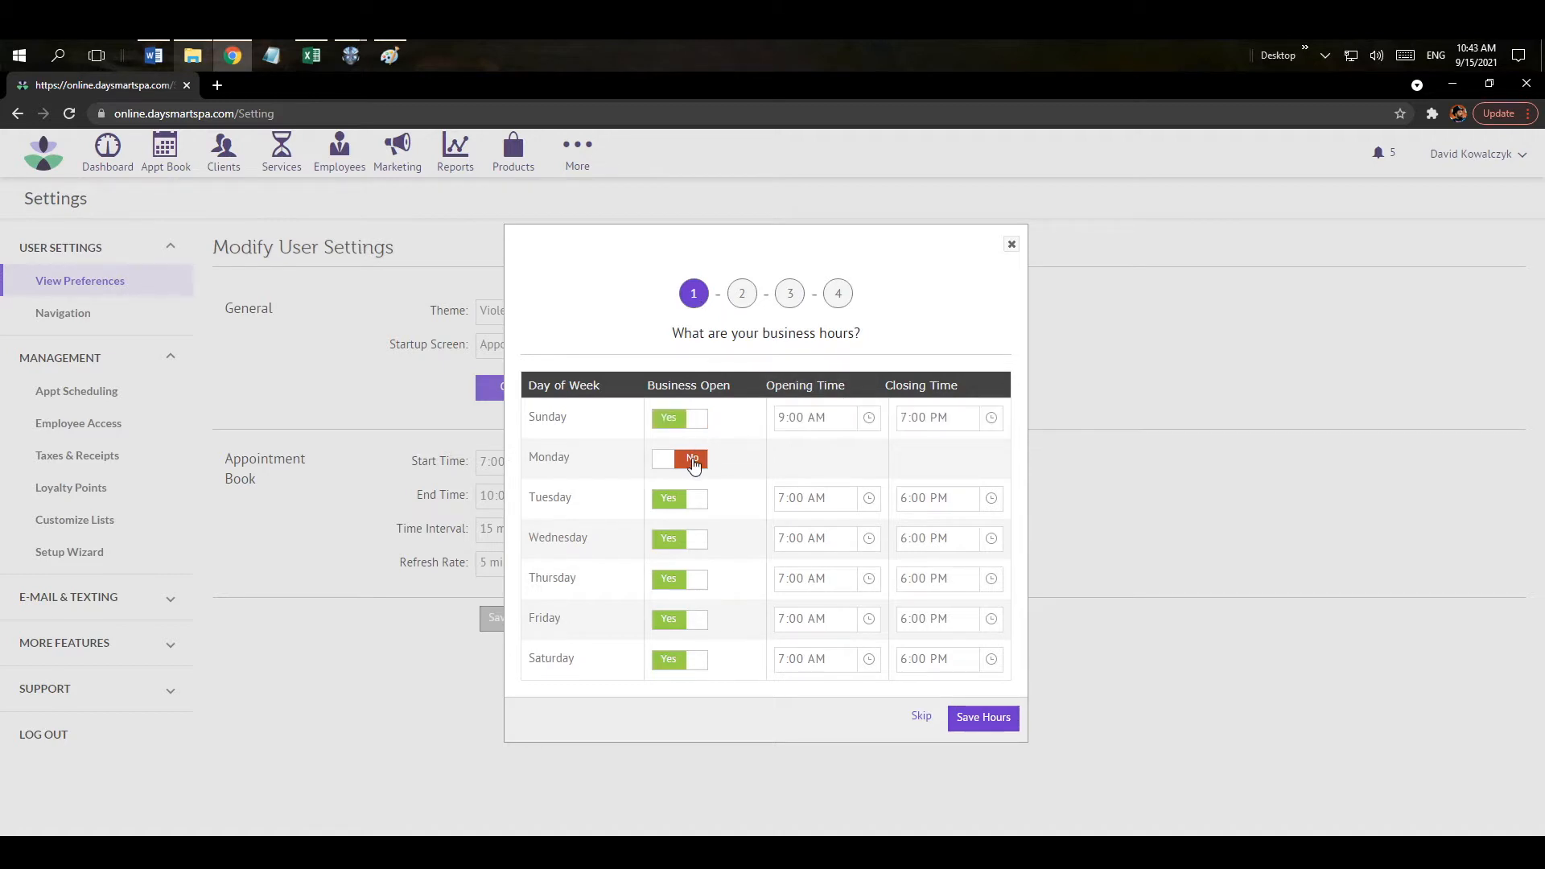
left_click(694, 462)
left_click(689, 460)
left_click(681, 419)
left_click(868, 498)
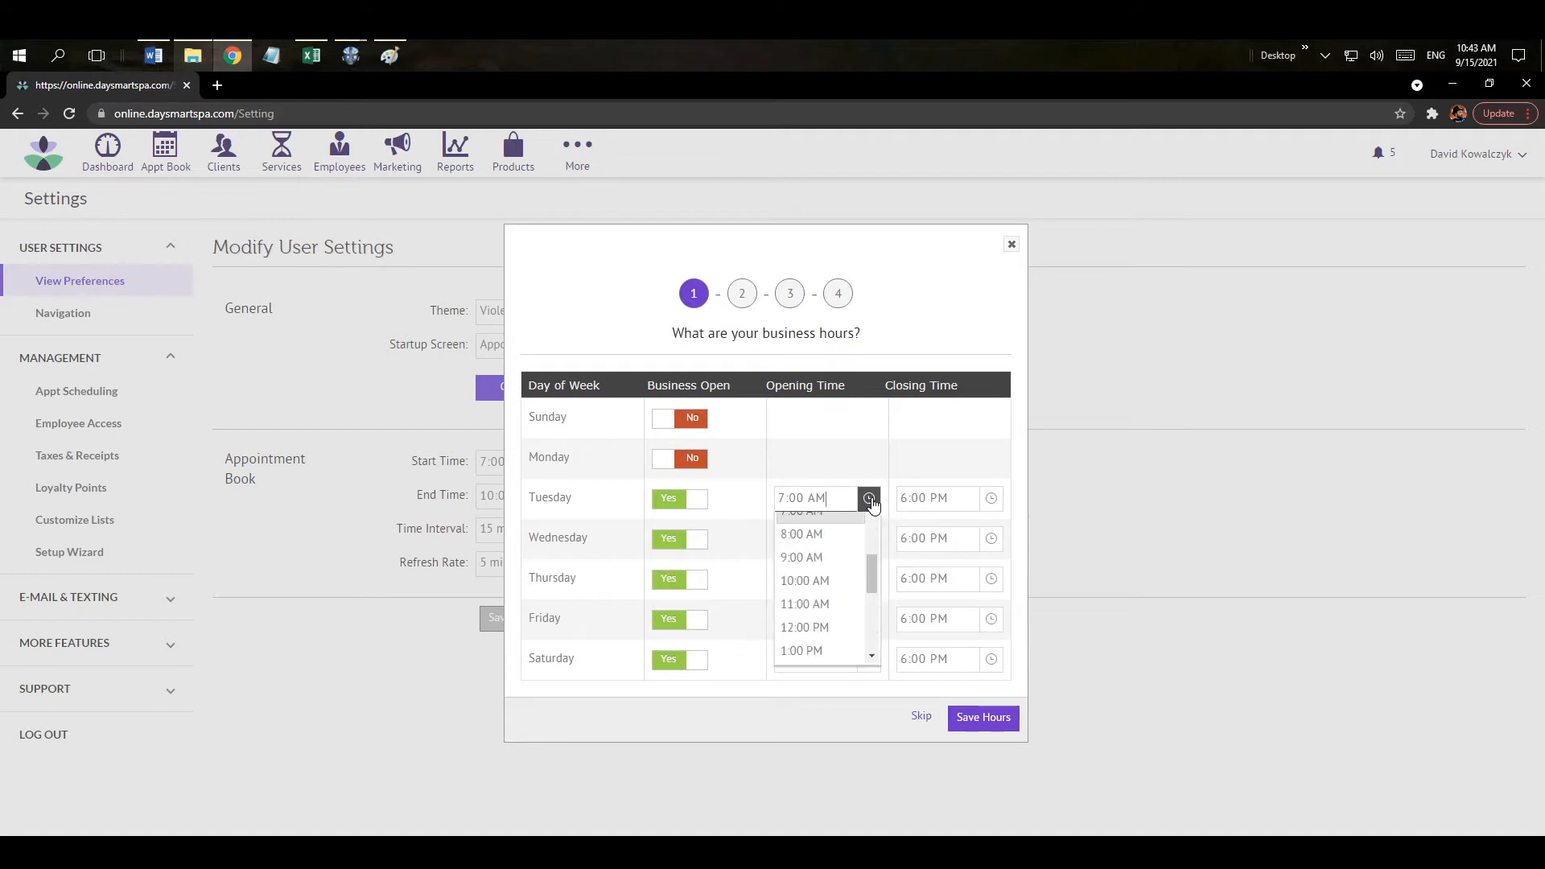
left_click(842, 545)
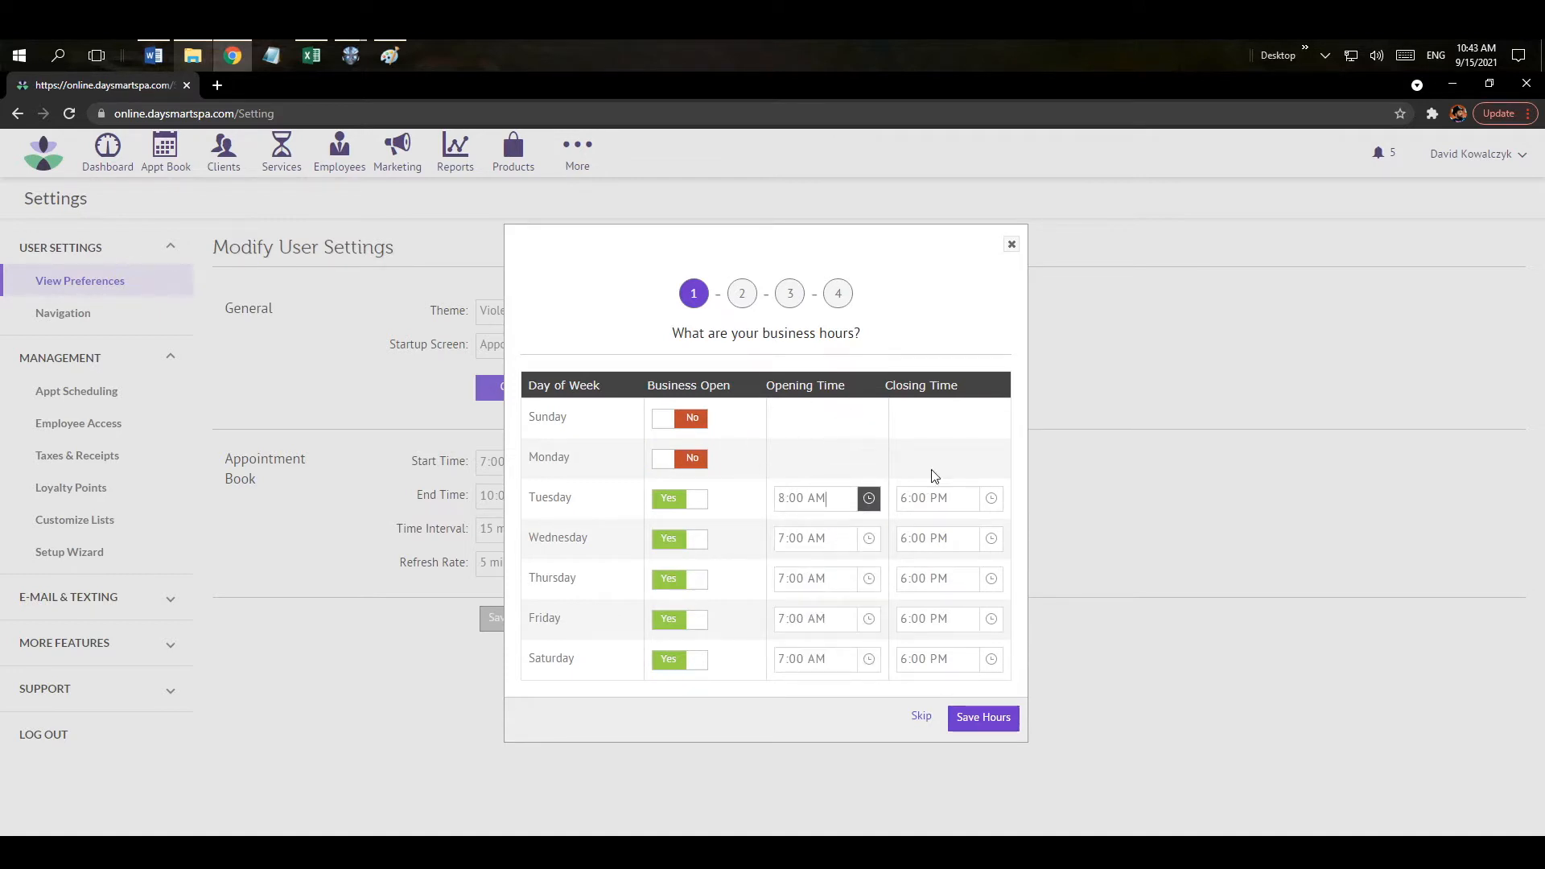
left_click(990, 721)
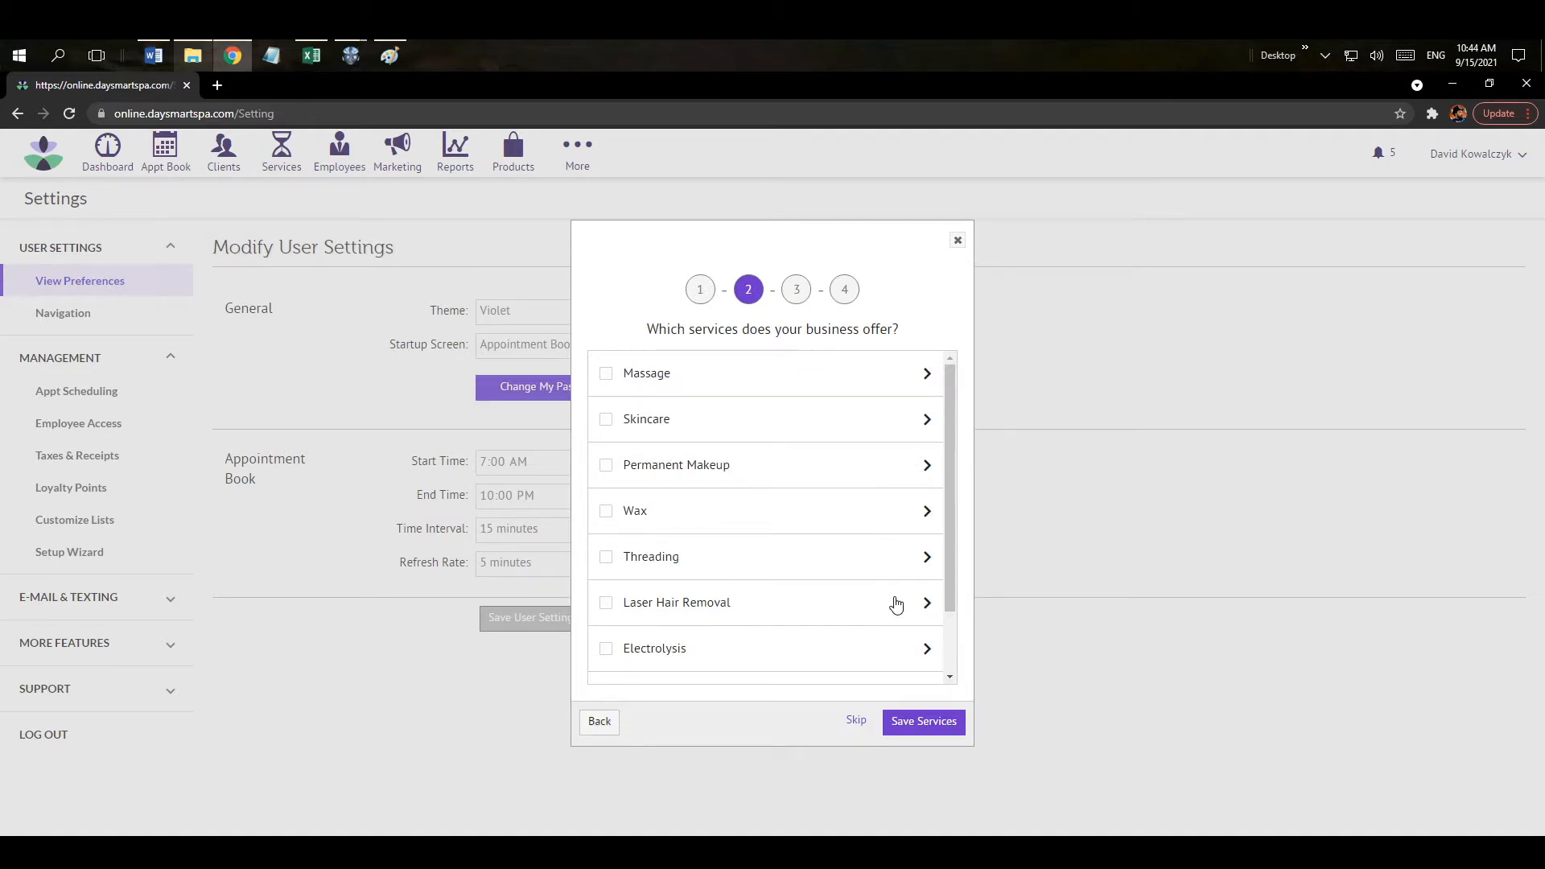
Expand and review the individual Massage services, then collapse them.
left_click_drag(953, 428, 948, 396)
left_click(928, 375)
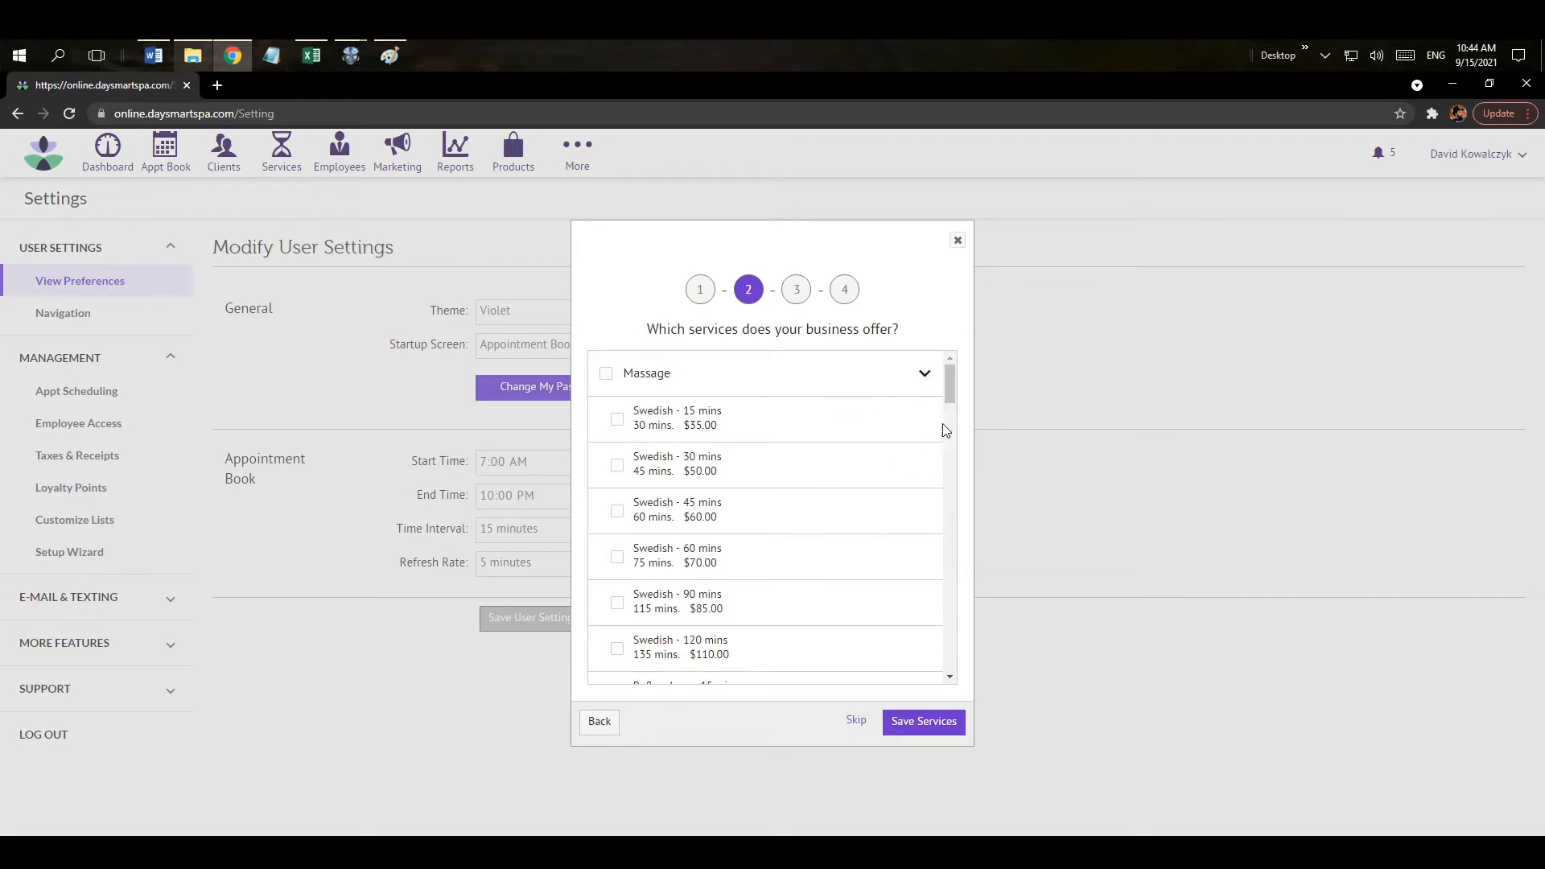
mouse_move(949, 403)
left_mouse_down()
mouse_move(948, 597)
mouse_move(958, 387)
left_mouse_up()
left_click(924, 380)
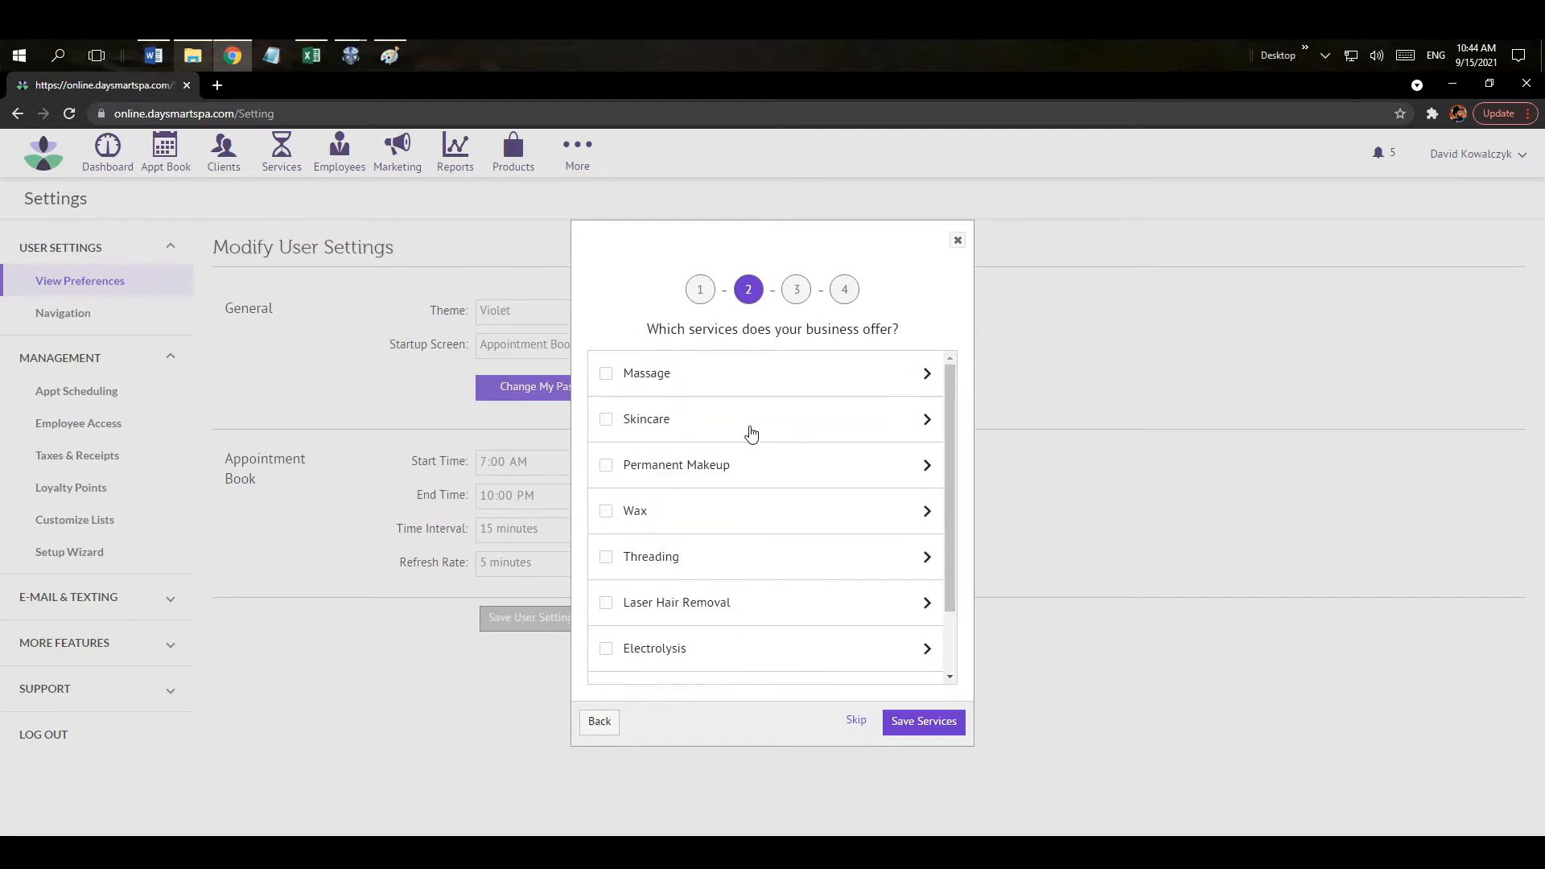
Select Wax, Threading, Laser Hair Removal and Electrolysis - 30 Minutes, then save services.
left_click(606, 513)
left_click(606, 555)
left_click(606, 621)
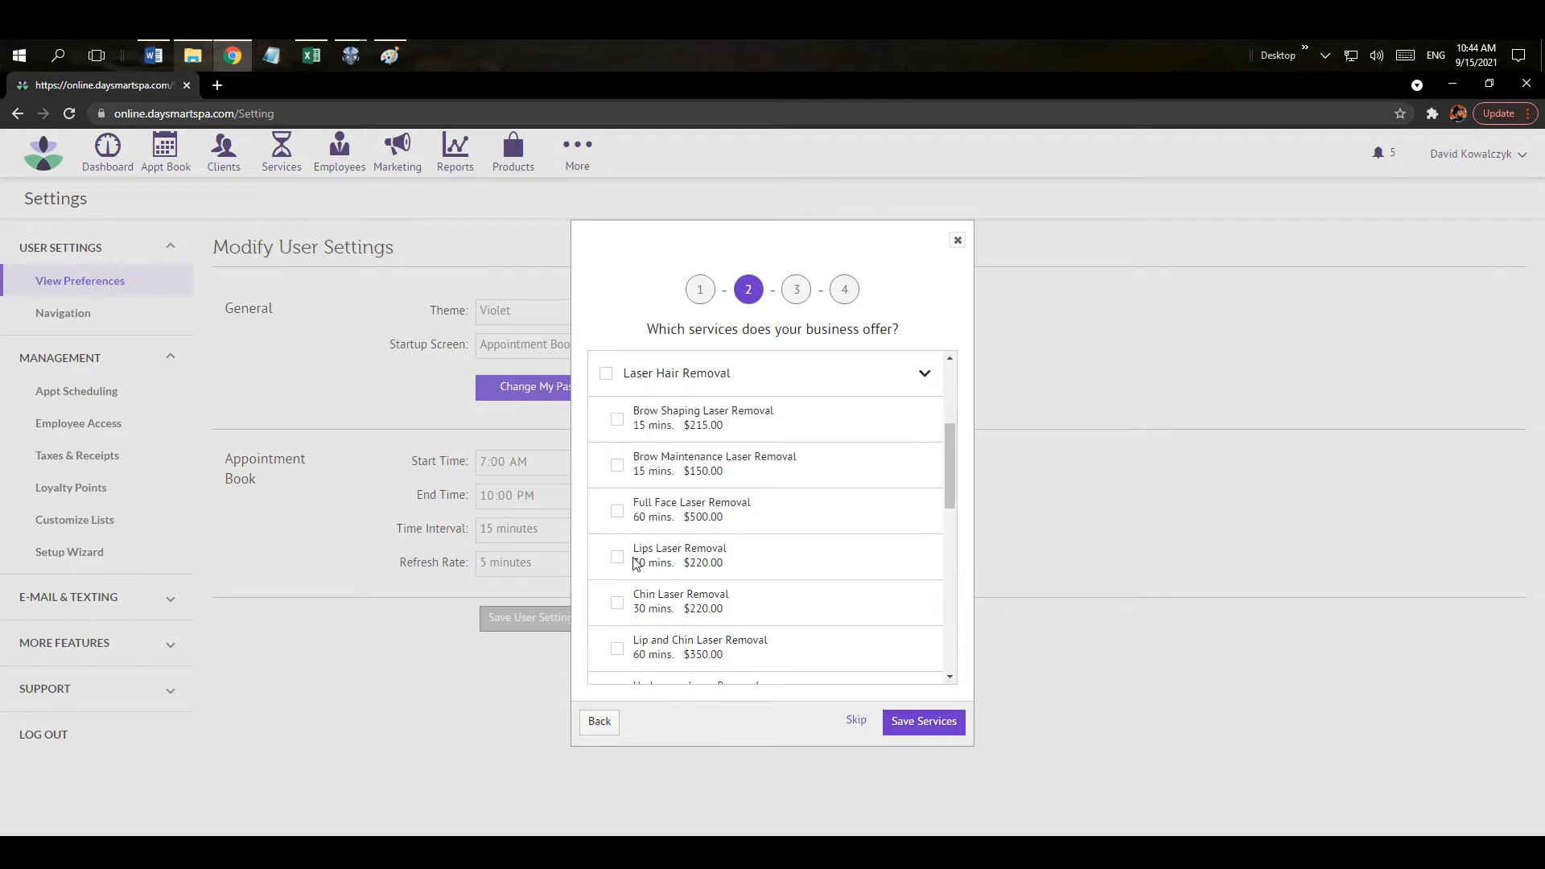
left_click(924, 373)
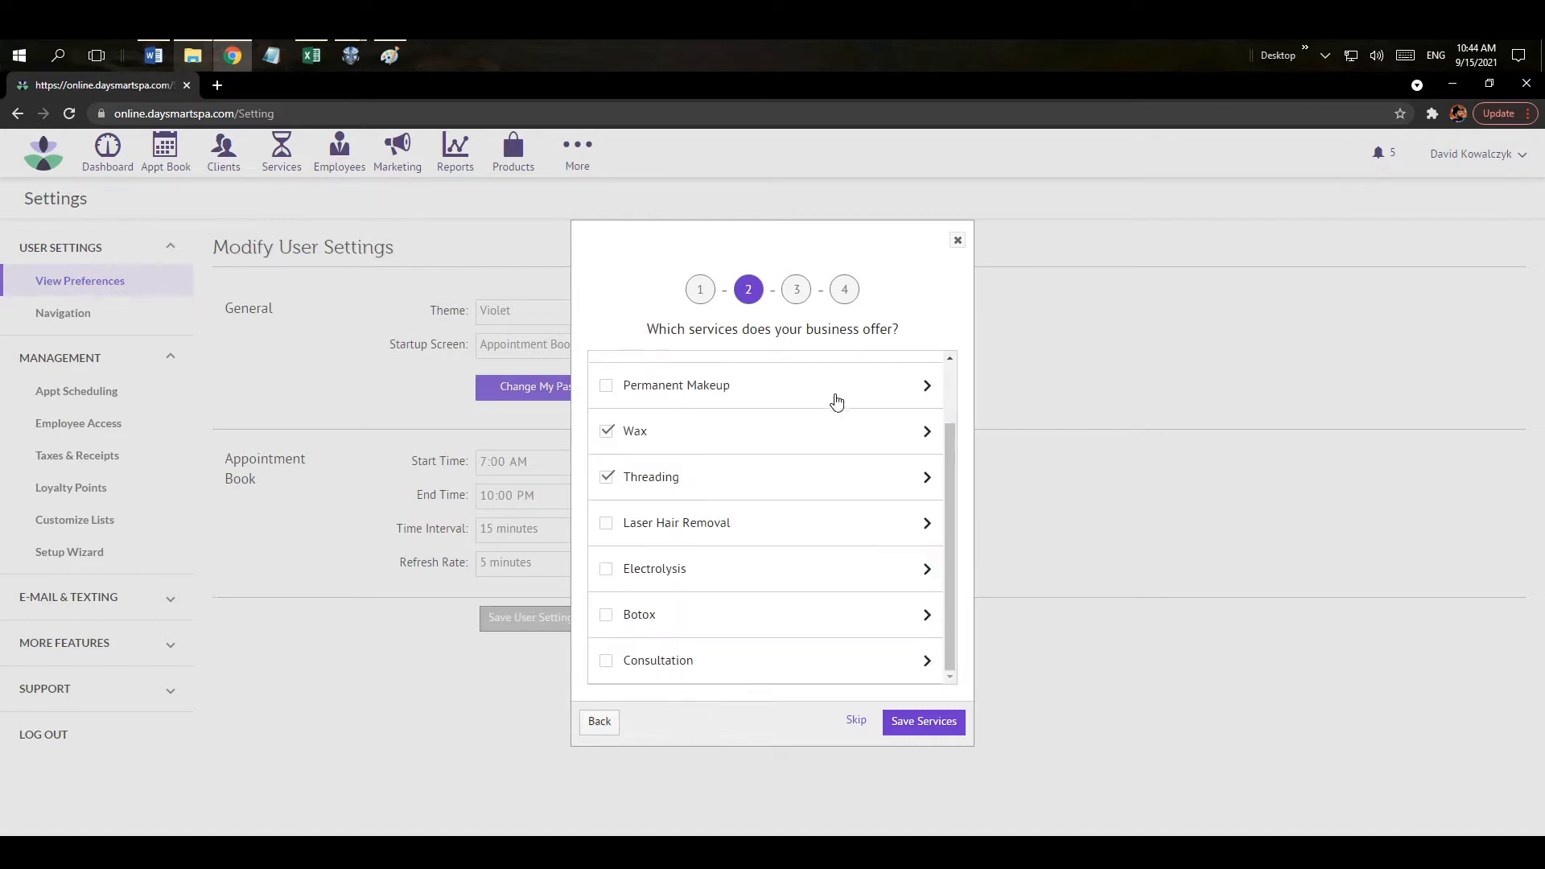
left_click(606, 523)
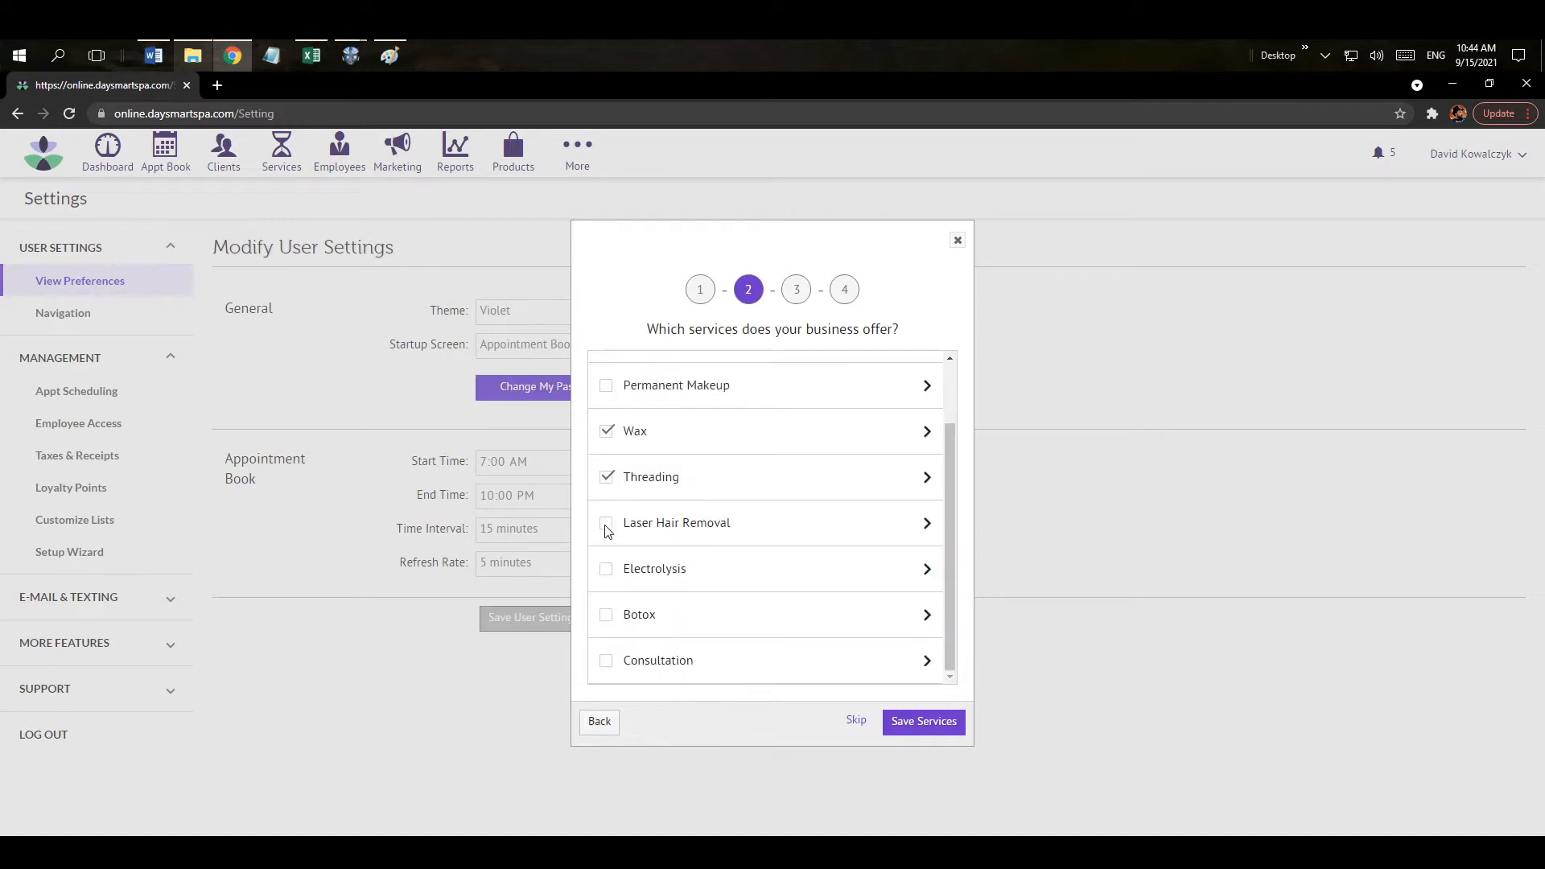
left_click(927, 574)
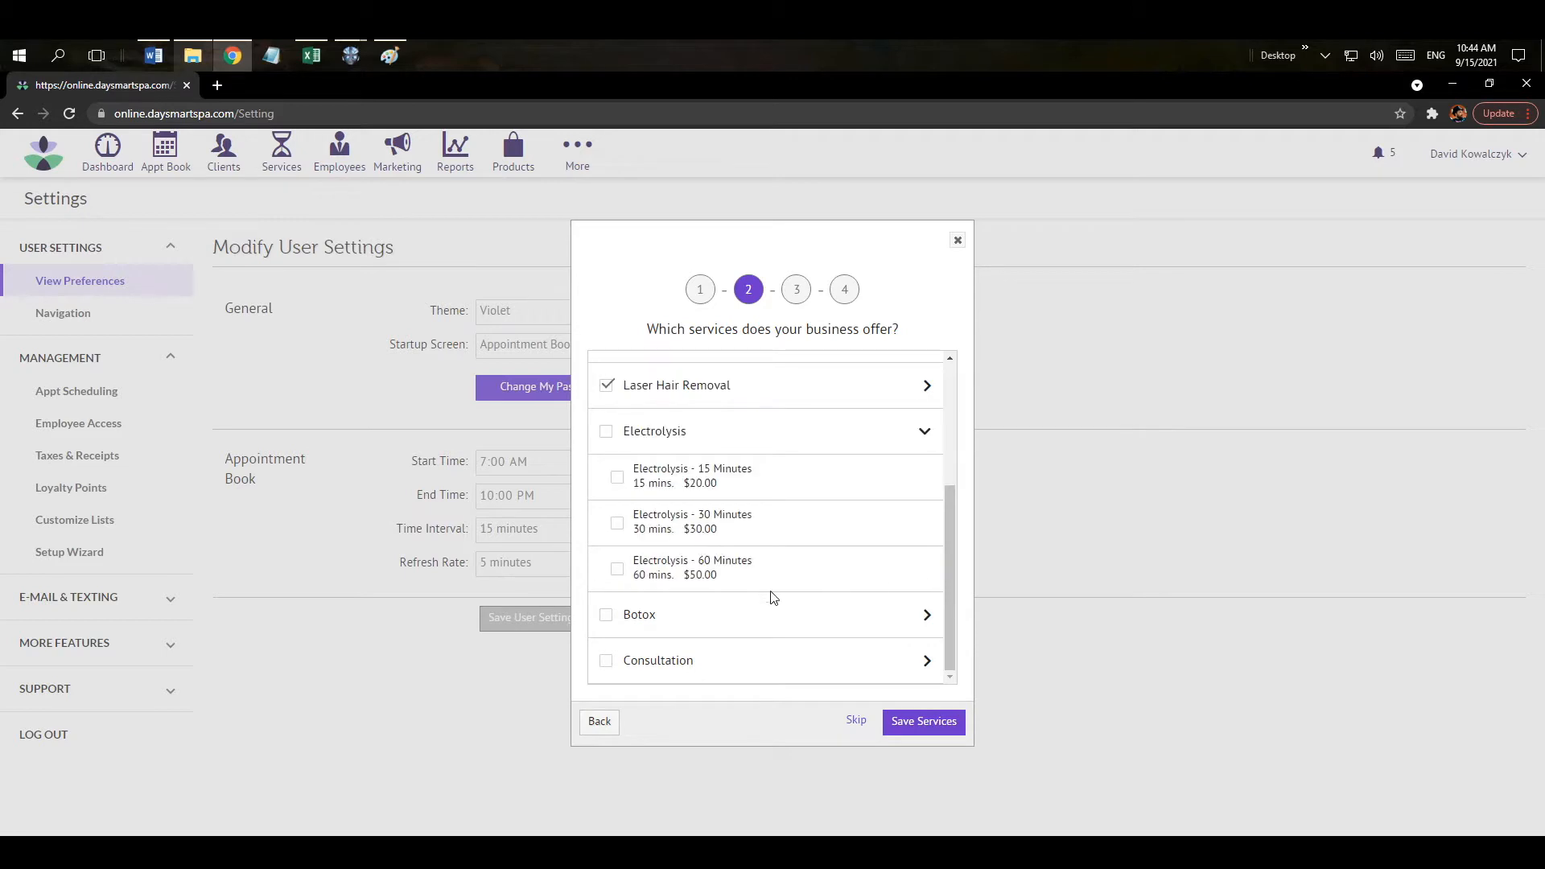
left_click(618, 521)
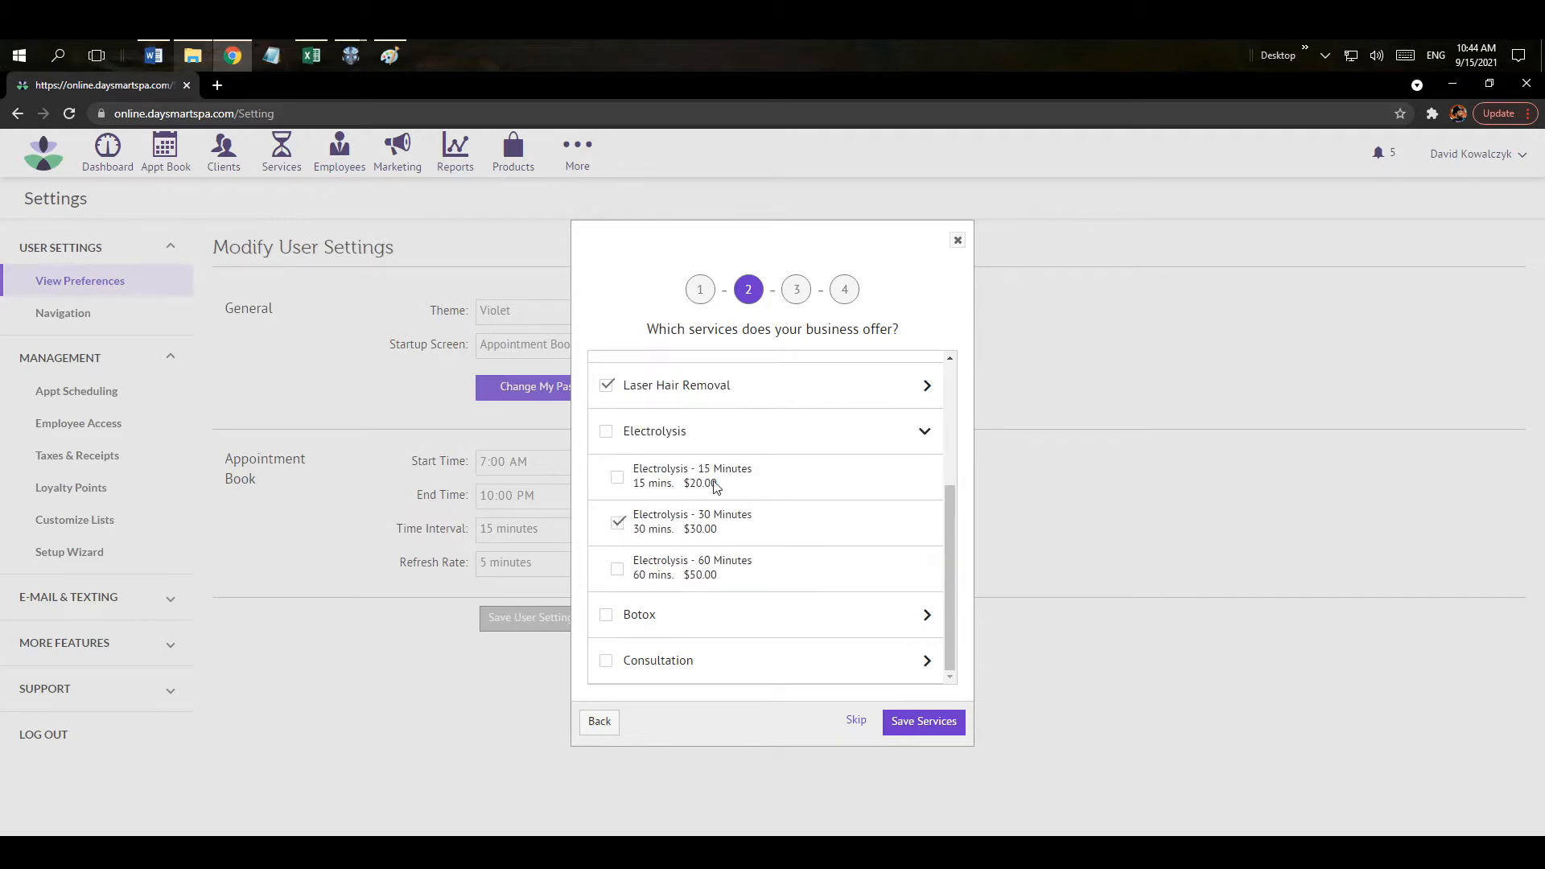
left_click(928, 439)
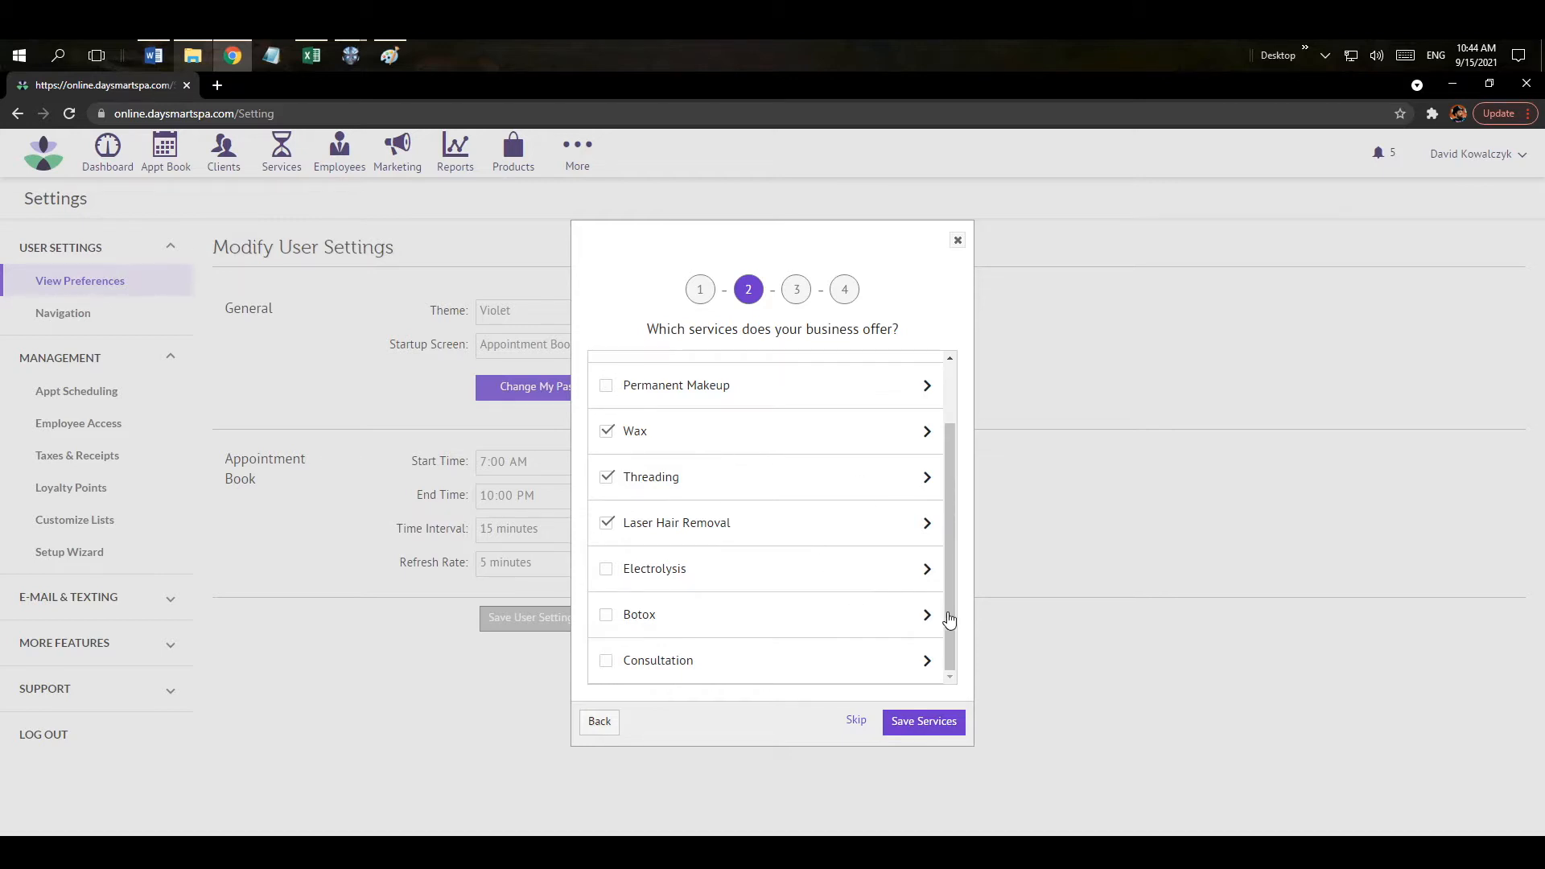
left_click(935, 727)
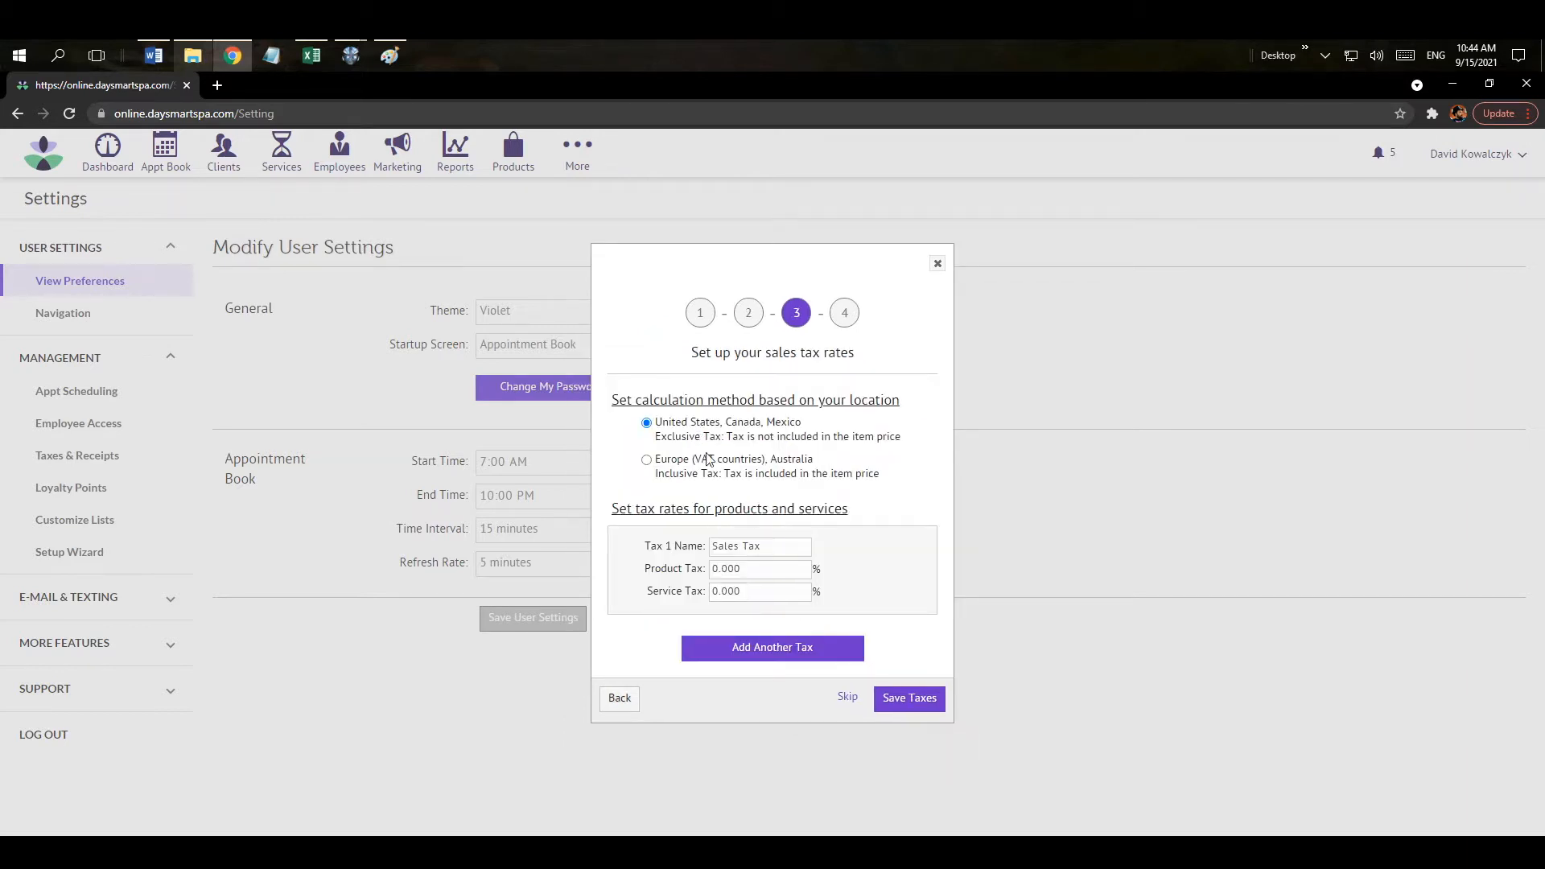
Review the Sales Tax fields, add a second tax, then remove it, keeping Sales Tax at 0.000%.
left_click(745, 546)
left_click(744, 570)
left_click(740, 591)
left_click(746, 664)
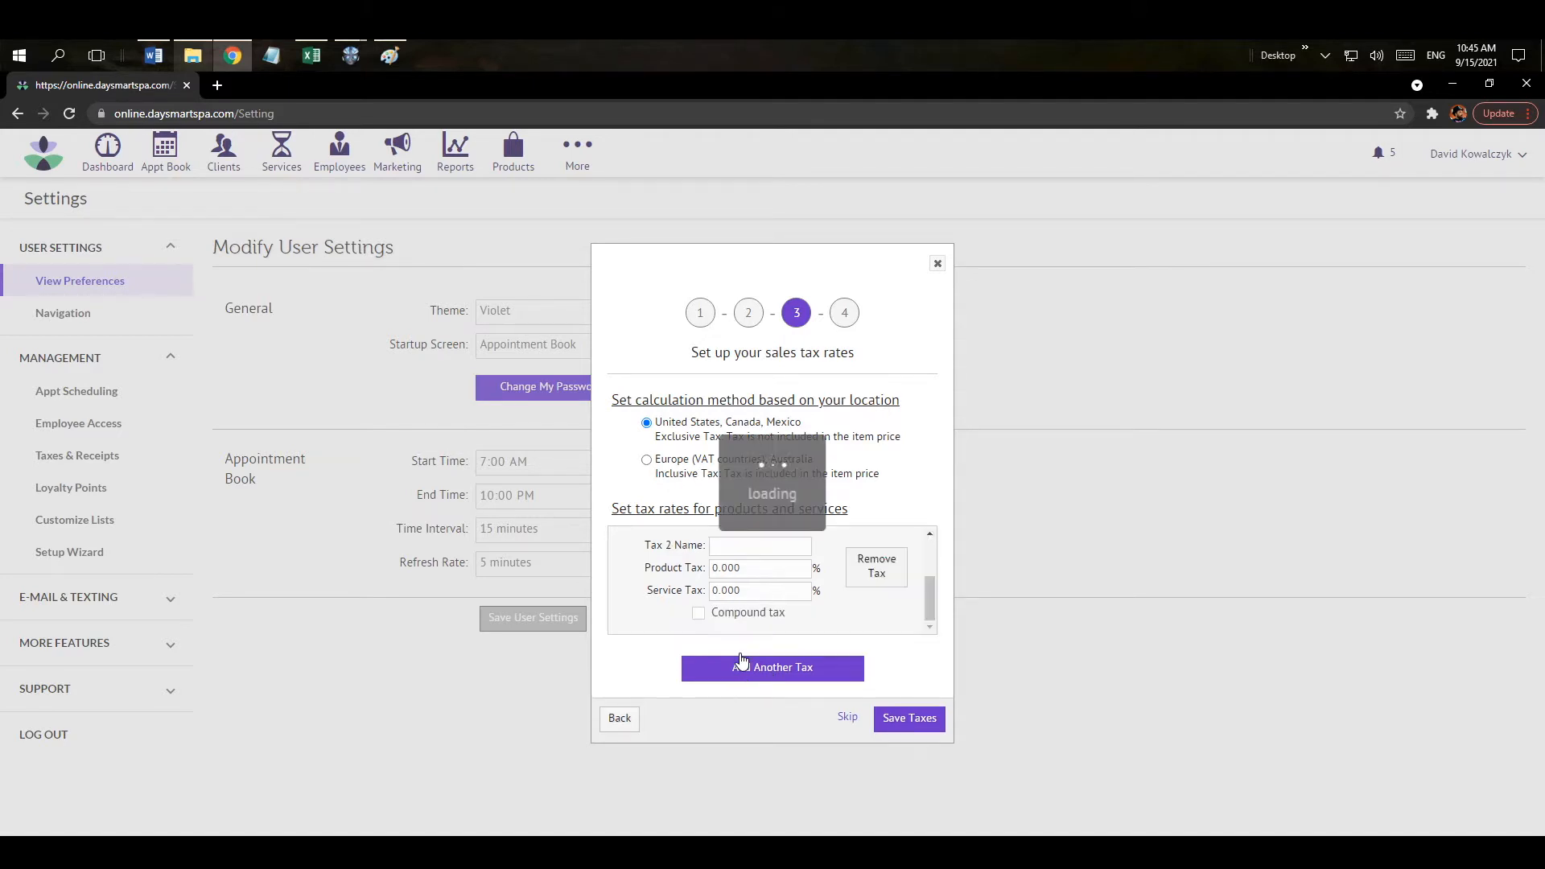
mouse_move(927, 593)
left_mouse_down()
mouse_move(929, 543)
mouse_move(930, 612)
left_mouse_up()
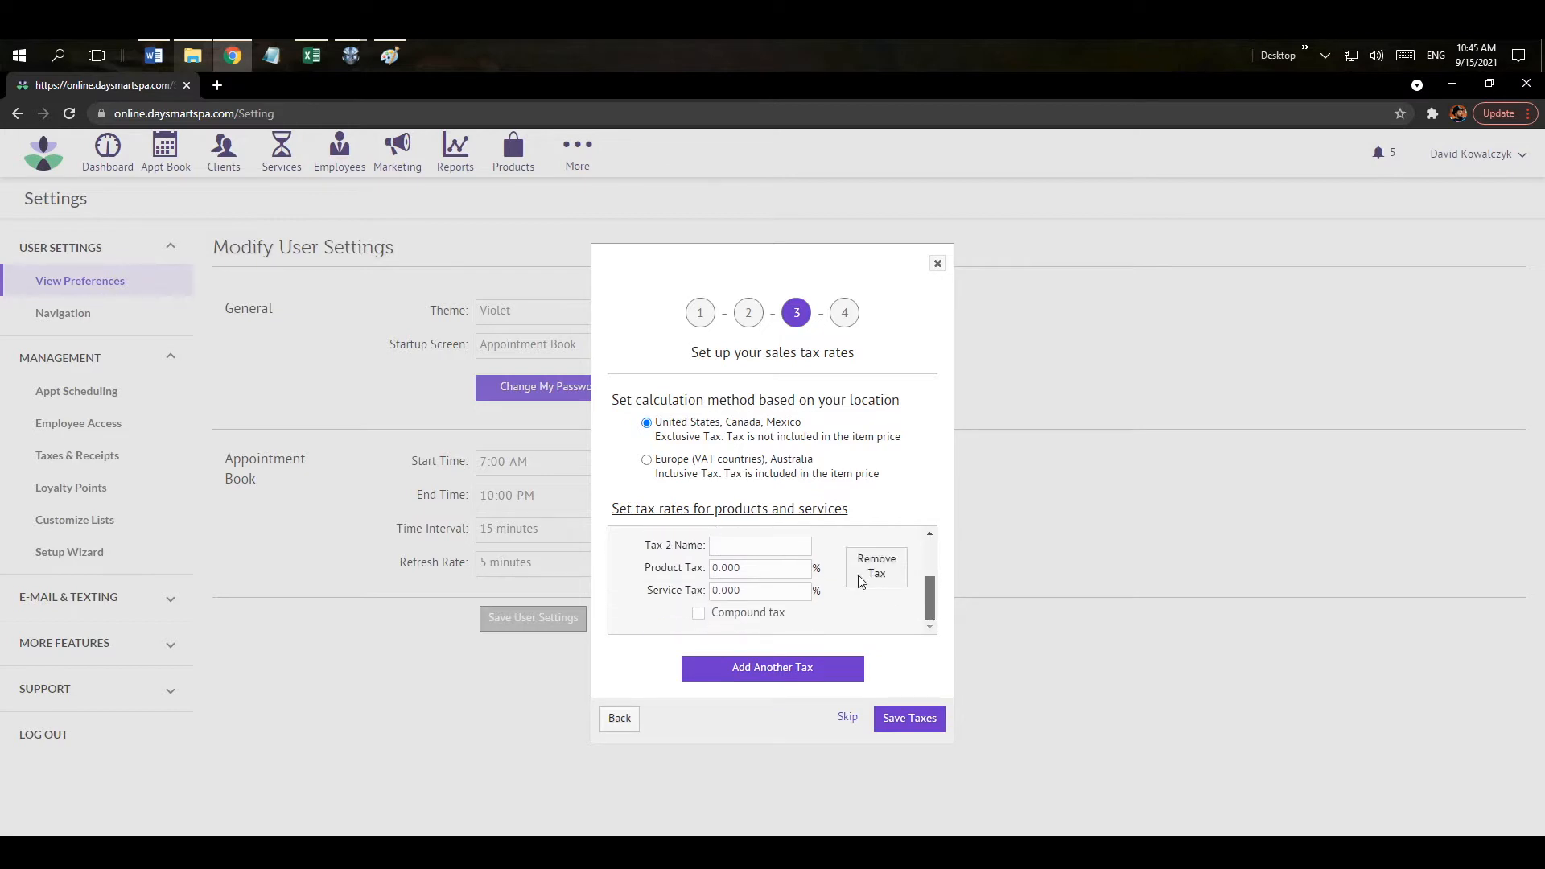
left_click(730, 569)
left_click(733, 592)
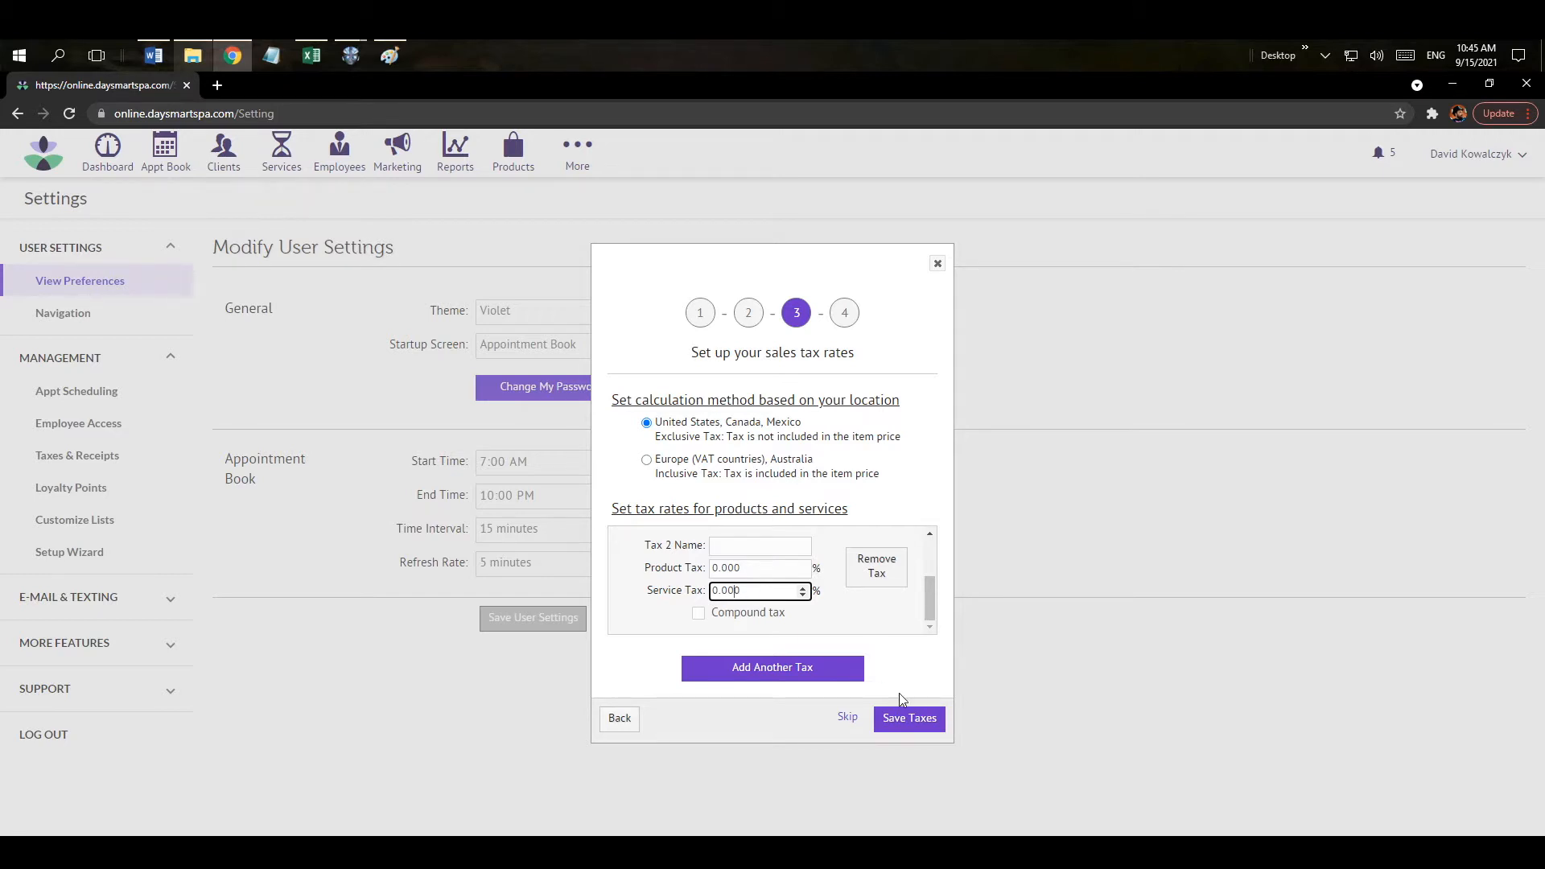
left_click(877, 567)
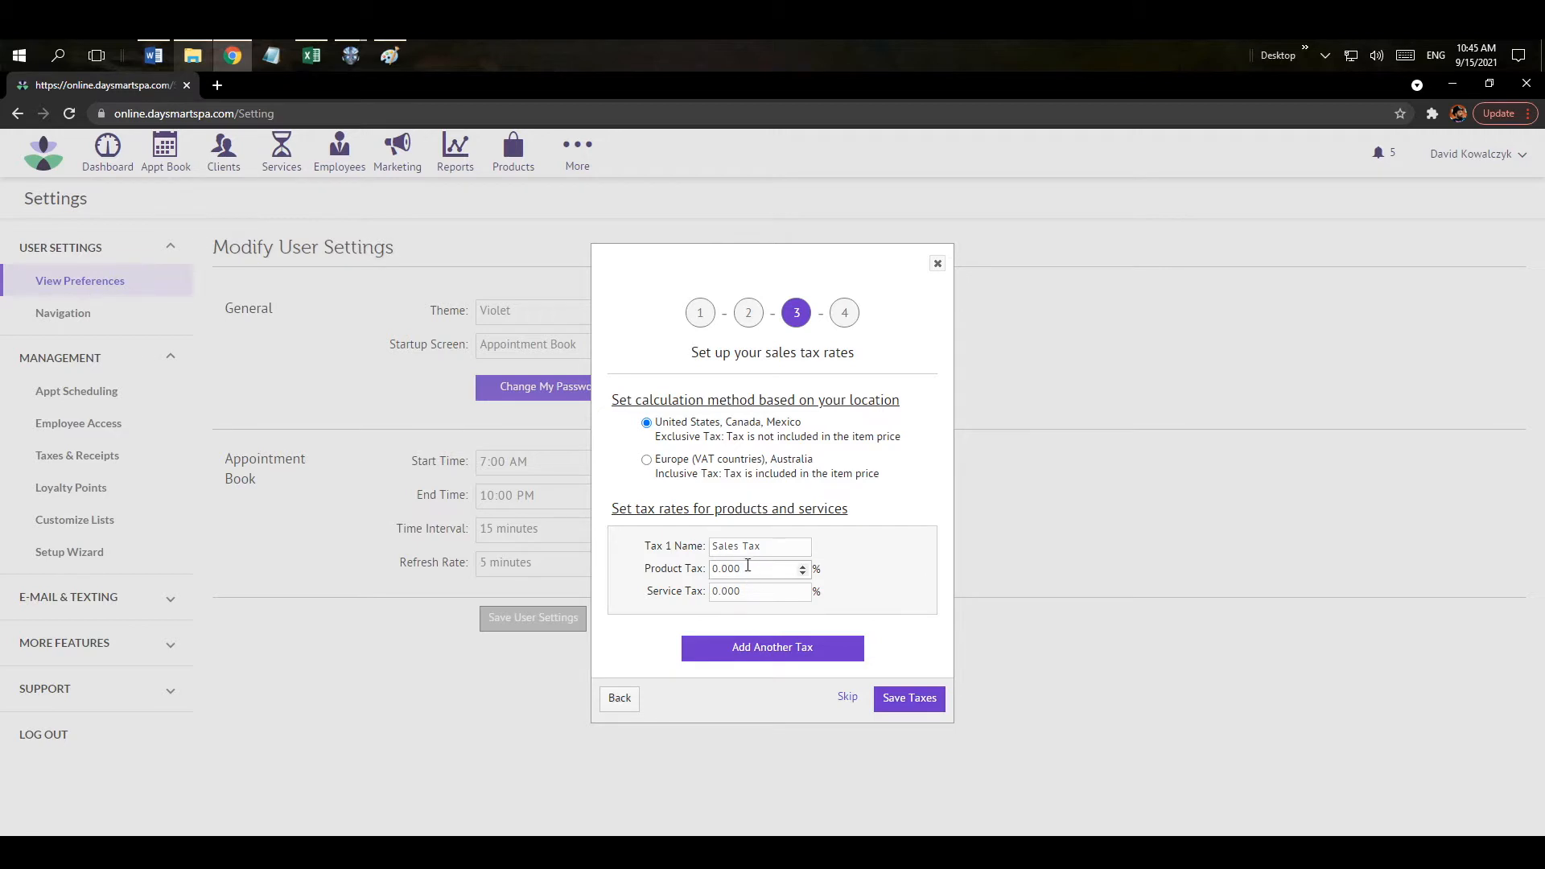
Save the taxes, leave the new employee fields blank, and finish the wizard skipping employees.
left_click(899, 700)
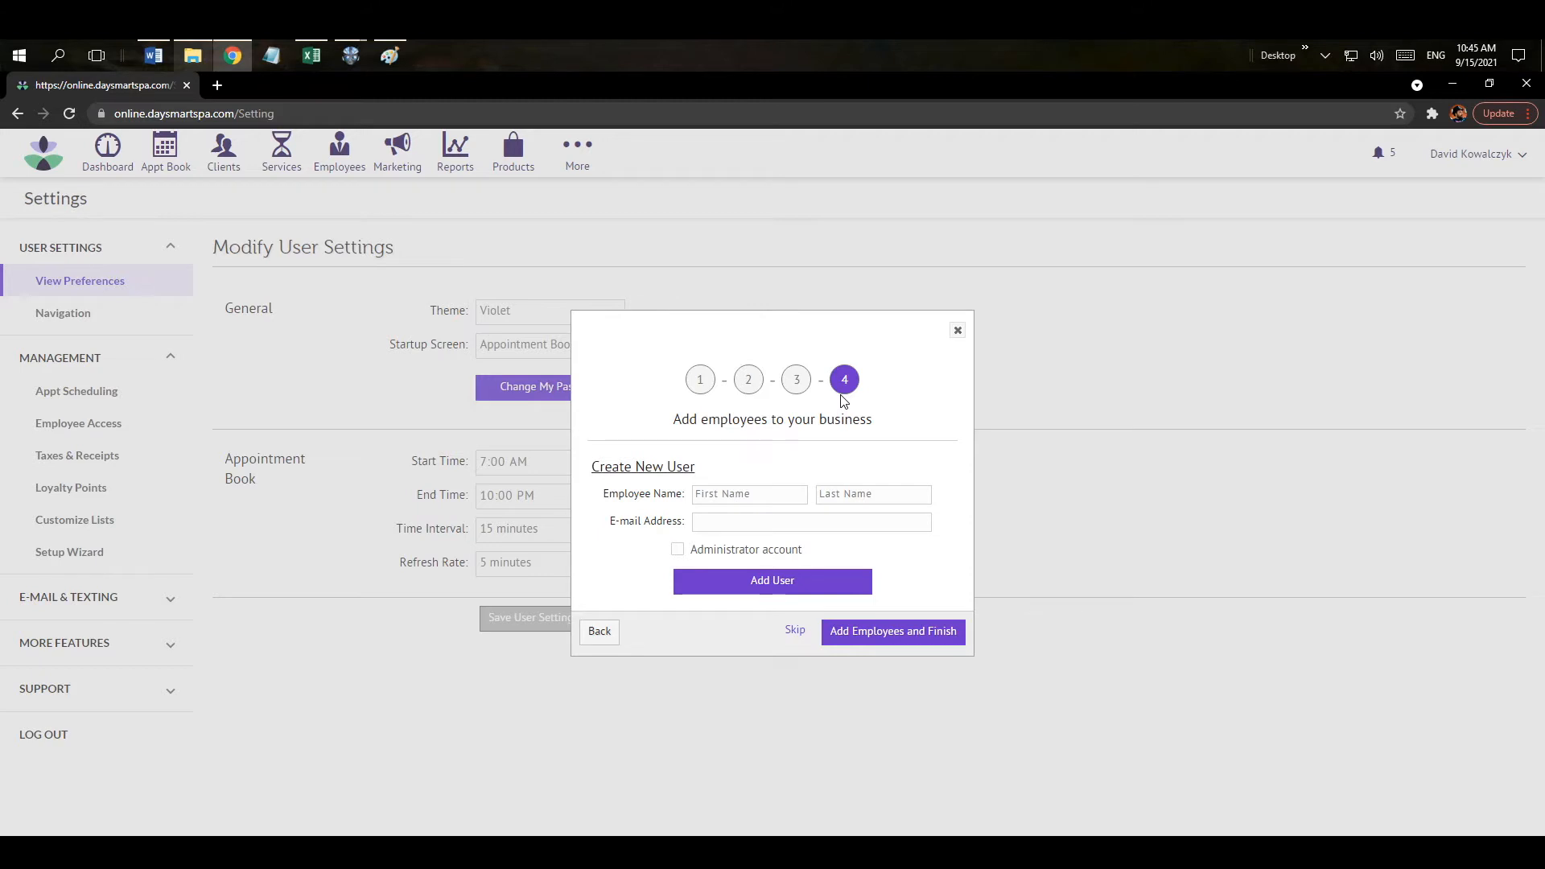
left_click(754, 497)
left_click(743, 497)
key("Tab")
left_click(728, 521)
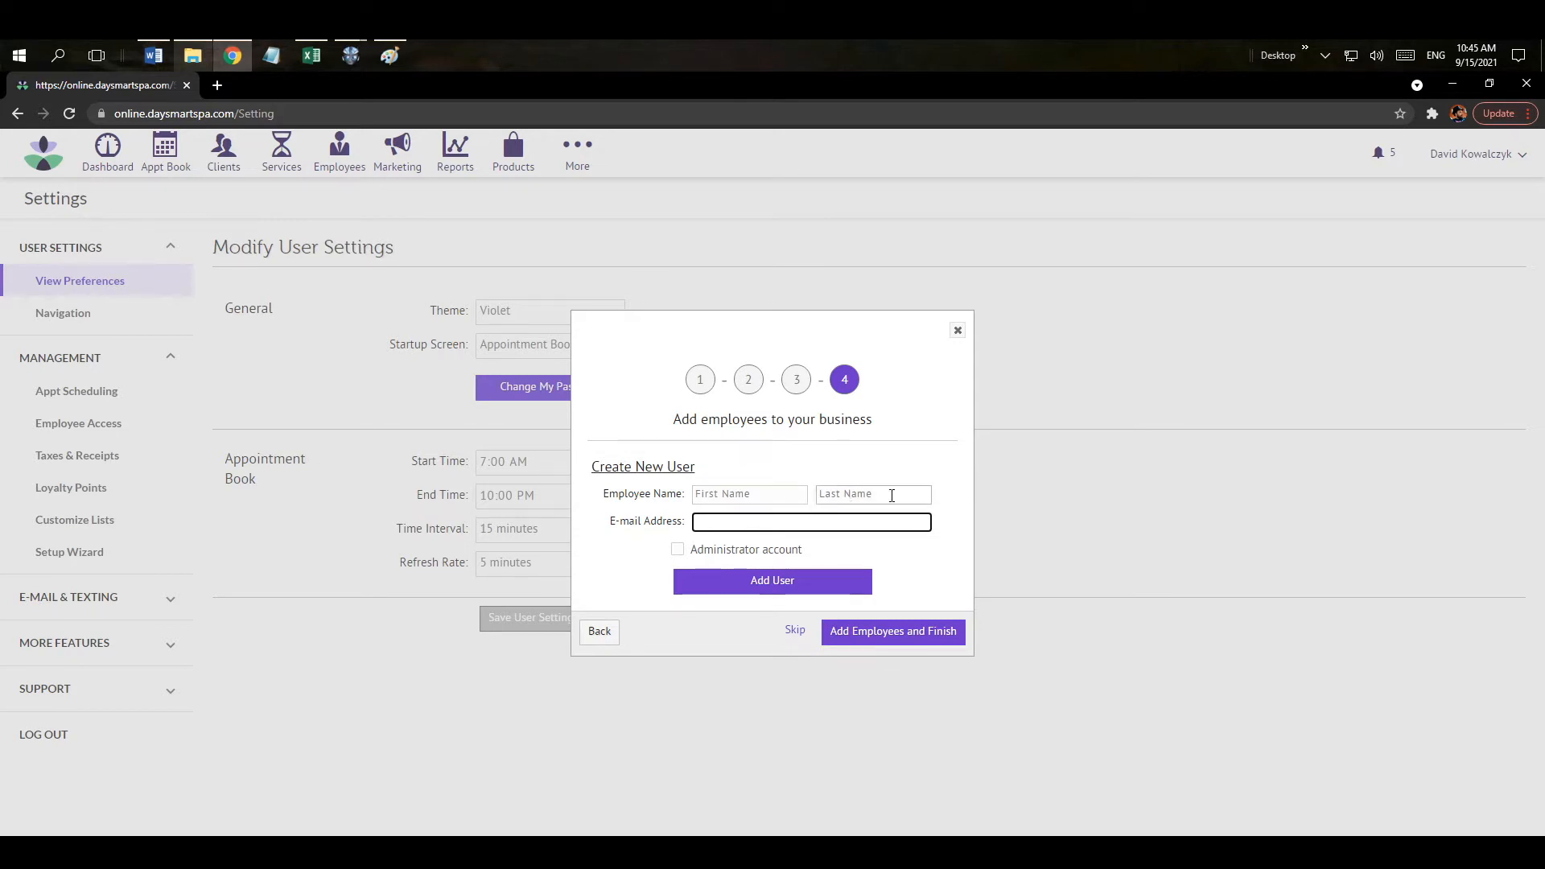
left_click(860, 638)
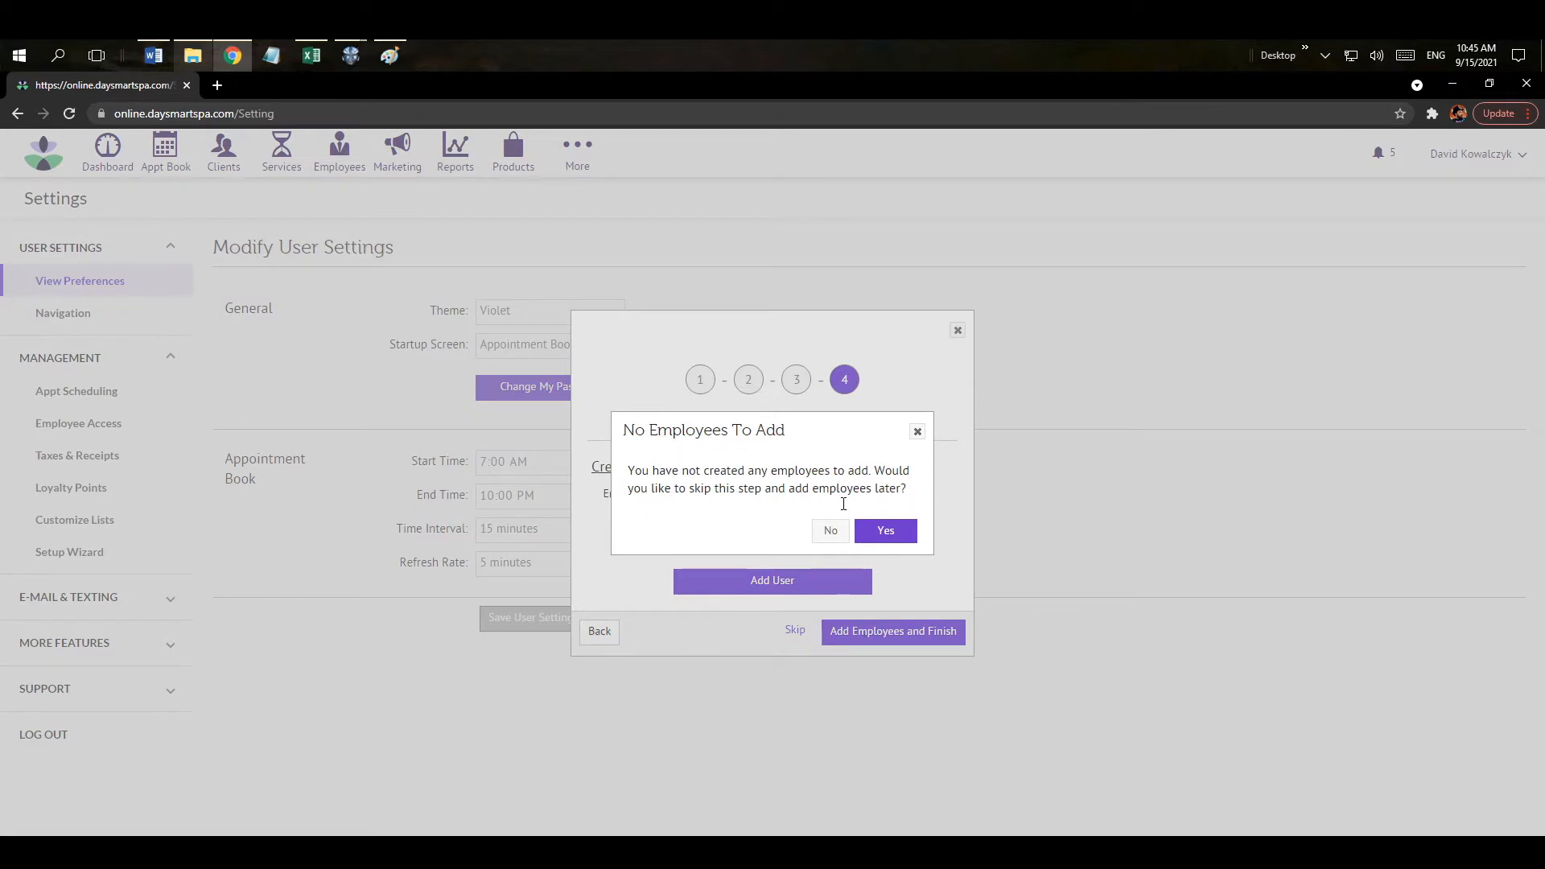
left_click(886, 532)
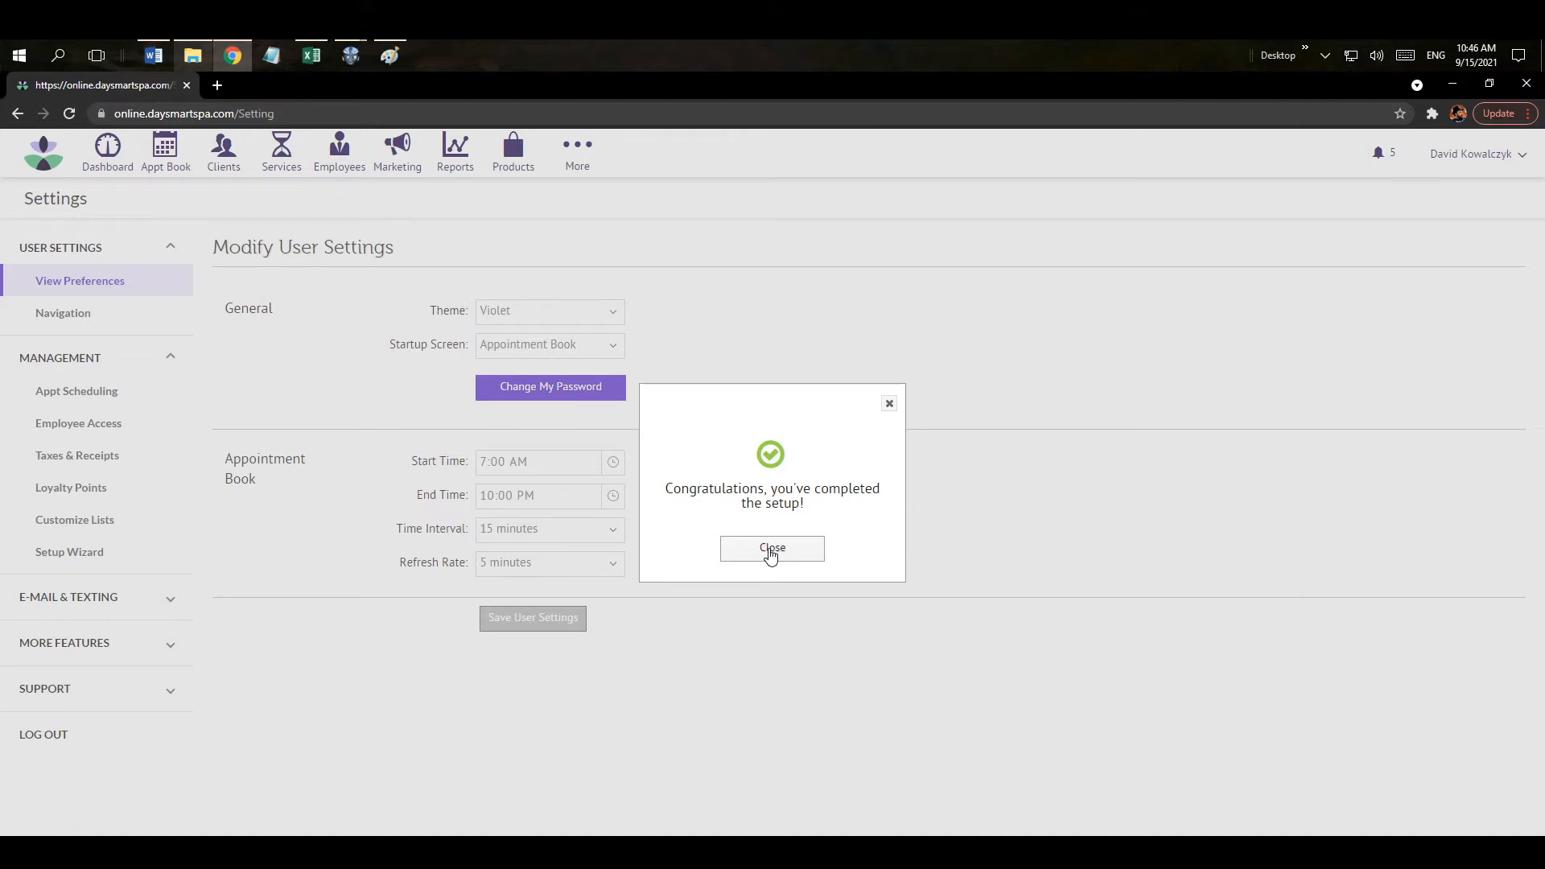
Close the congratulations dialog and open the 104-service list, declining the add-services tutorial.
left_click(770, 550)
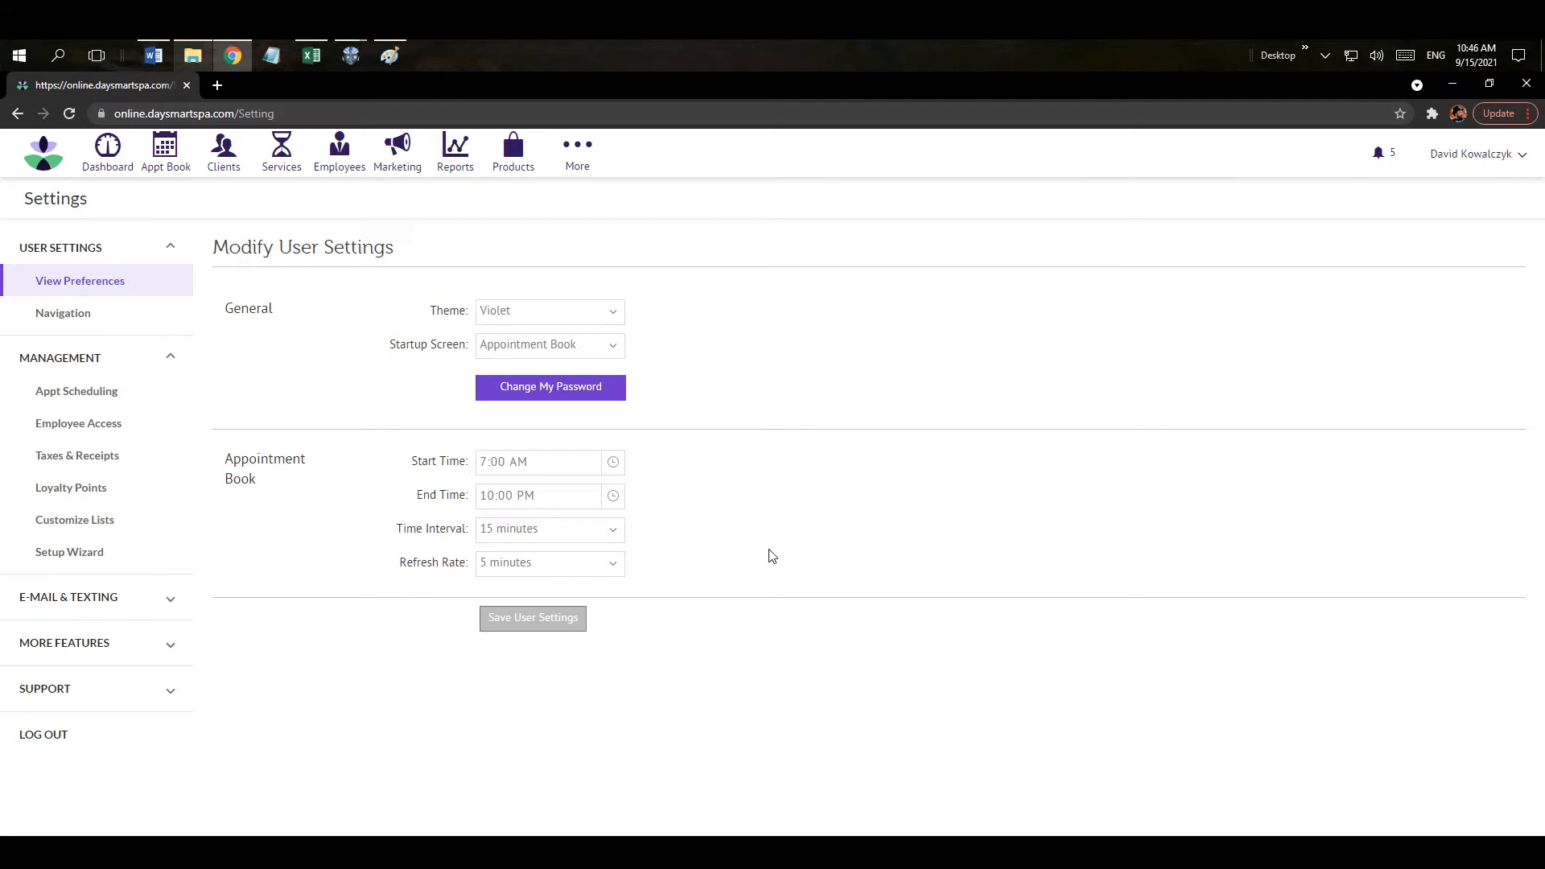
left_click(283, 161)
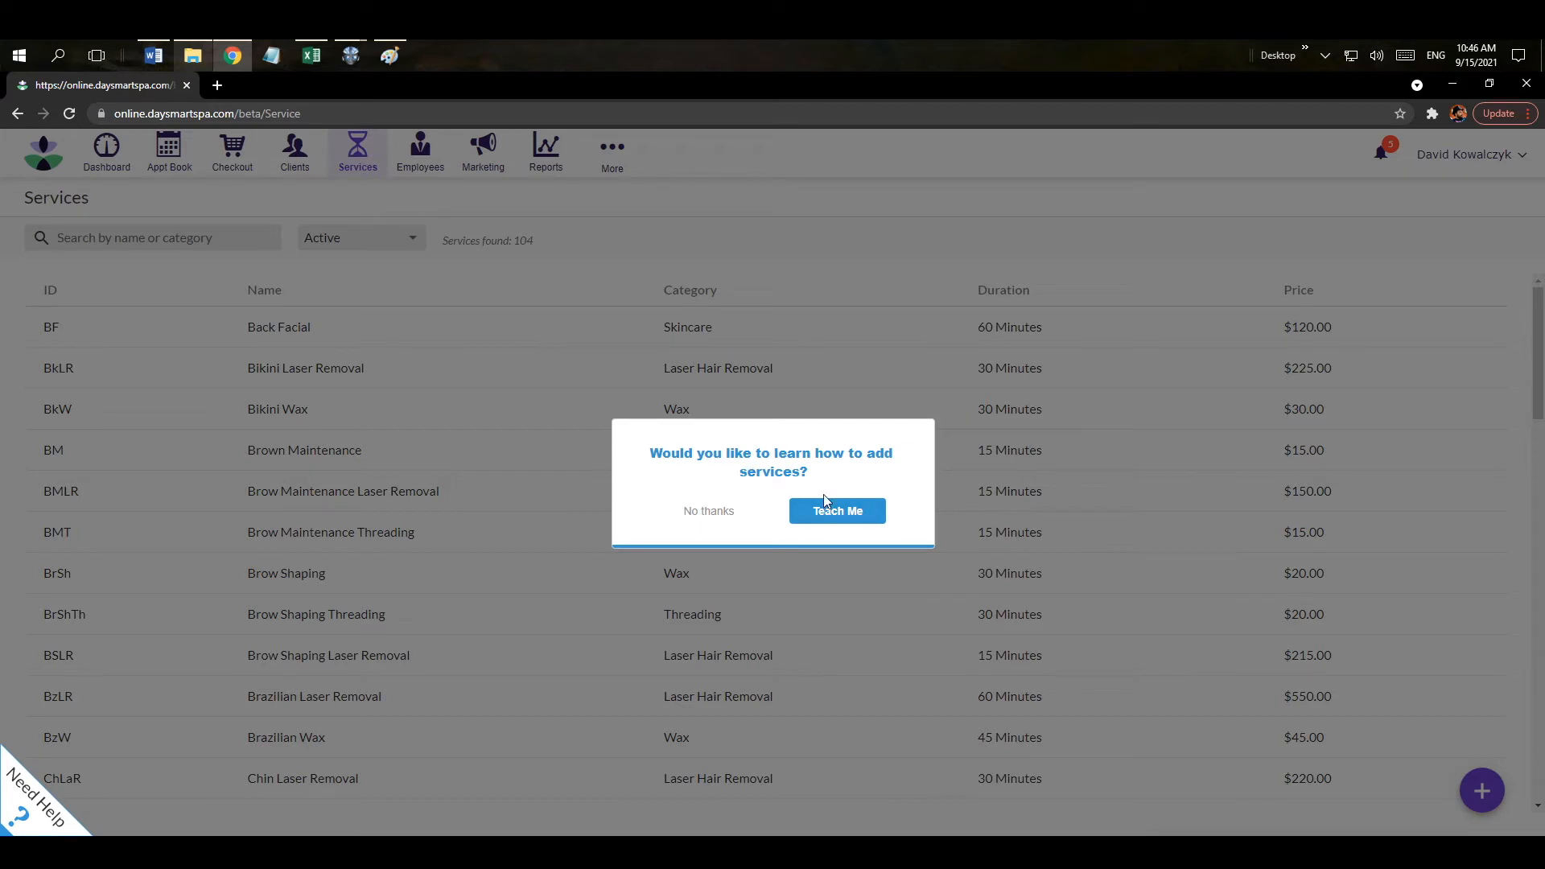
left_click(701, 511)
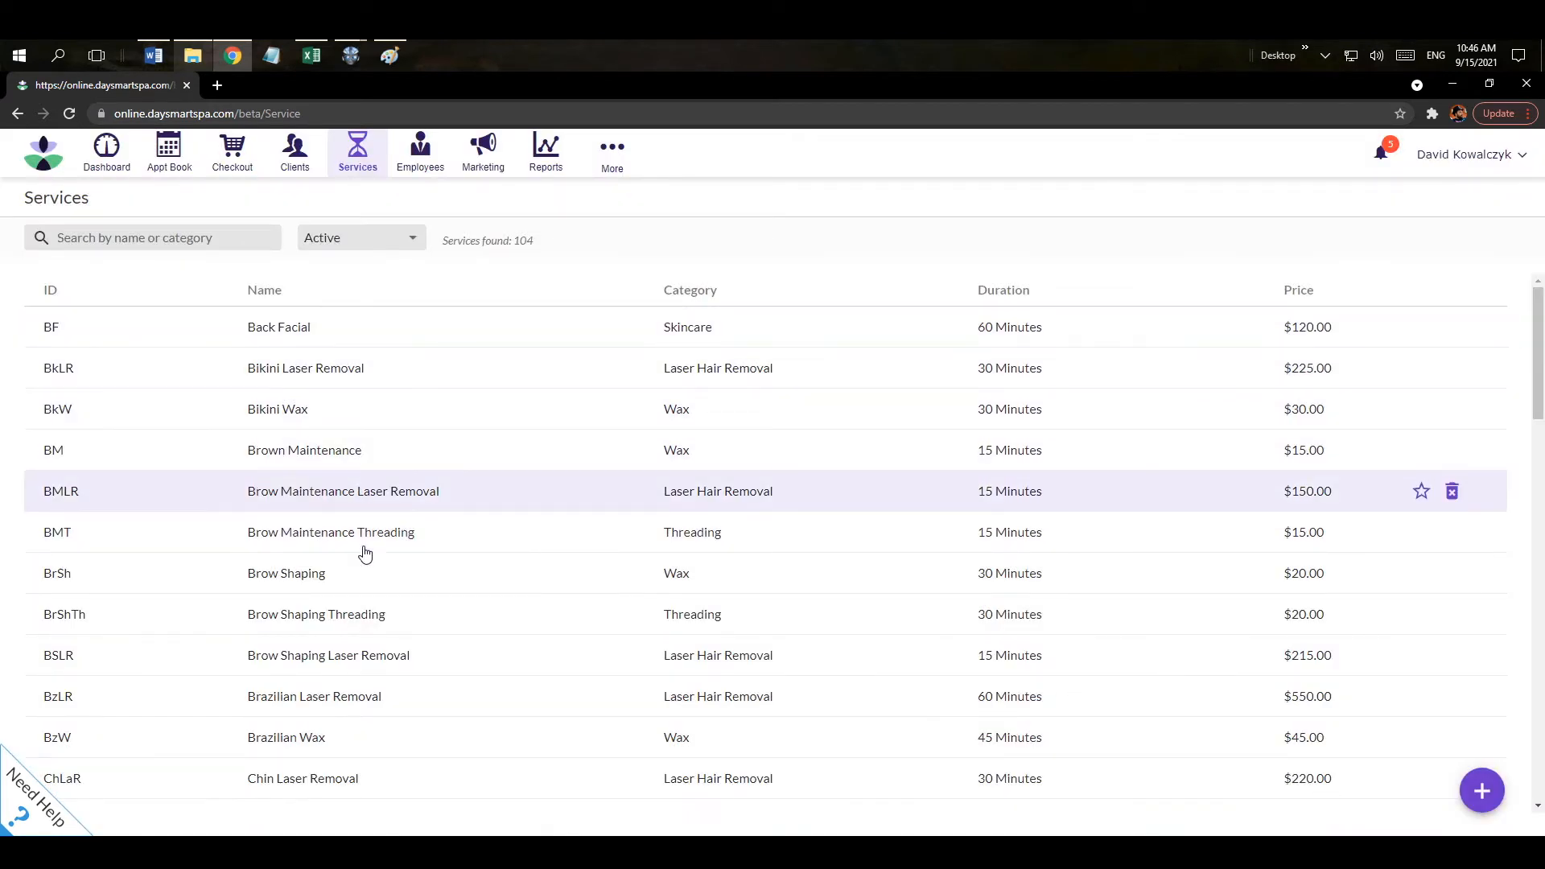
left_click(363, 575)
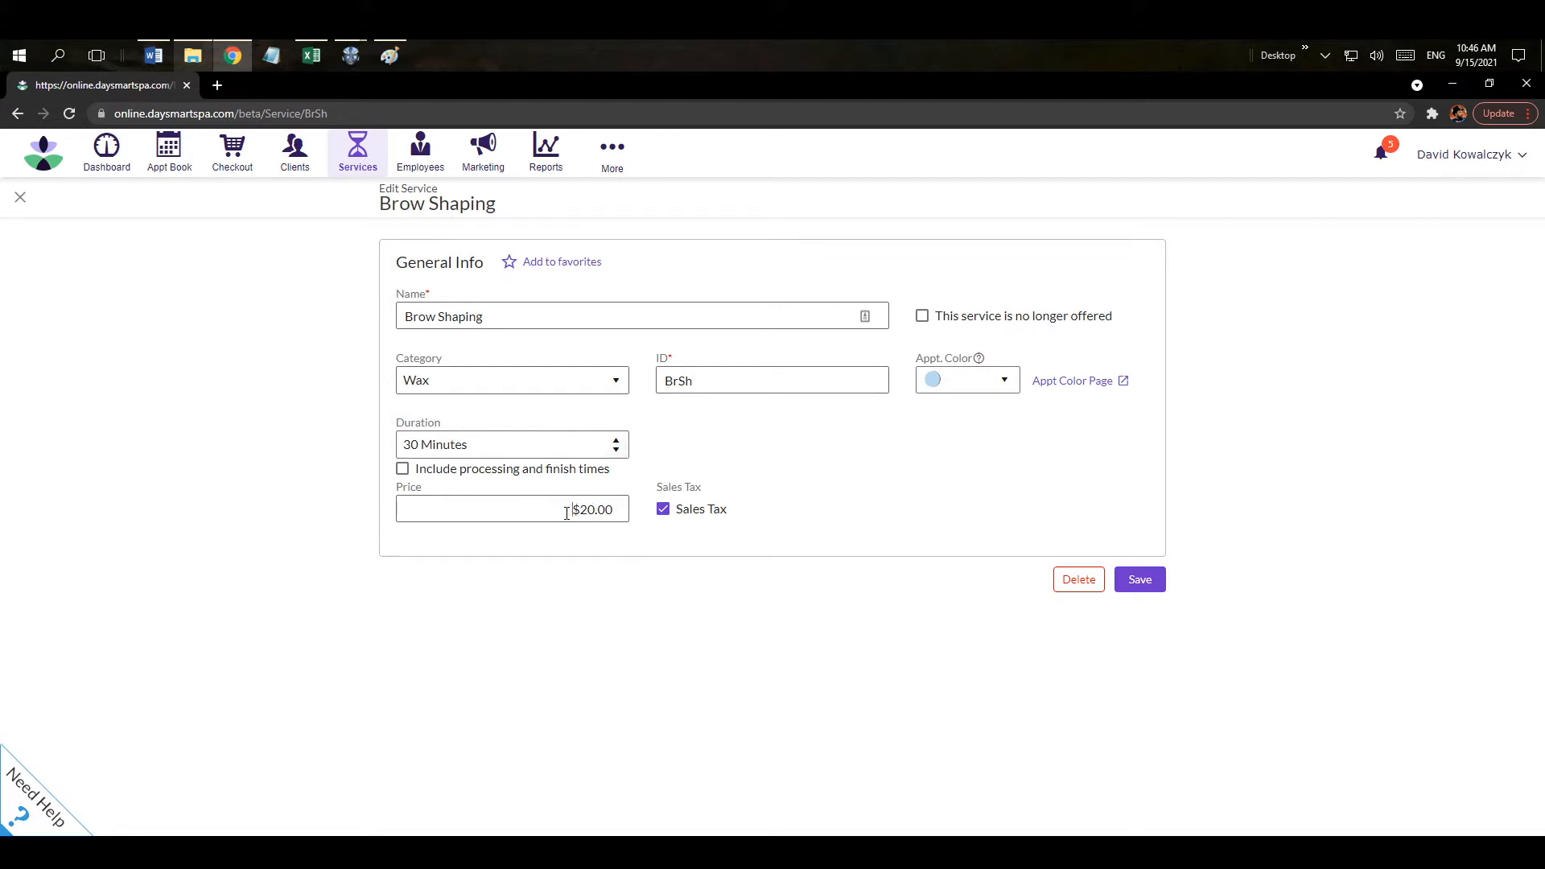
left_click(664, 515)
left_click(664, 515)
left_click(19, 202)
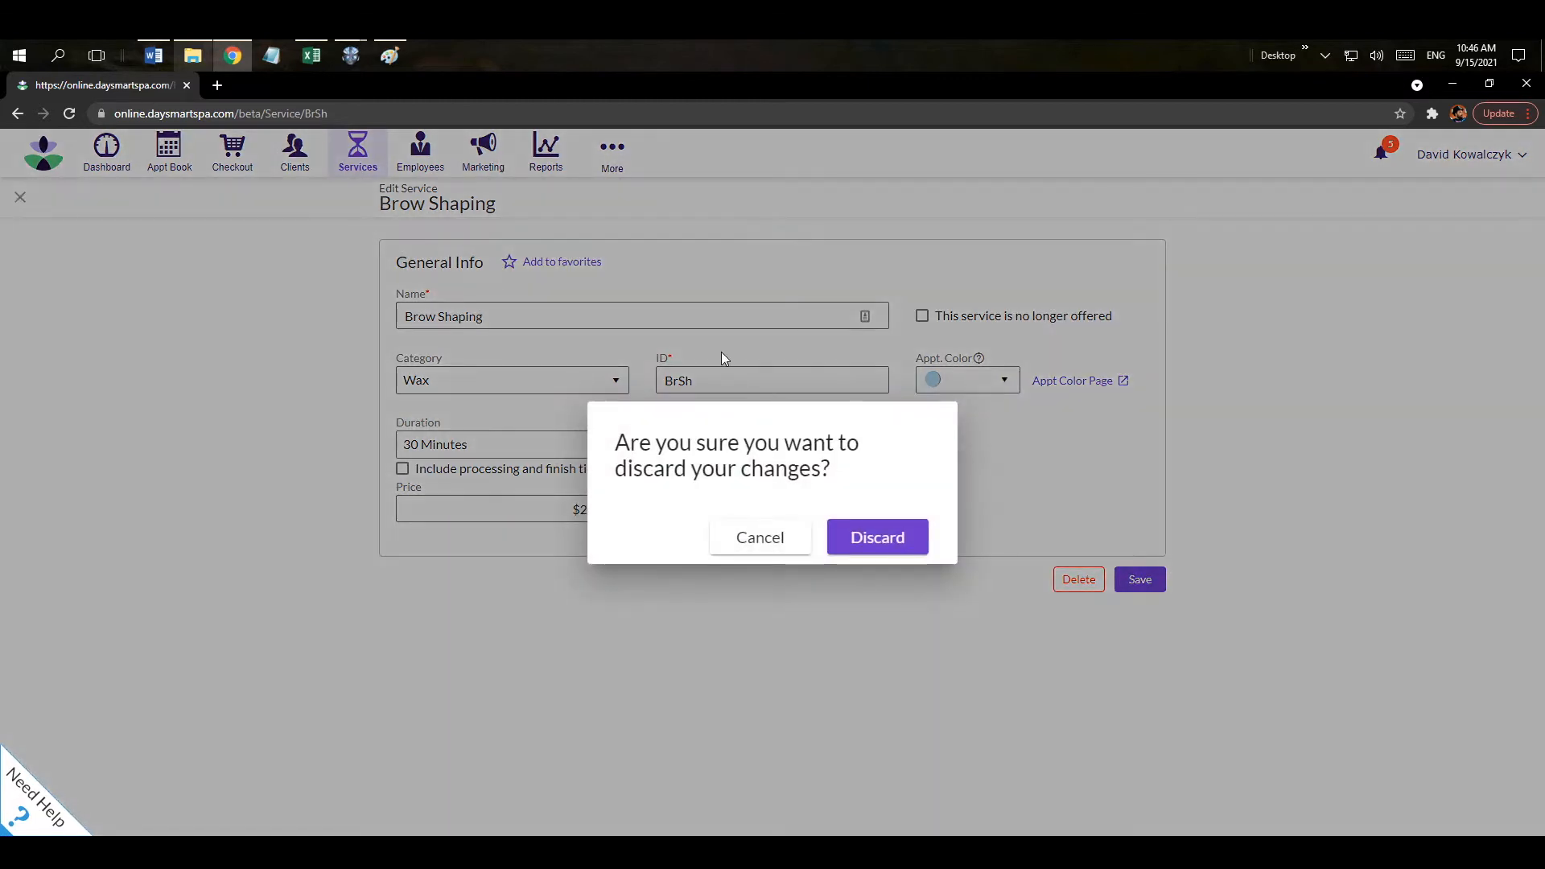
left_click(864, 541)
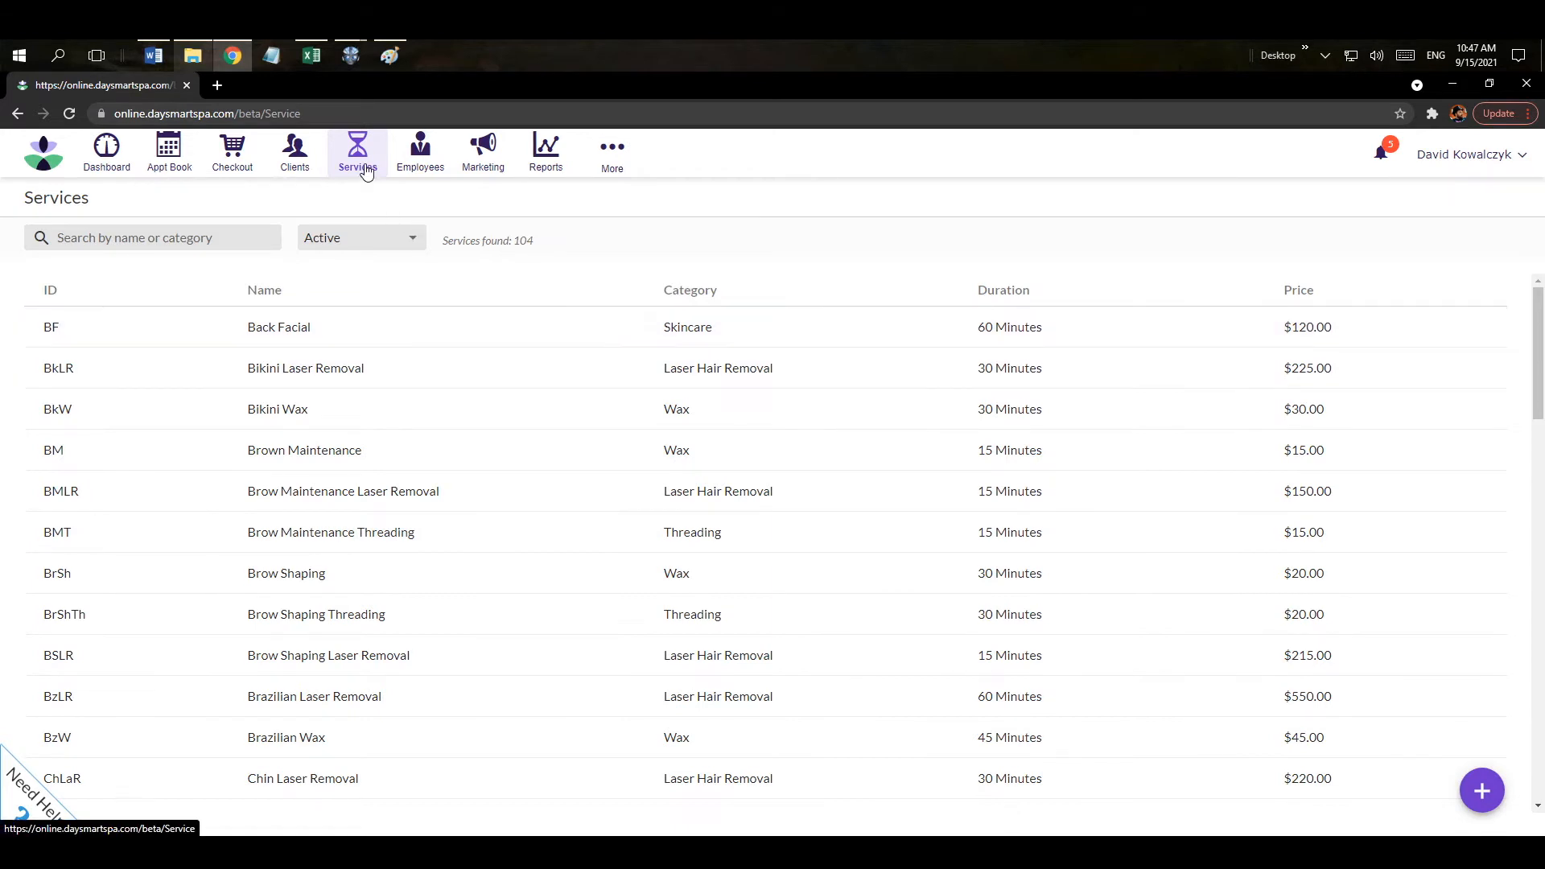
Open a blank Create service form, step through Category and ID, then close it unsaved.
left_click(1481, 793)
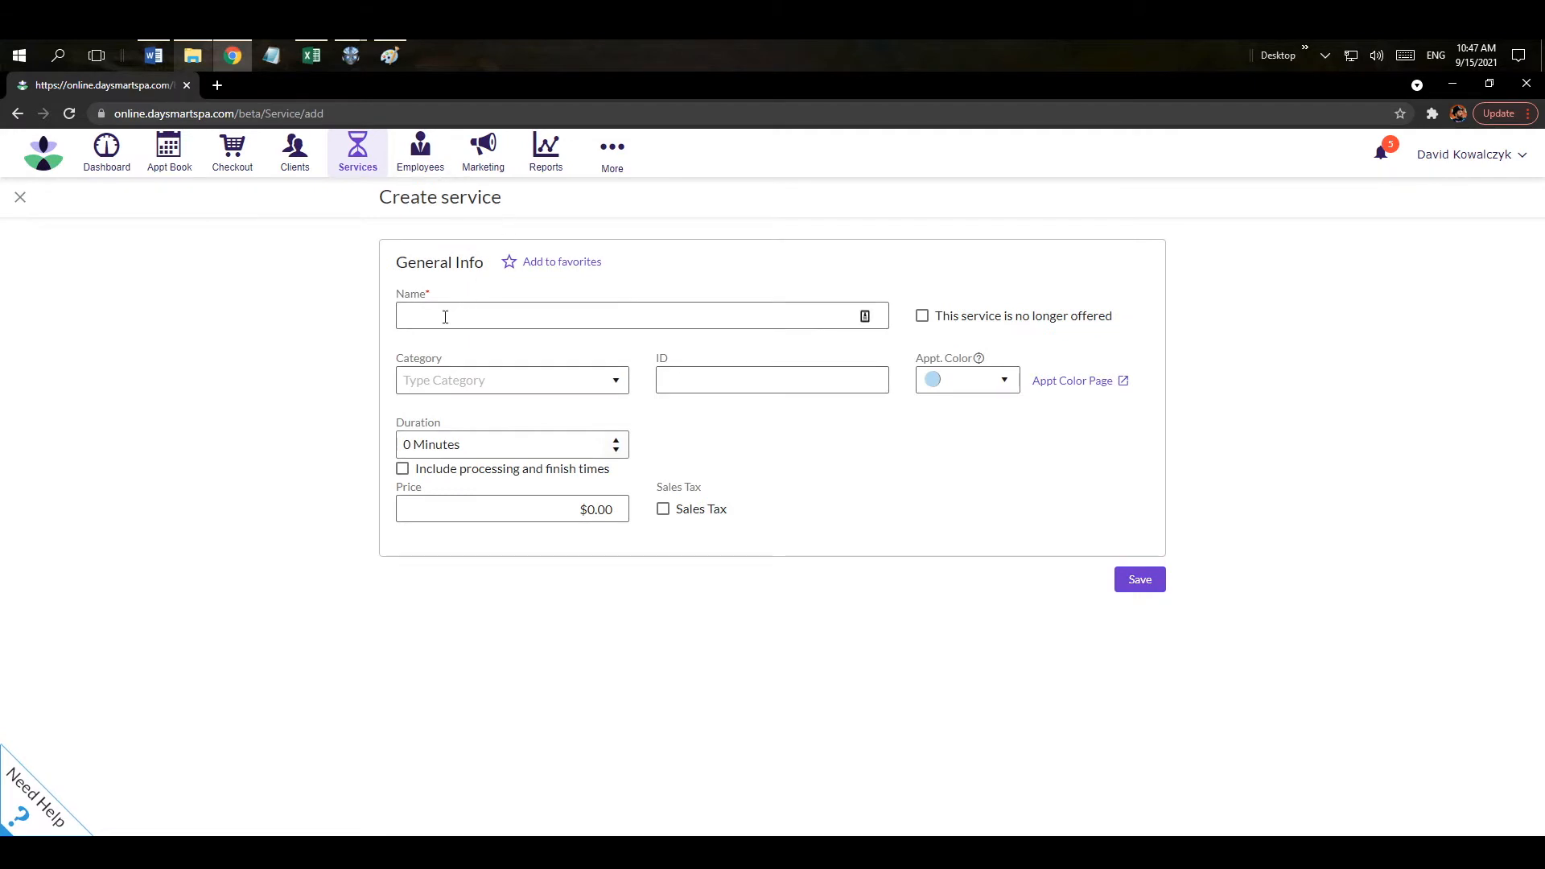
left_click(467, 384)
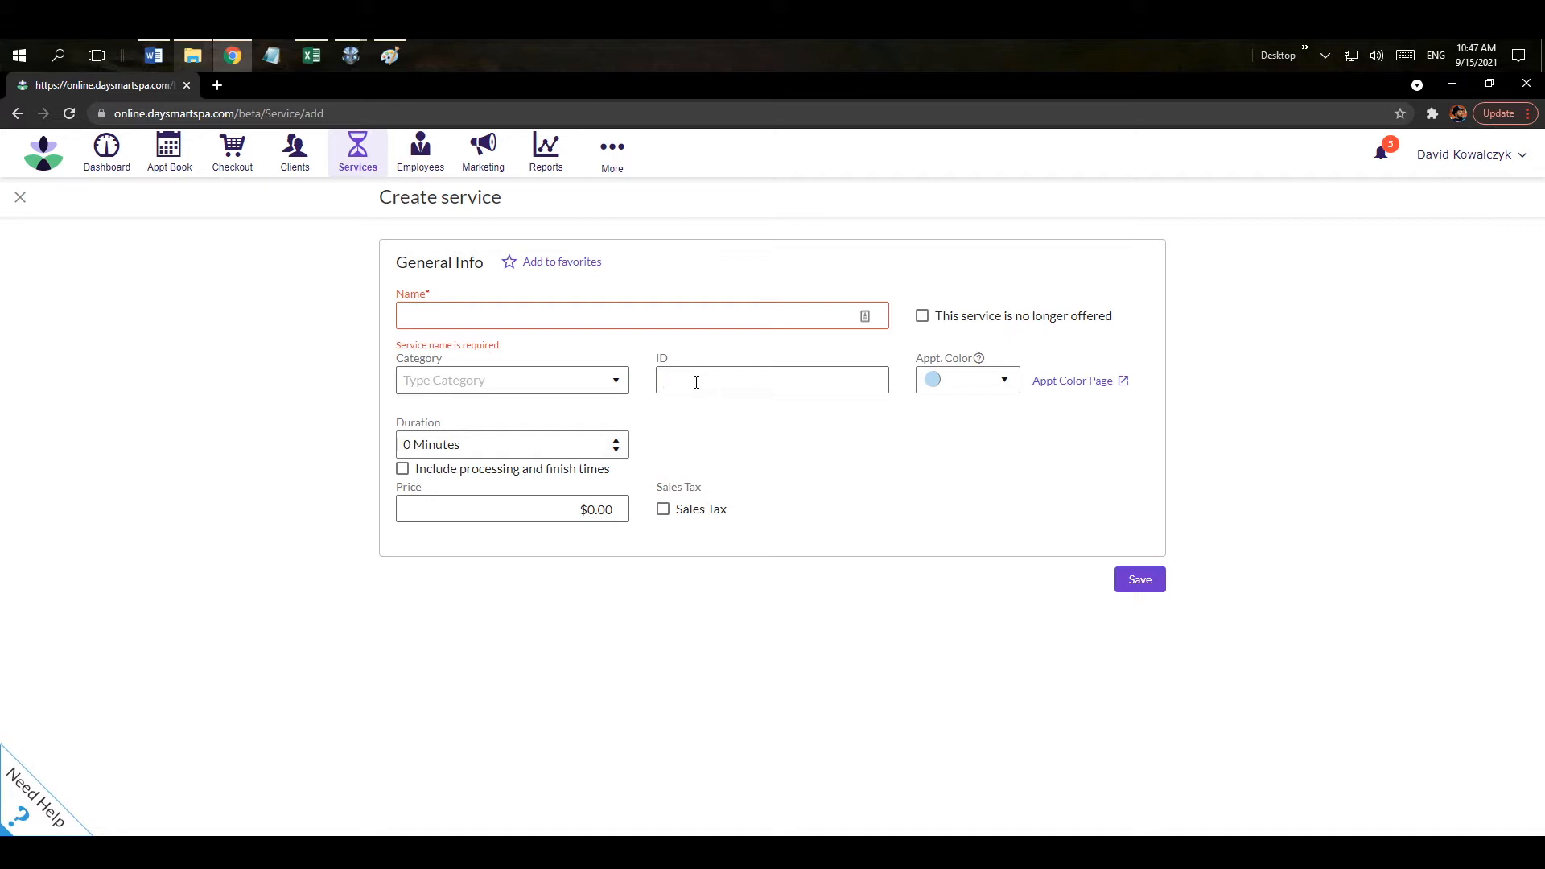
key("Tab")
left_click(20, 198)
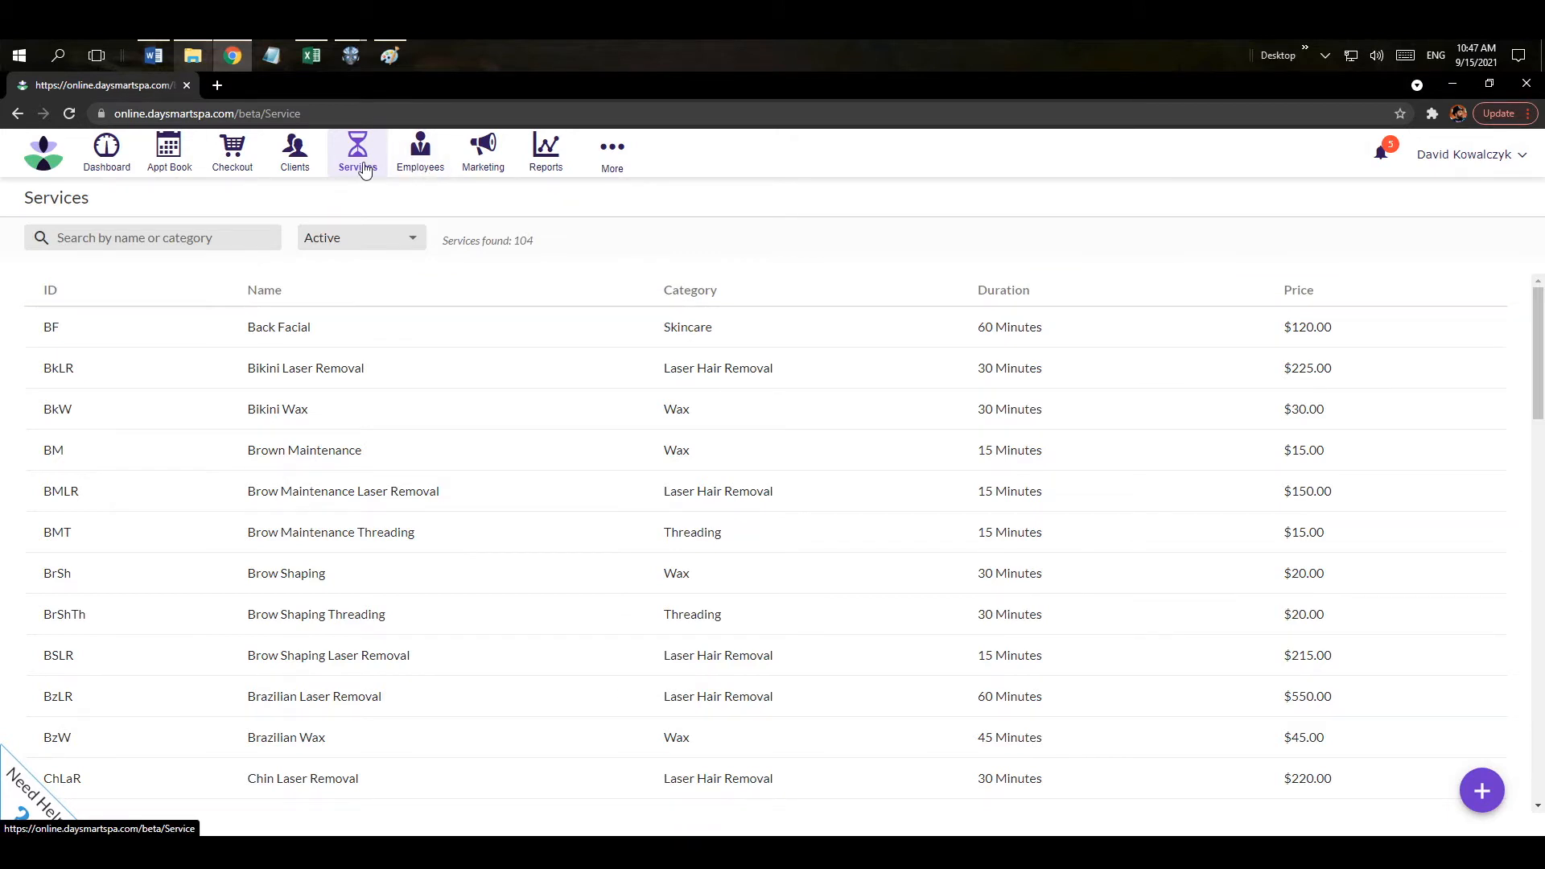
On Employees, start a new employee, step to Employment Setup, then close the blank form.
left_click(420, 167)
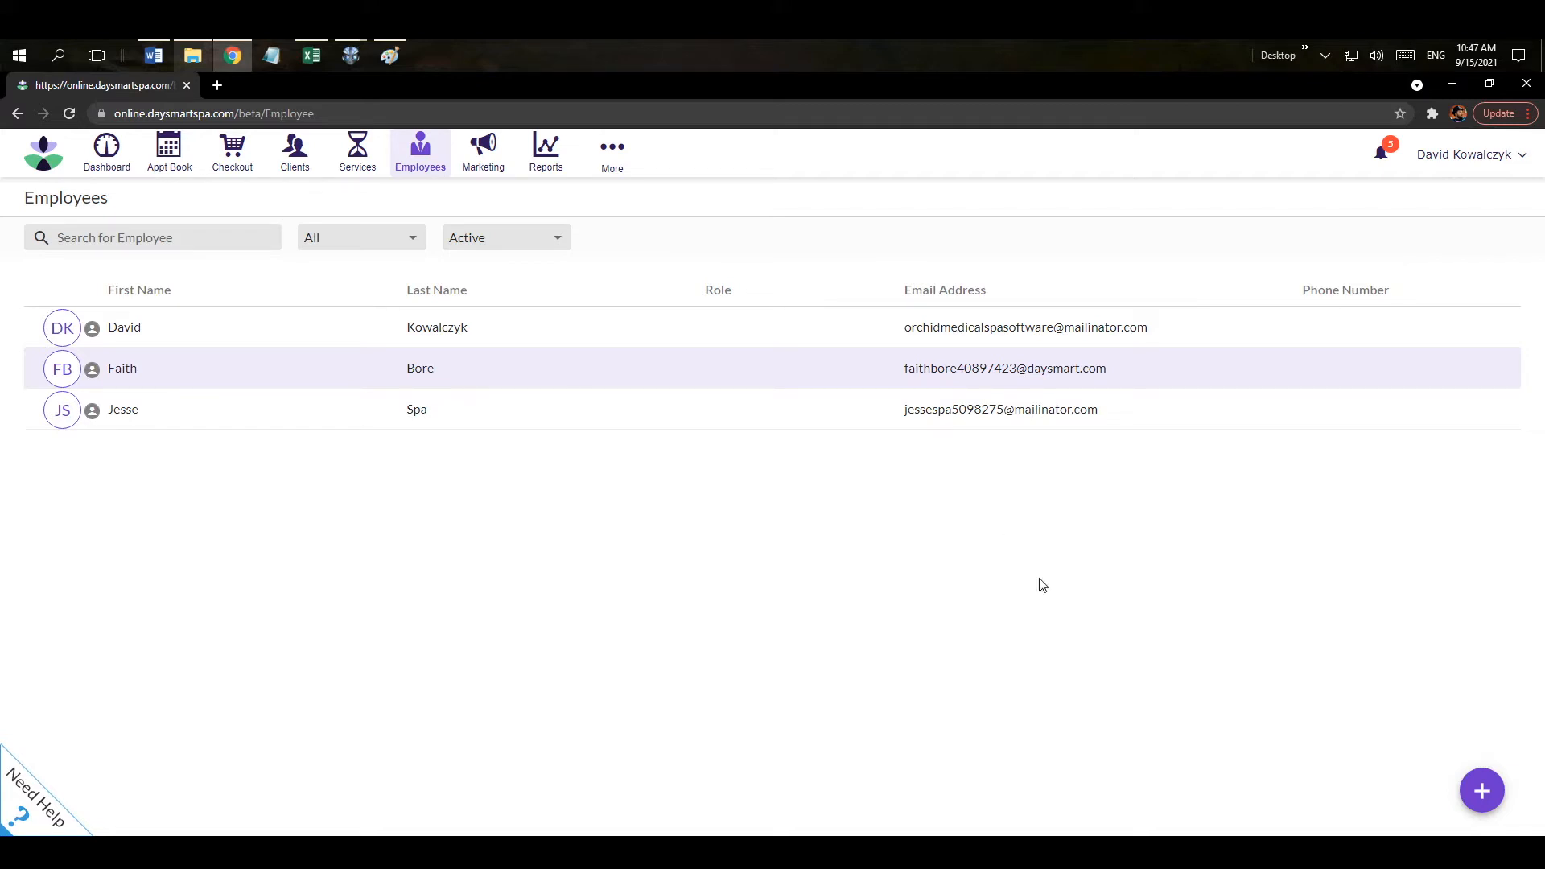
left_click(1483, 797)
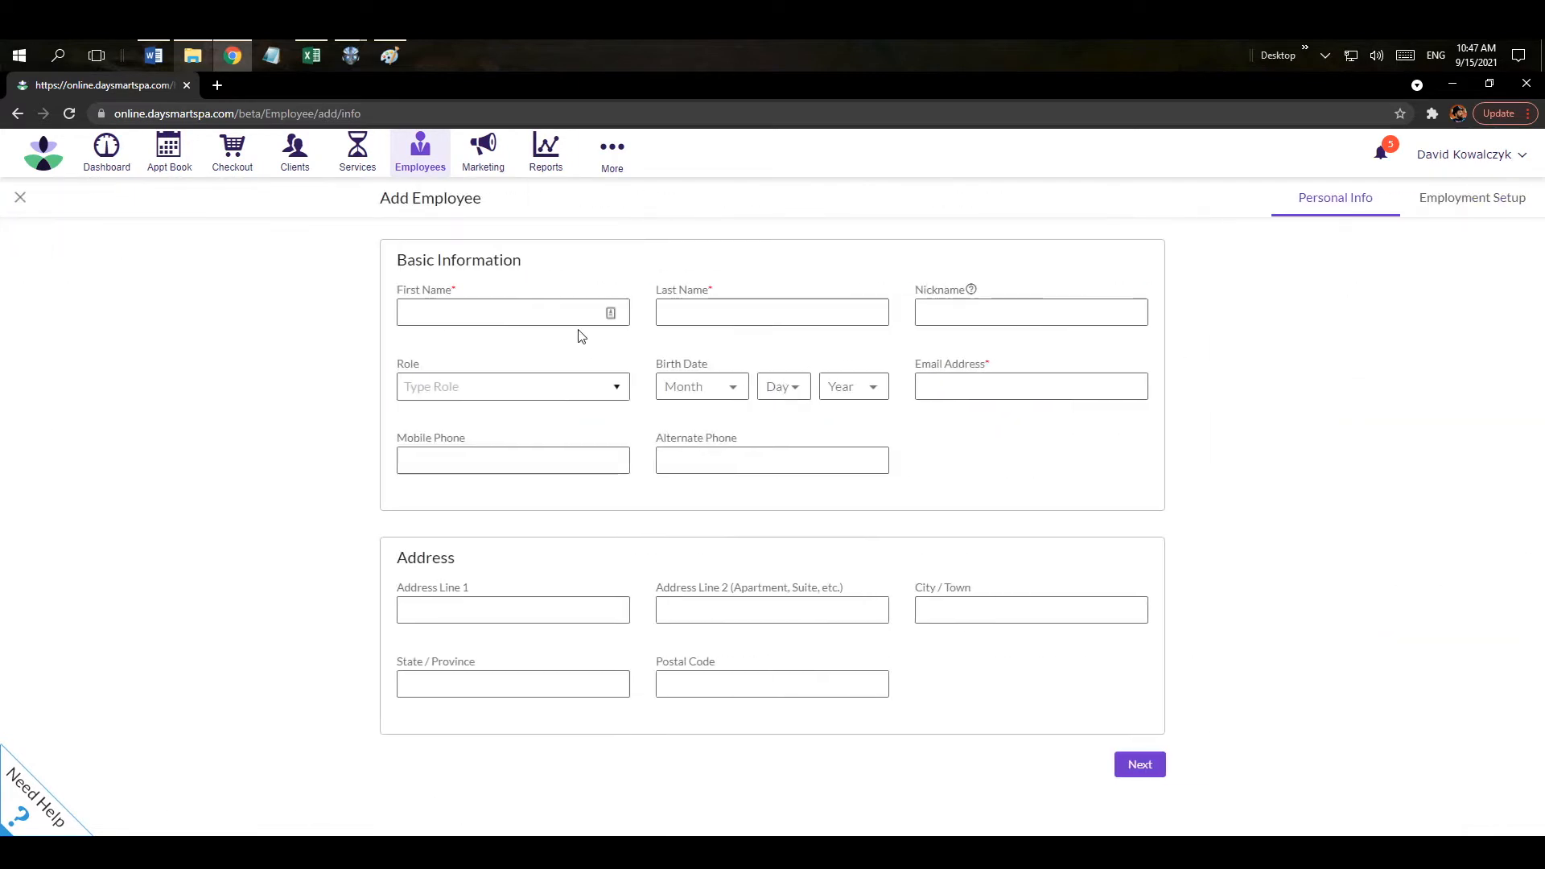
left_click(693, 314)
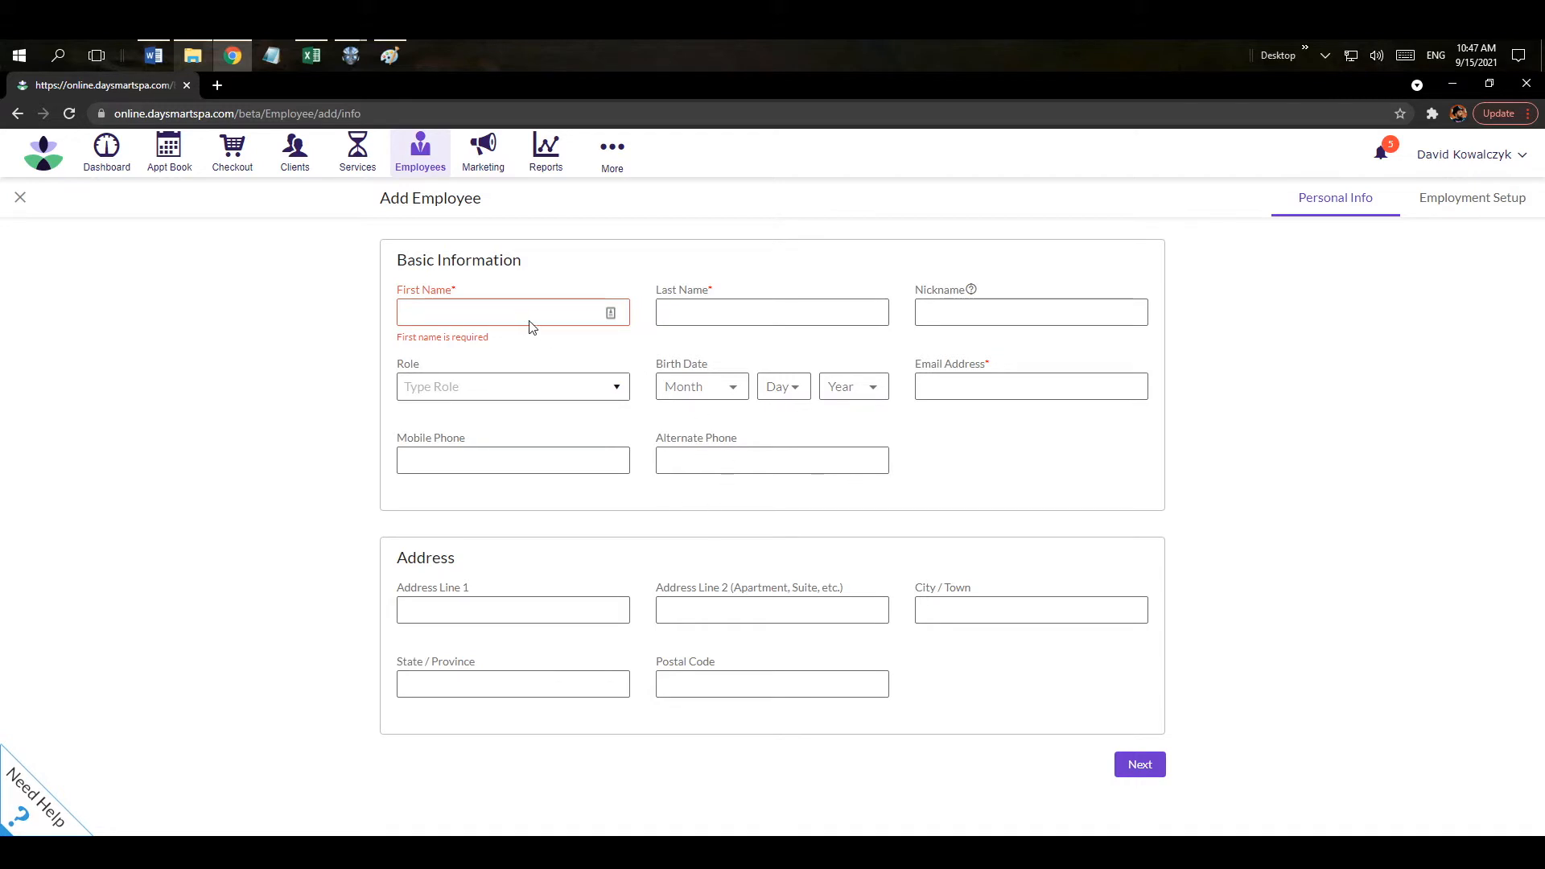
left_click(946, 390)
left_click(1470, 207)
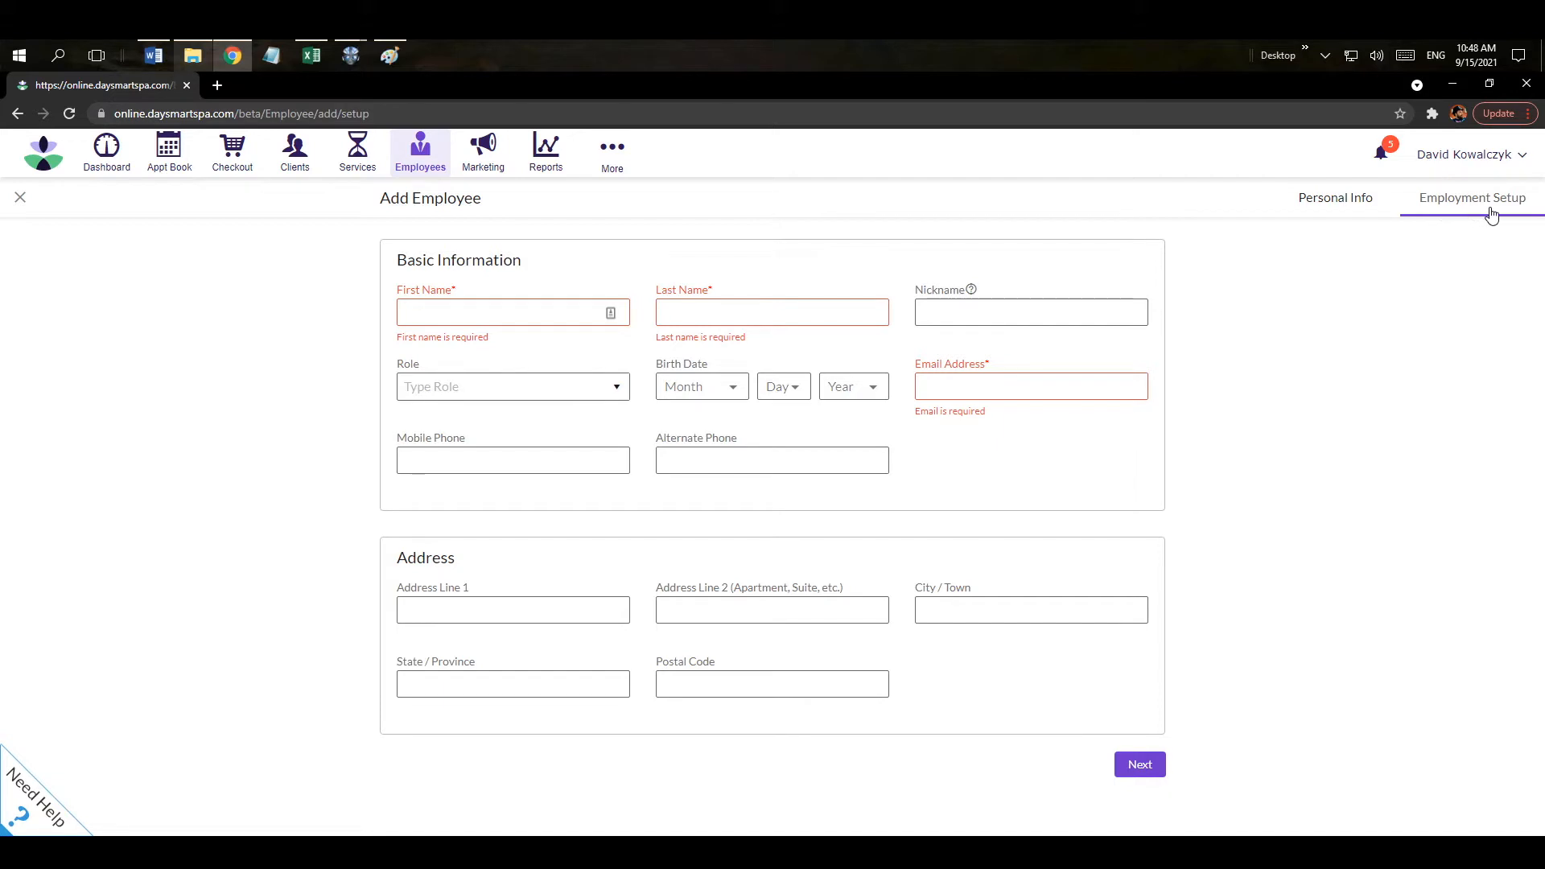
left_click(22, 201)
Discard the blank employee form and open the second employee's Employment Setup page.
left_click(860, 549)
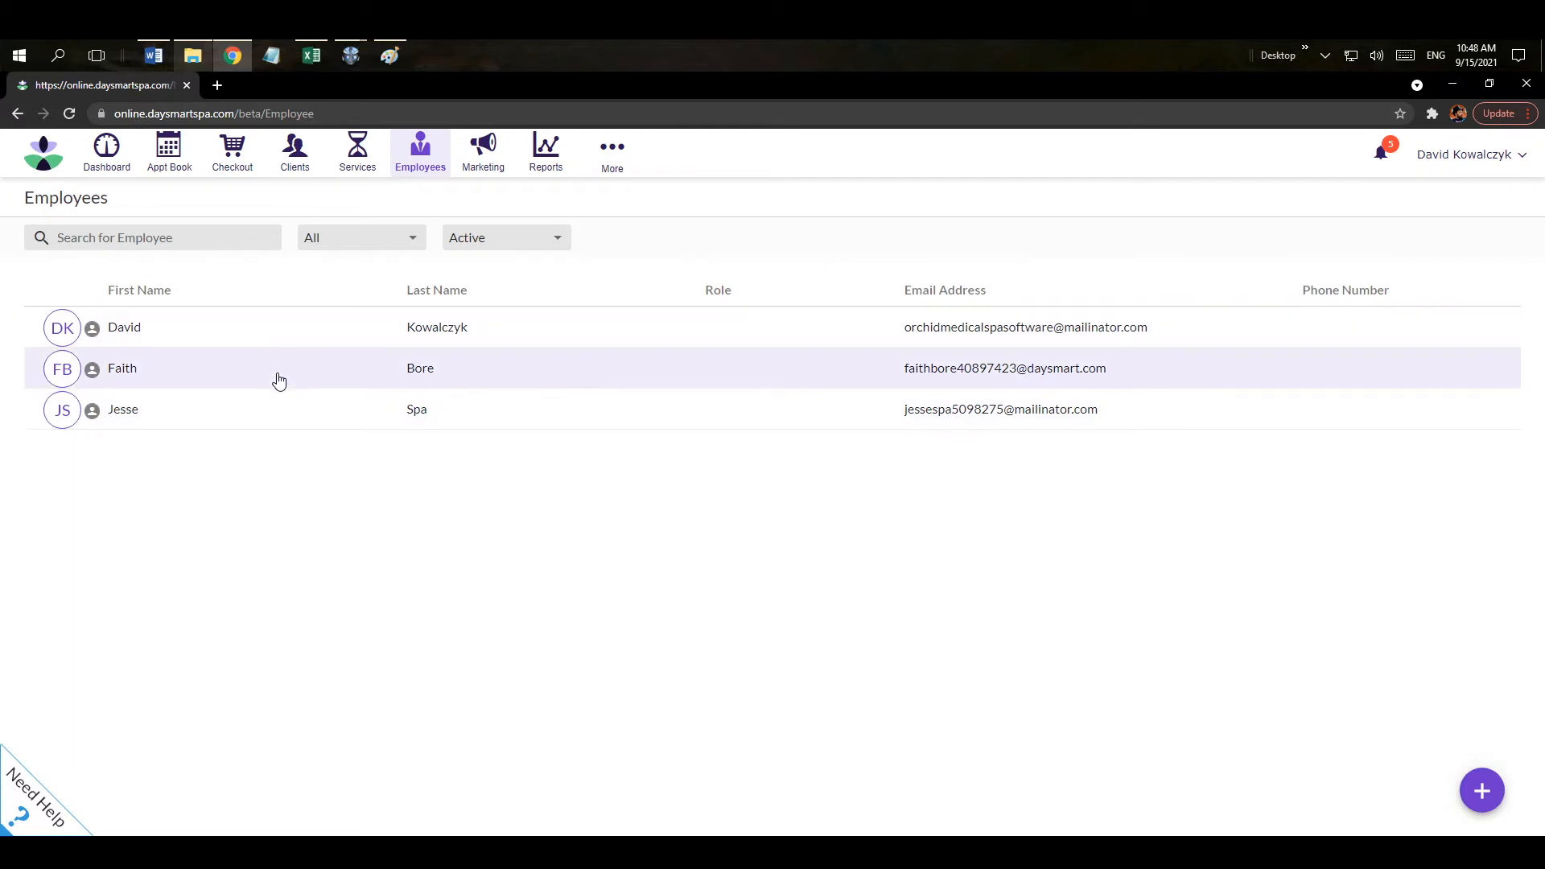
left_click(278, 380)
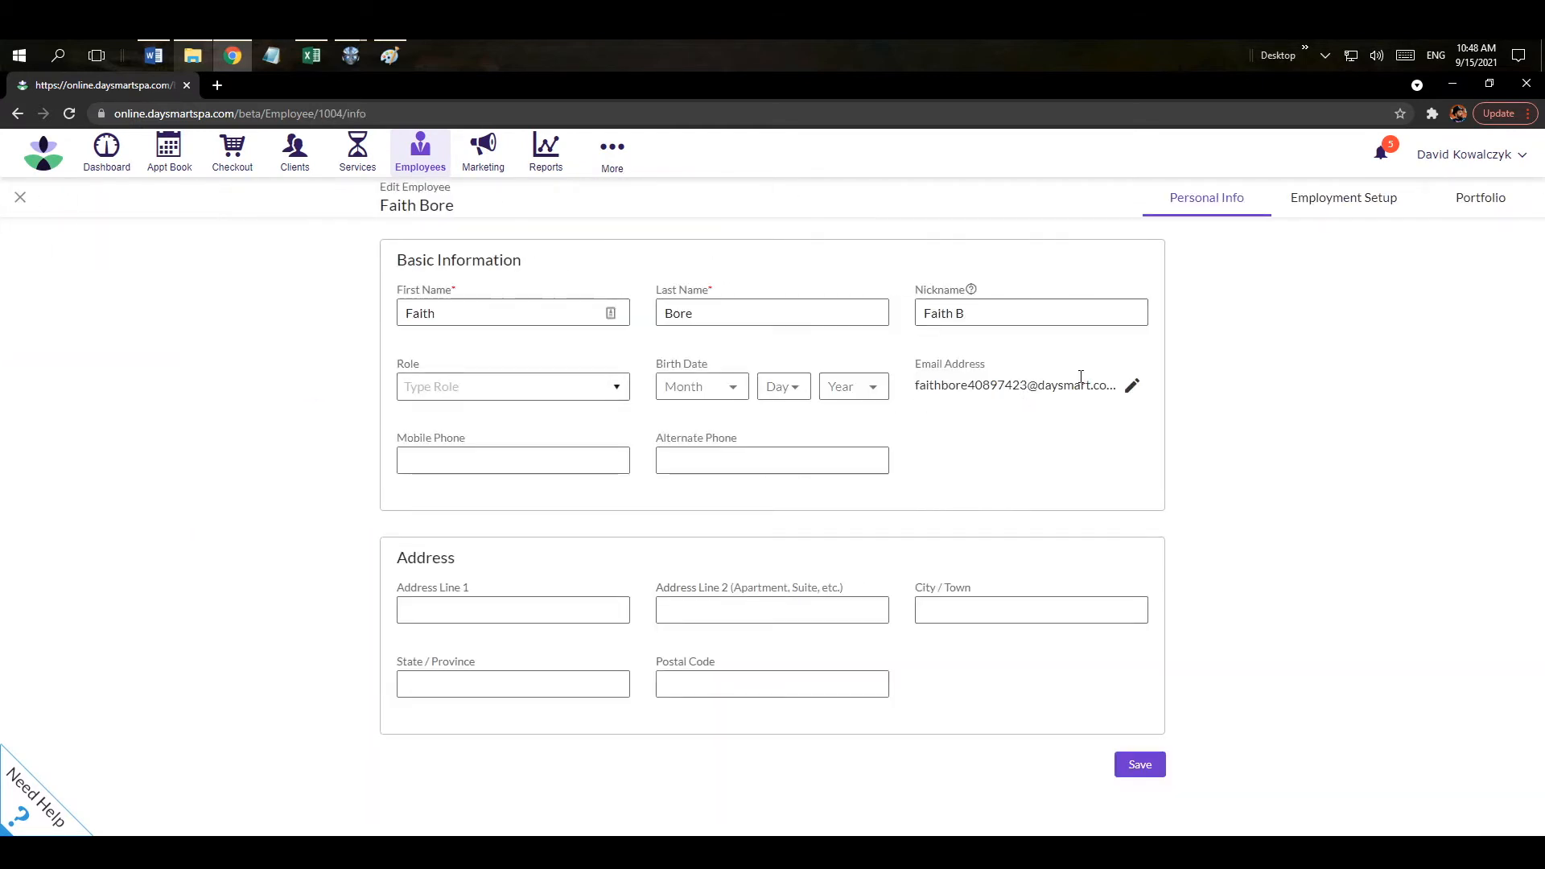
left_click(1329, 201)
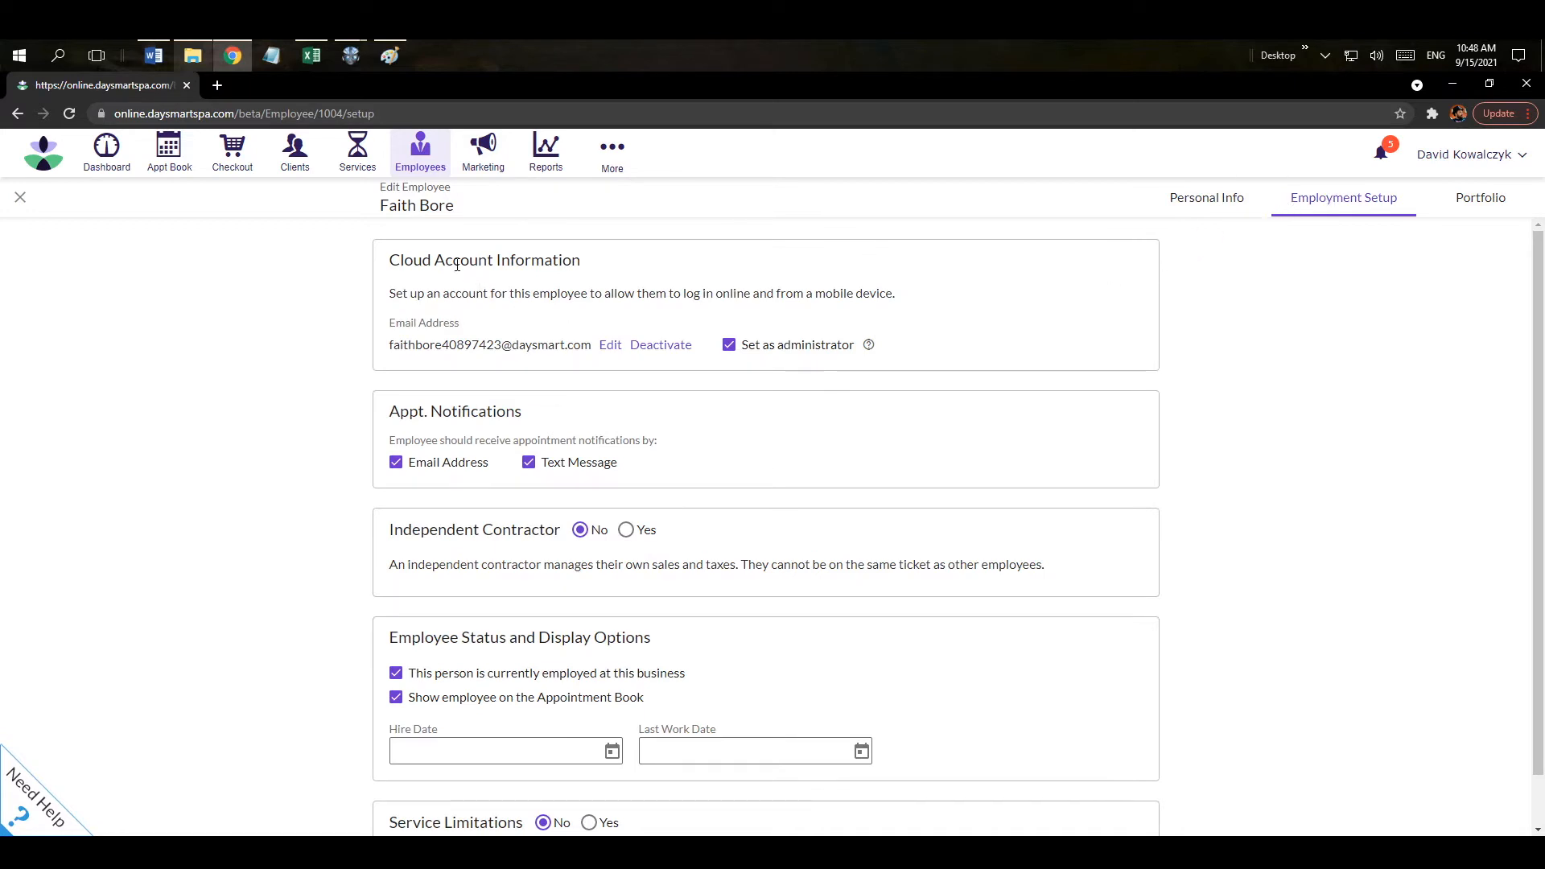
Toggle administrator access, text notifications and contractor status, restoring each original setting.
left_click(729, 346)
left_click(729, 346)
left_click(529, 462)
left_click(529, 463)
left_click(627, 532)
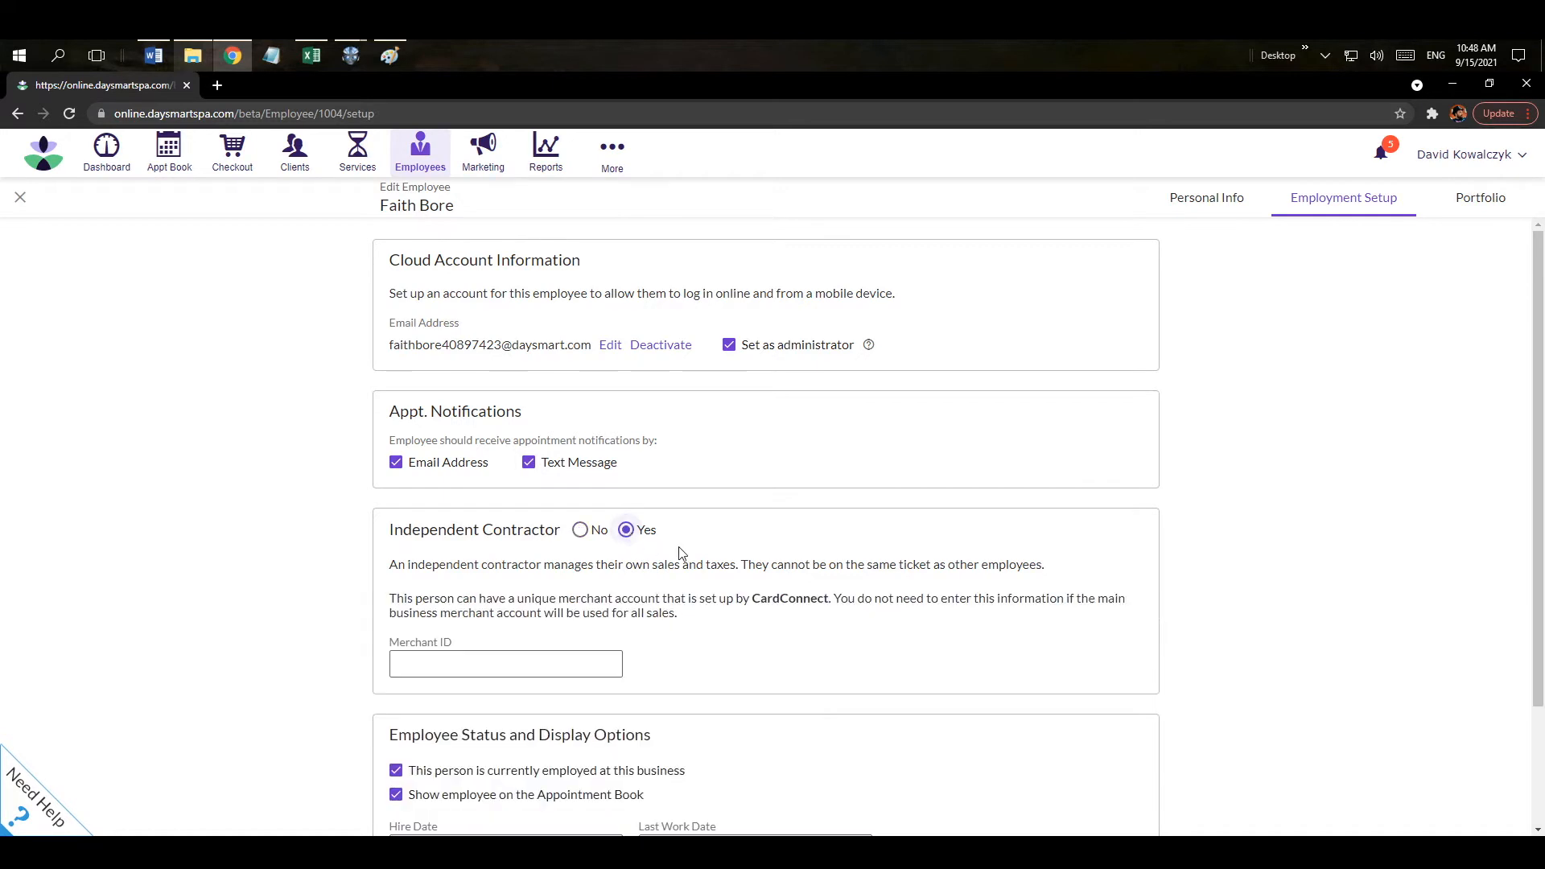
left_click(580, 531)
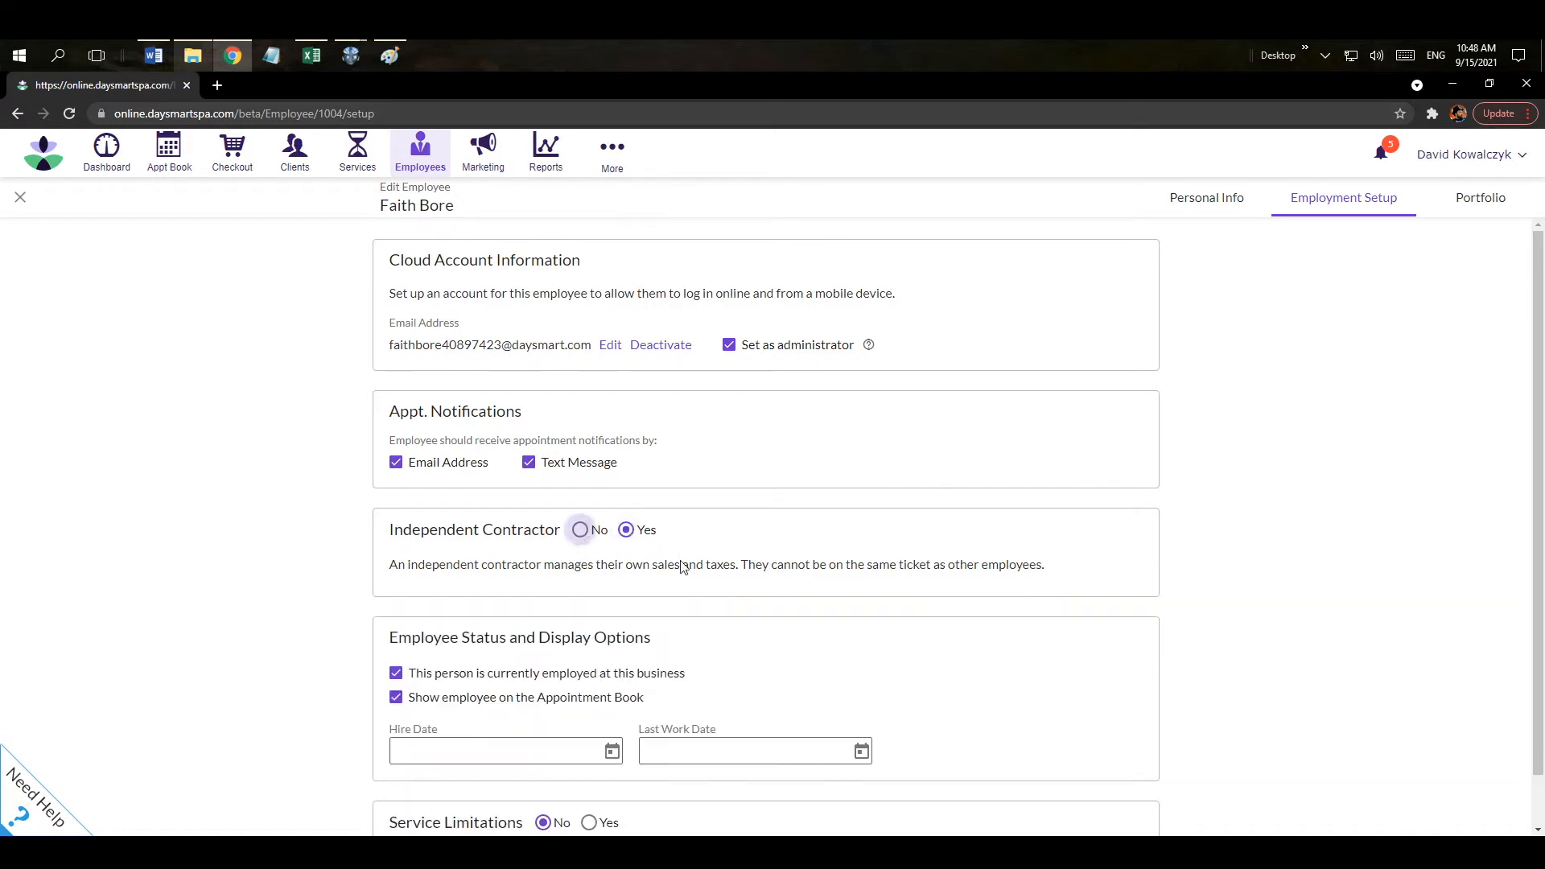
Toggle the currently-employed and appointment-book display options back to their original values.
scroll(852, 556, "down", 1)
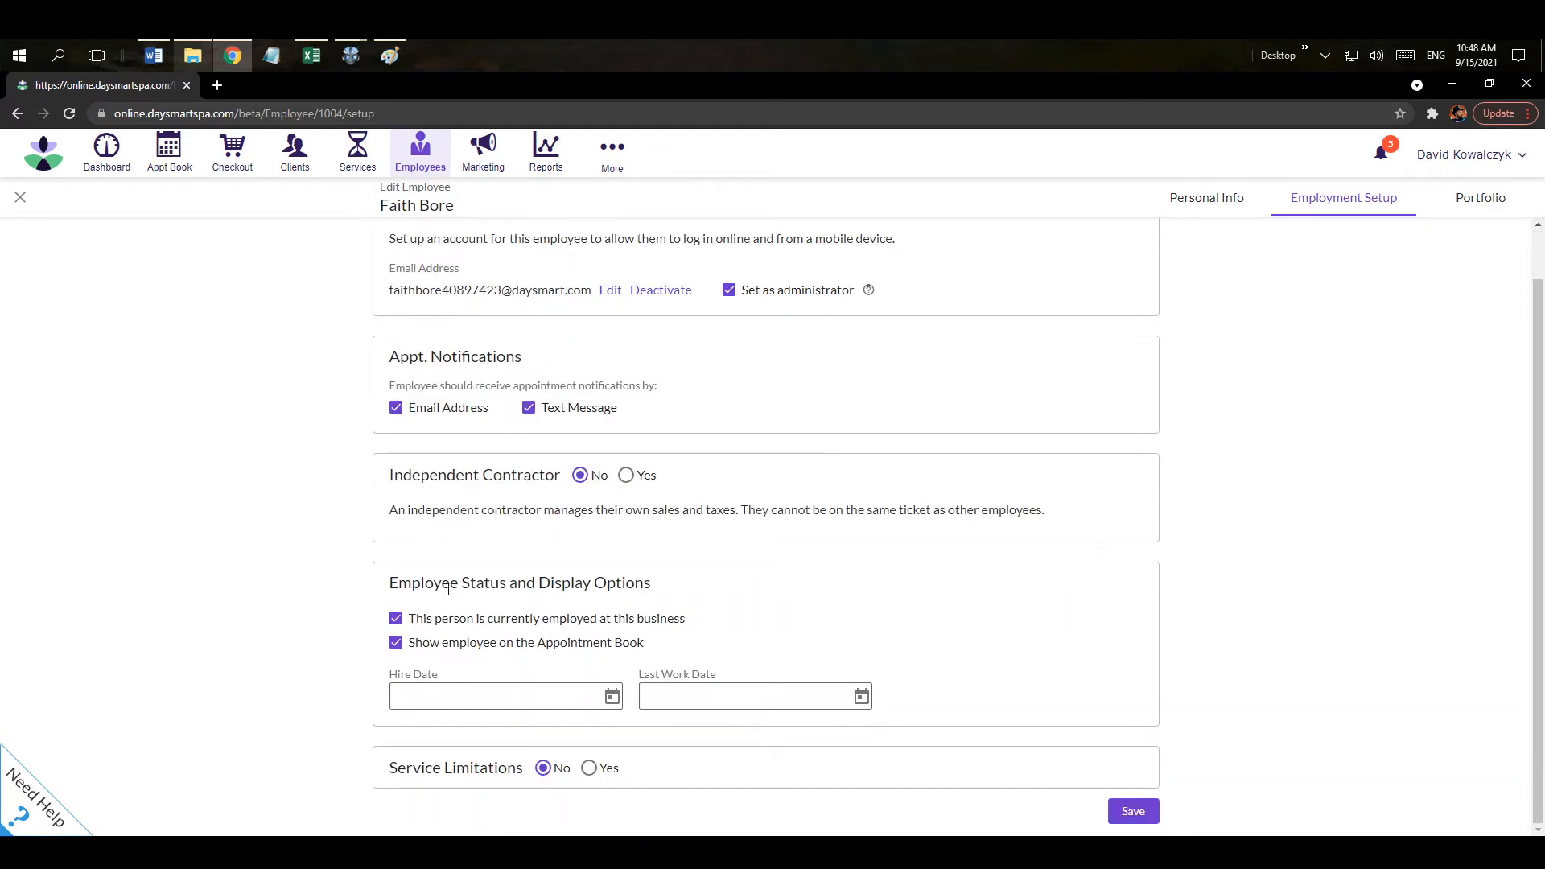
left_click(396, 621)
left_click(396, 620)
left_click(396, 643)
left_click(396, 644)
left_click_drag(397, 771, 517, 771)
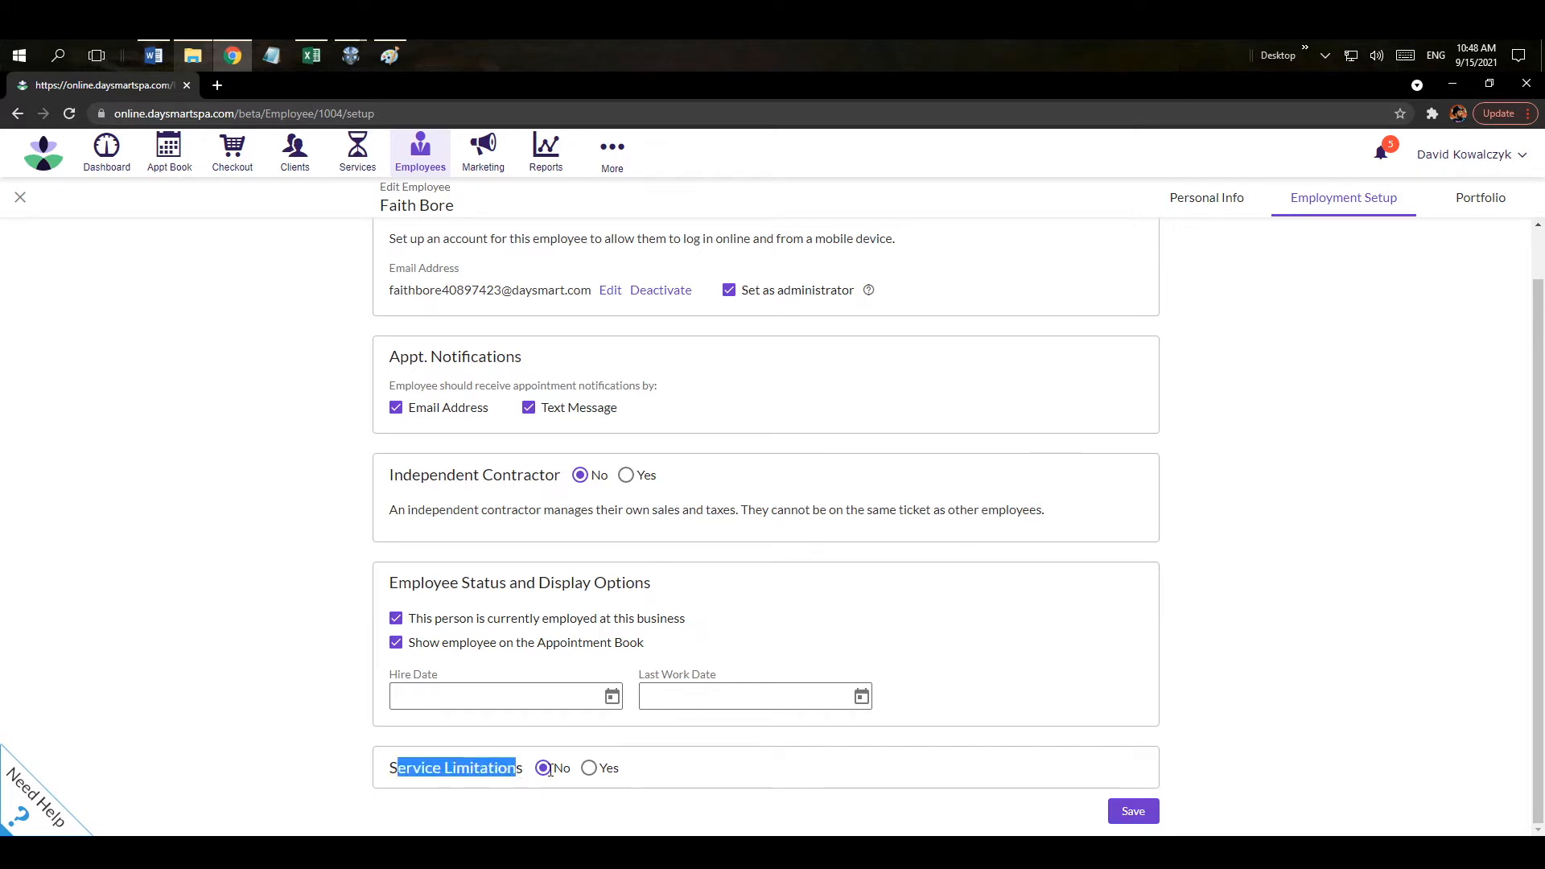
left_click(752, 781)
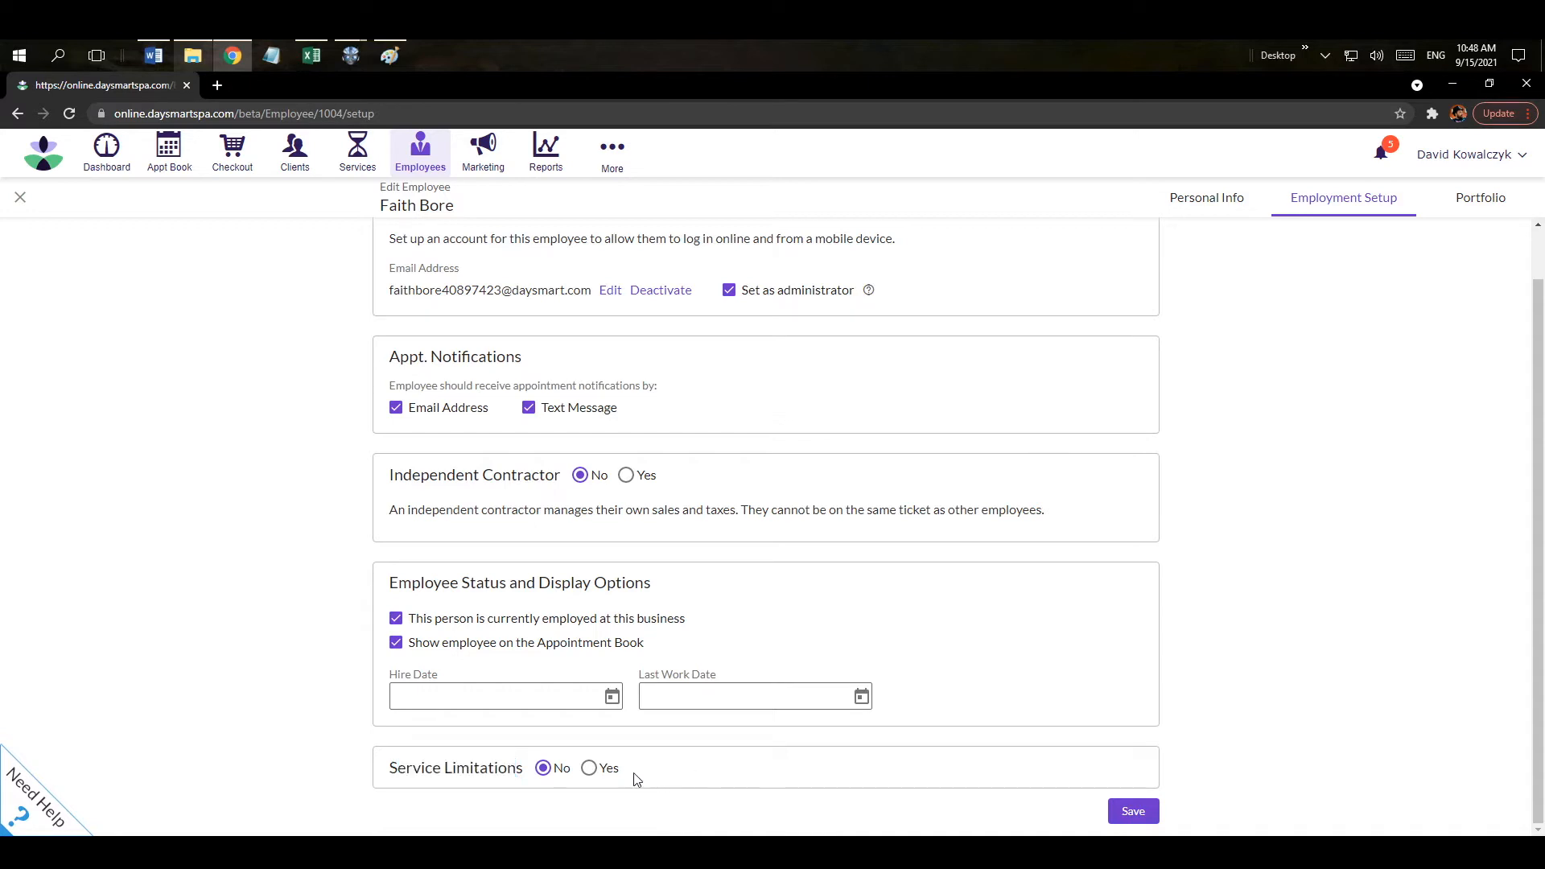
Try service limitations with Massage allowed, set limitations back to No, and save the employee.
left_click(589, 770)
left_click_drag(1541, 489, 1541, 644)
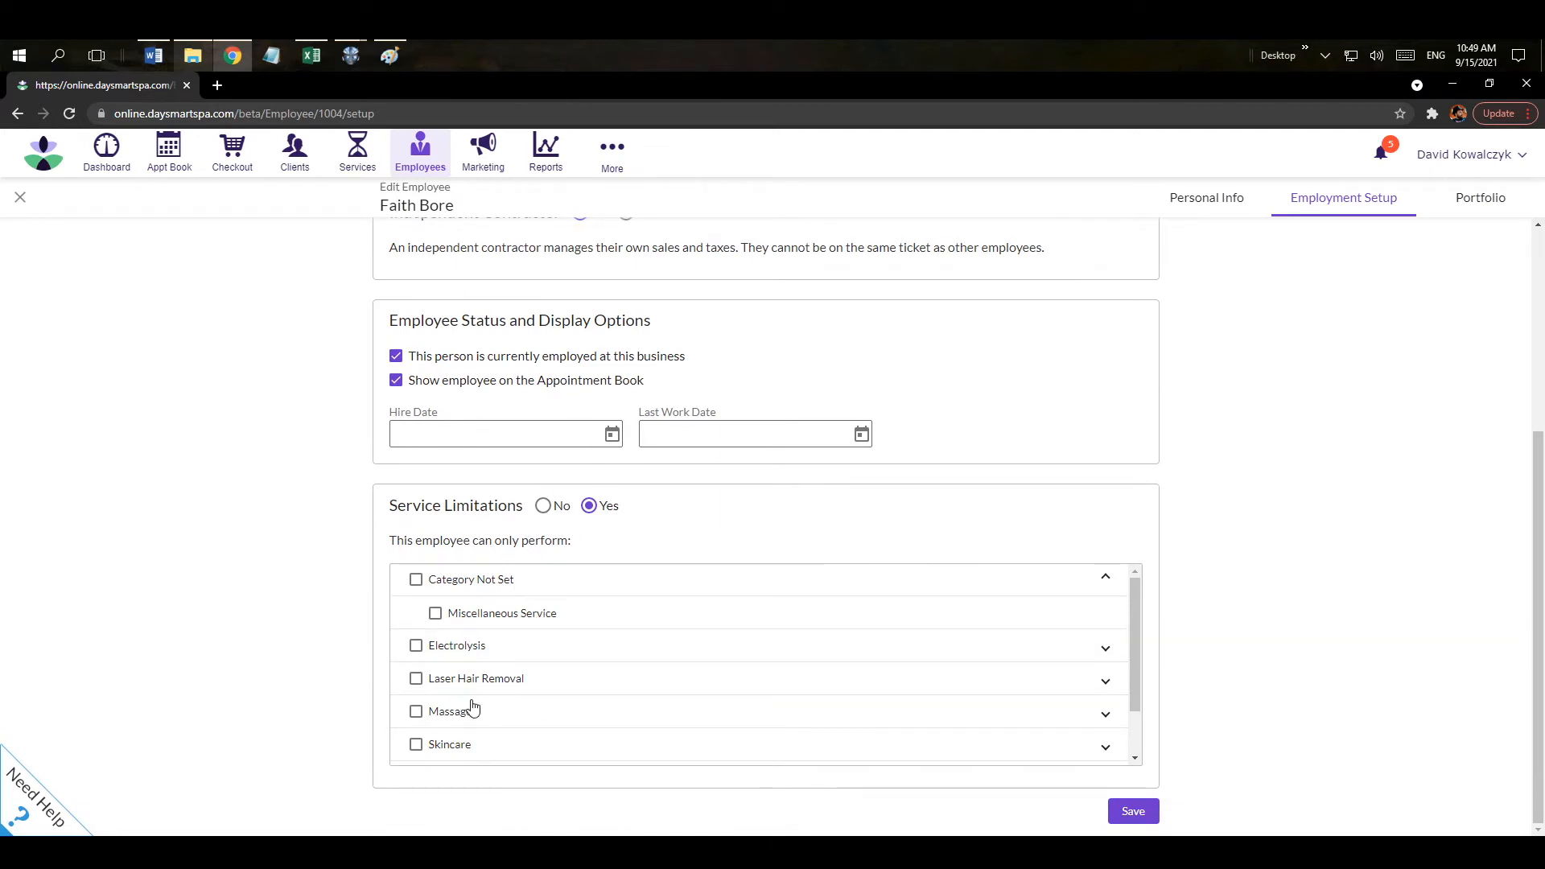
left_click(416, 714)
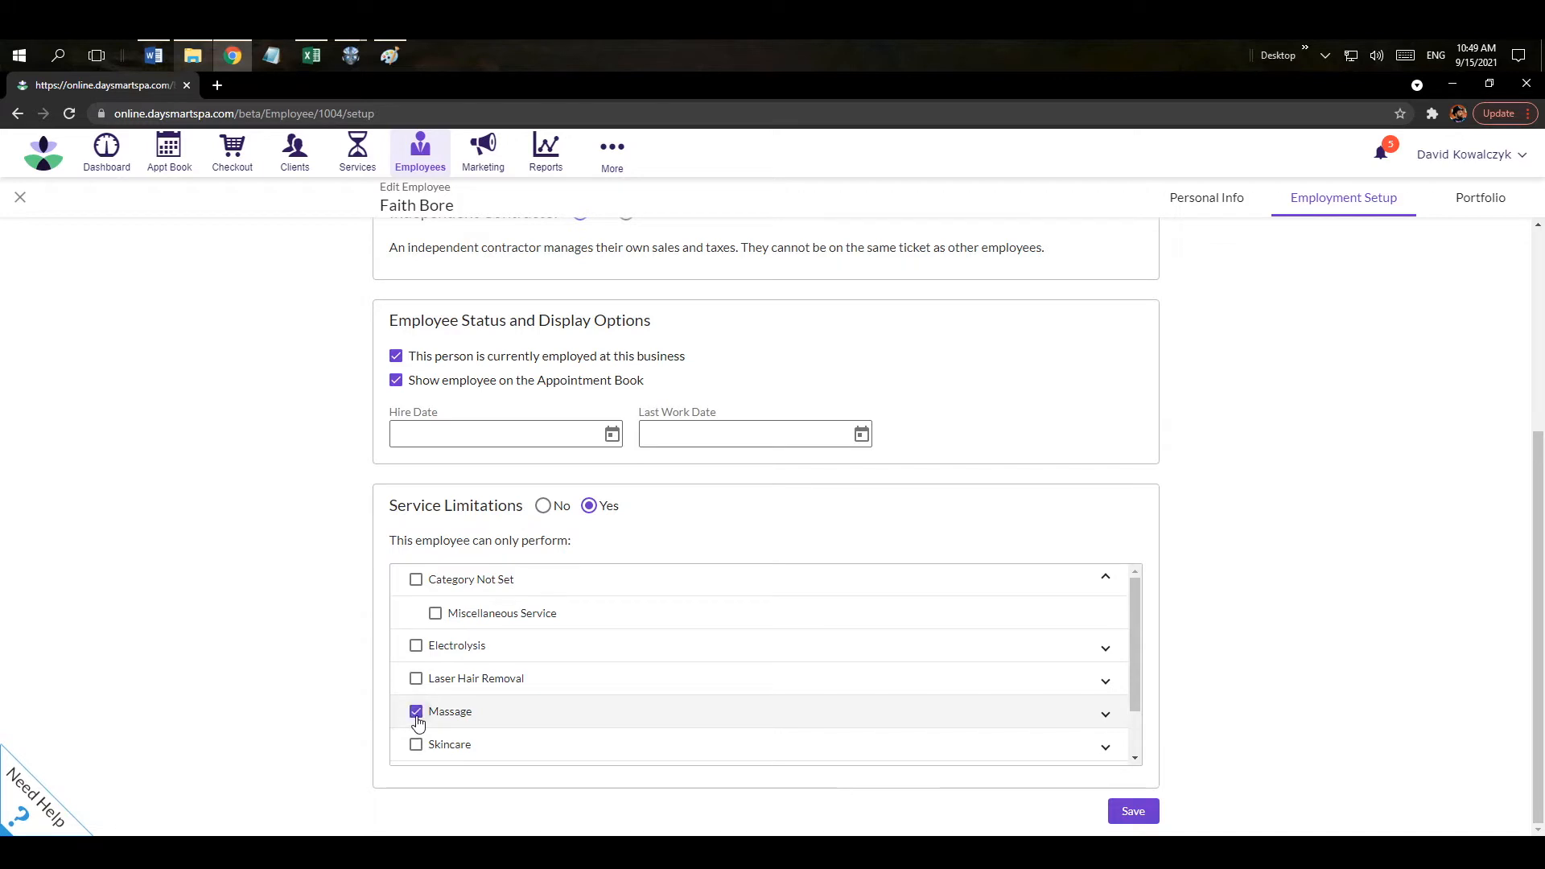
left_click(1106, 714)
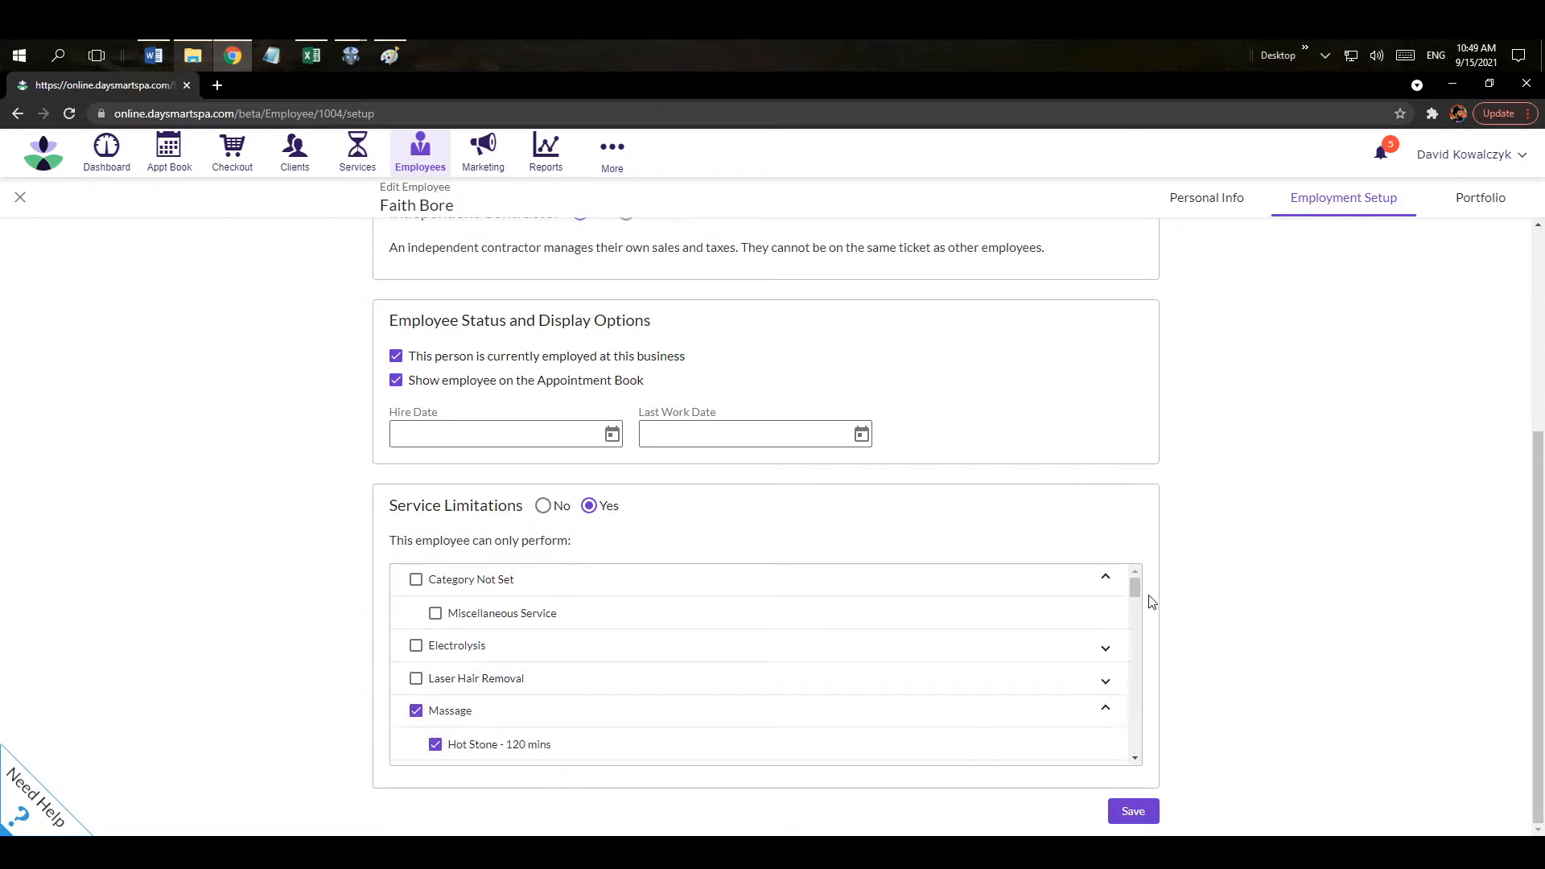
mouse_move(1136, 589)
left_mouse_down()
mouse_move(1148, 691)
mouse_move(1140, 590)
left_mouse_up()
left_click(1106, 714)
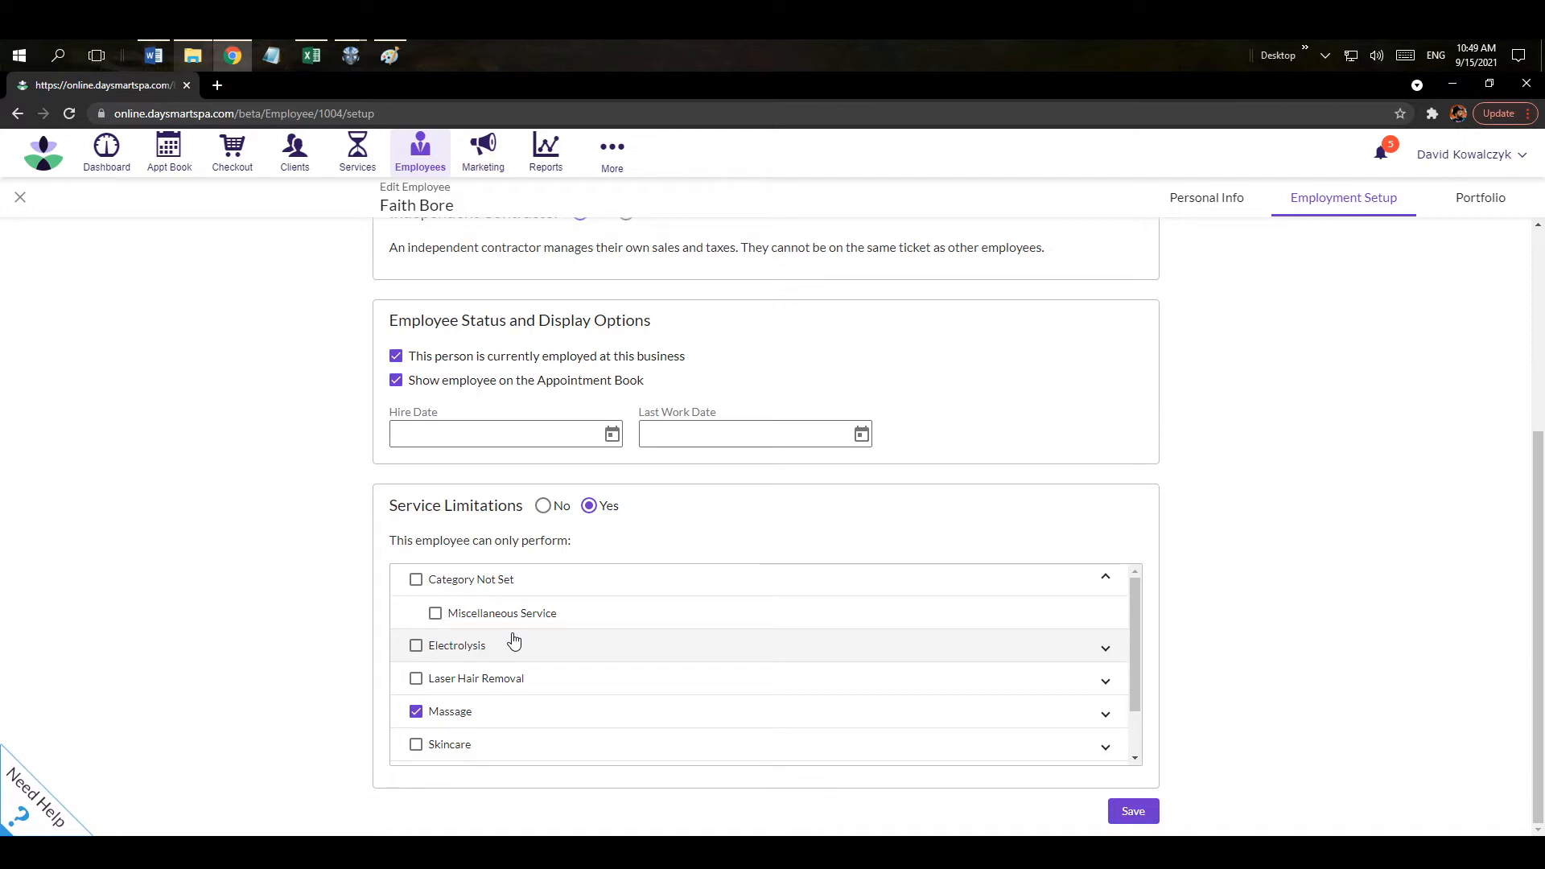
left_click(544, 505)
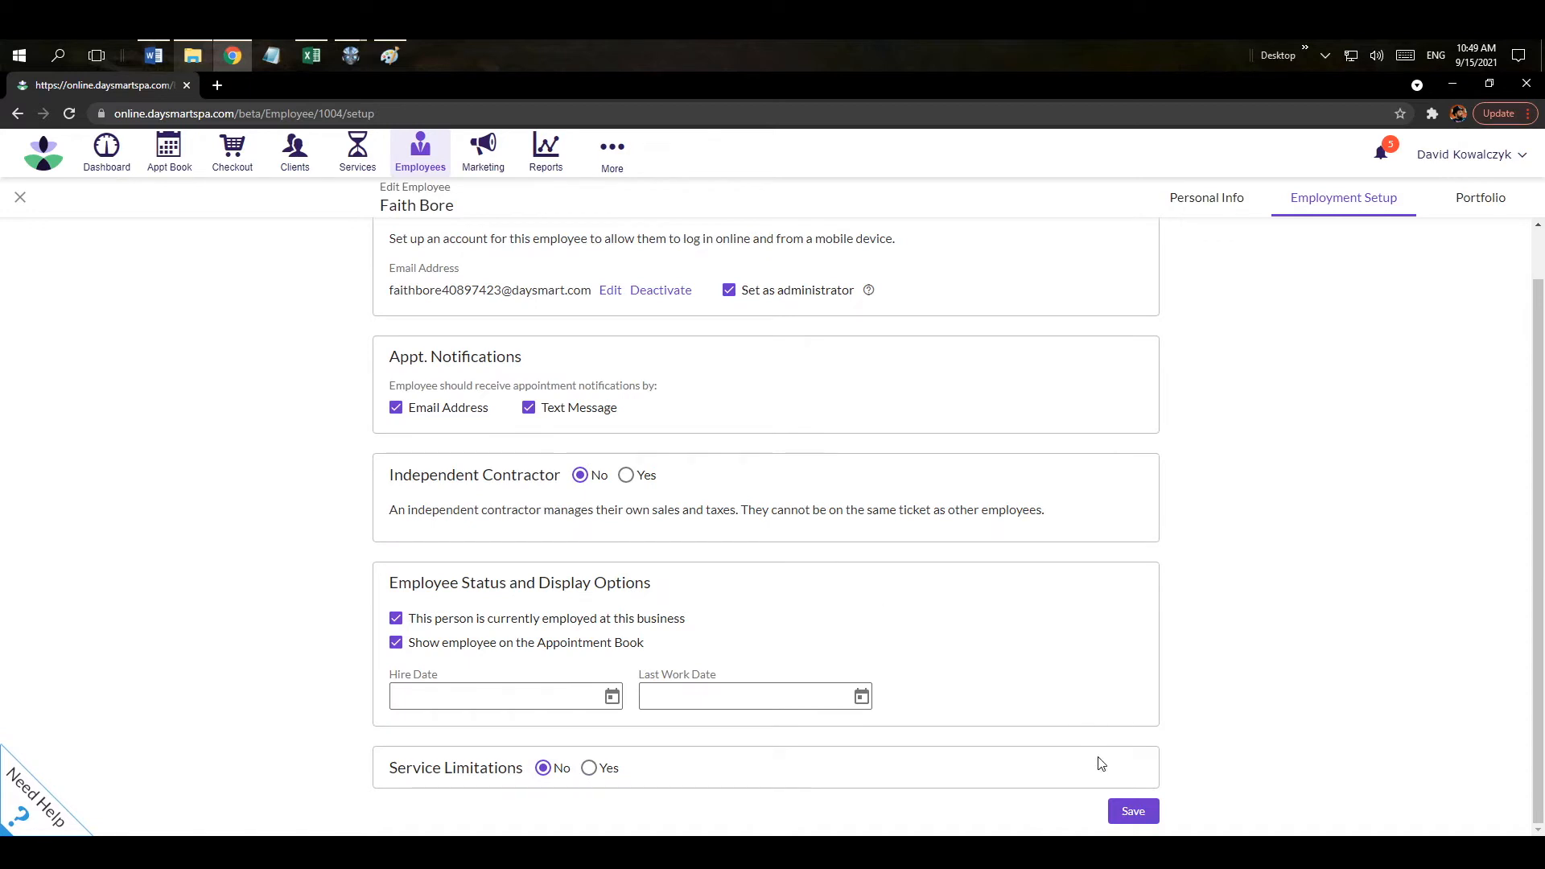
left_click(1125, 814)
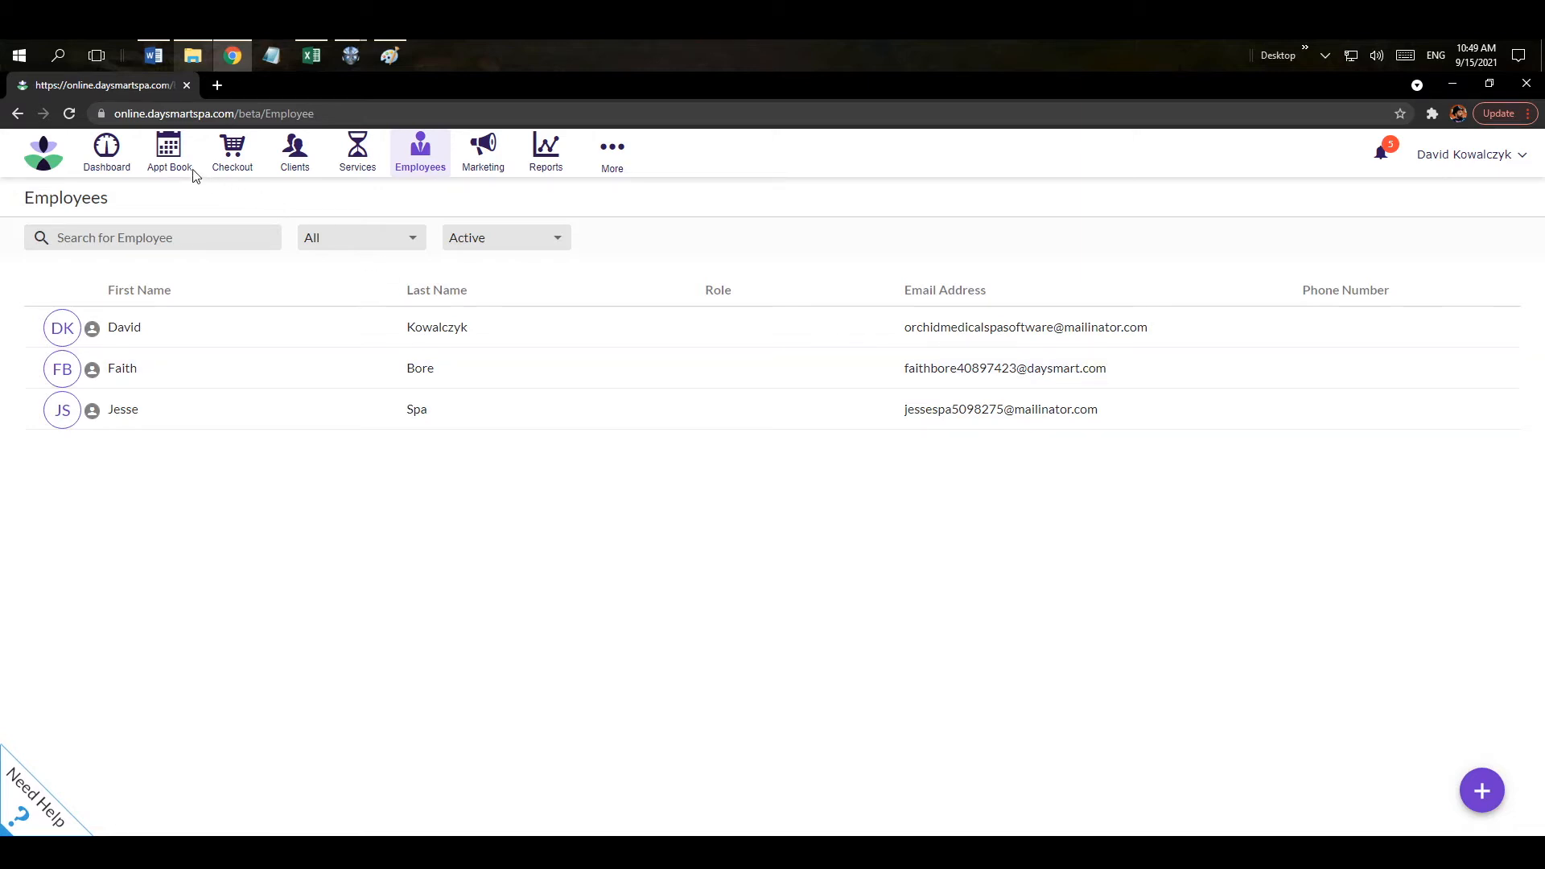
left_click(170, 167)
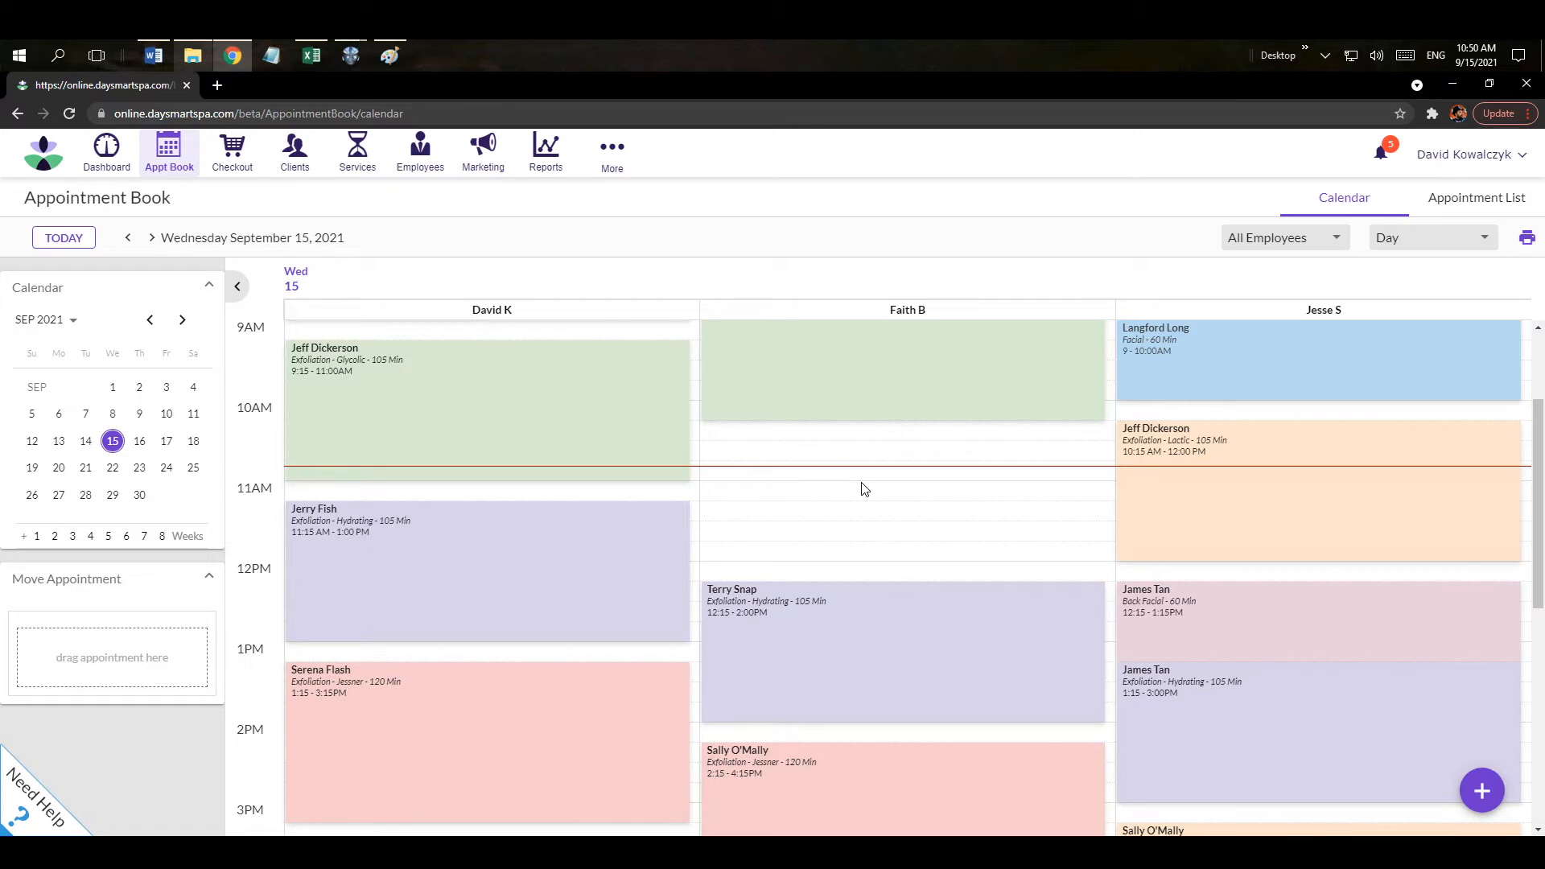
left_click(1258, 249)
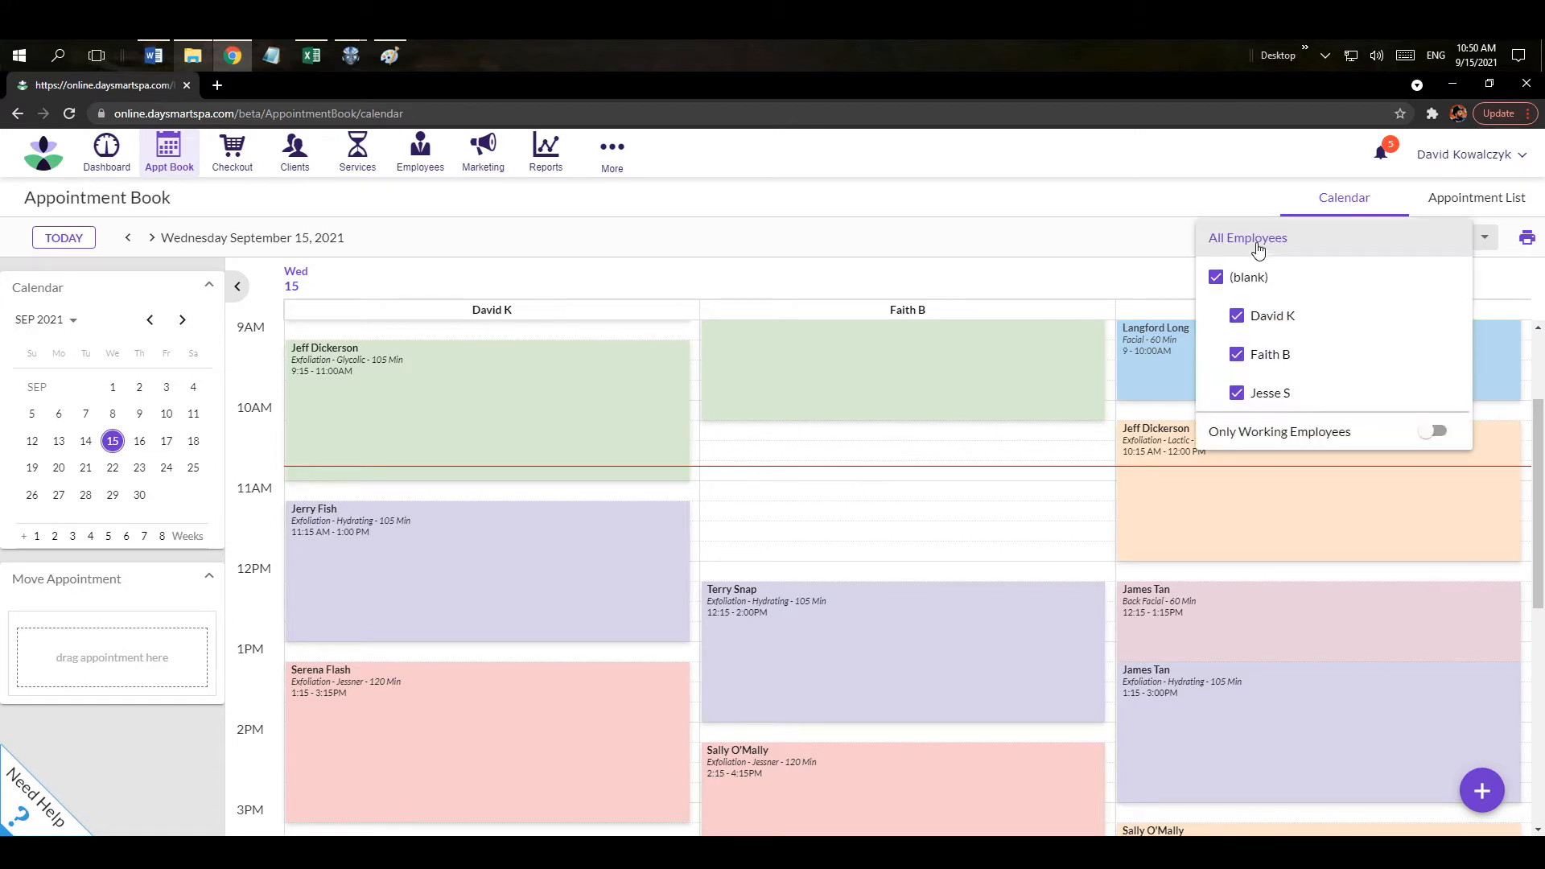
mouse_move(1257, 322)
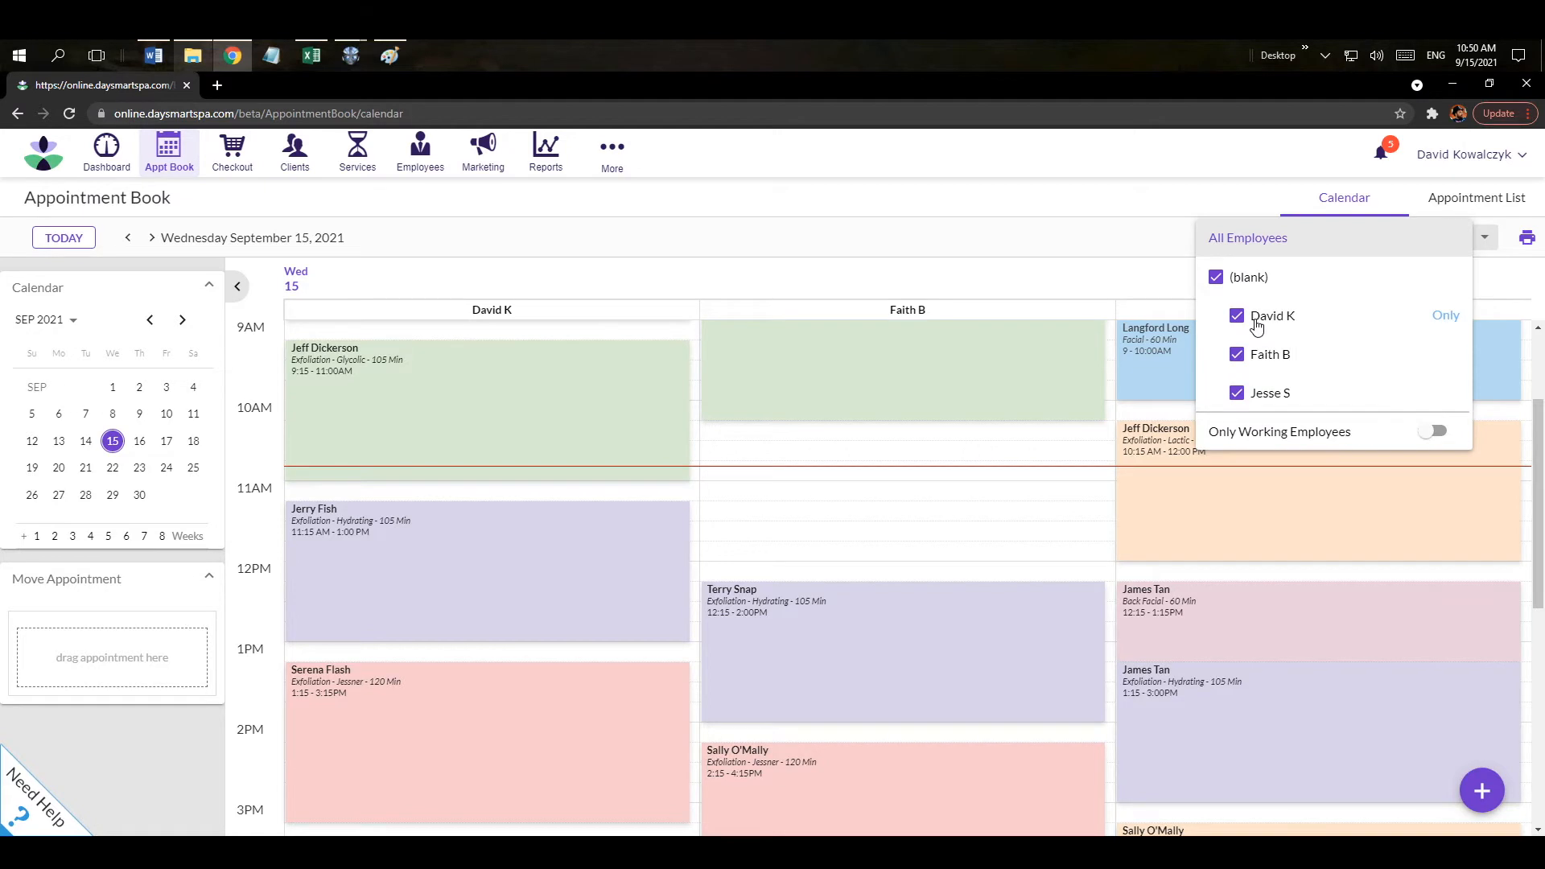
left_click(1447, 316)
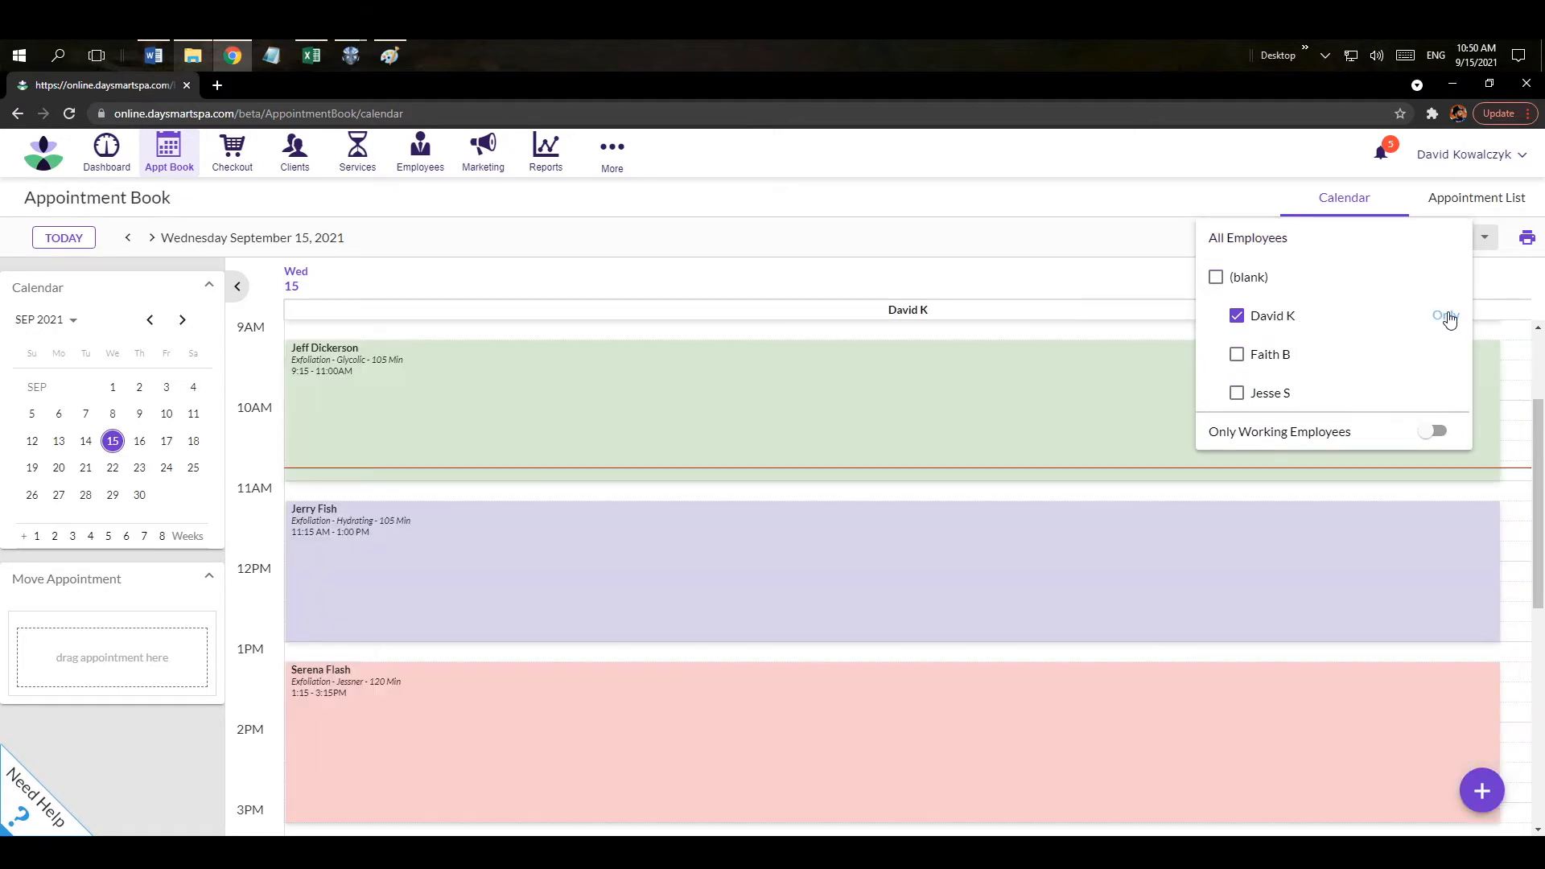
left_click(1254, 245)
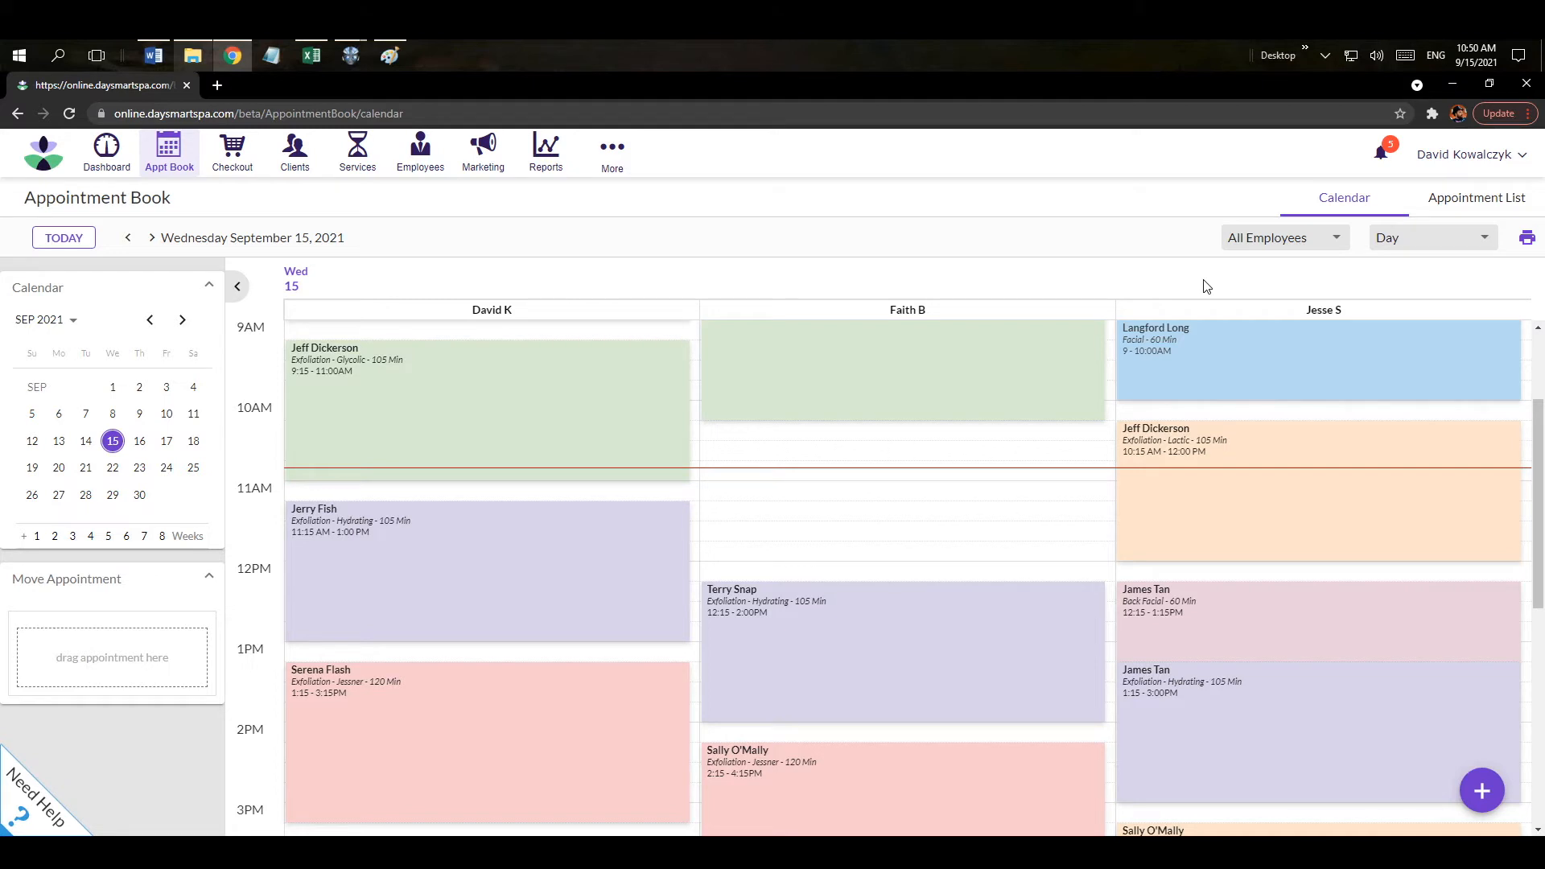
left_click(1386, 246)
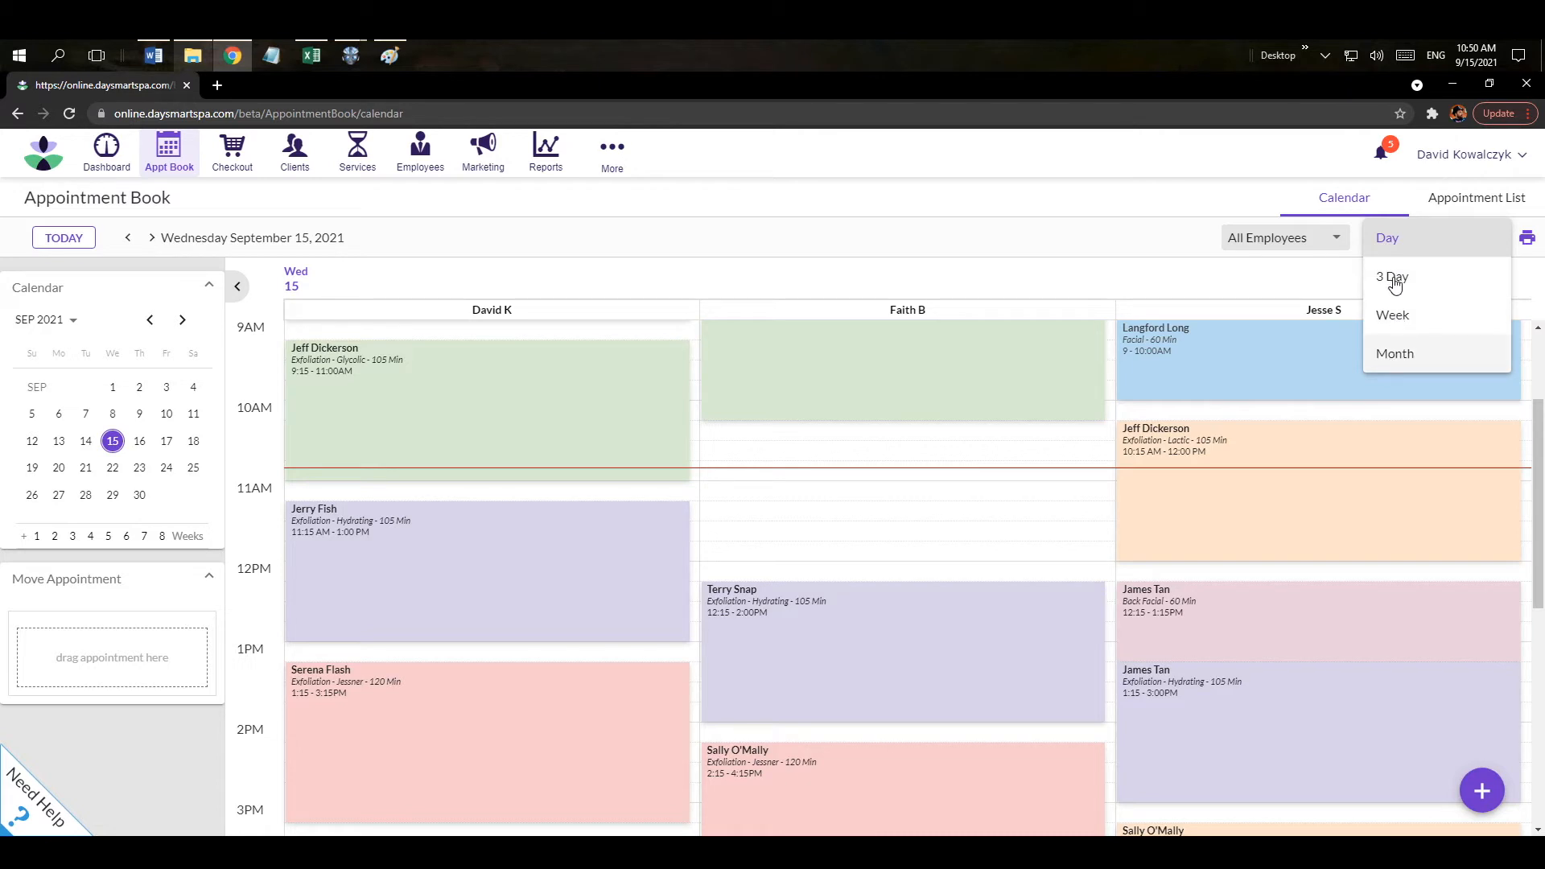
Switch the calendar to the 3 Day view and back to the Day view.
left_click(1395, 279)
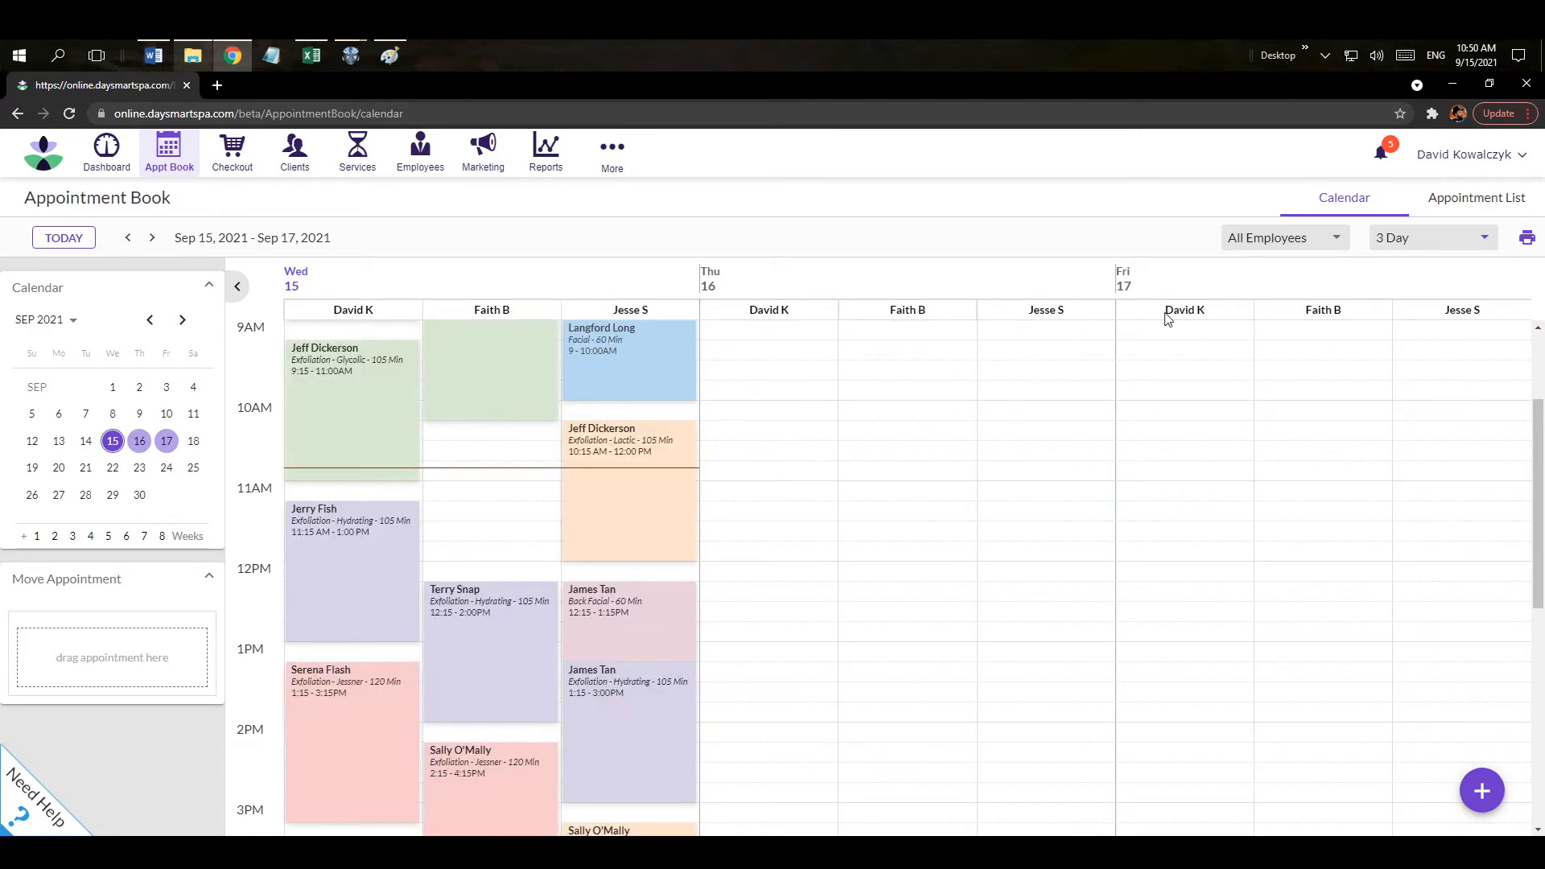
left_click(1386, 243)
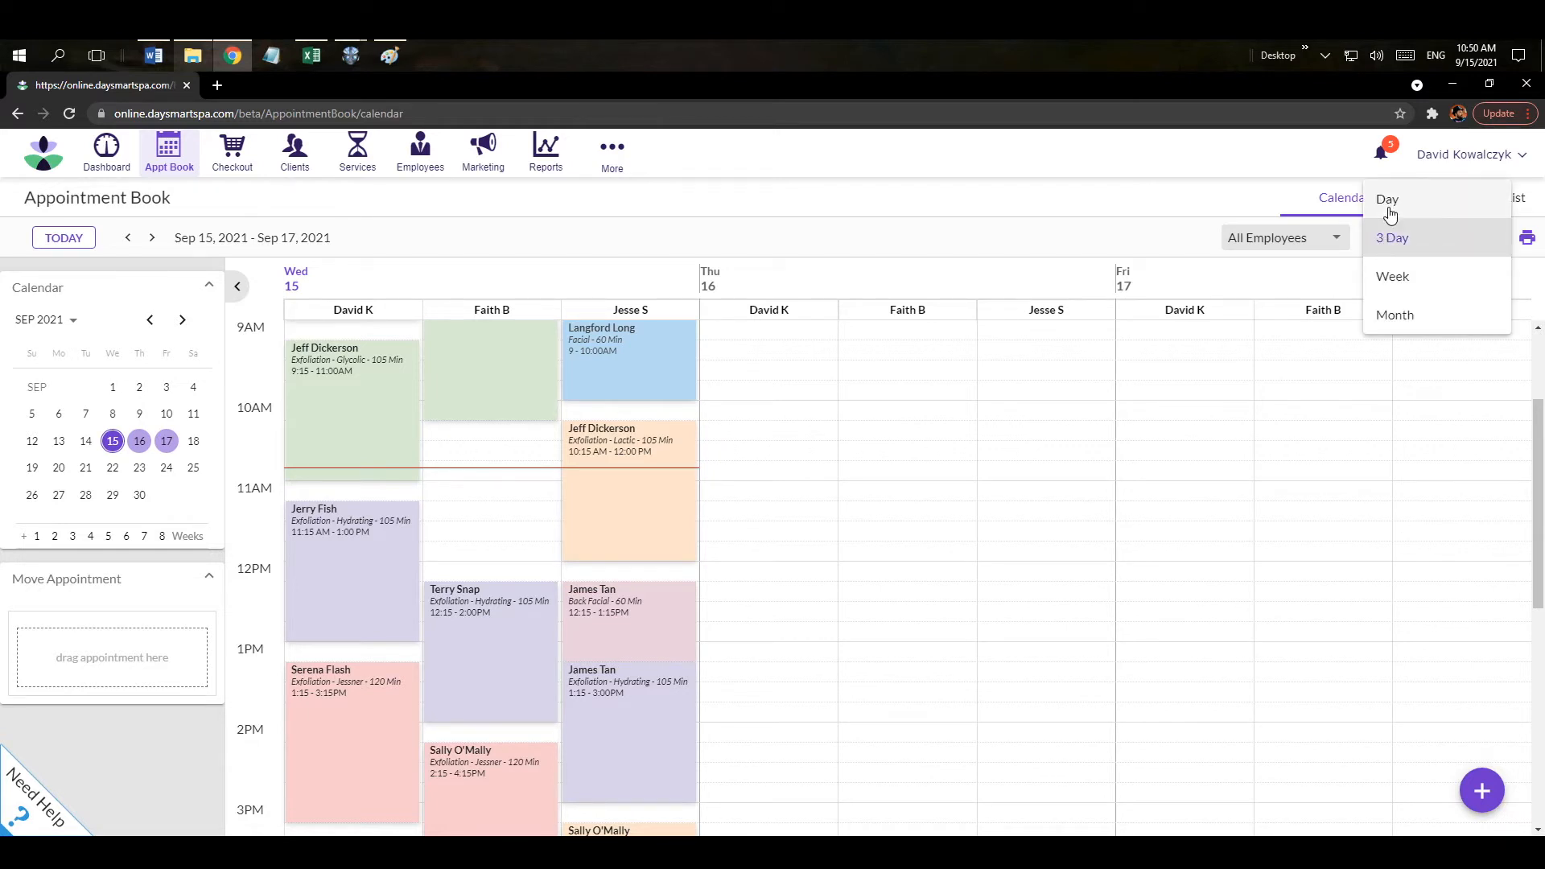
left_click(1389, 209)
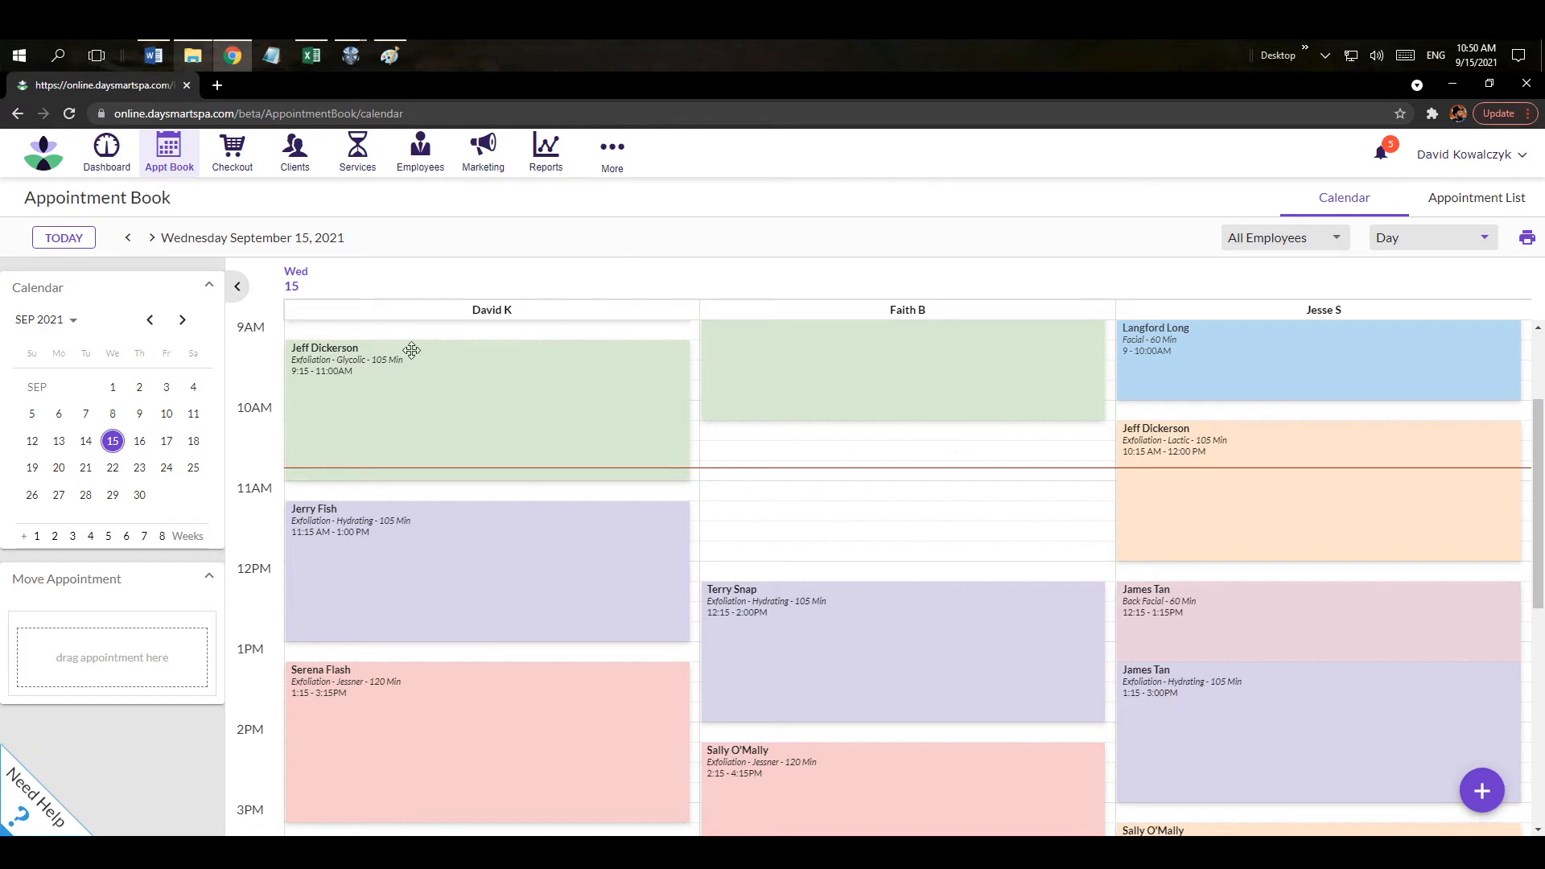
Toggle the mini-calendar's year picker and panel, returning it to September 2021.
left_click(49, 321)
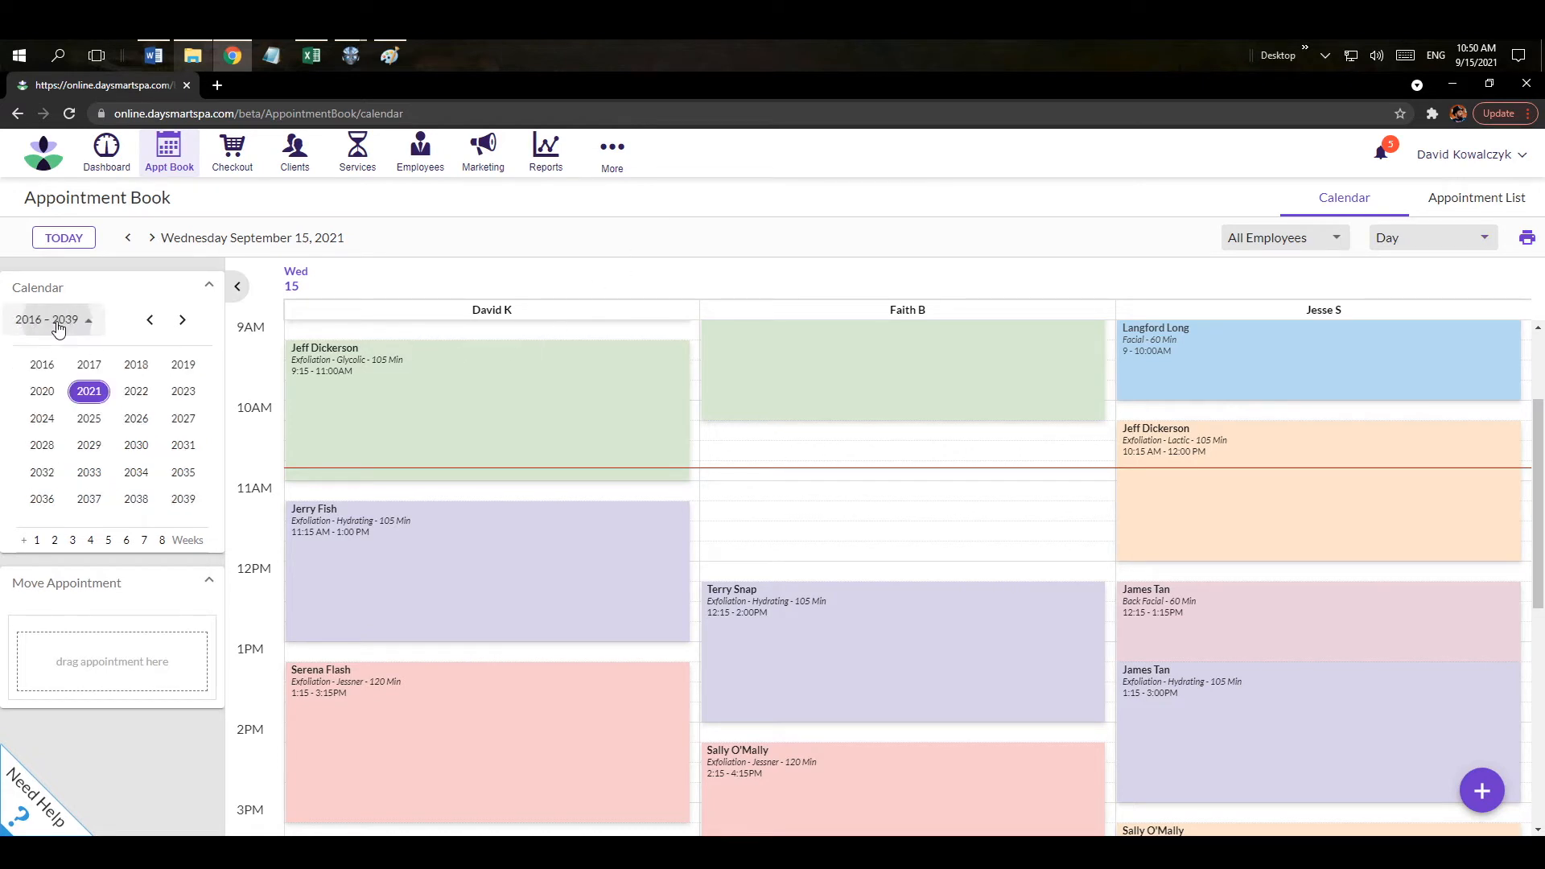
left_click(109, 296)
left_click(113, 296)
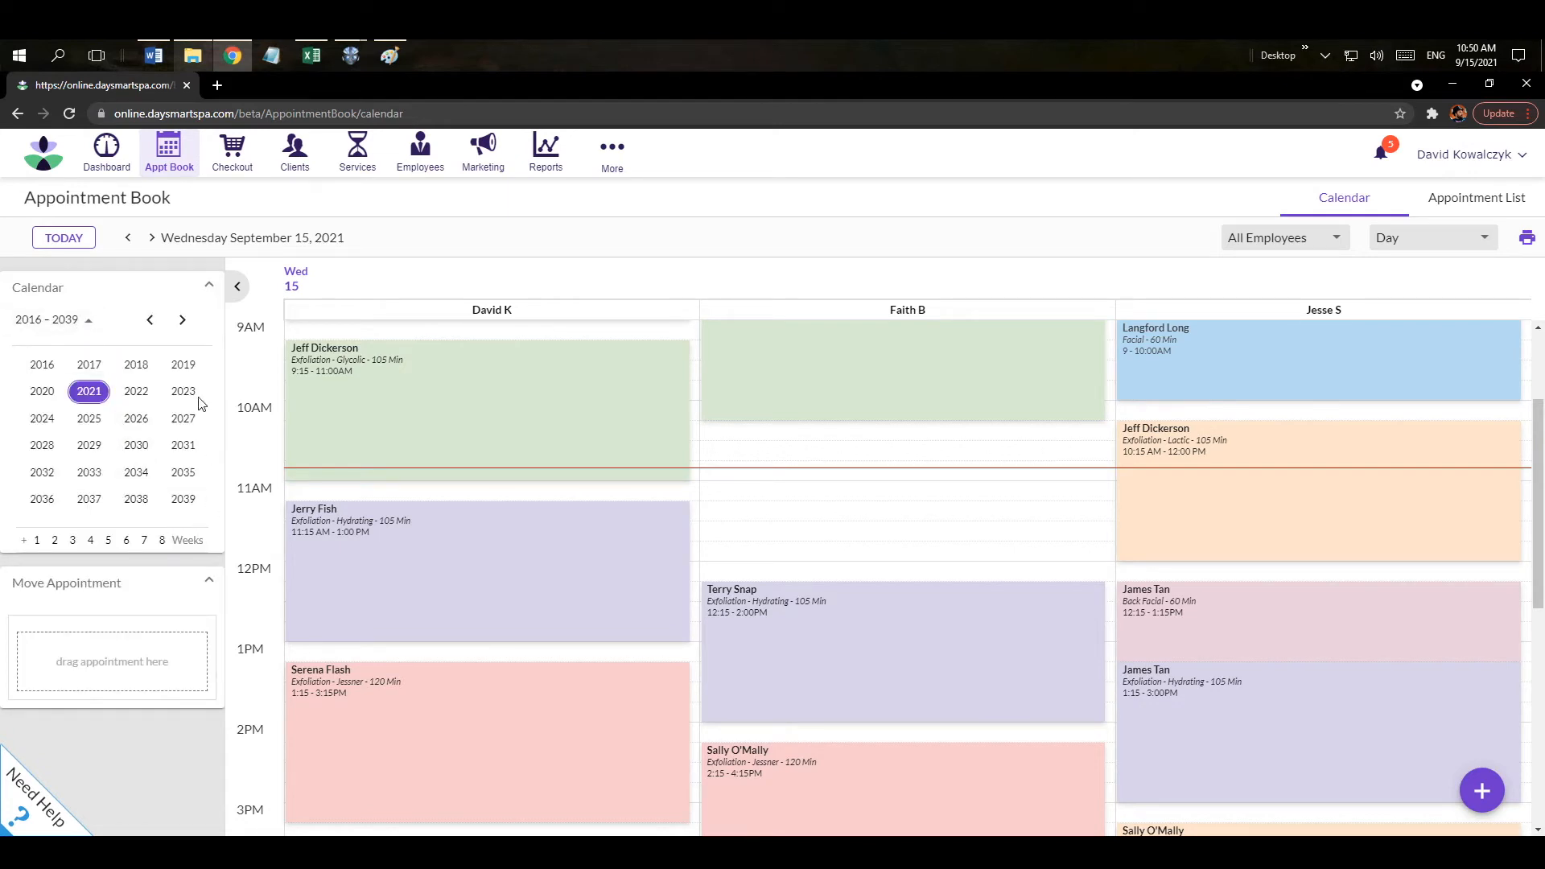
left_click(88, 322)
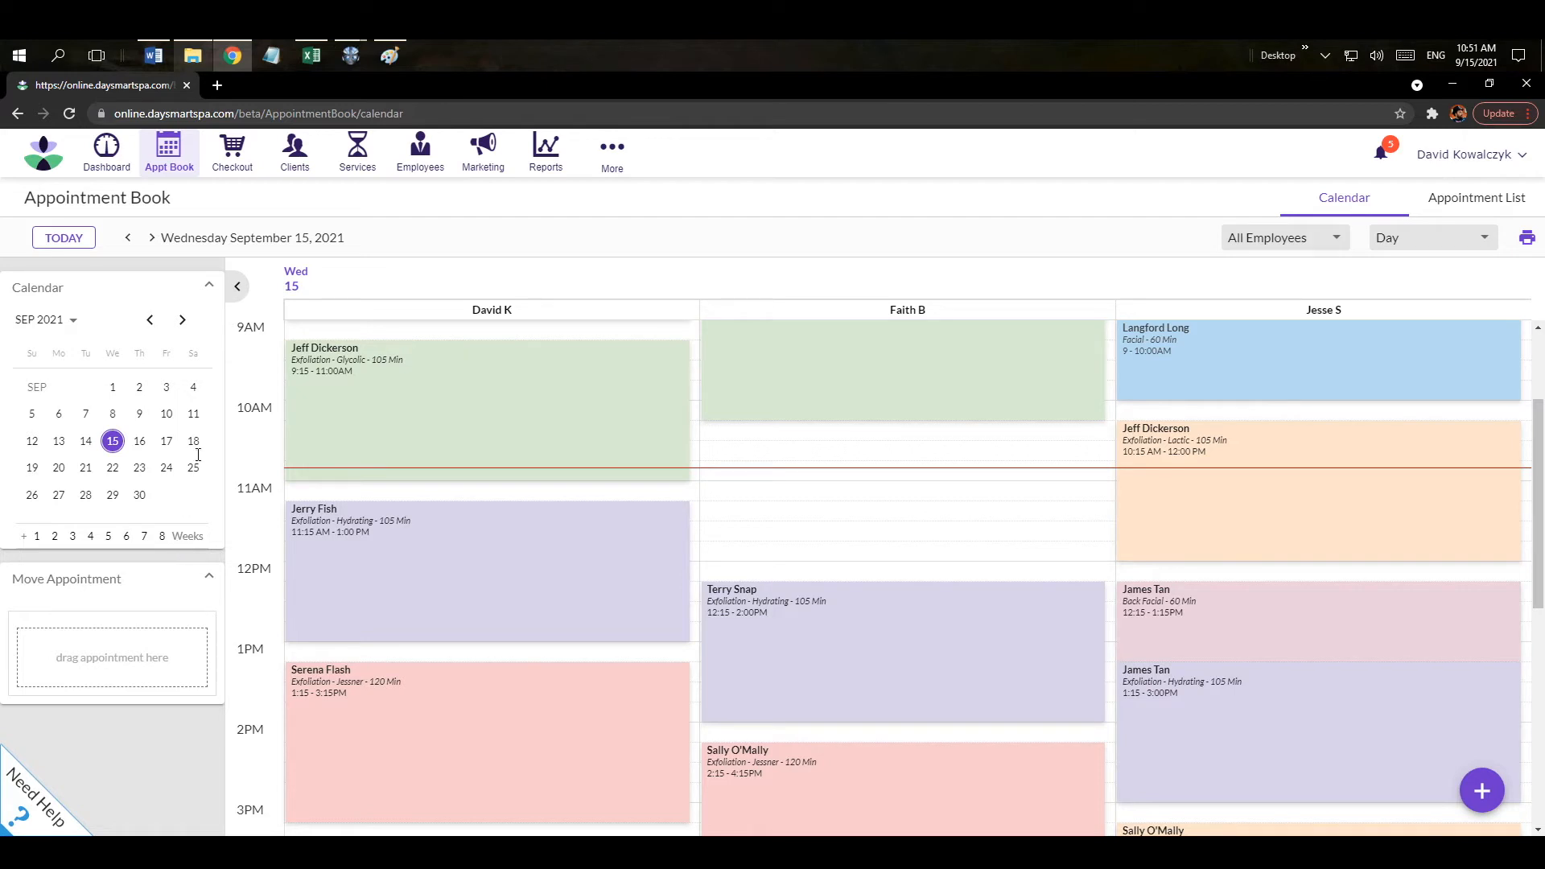
left_click(211, 288)
left_click(212, 289)
left_click(236, 287)
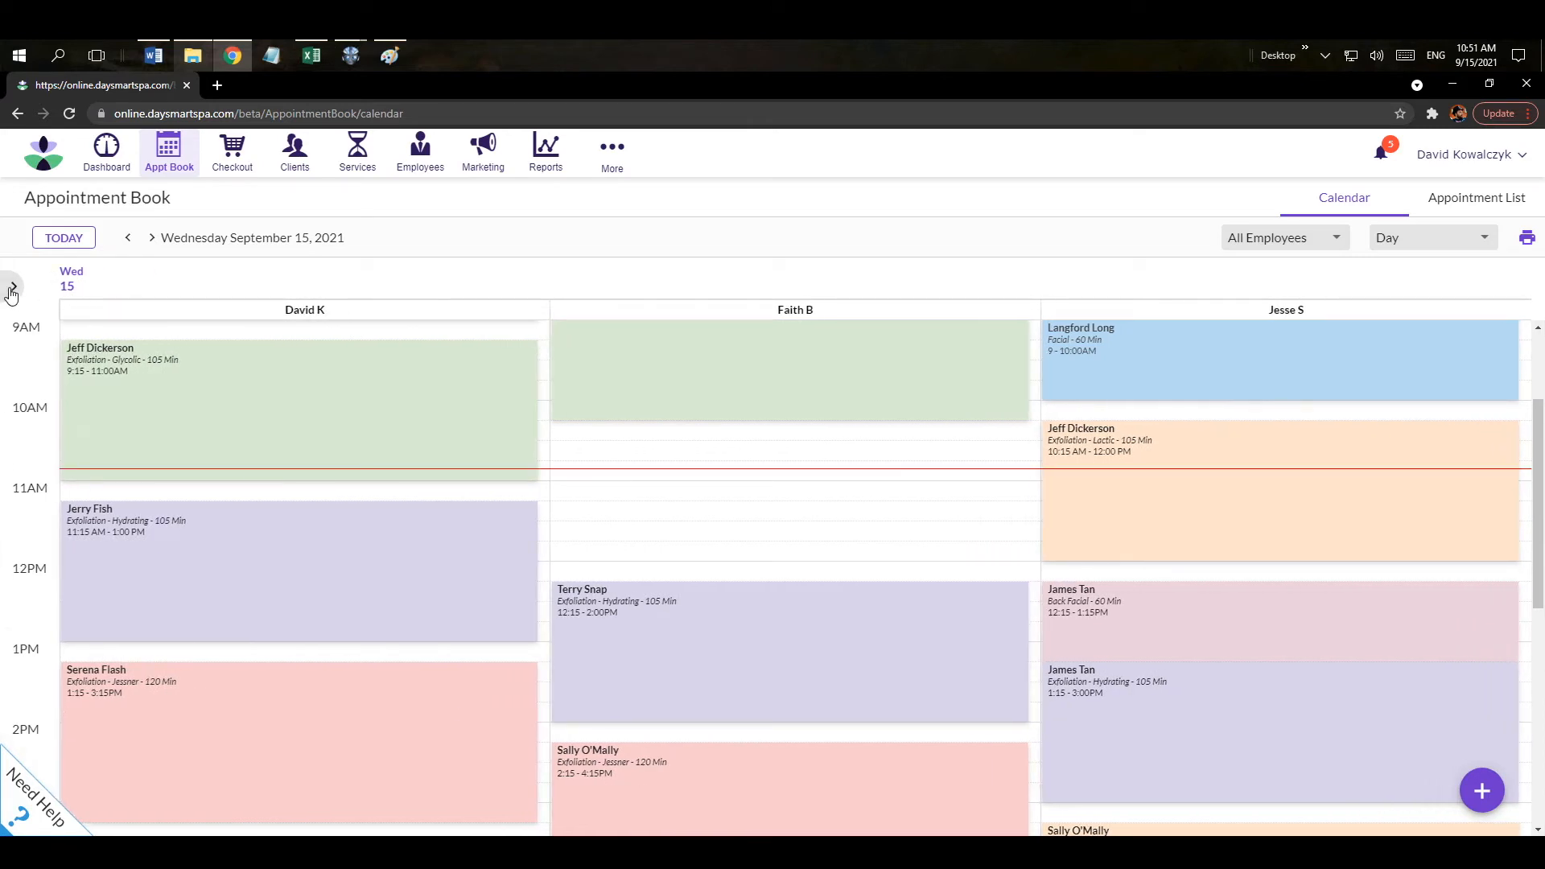
left_click(8, 289)
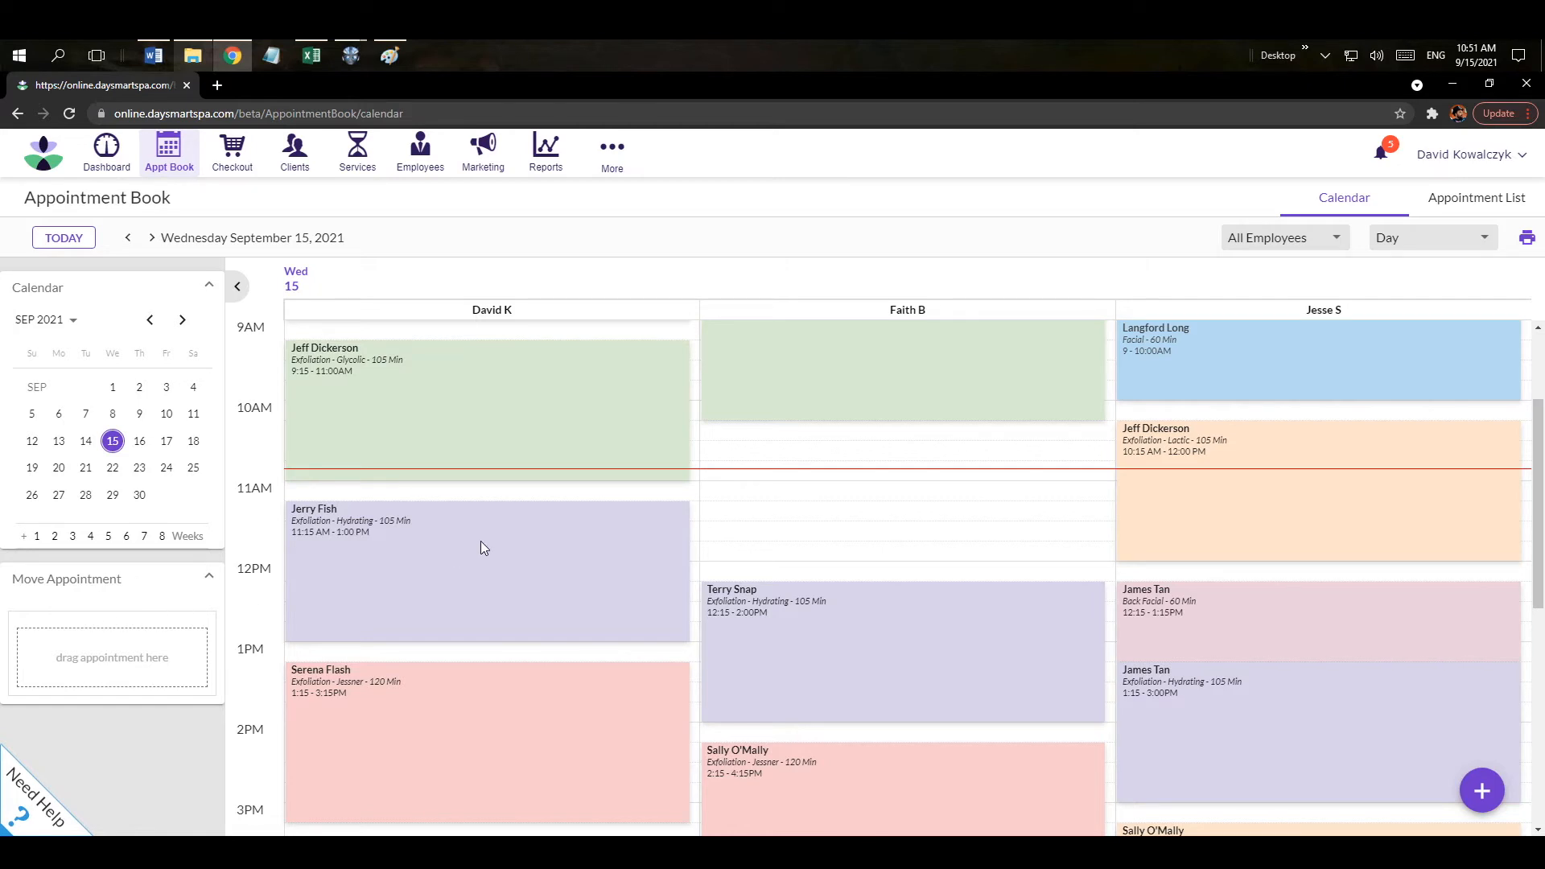
left_click(754, 475)
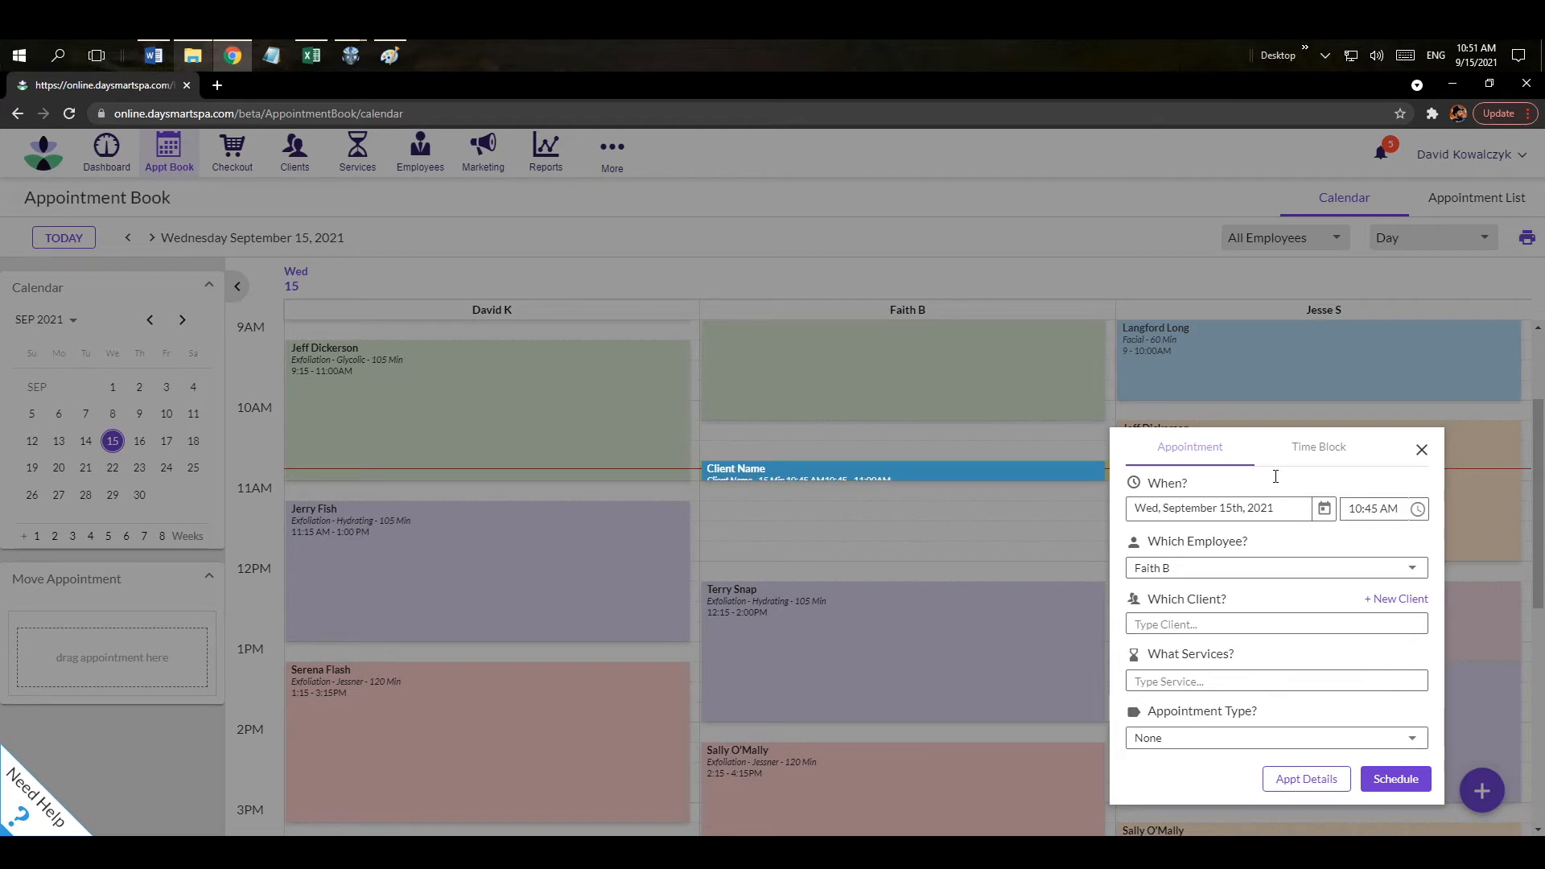
left_click(1183, 625)
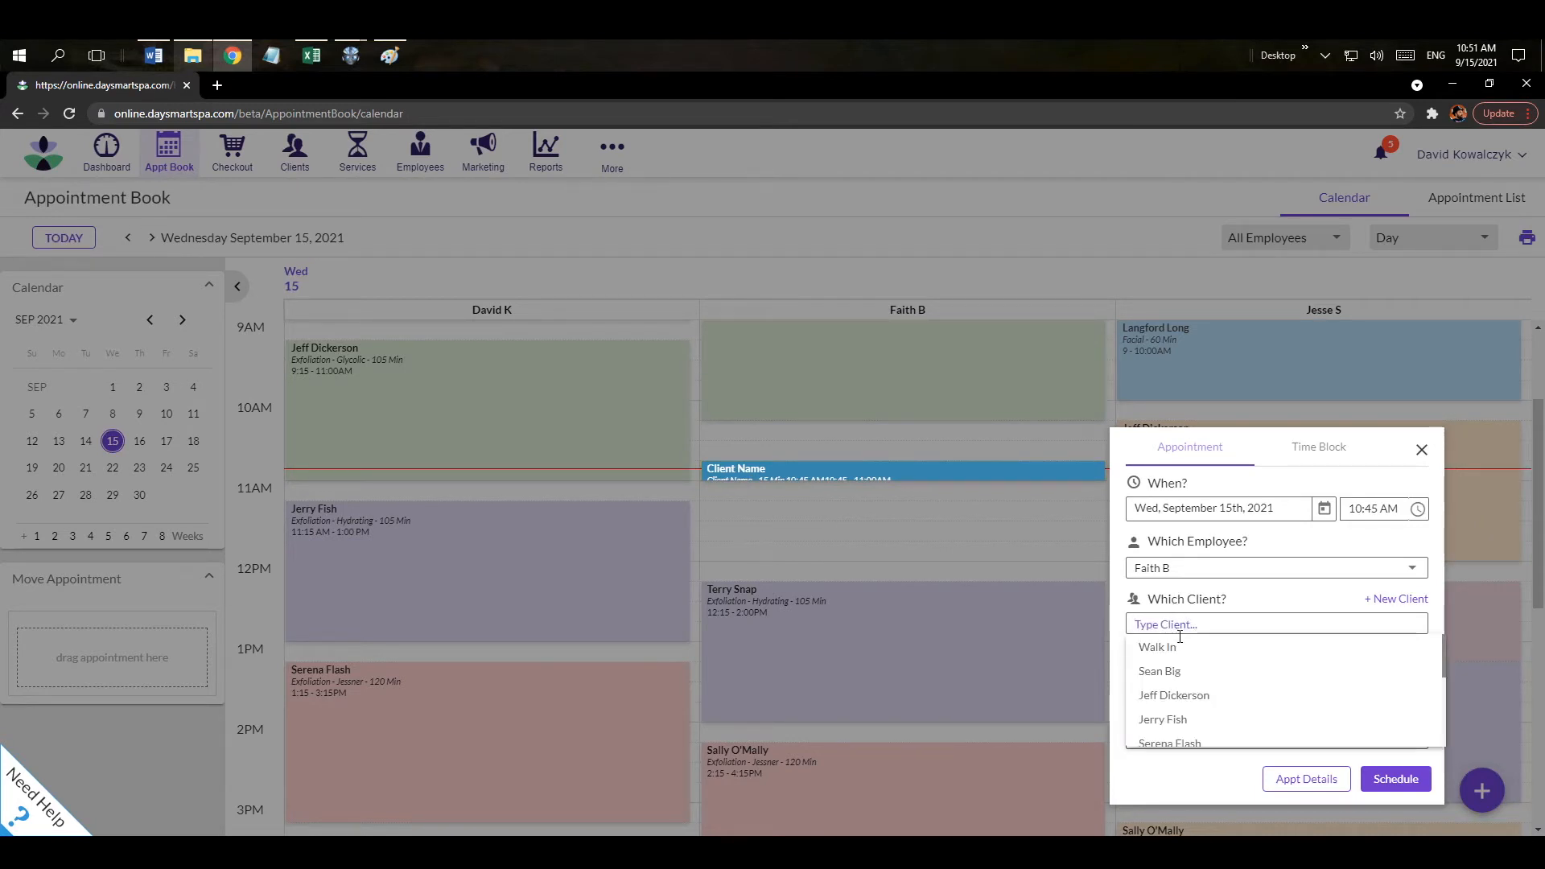
left_click(1176, 653)
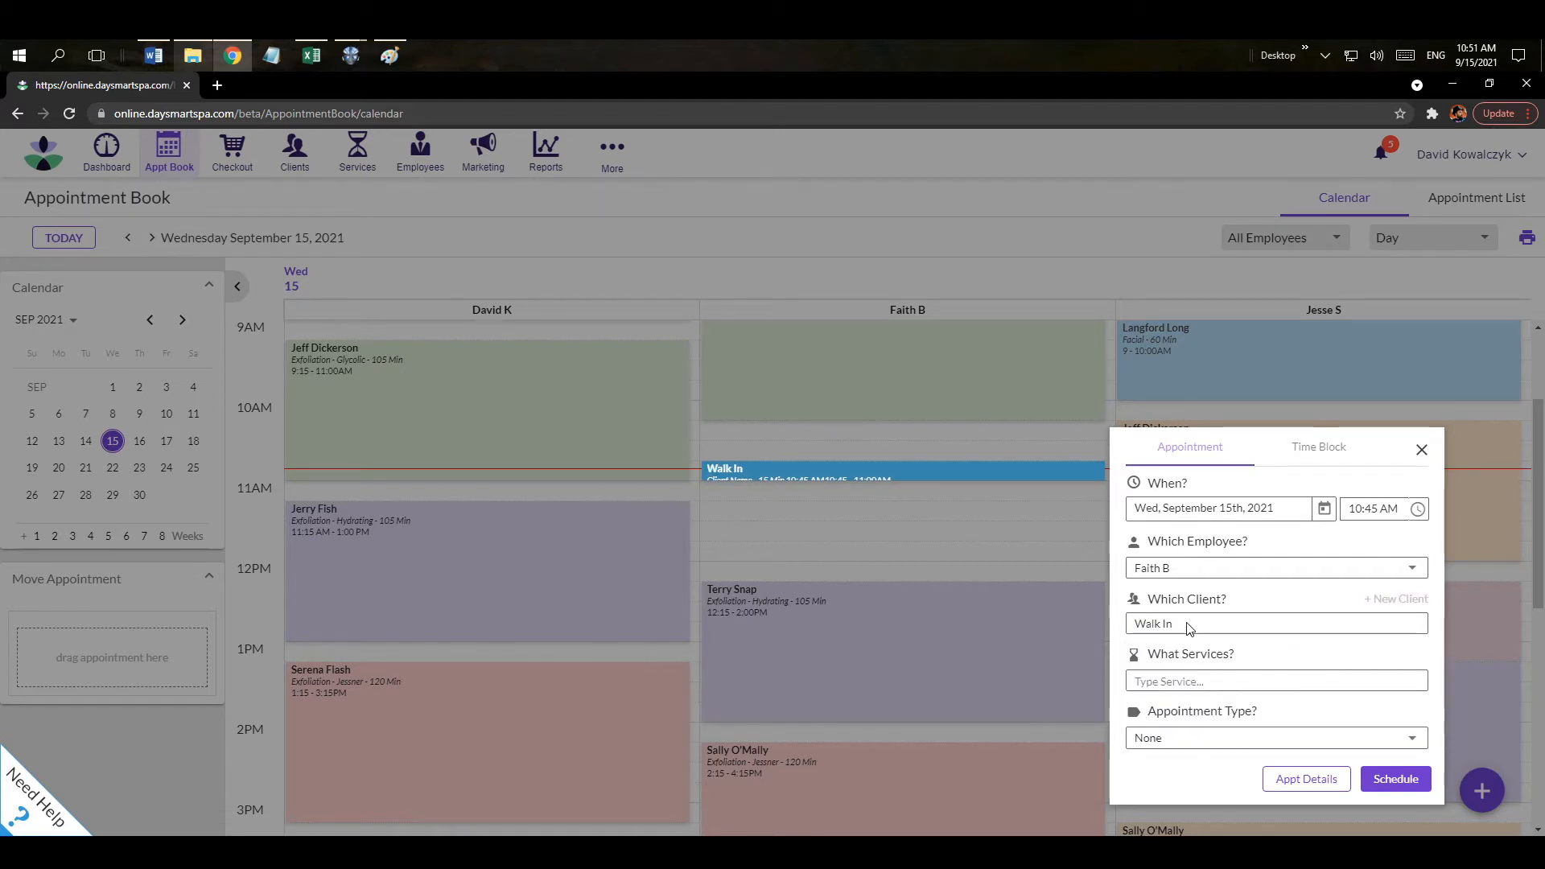
left_click(1172, 681)
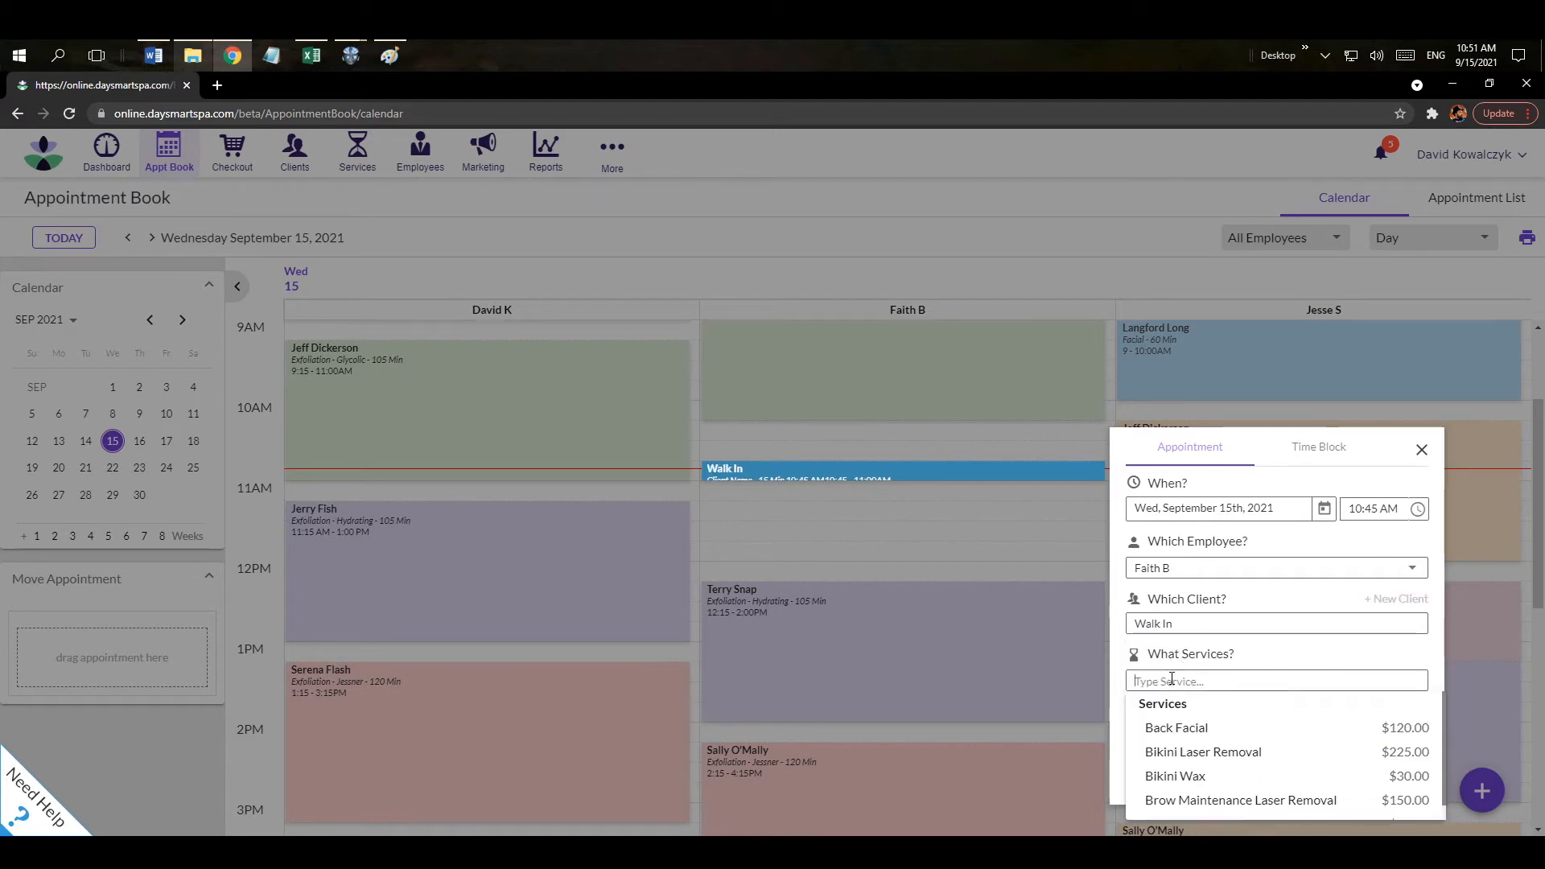
left_click(1183, 730)
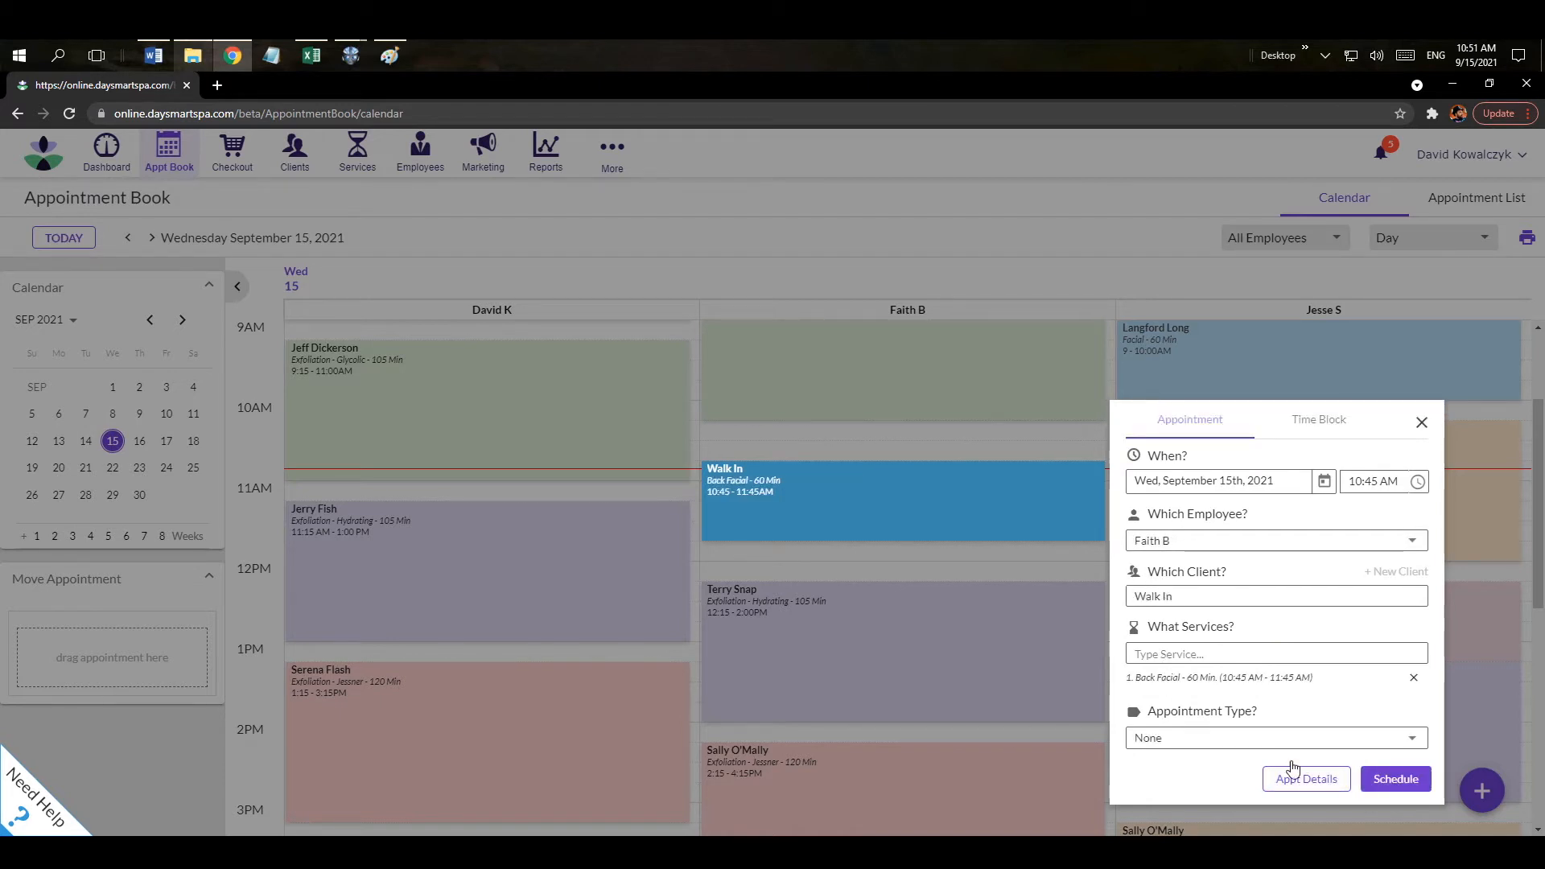
left_click(1403, 787)
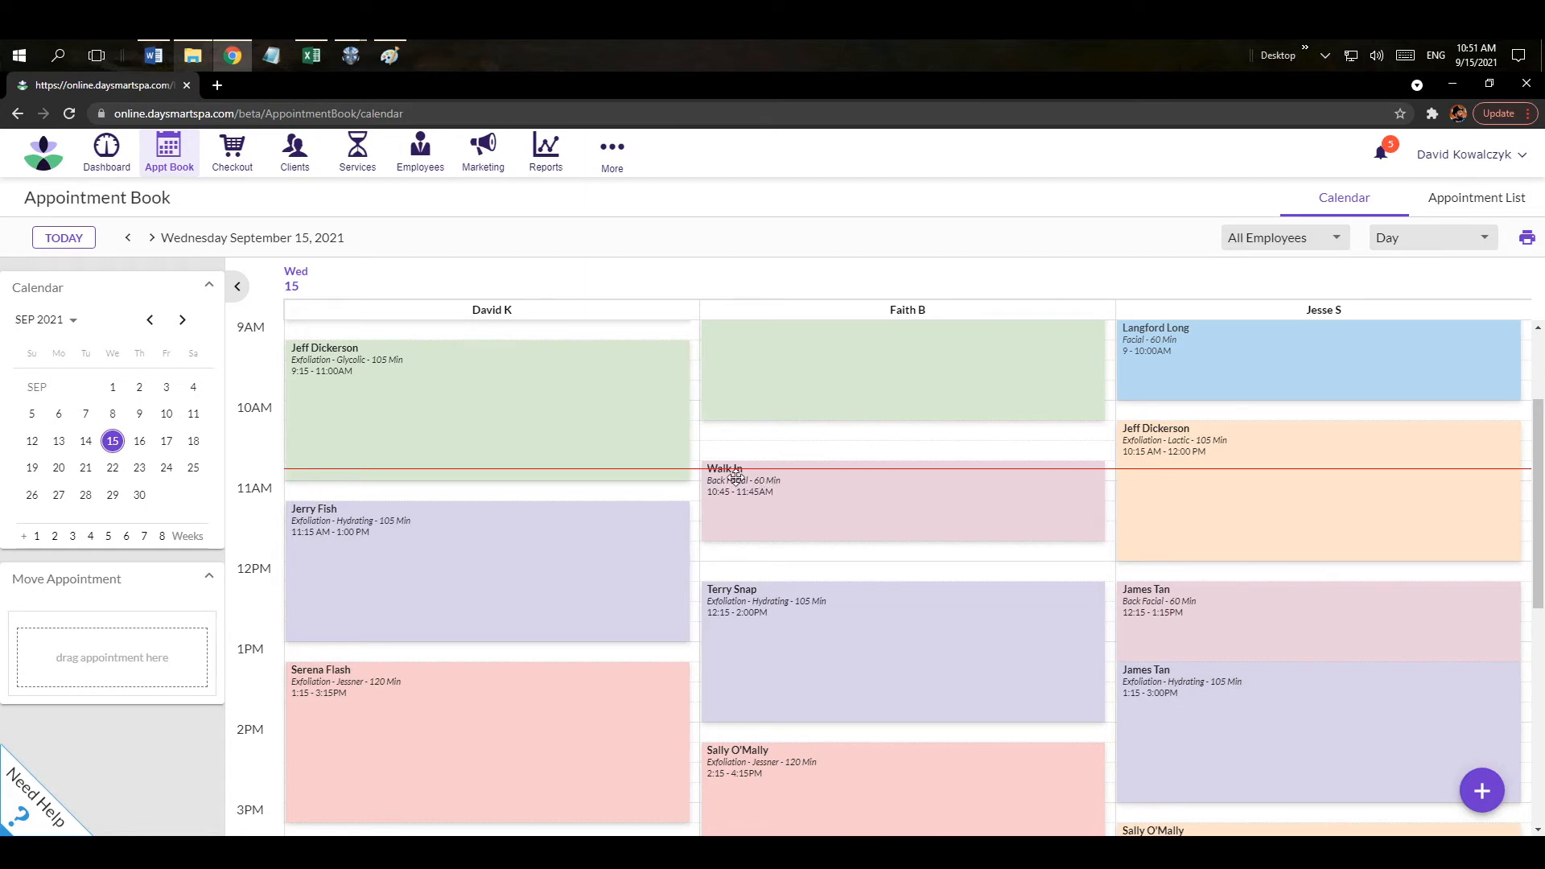
left_click(813, 493)
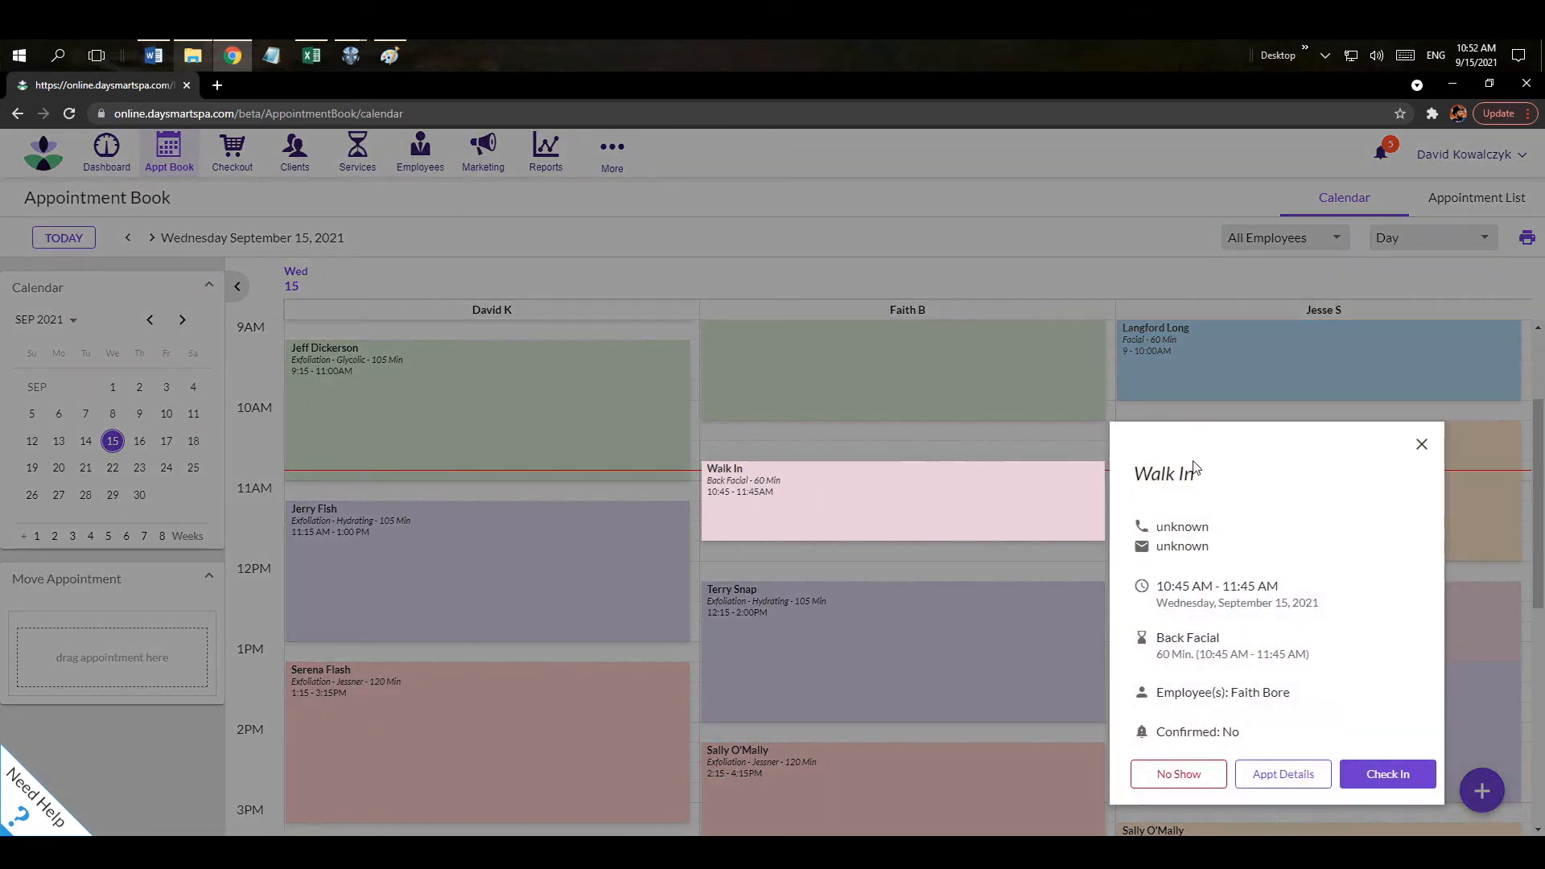
Cancel the walk-in Back Facial with reason 'test', without marking it as a no-show.
left_click(1191, 778)
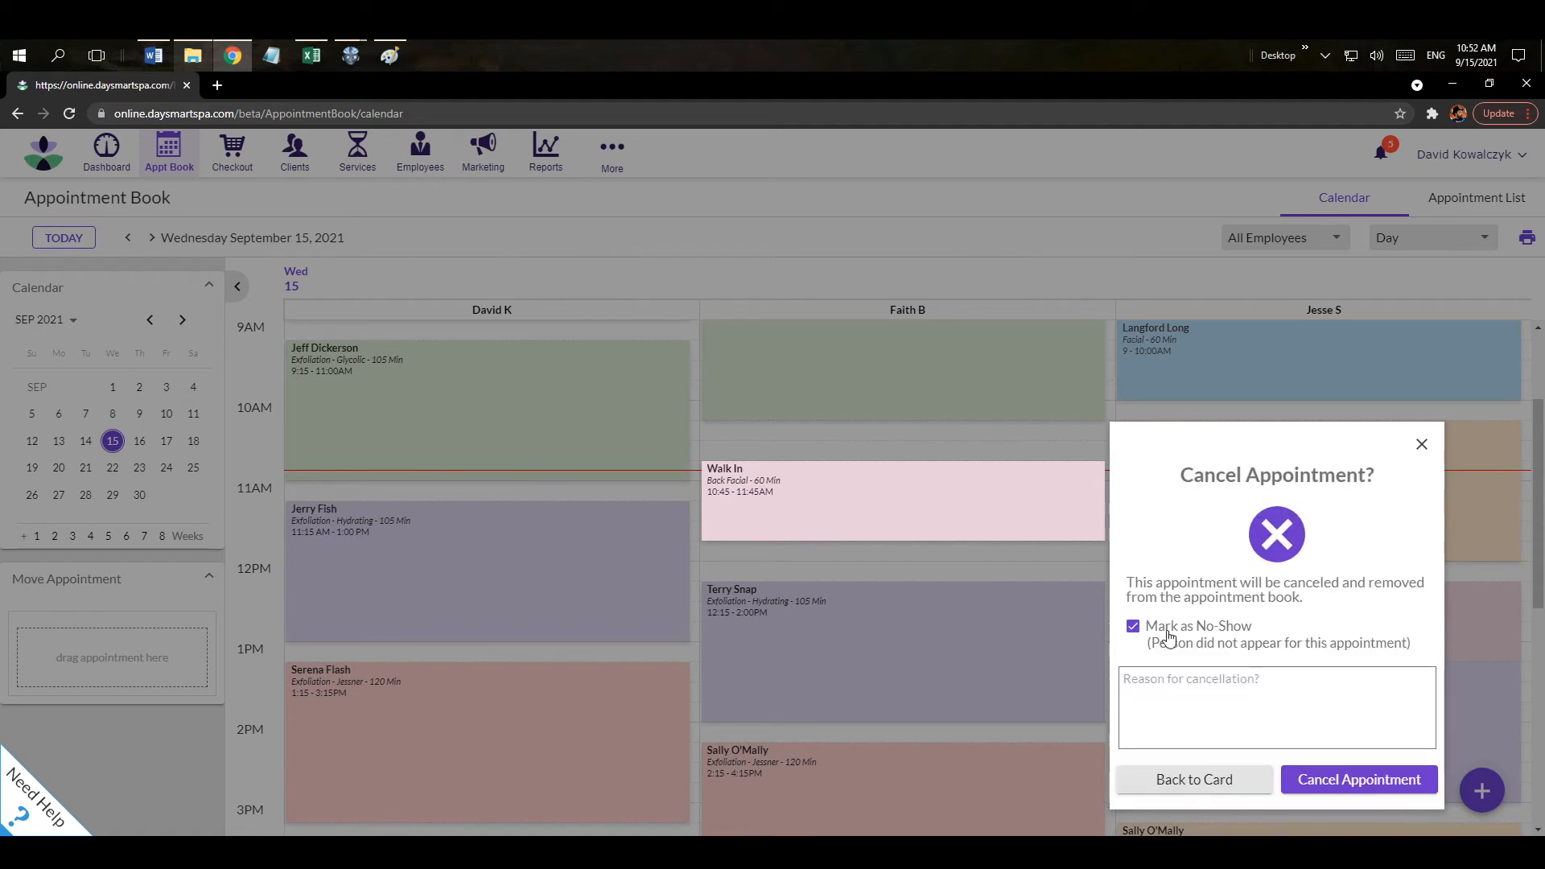
left_click(1137, 629)
left_click(1154, 680)
type("test")
left_click(1330, 780)
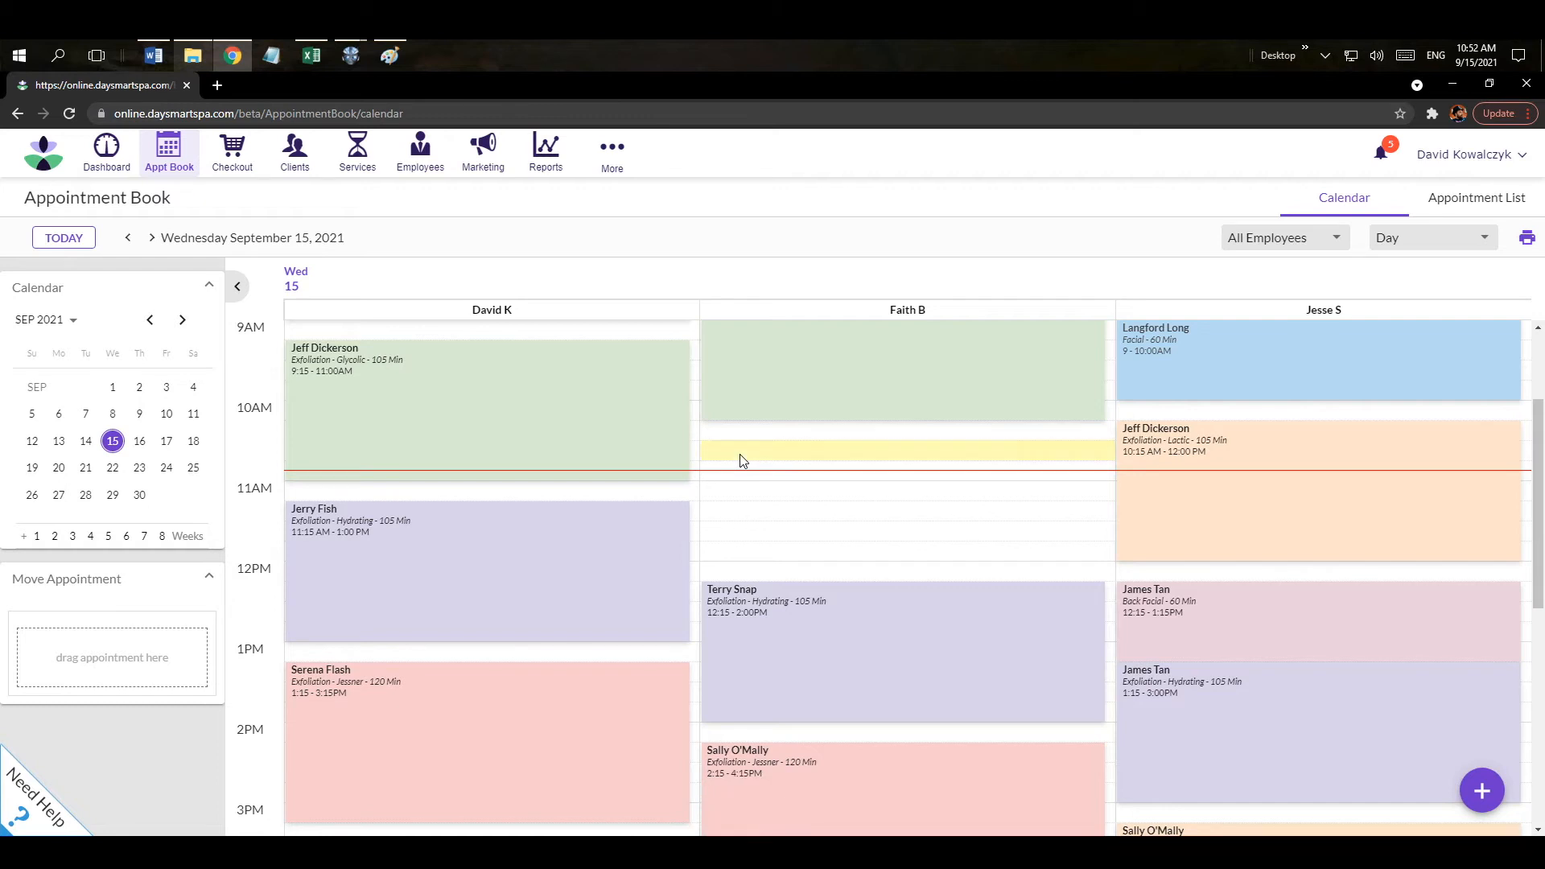
left_click(740, 455)
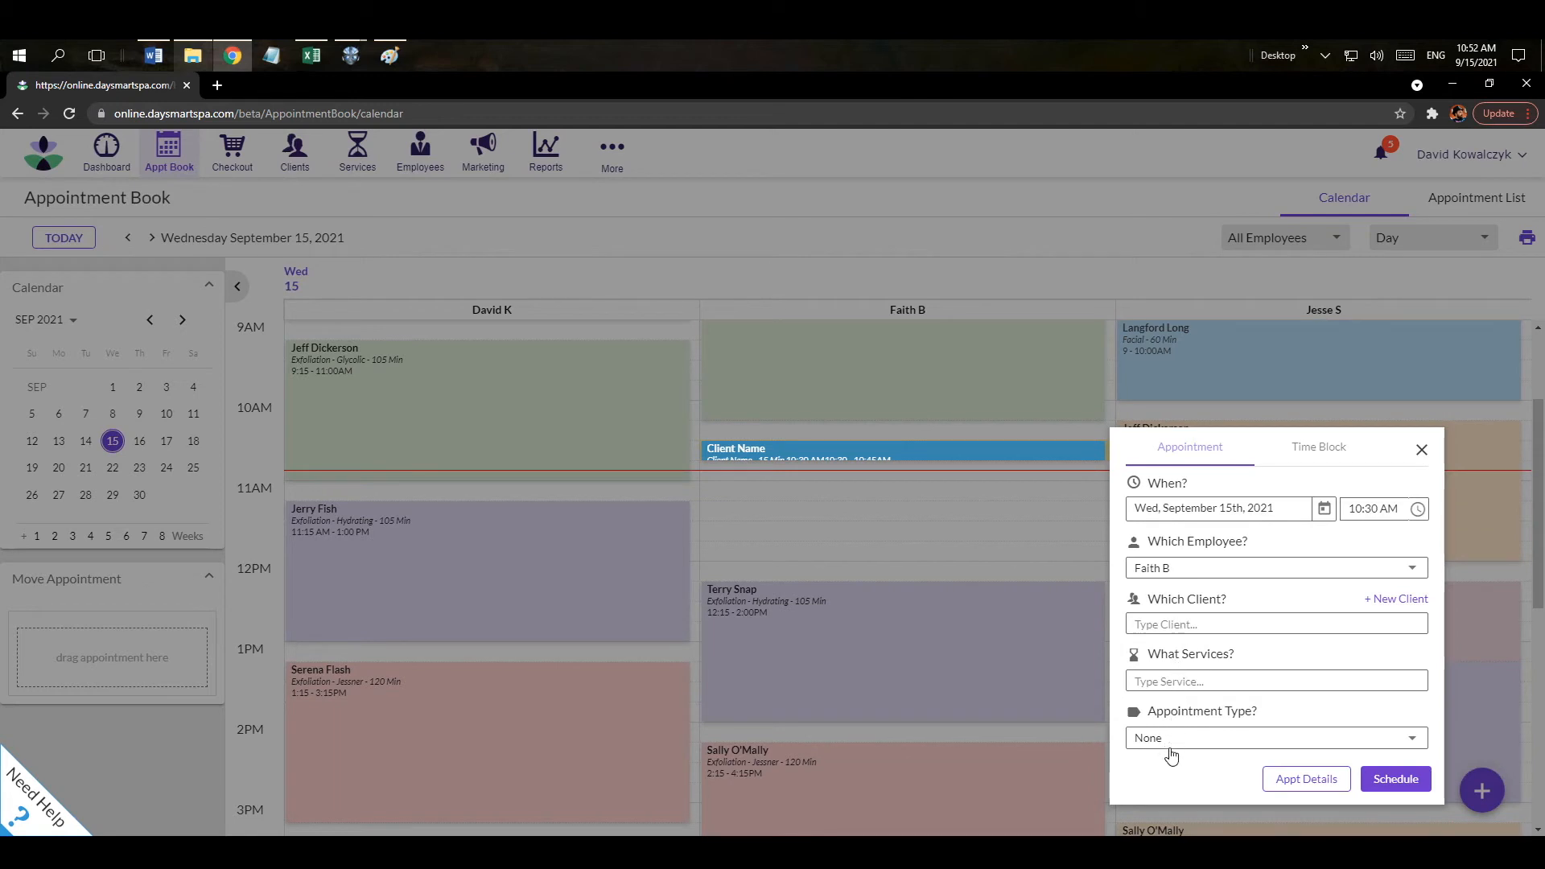
left_click(1392, 605)
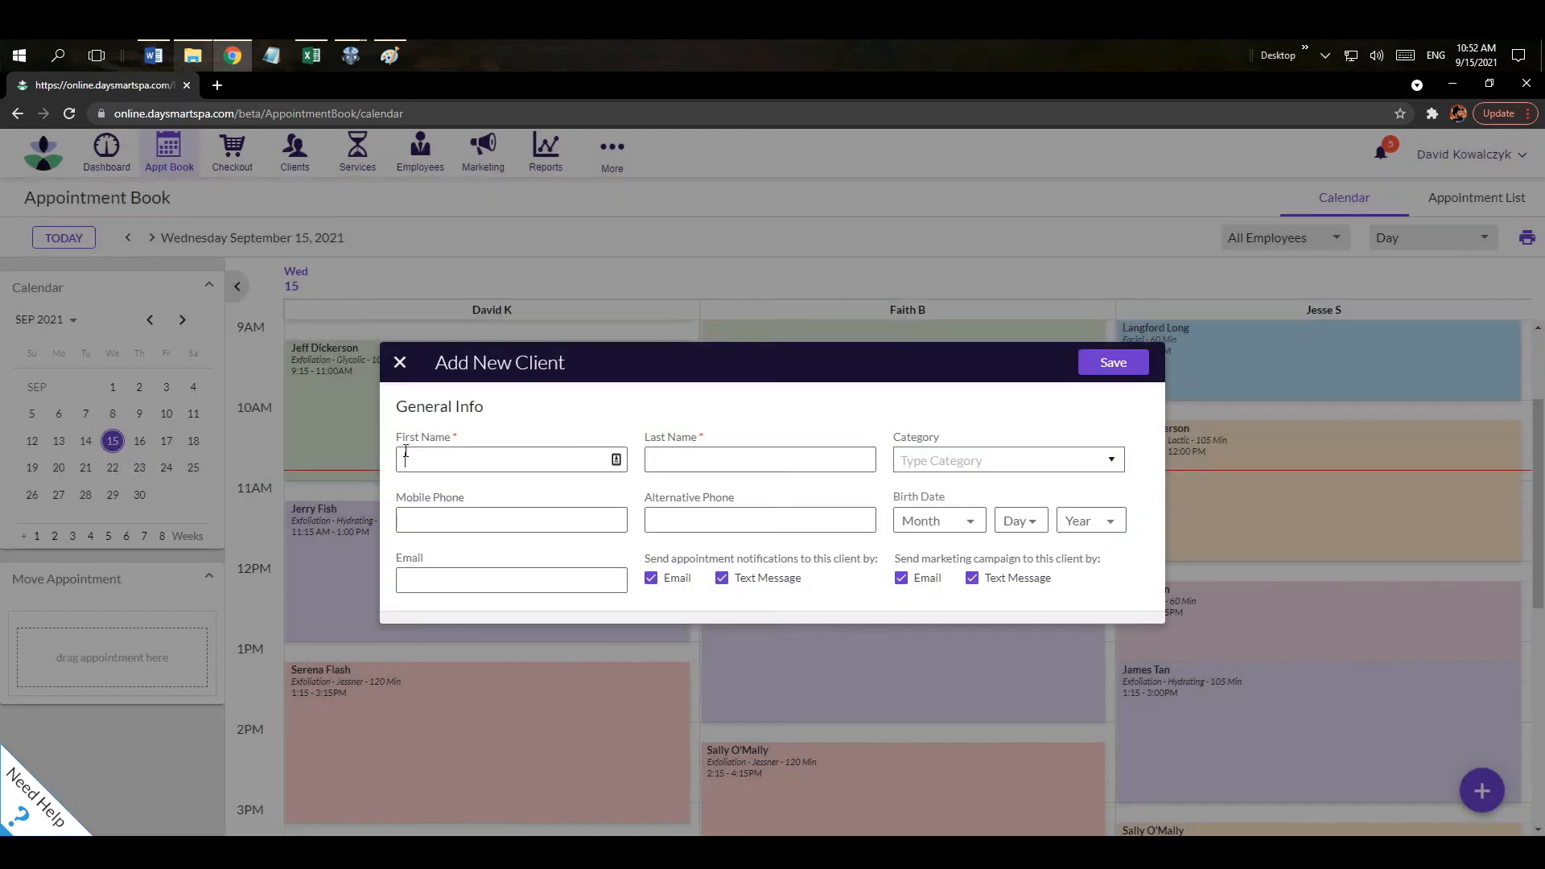
type("Daysmart")
key("Tab")
Opt the new client out of email, text and marketing notifications, and save them.
left_click(651, 578)
left_click(722, 580)
left_click(926, 585)
left_click(972, 580)
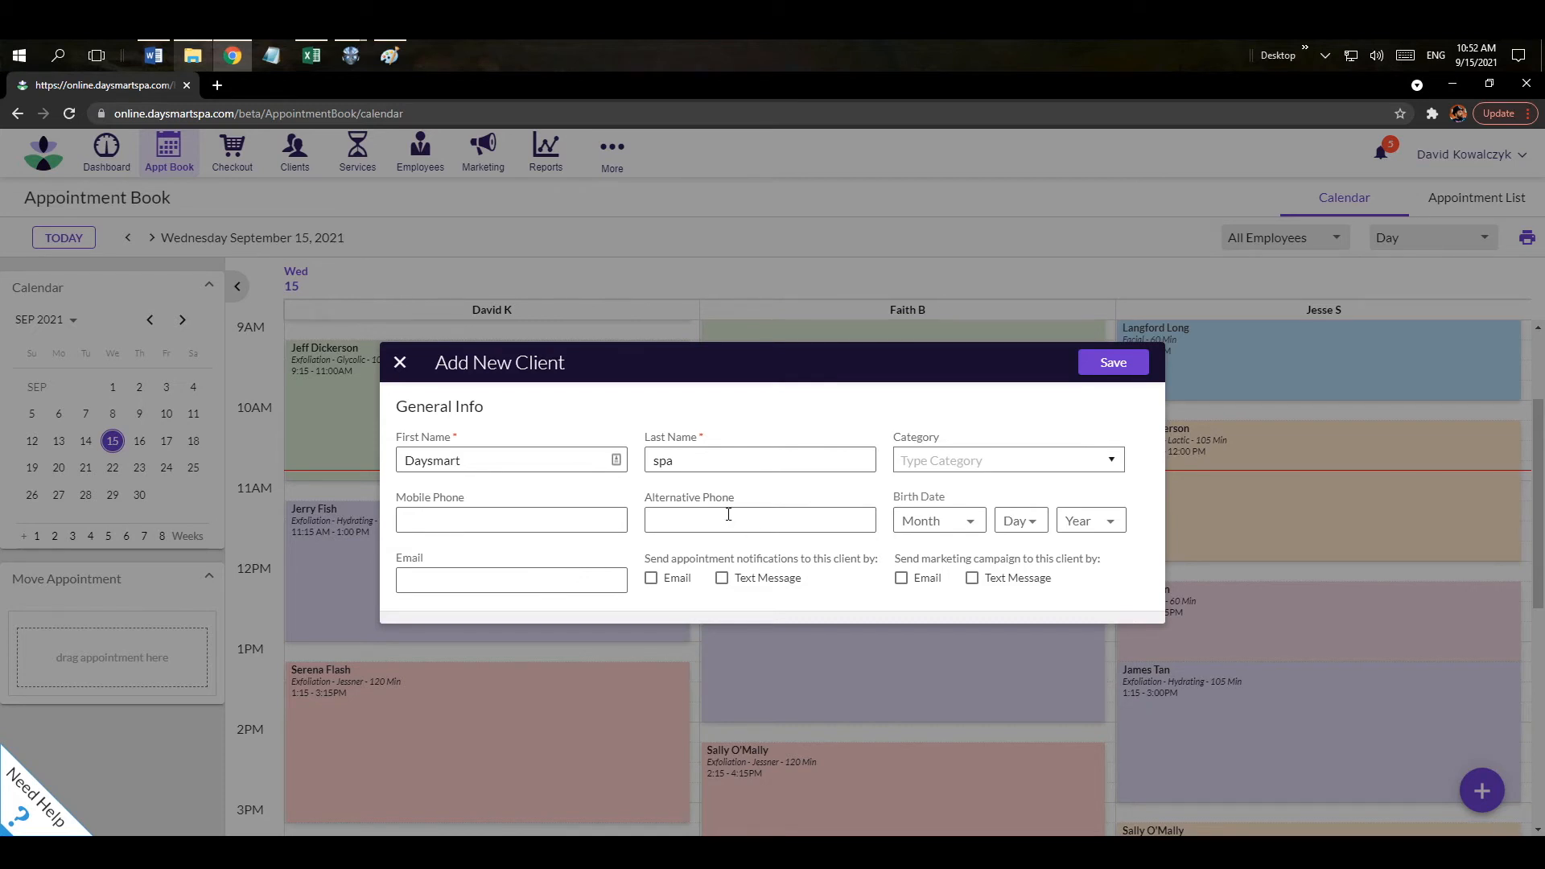
left_click(1116, 373)
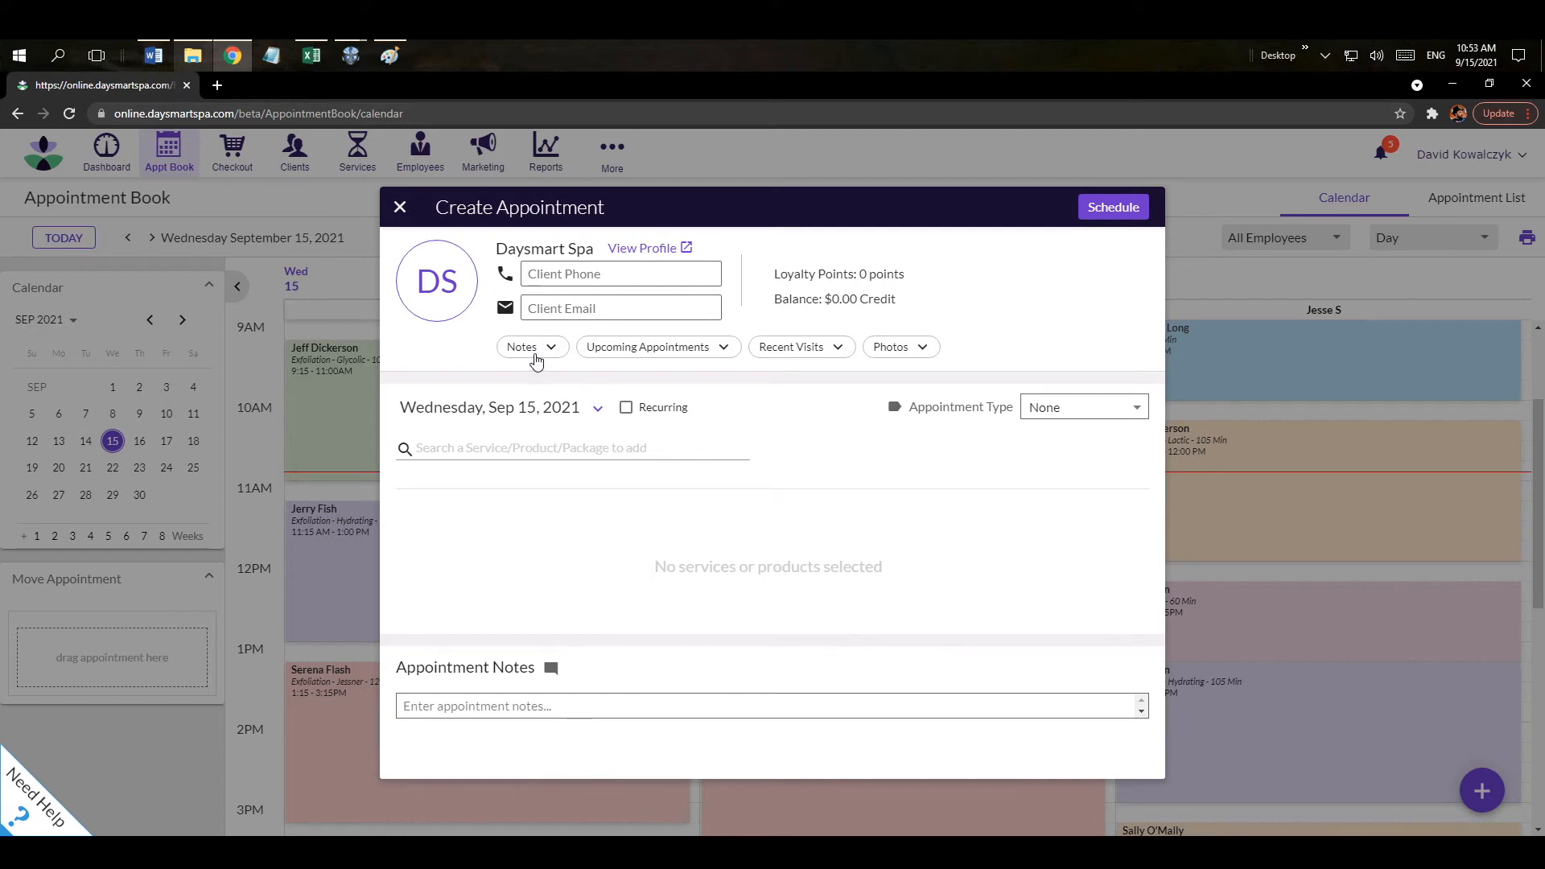
left_click(534, 355)
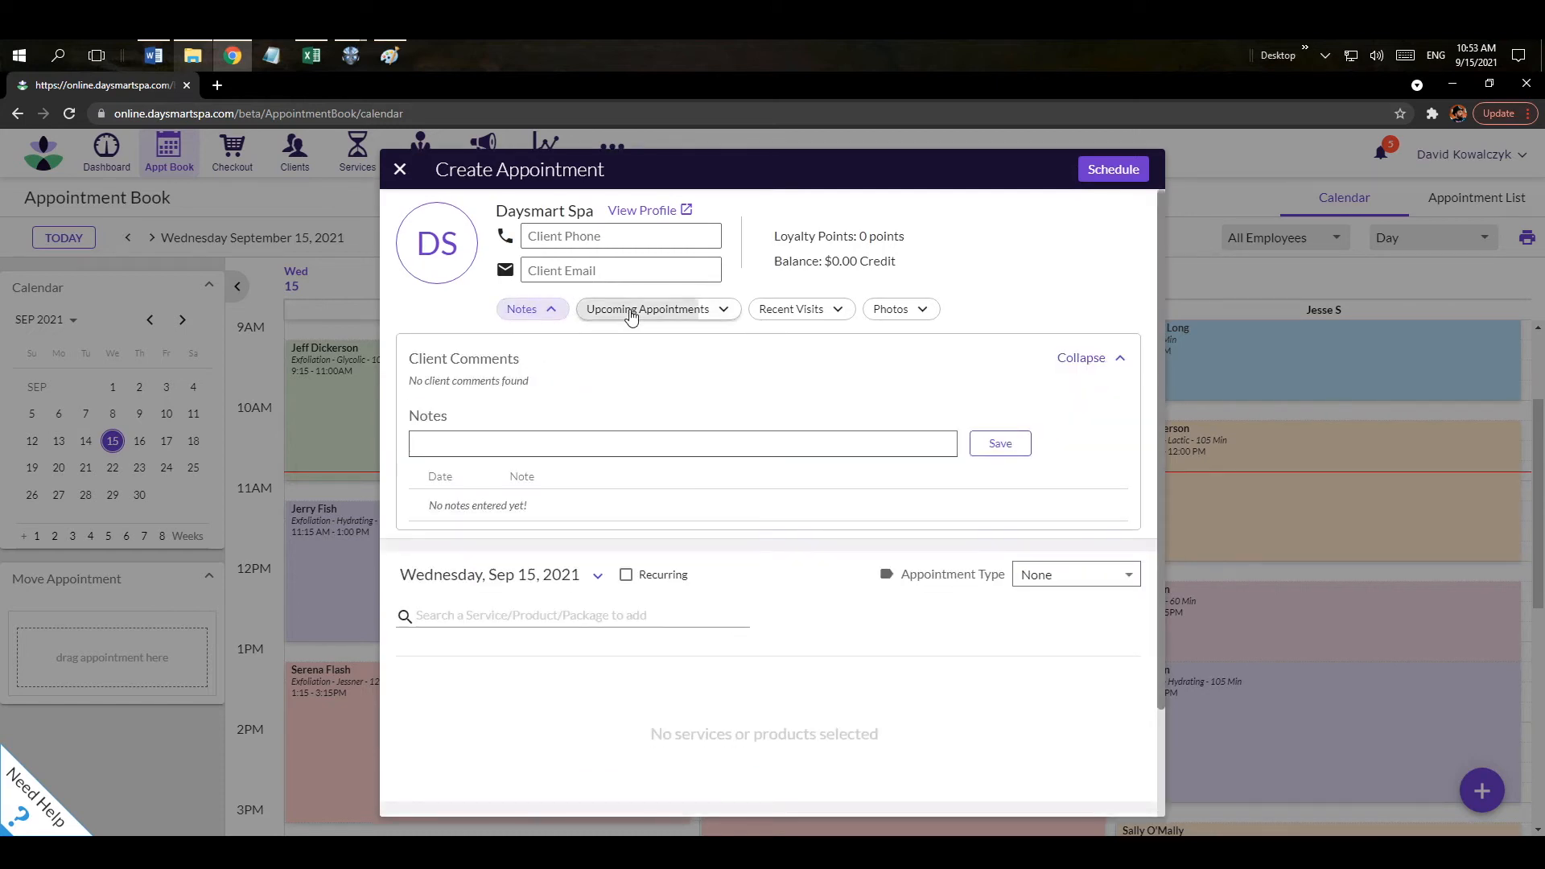
left_click(629, 318)
left_click(796, 317)
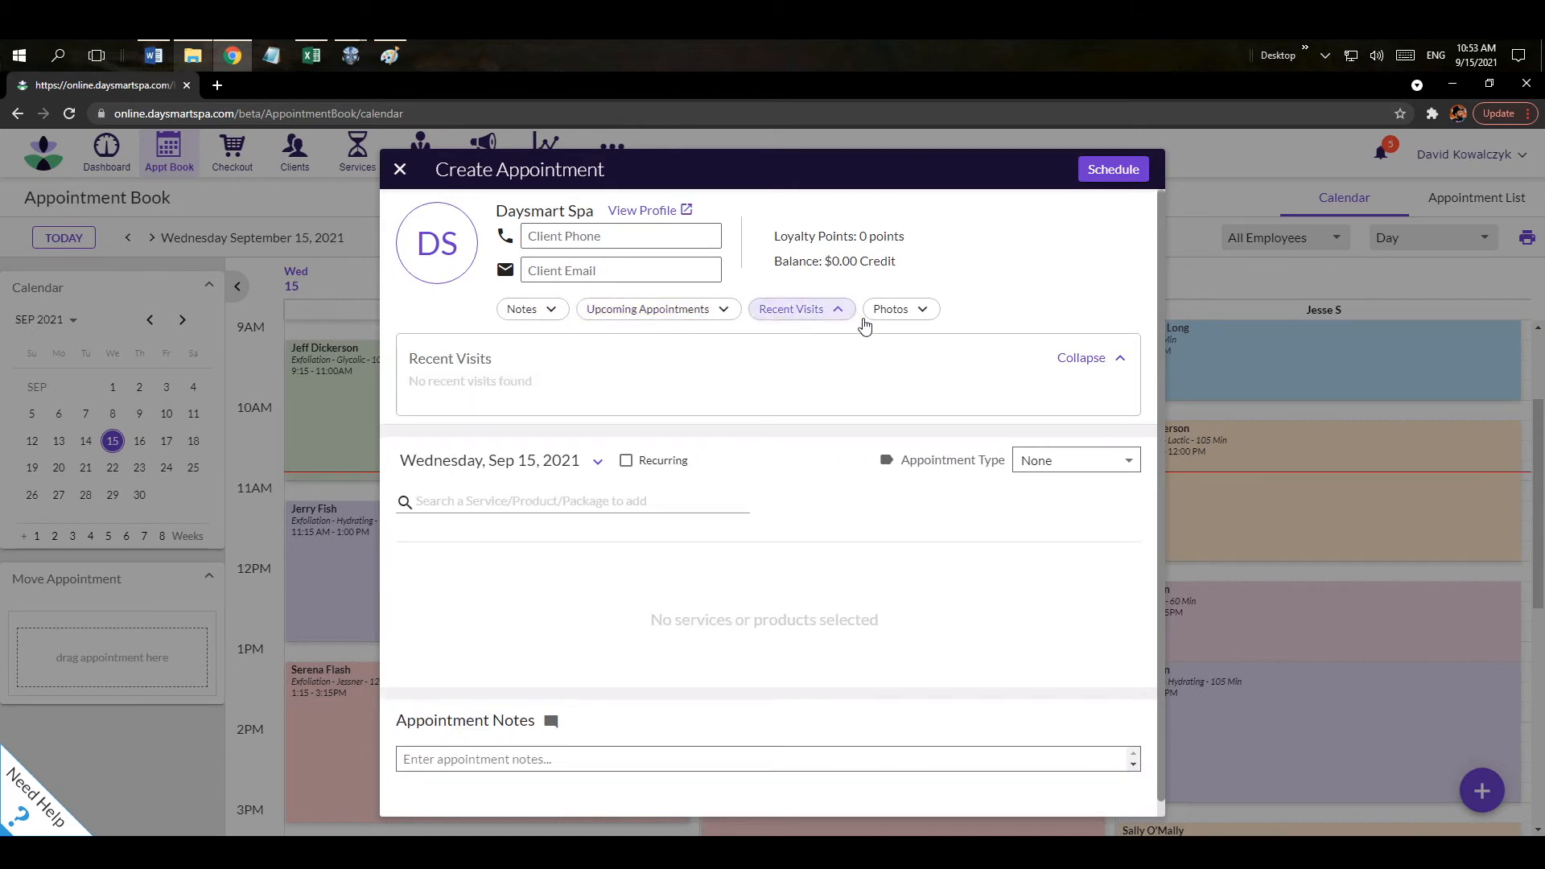
left_click(910, 318)
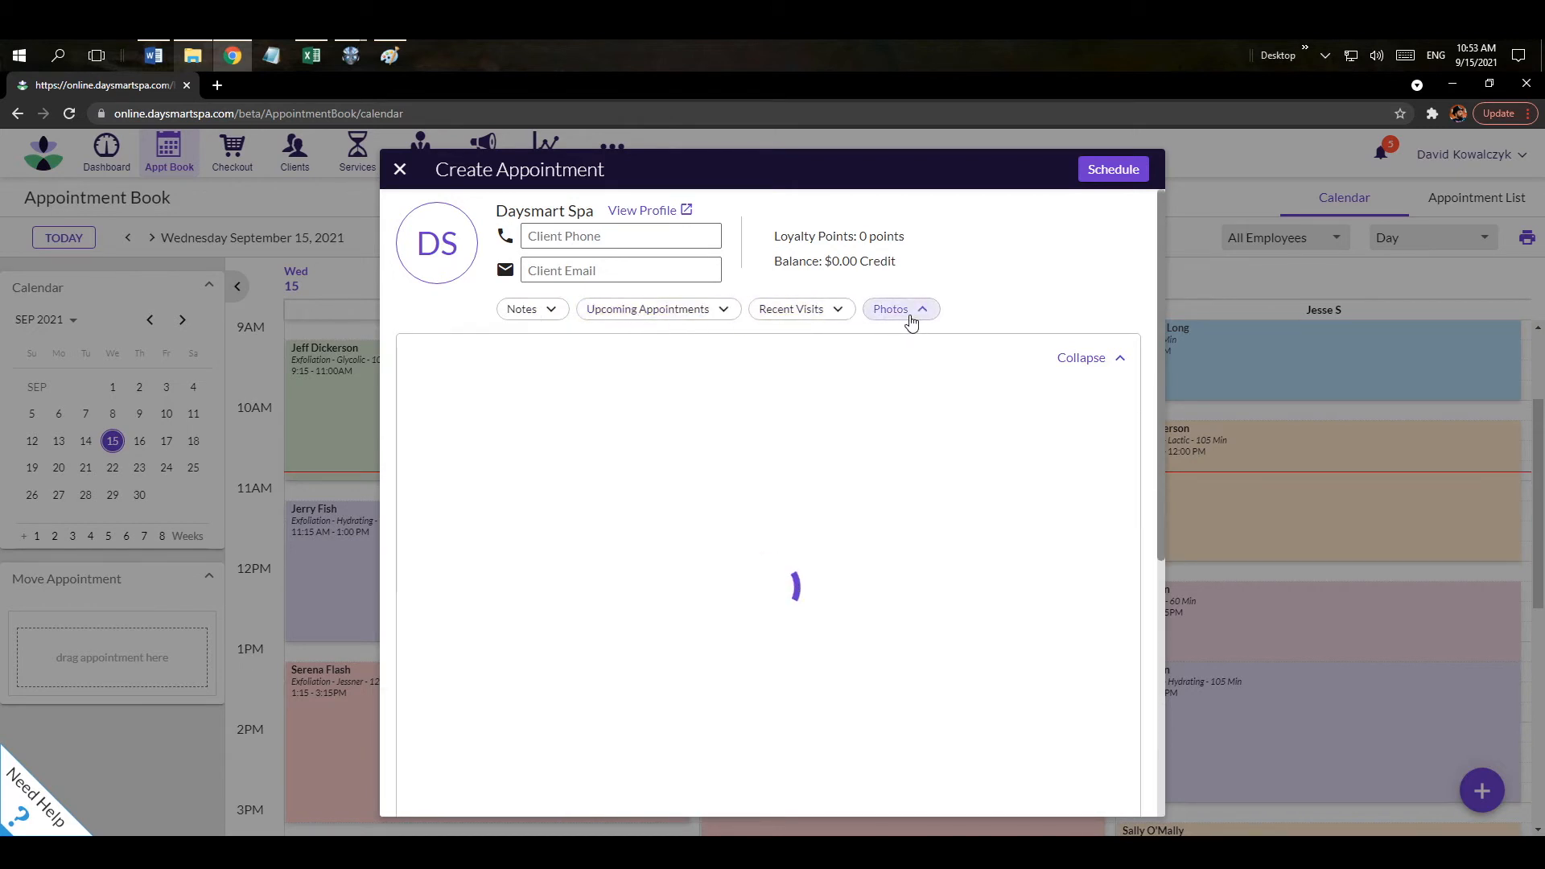
left_click_drag(861, 238, 892, 240)
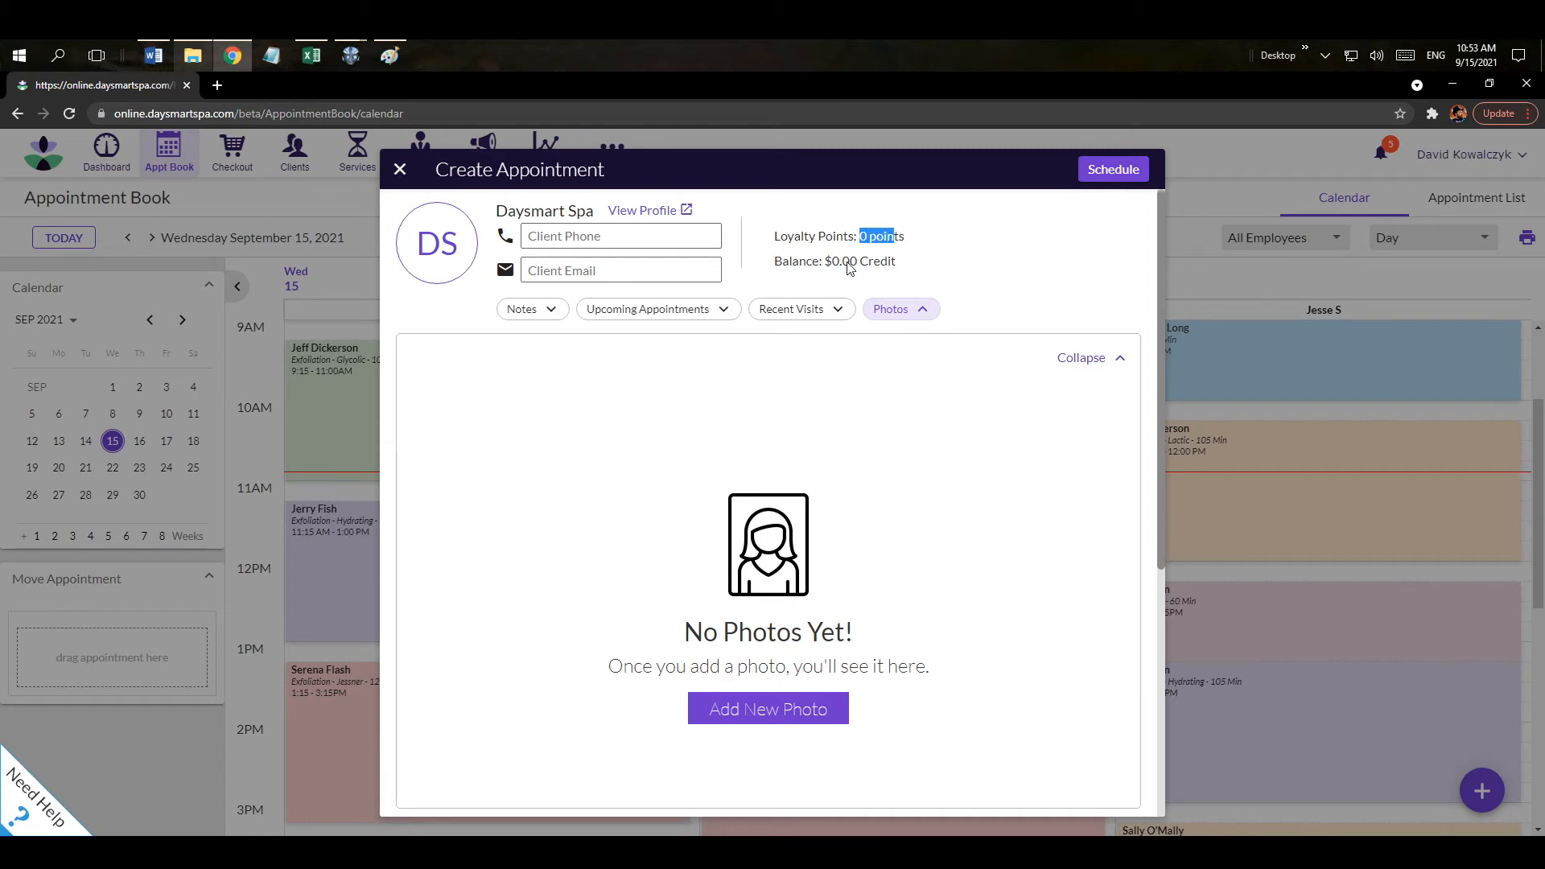
left_click_drag(784, 263, 887, 264)
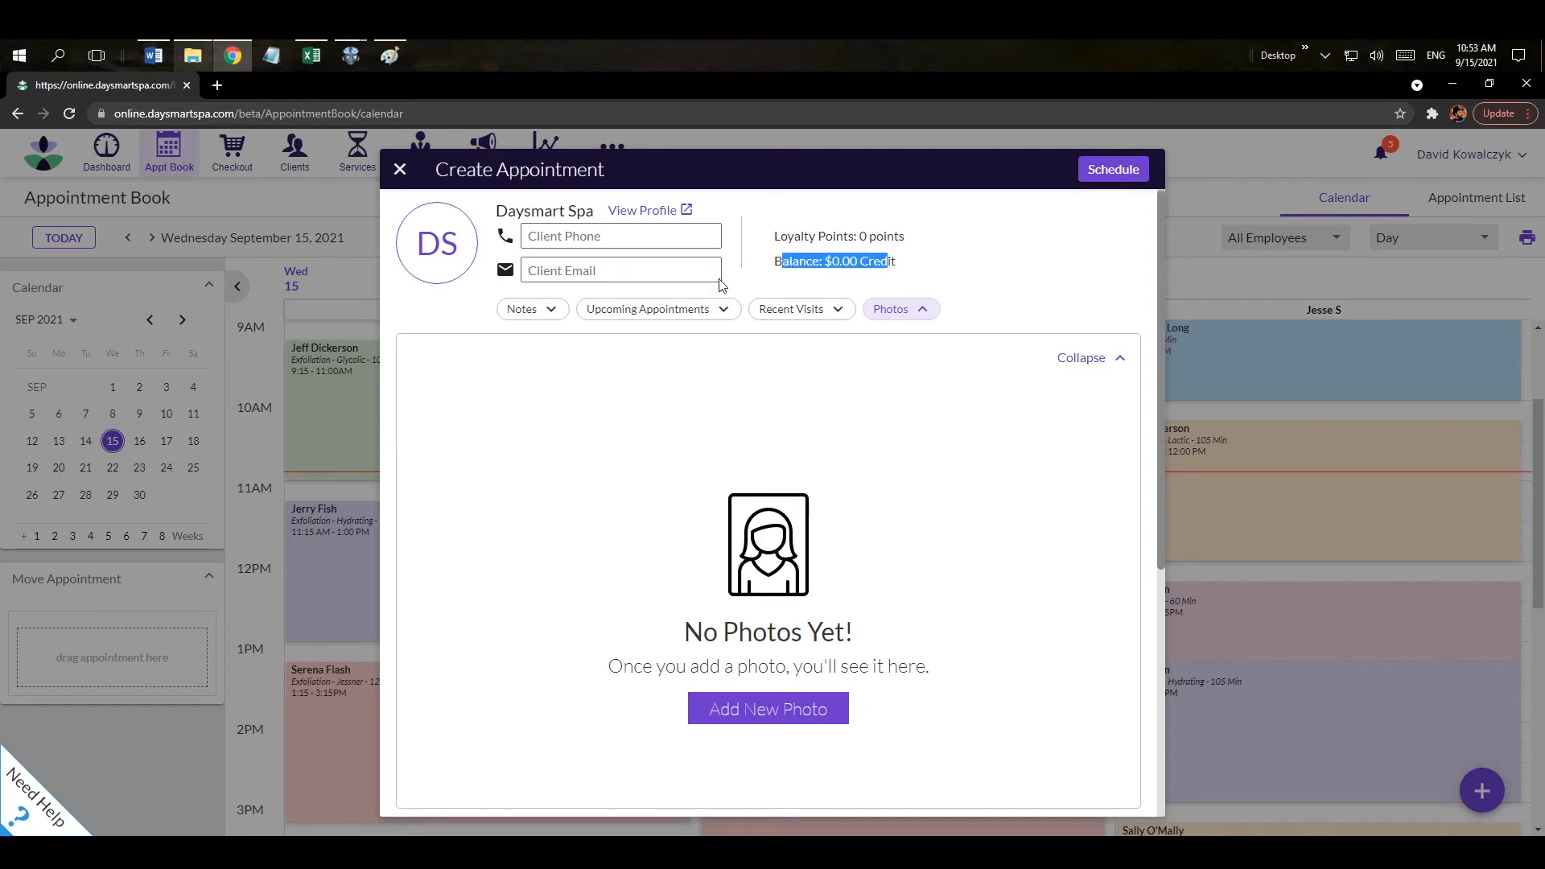
left_click(1101, 362)
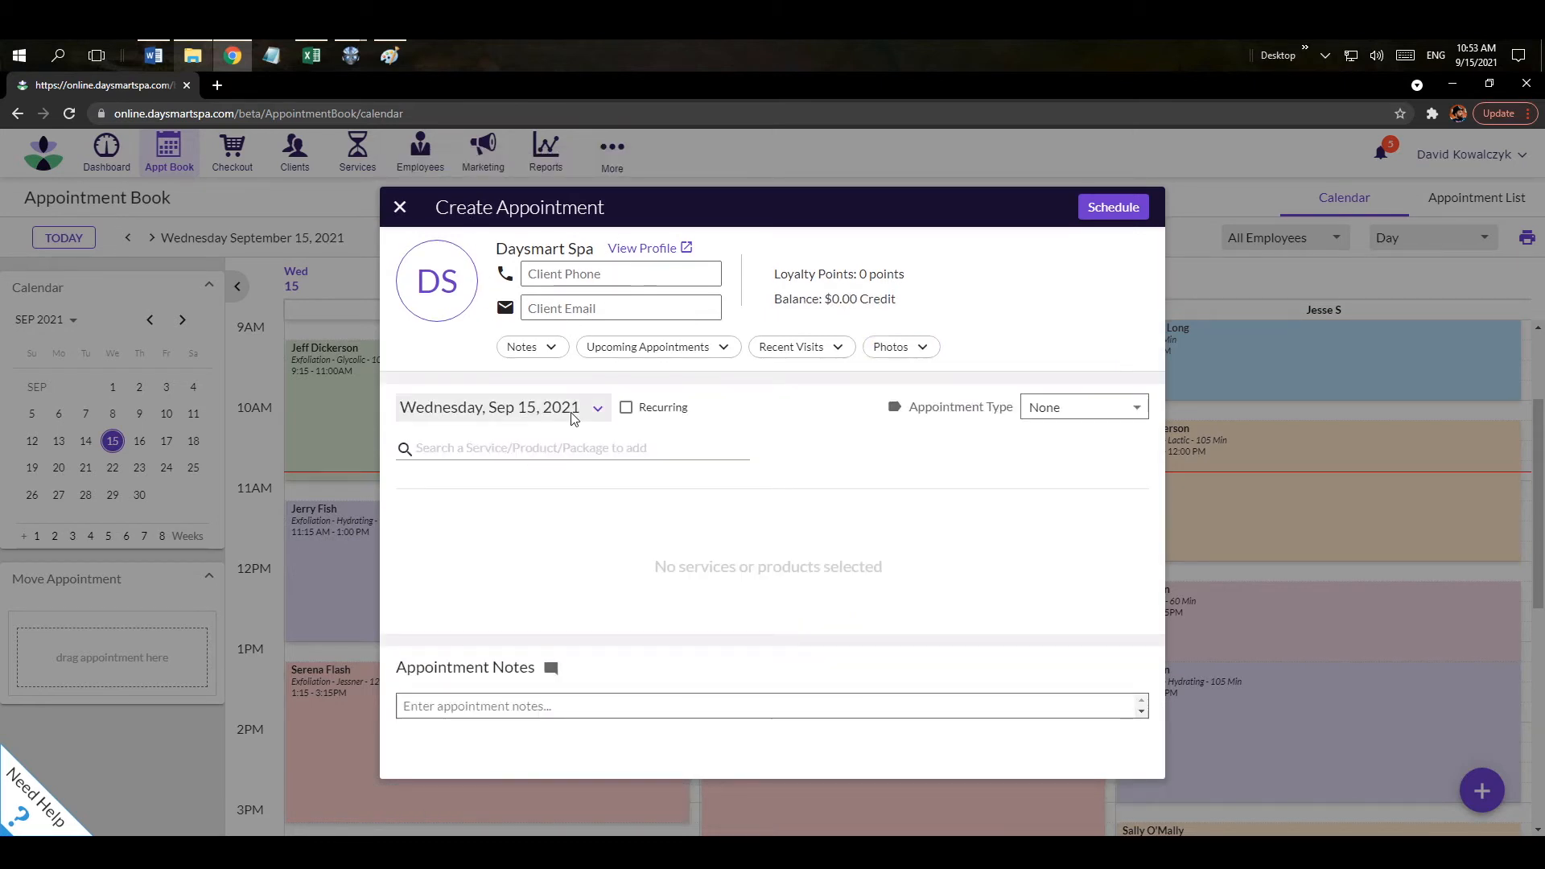
Add a Back Facial service with a 70-minute duration and a $135 price.
left_click(473, 449)
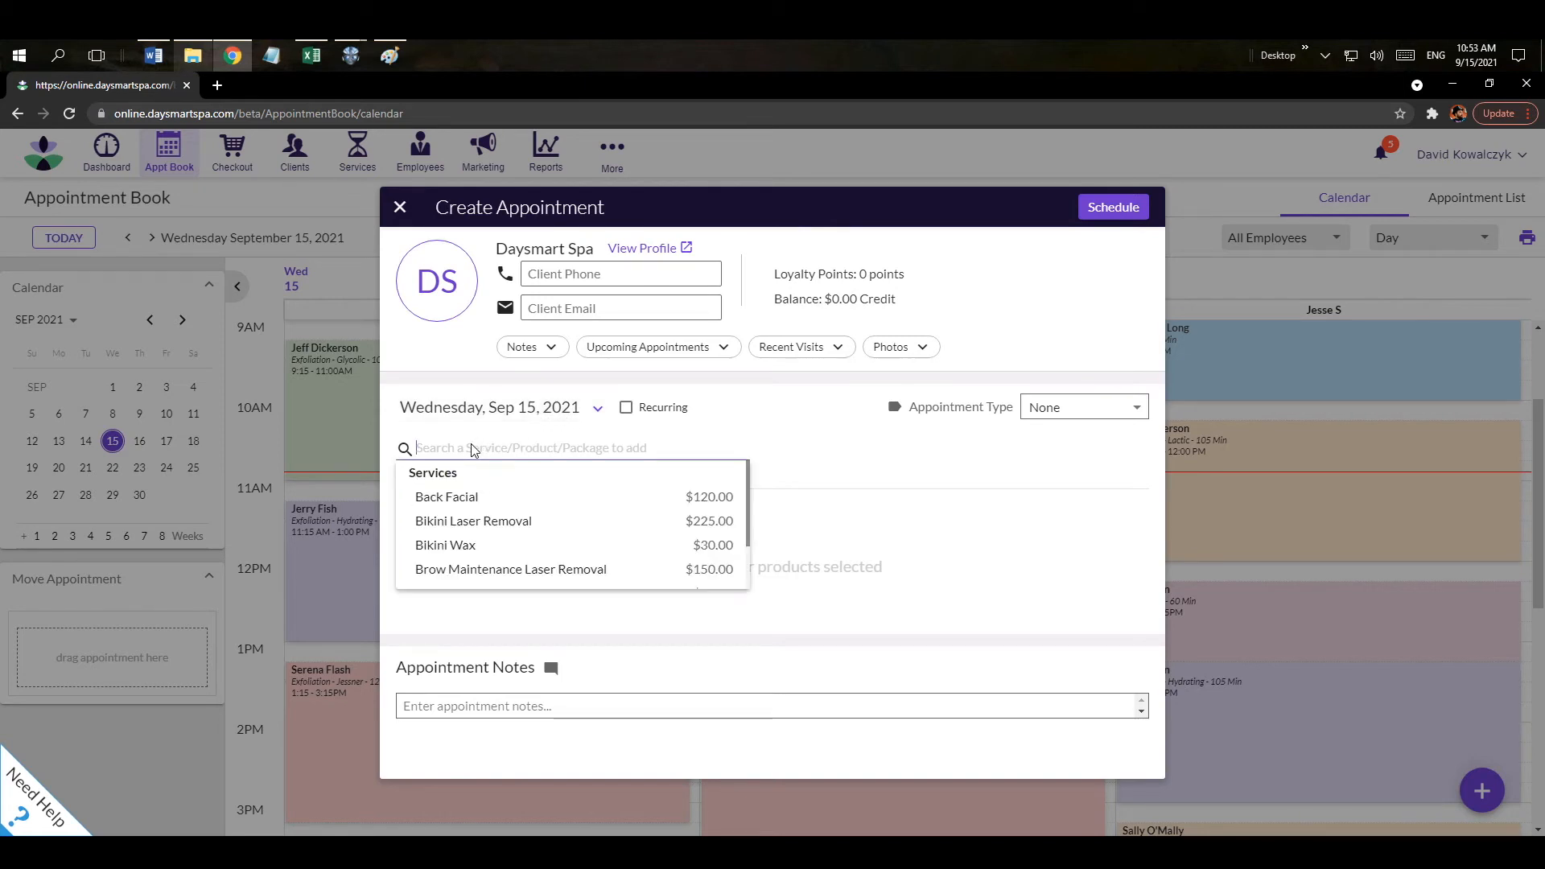
left_click(474, 498)
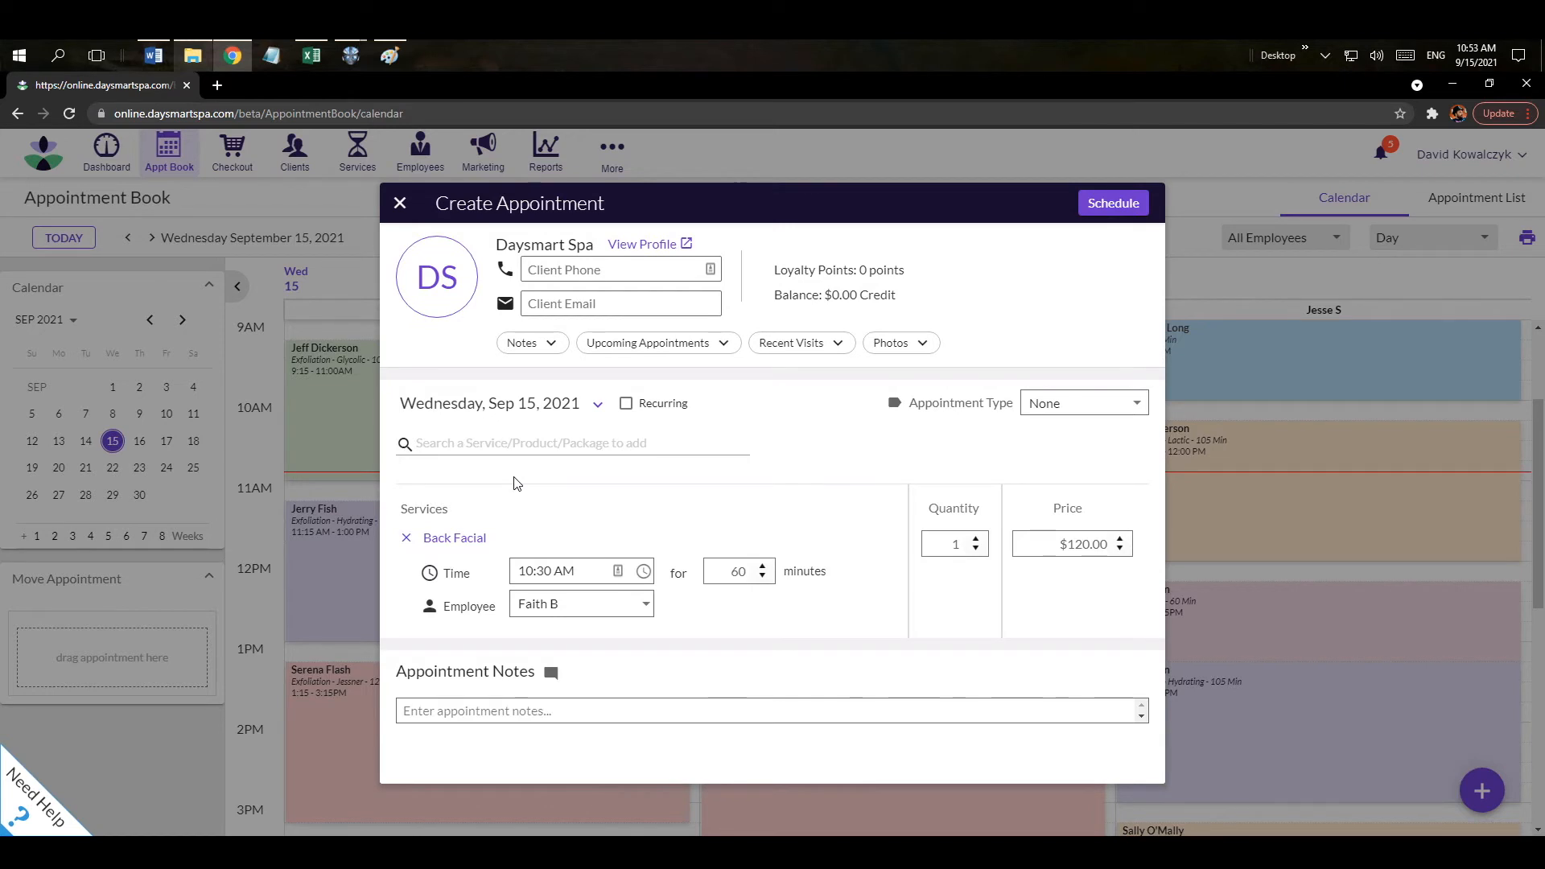
double_click(730, 572)
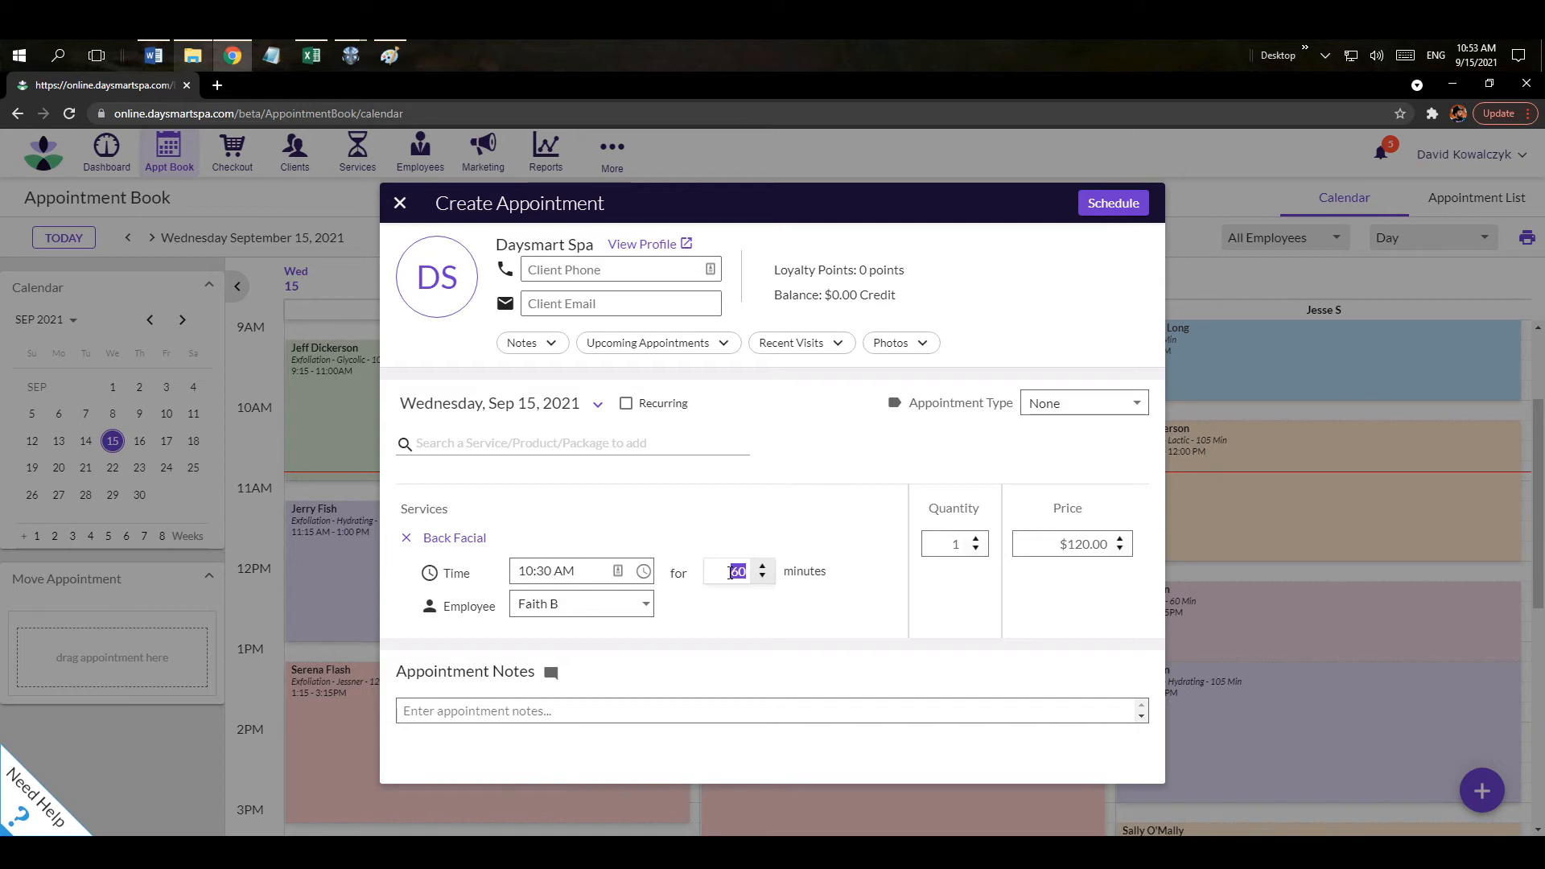
type("70")
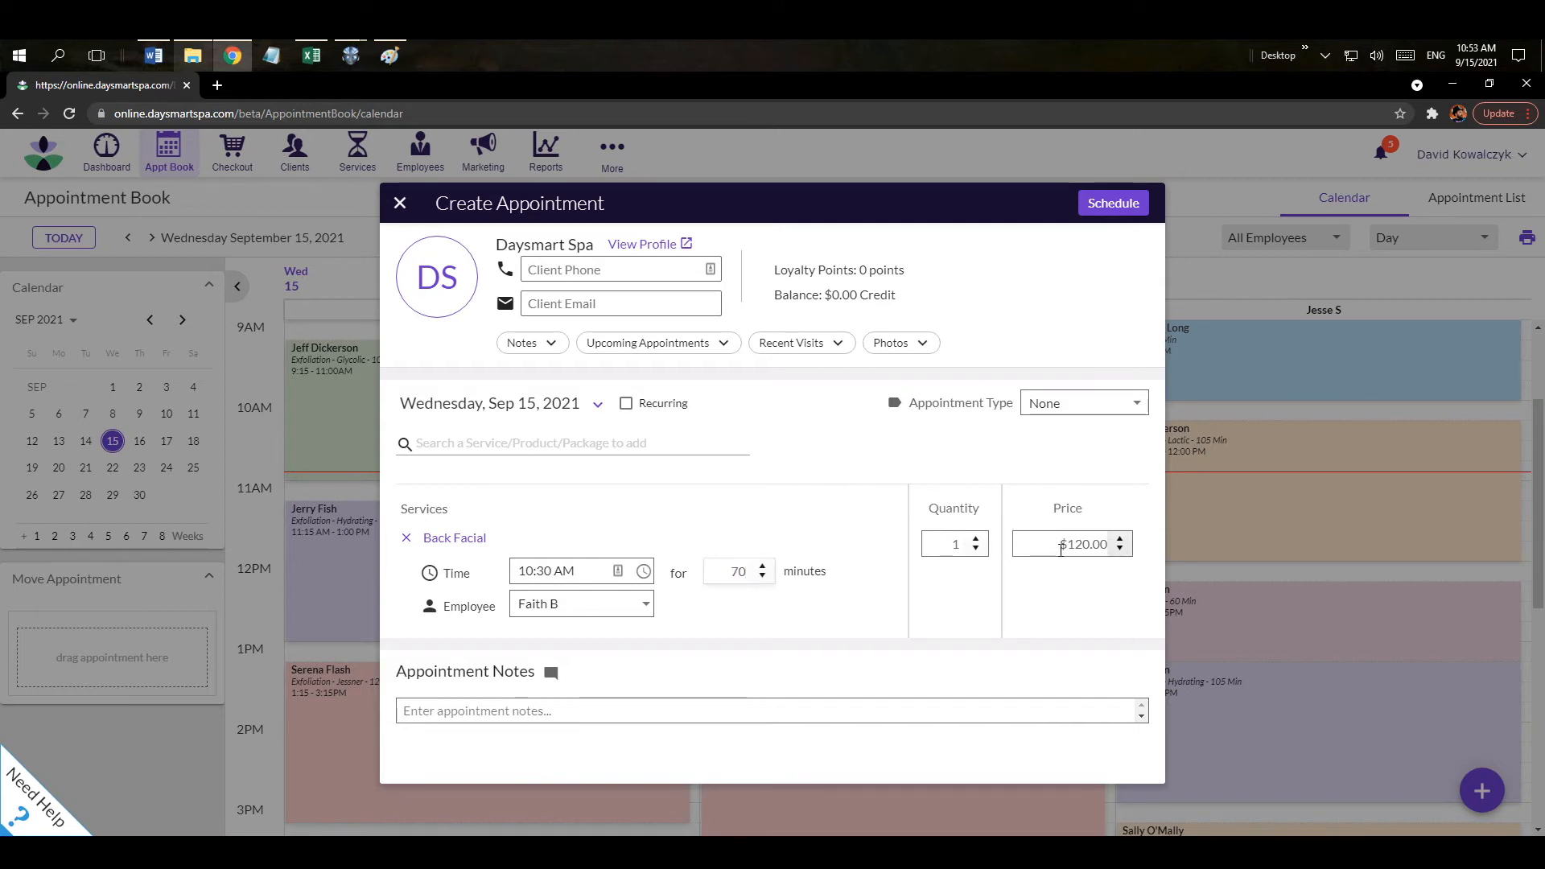
left_click(1061, 546)
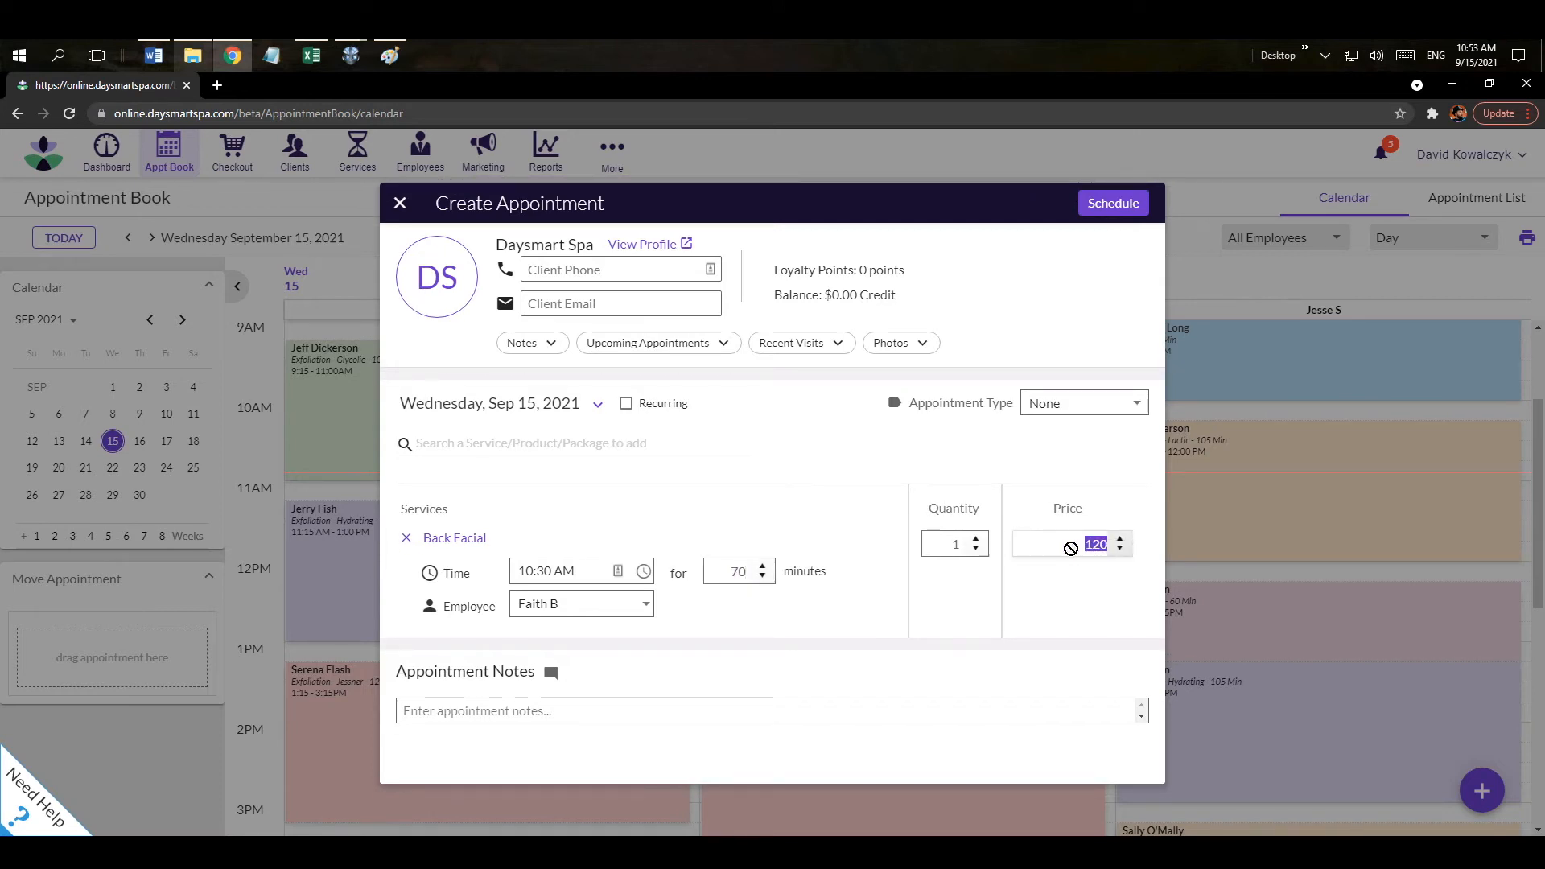
type("135")
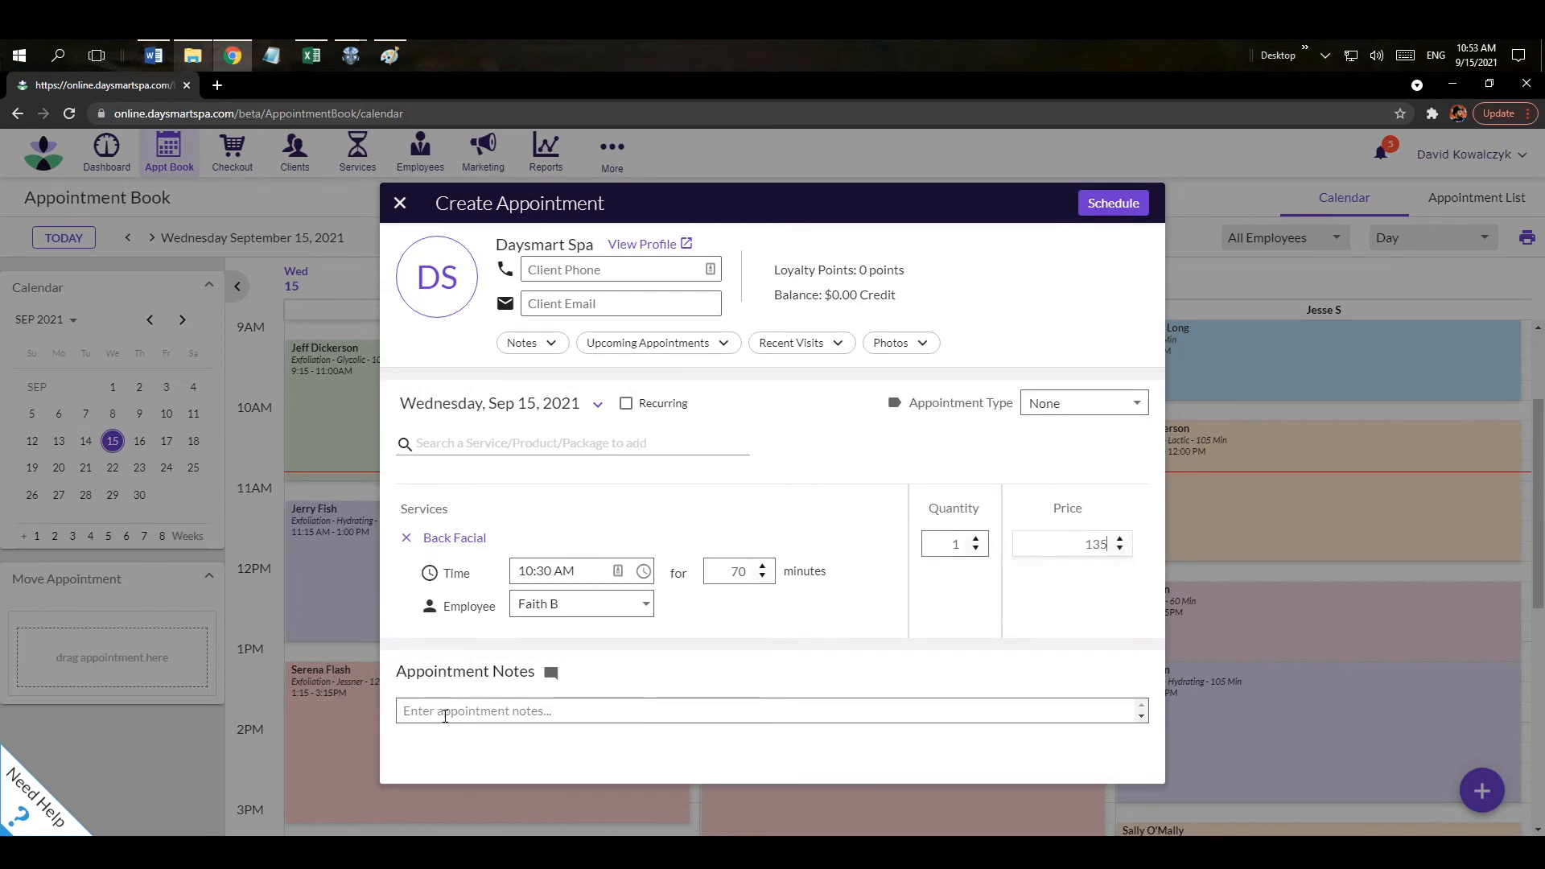
Add the appointment note 'special note' and schedule the appointment.
left_click(446, 711)
type("special not")
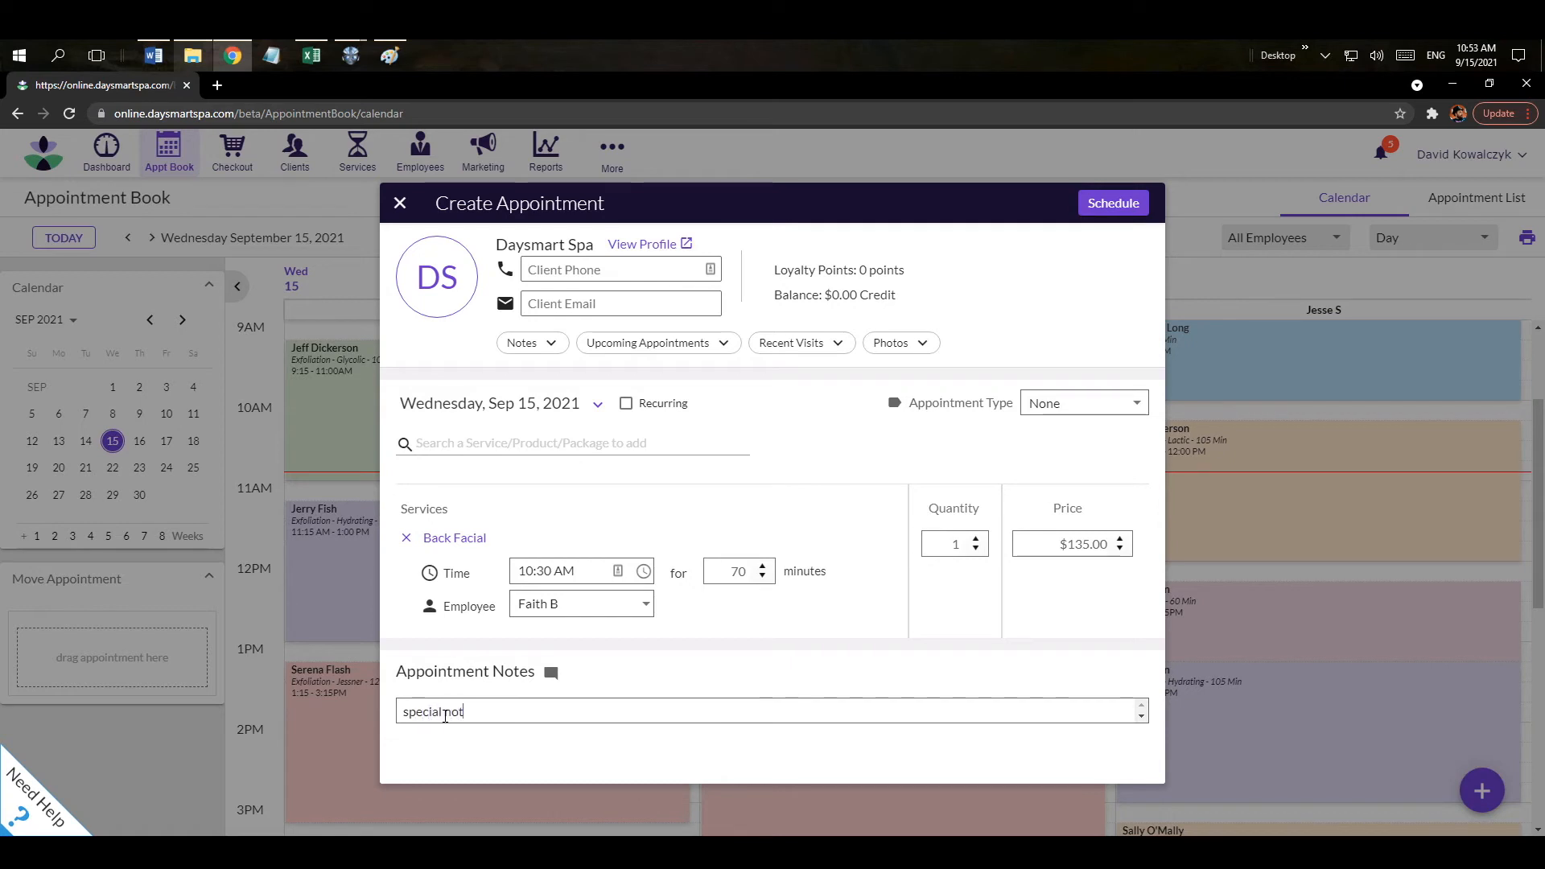
type("e")
left_click(1115, 202)
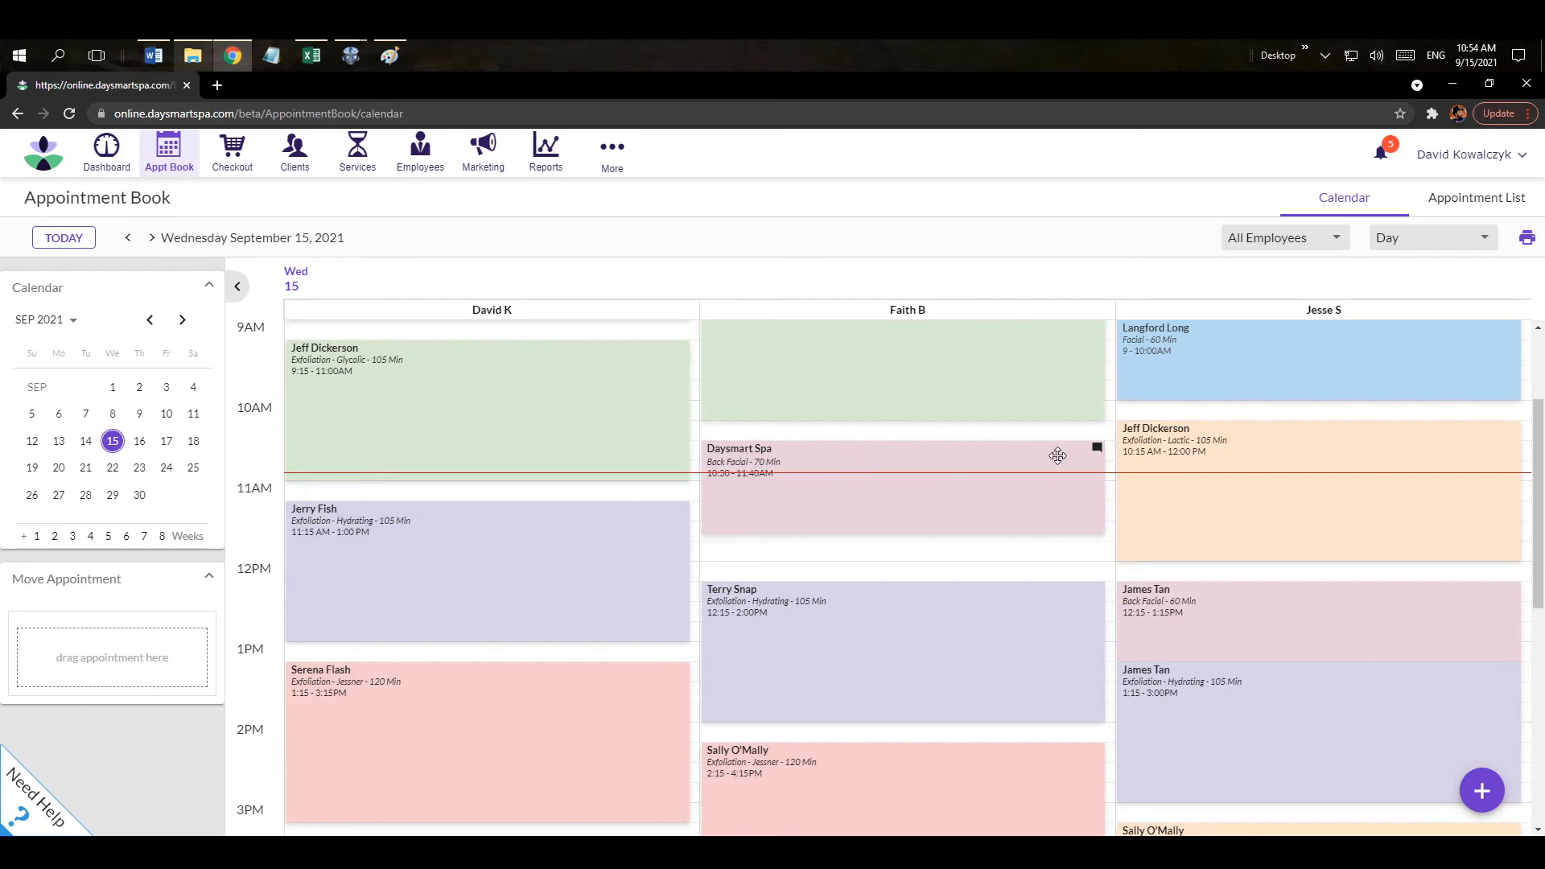
Switch to the 3 Day view and drag the Daysmart Spa Back Facial into Move Appointment.
mouse_move(1099, 449)
left_click_drag(880, 458, 950, 459)
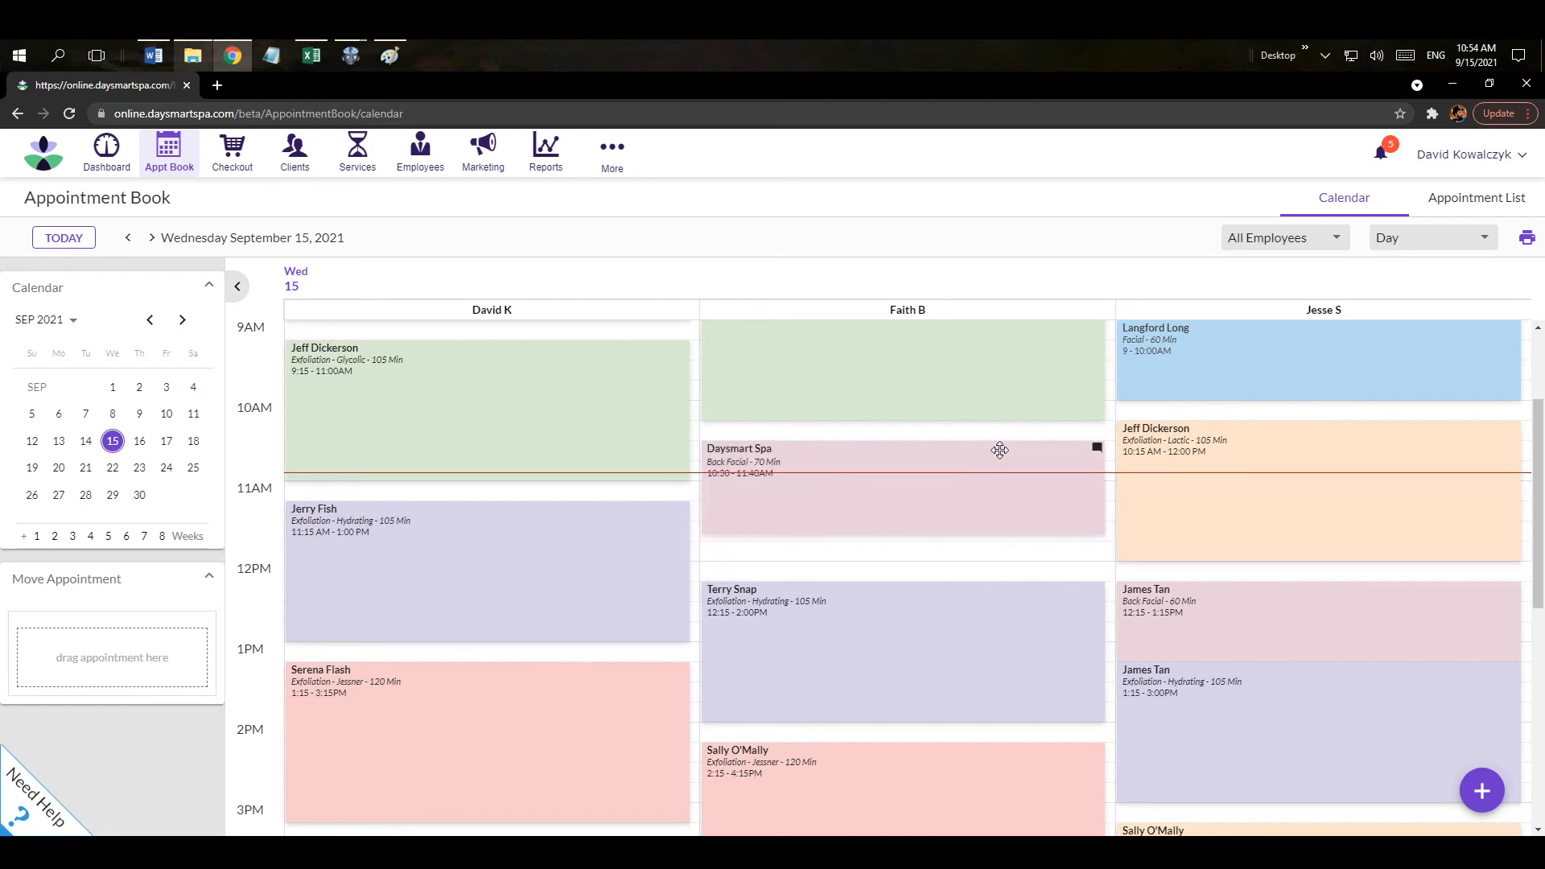
left_click(1400, 243)
left_click(1398, 282)
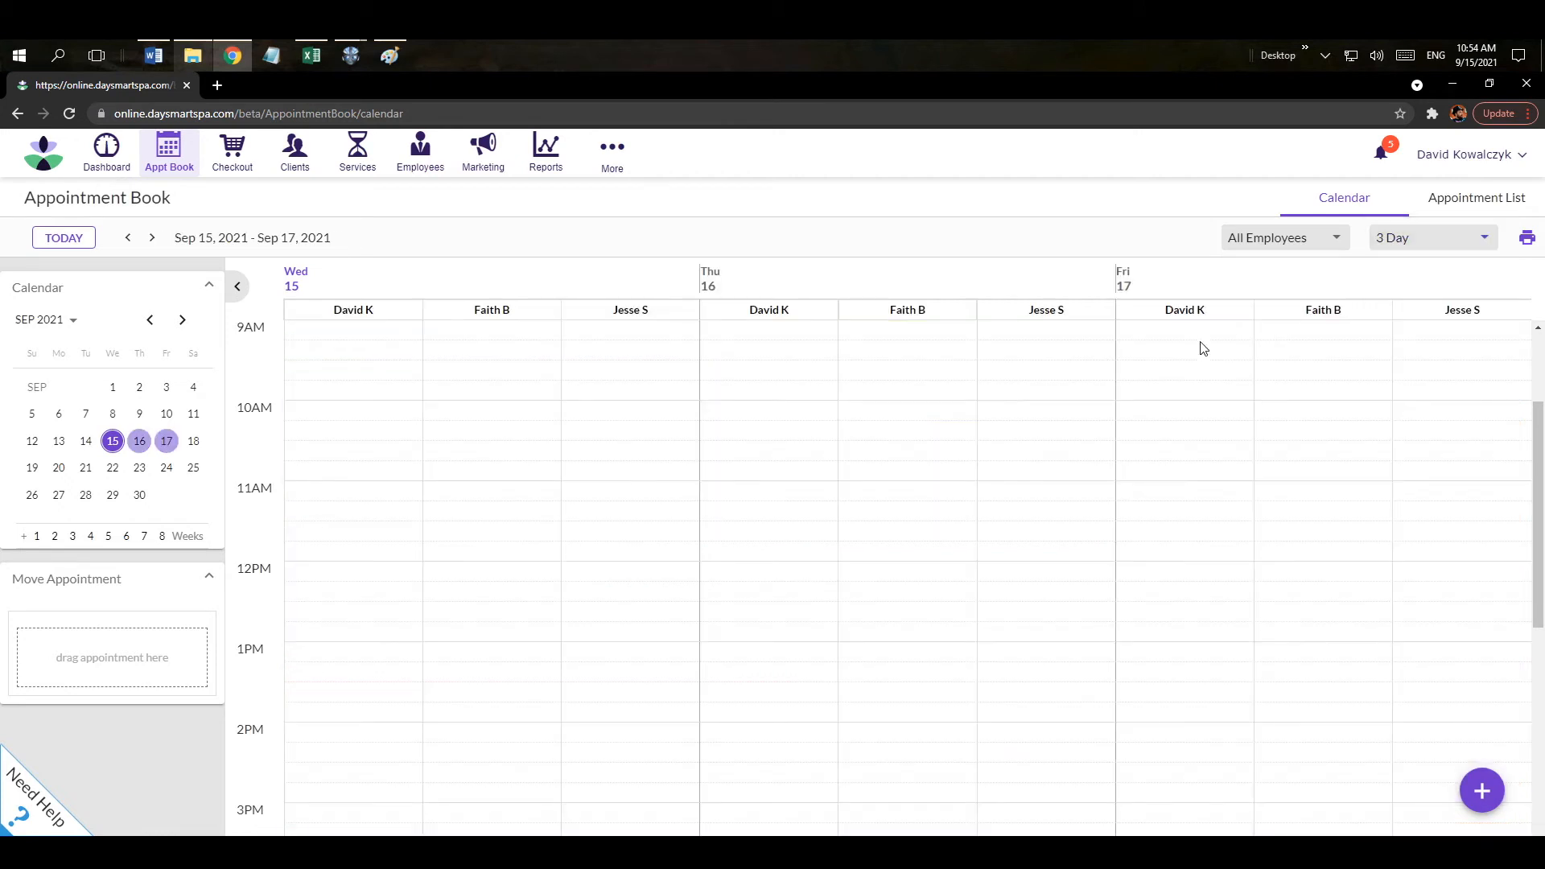
left_click_drag(513, 496, 114, 665)
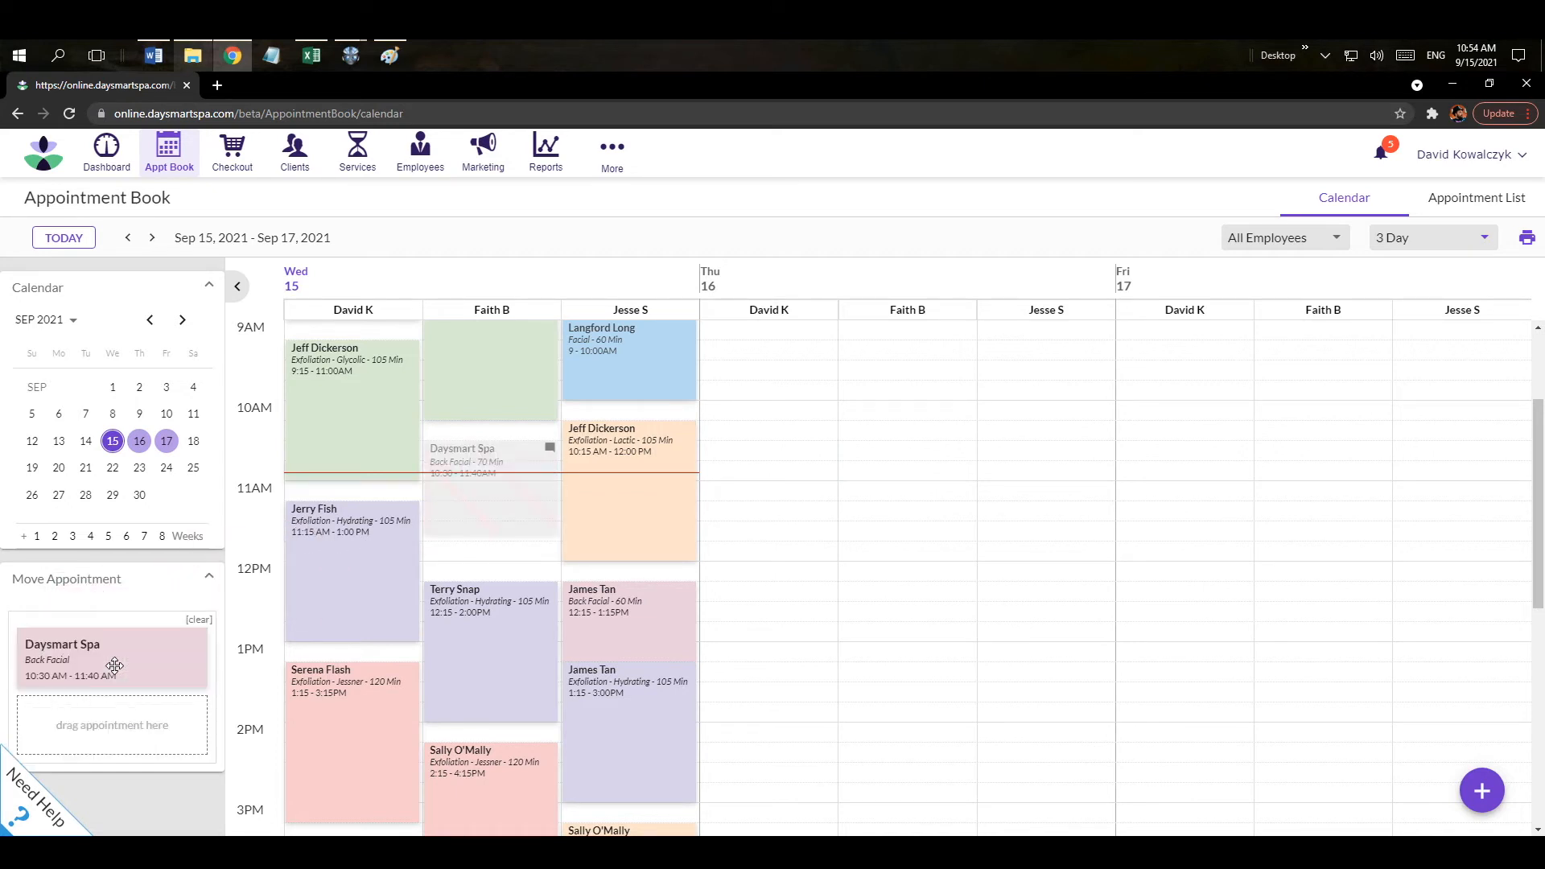
left_click(111, 496)
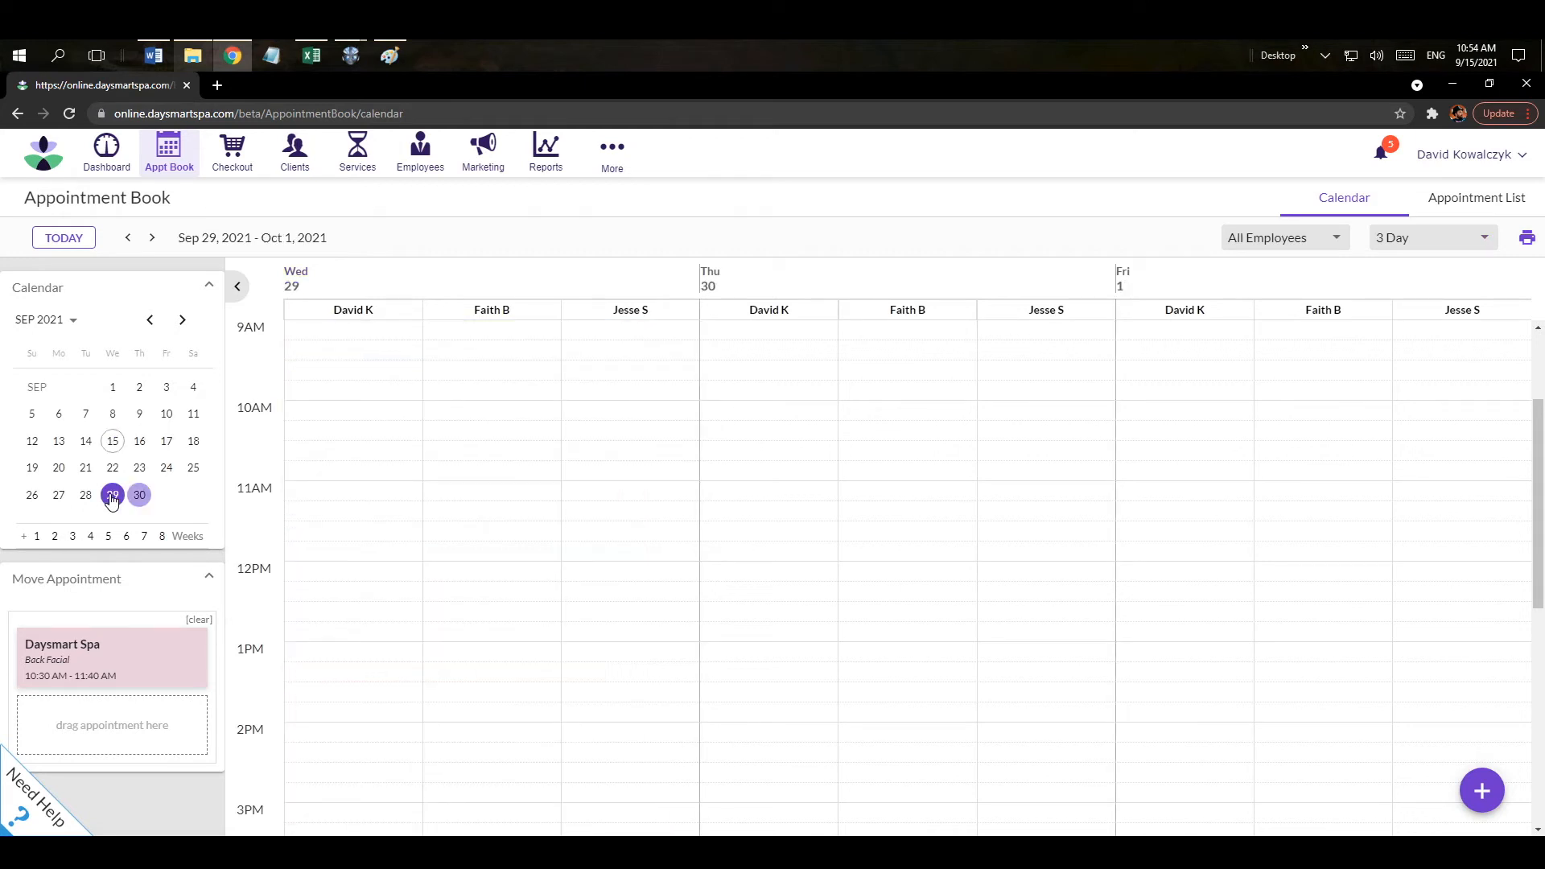
left_click_drag(125, 651, 487, 462)
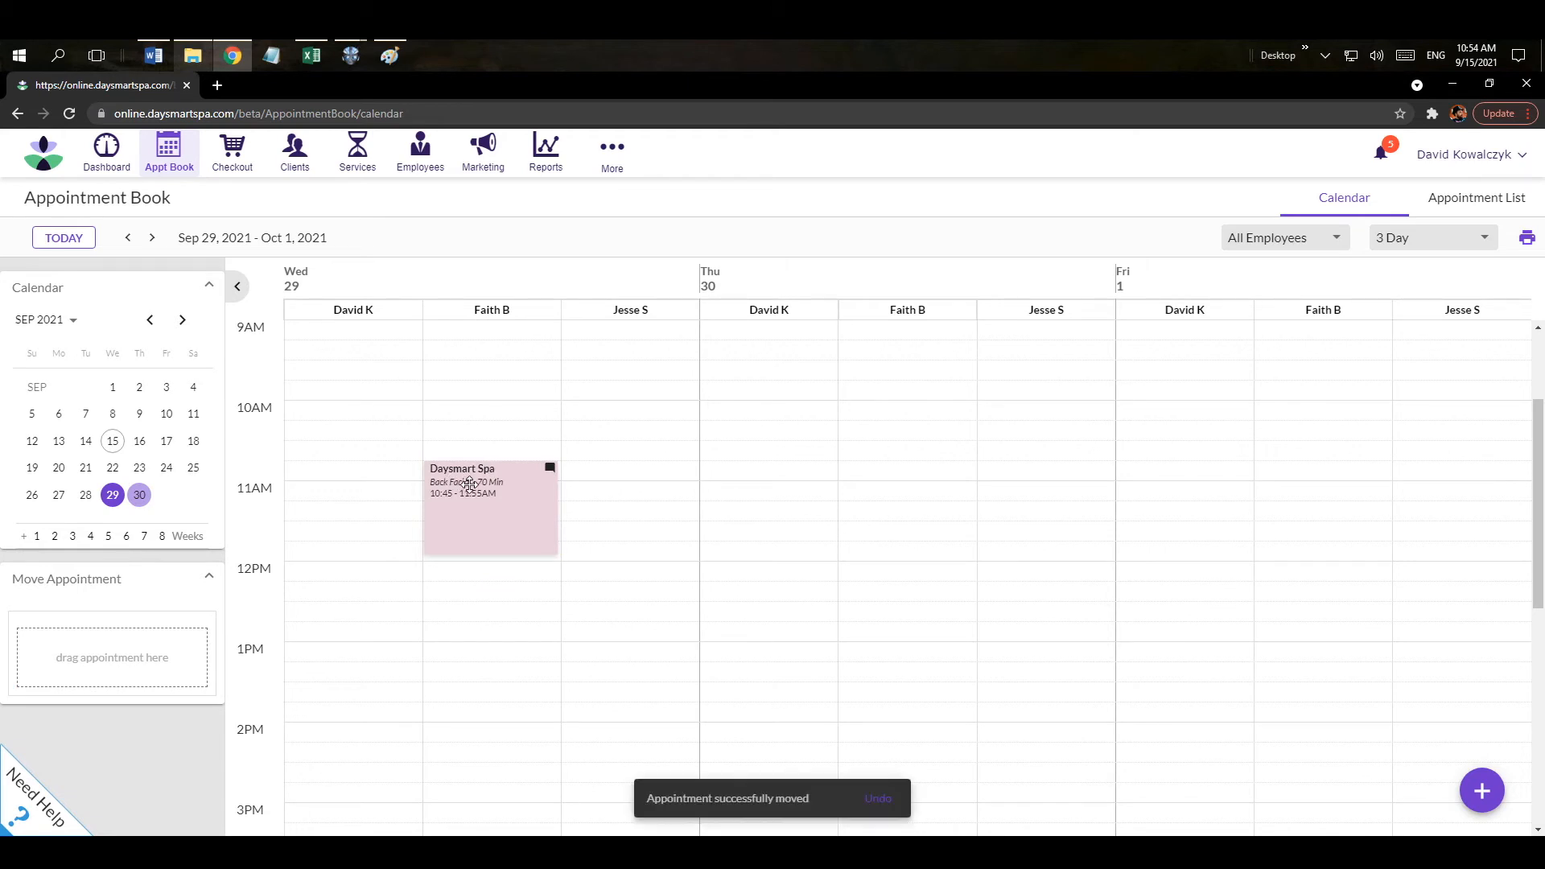
left_click_drag(469, 484, 129, 634)
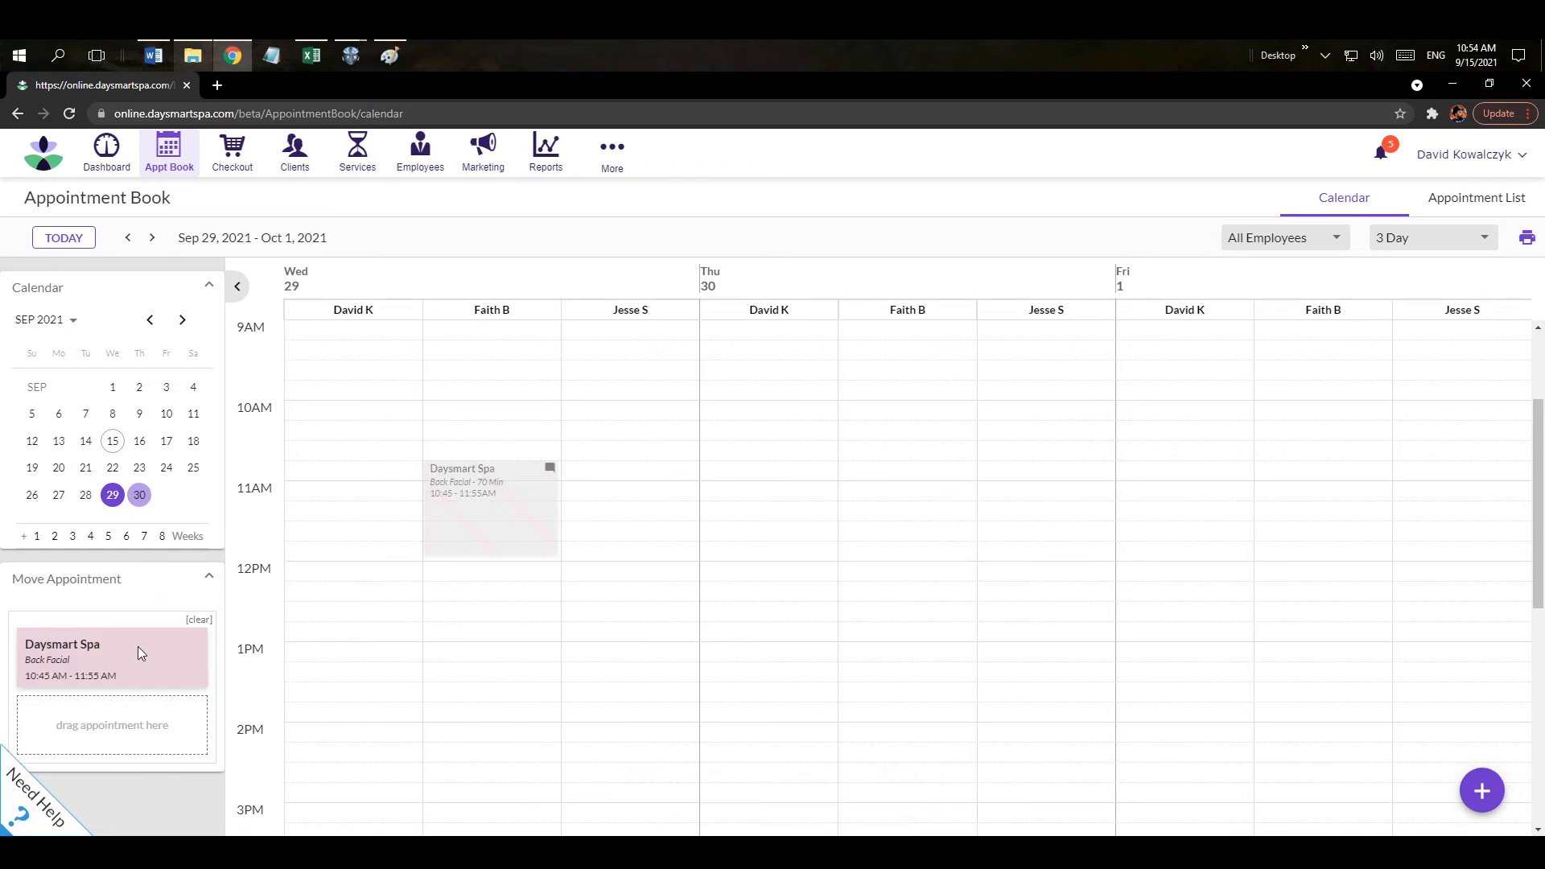
left_click(64, 239)
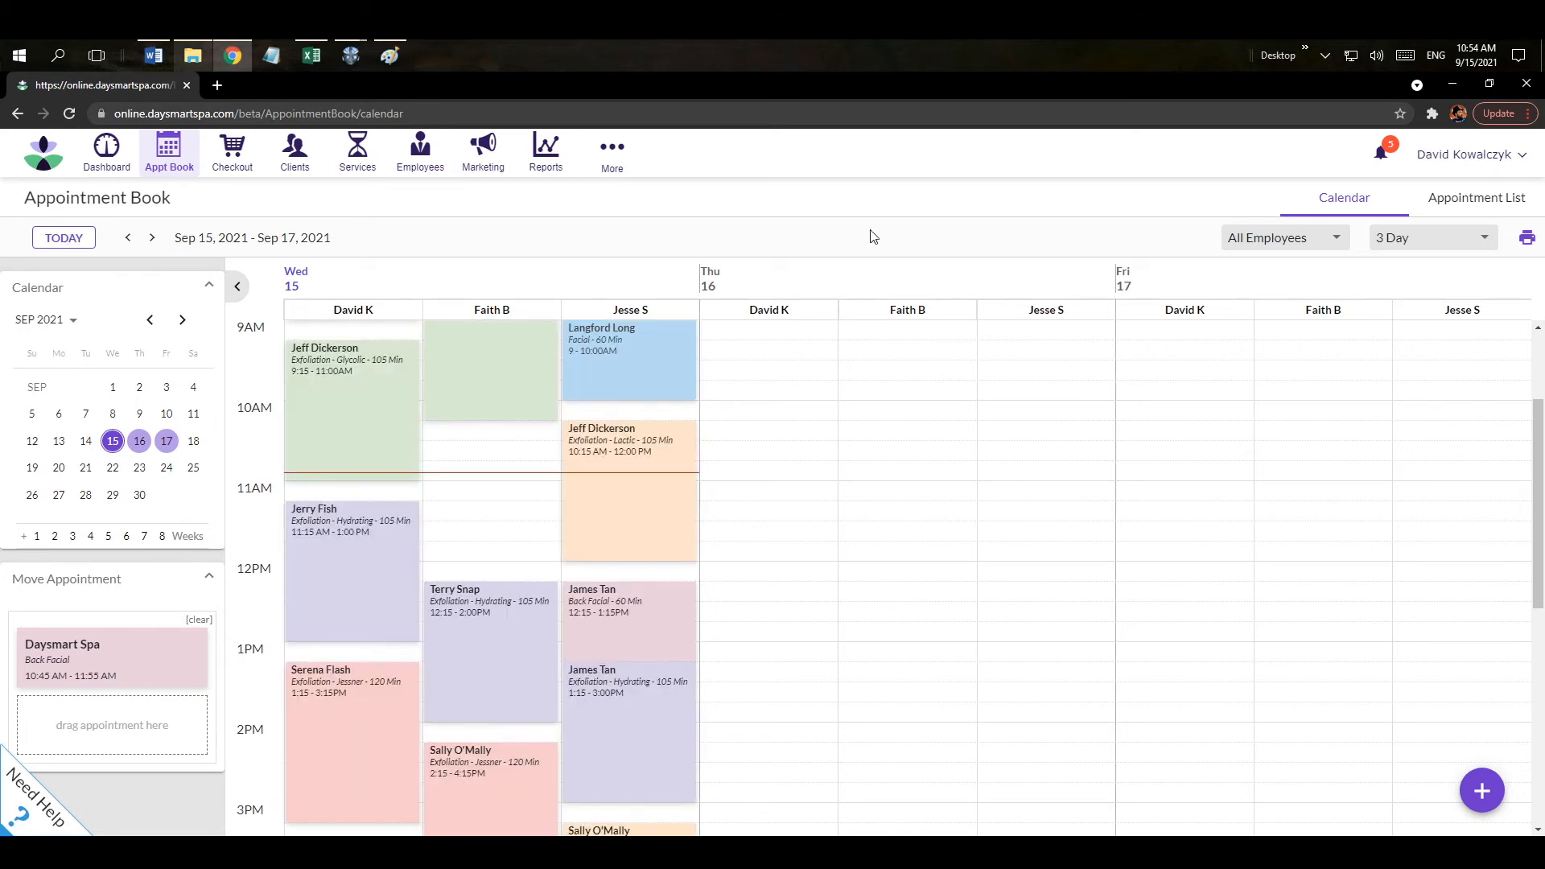
left_click(1402, 240)
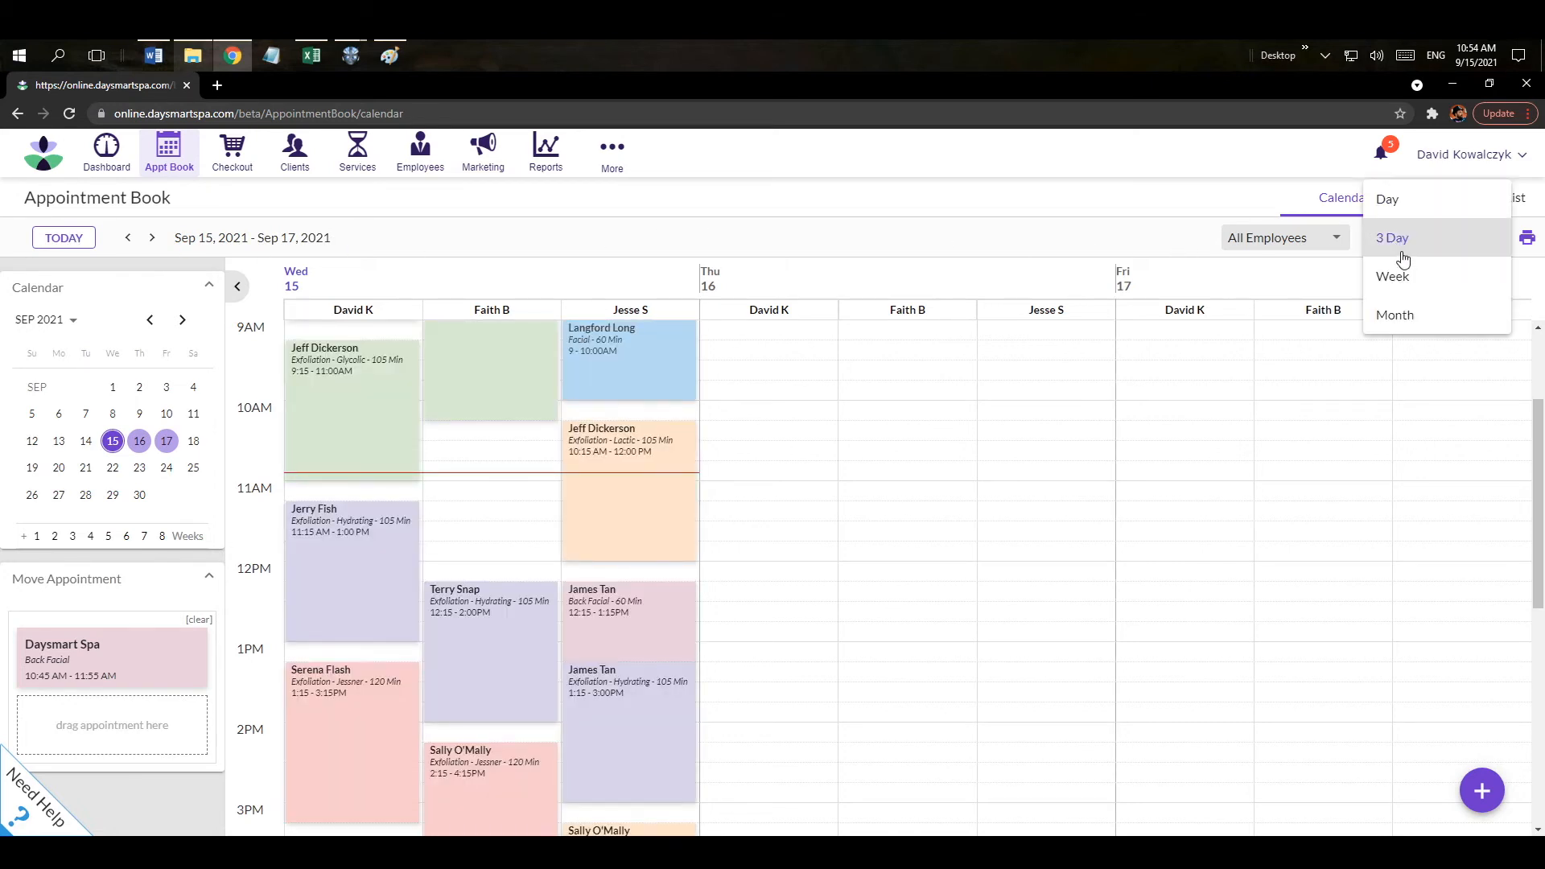
left_click(1388, 201)
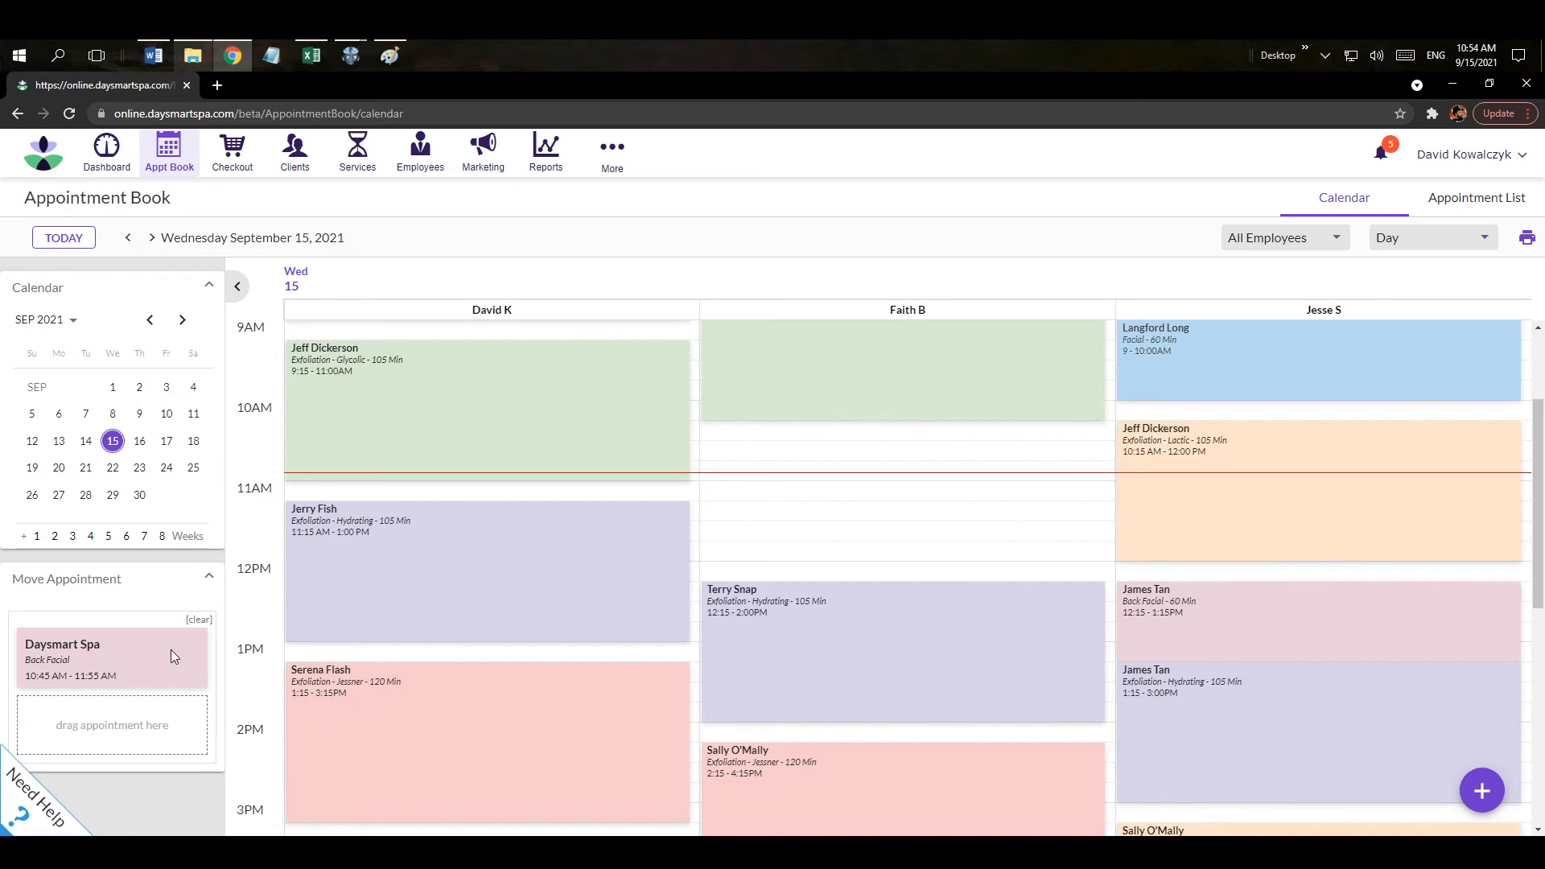
left_click_drag(252, 660, 810, 476)
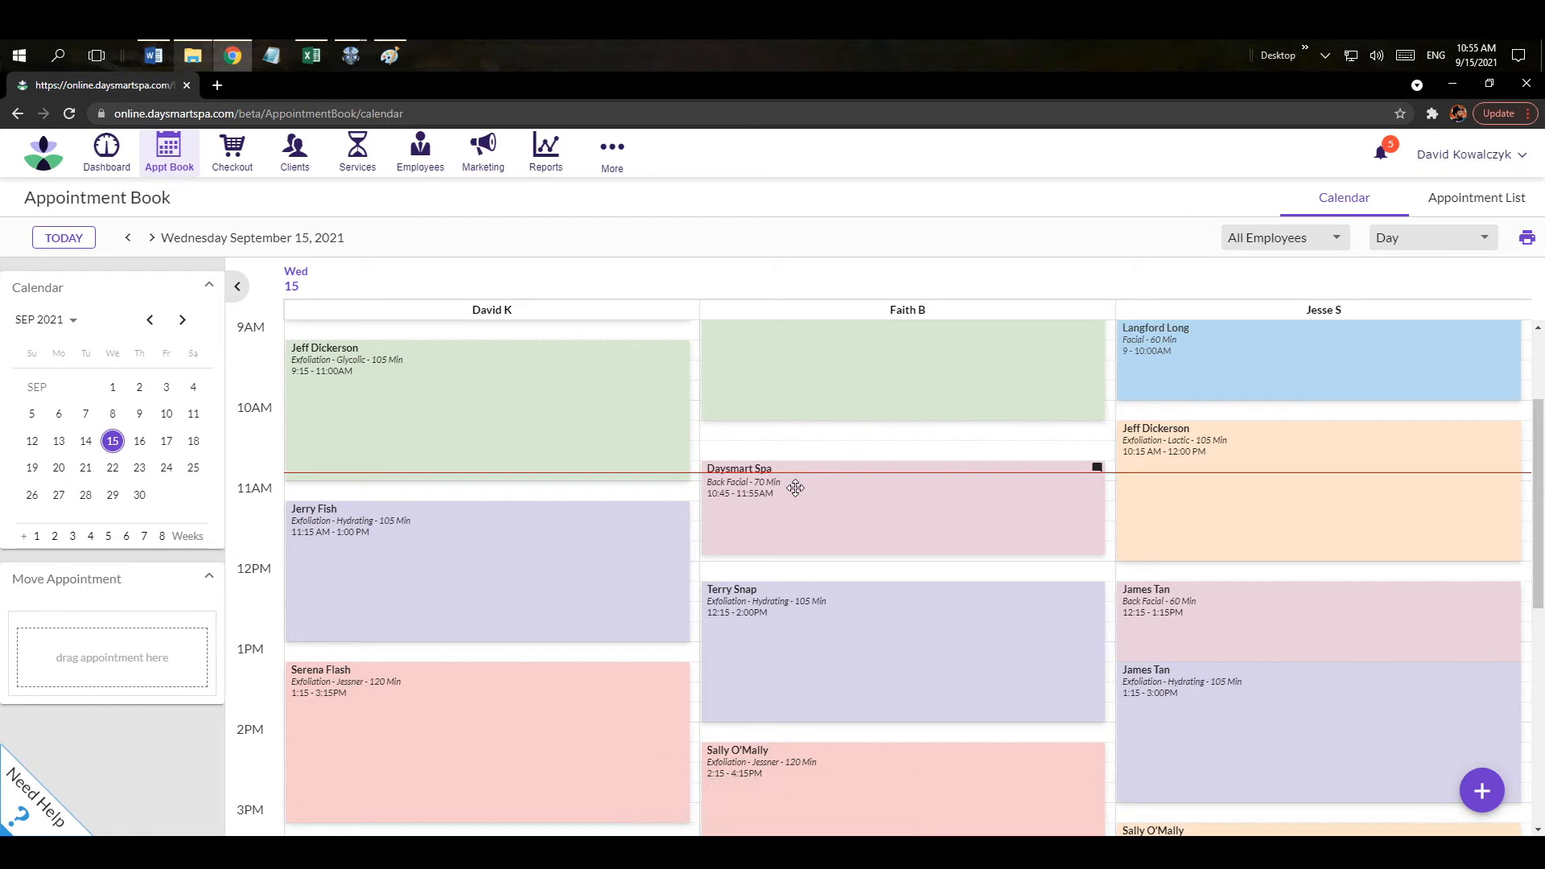
left_click(796, 488)
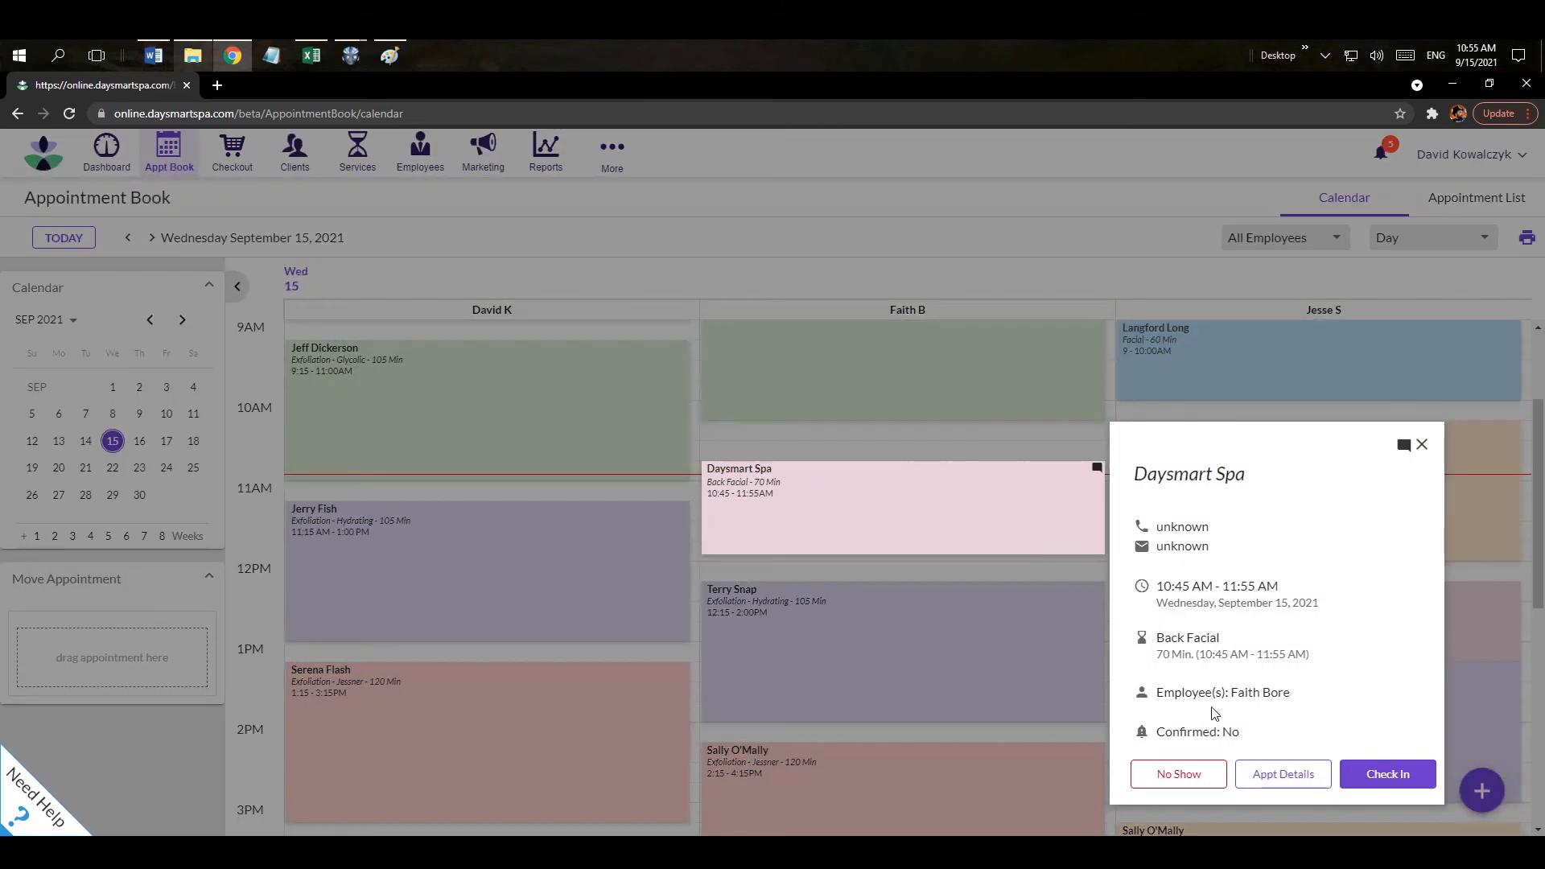
left_click(1387, 774)
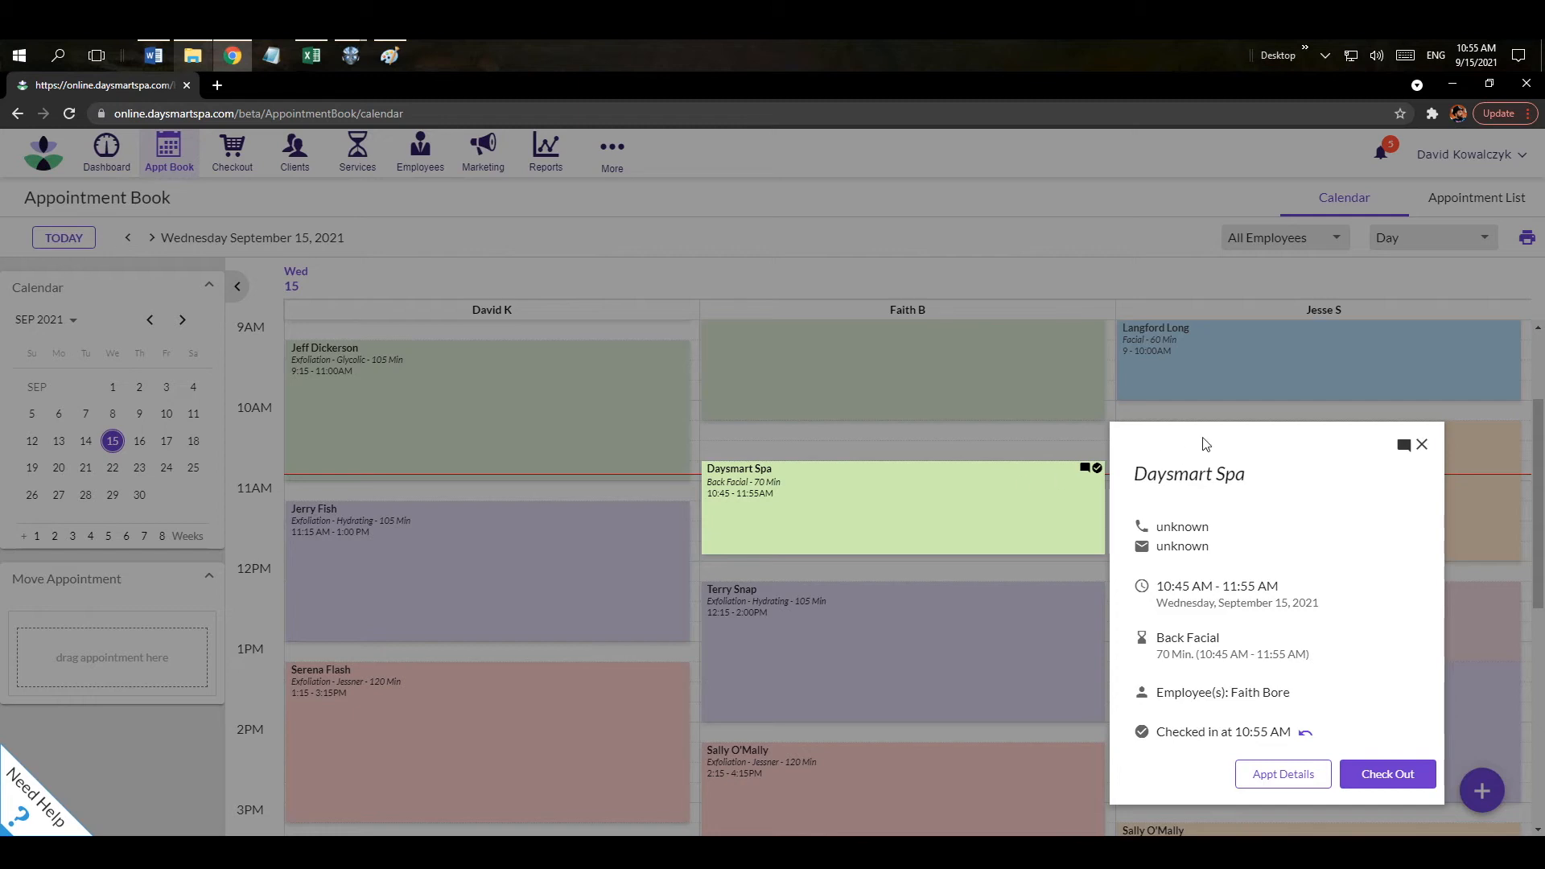
left_click(1423, 446)
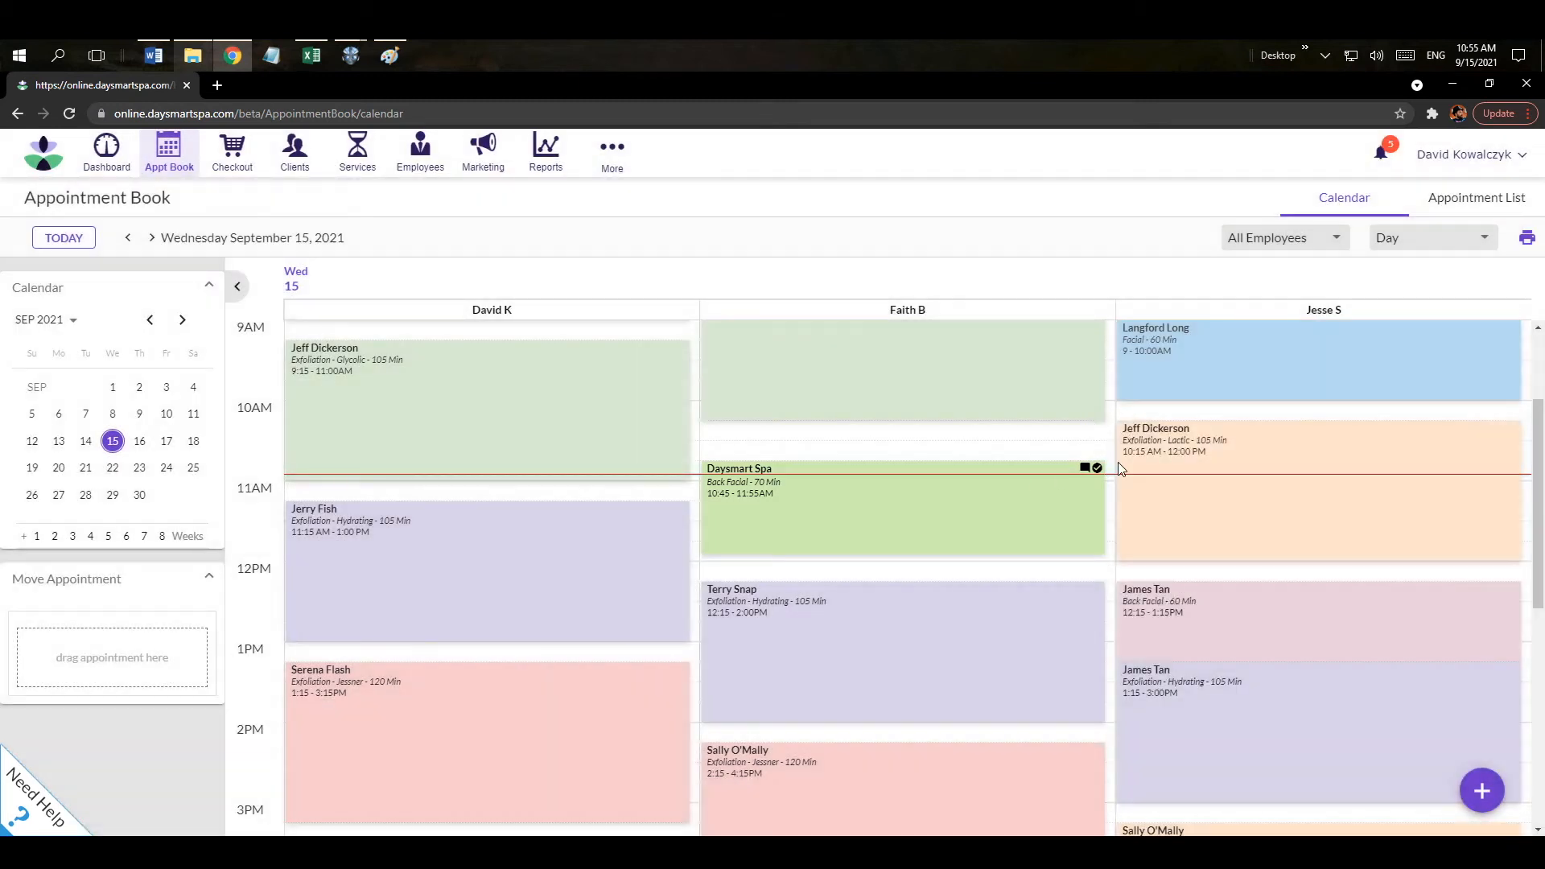
left_click(875, 503)
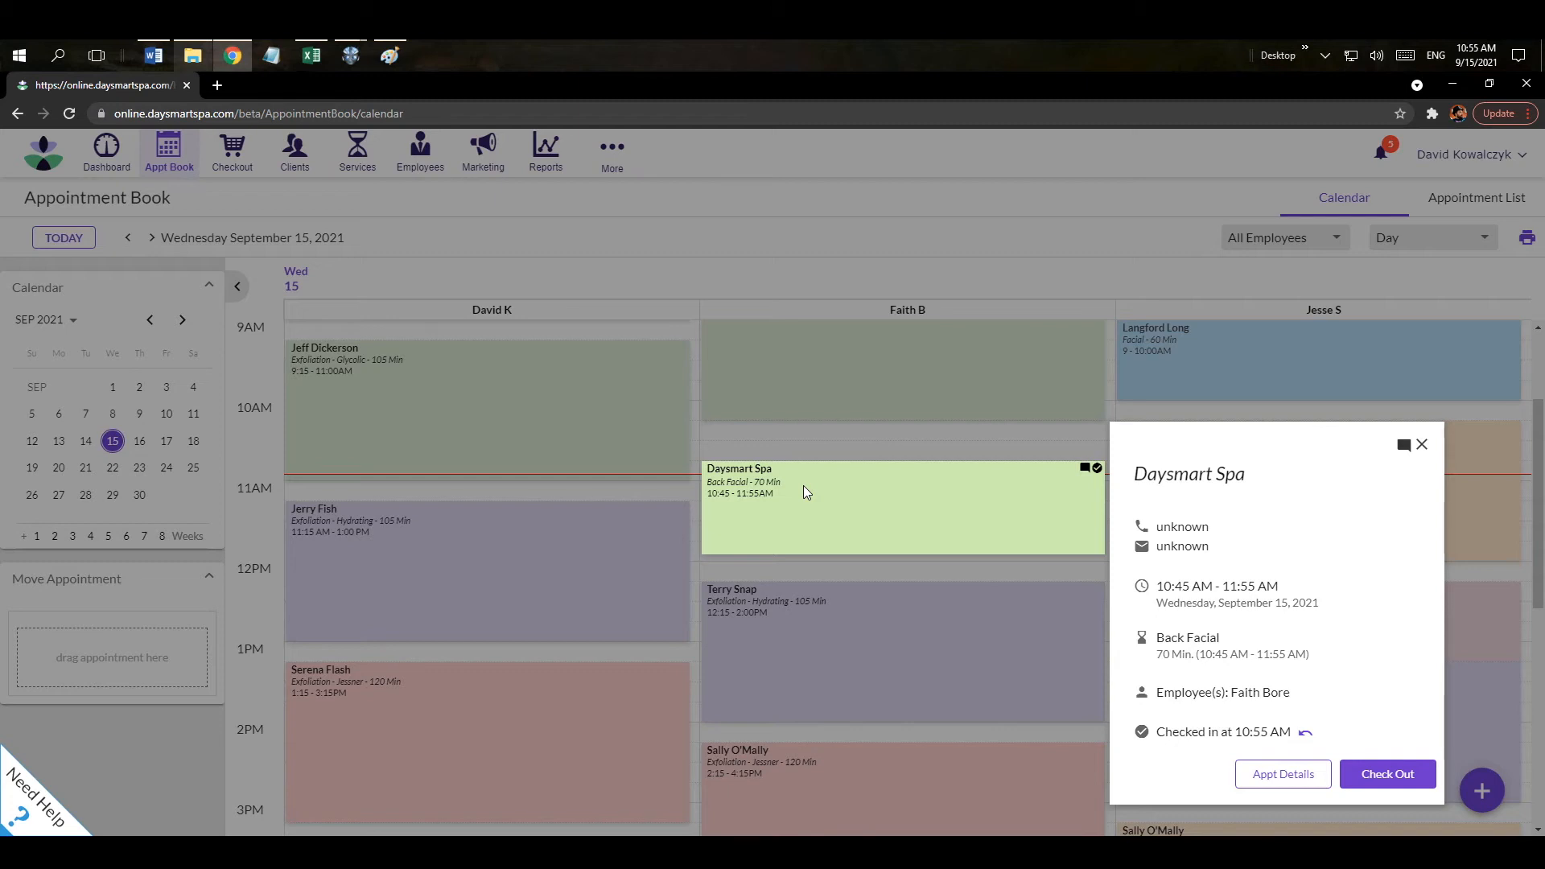
Open the appointment details and save a new client note 'fdsfdfffsd'.
left_click(1254, 776)
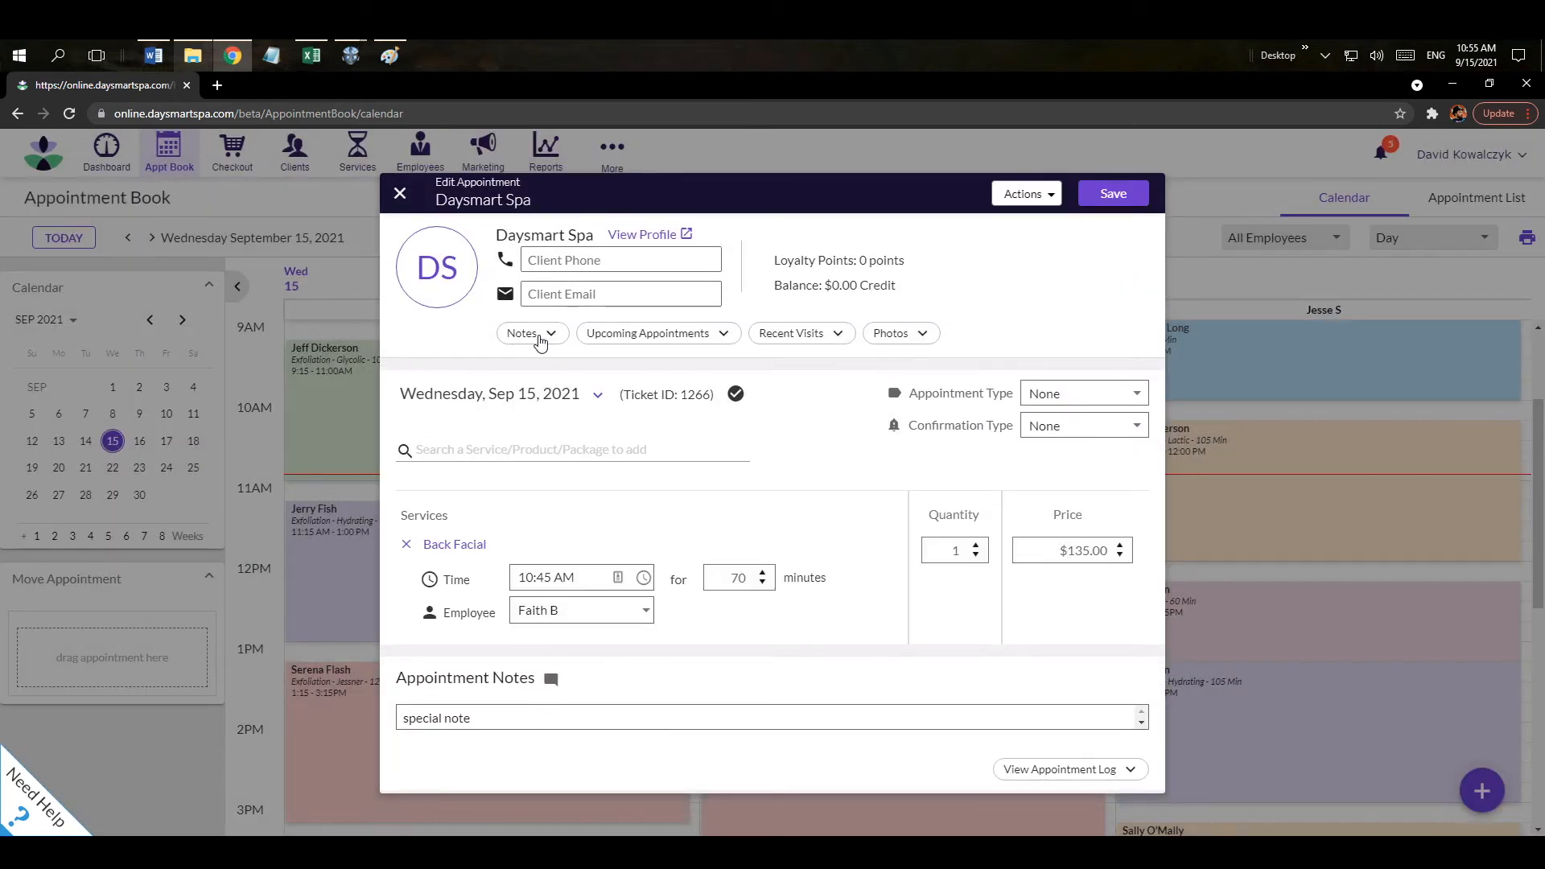
left_click(536, 330)
left_click(495, 438)
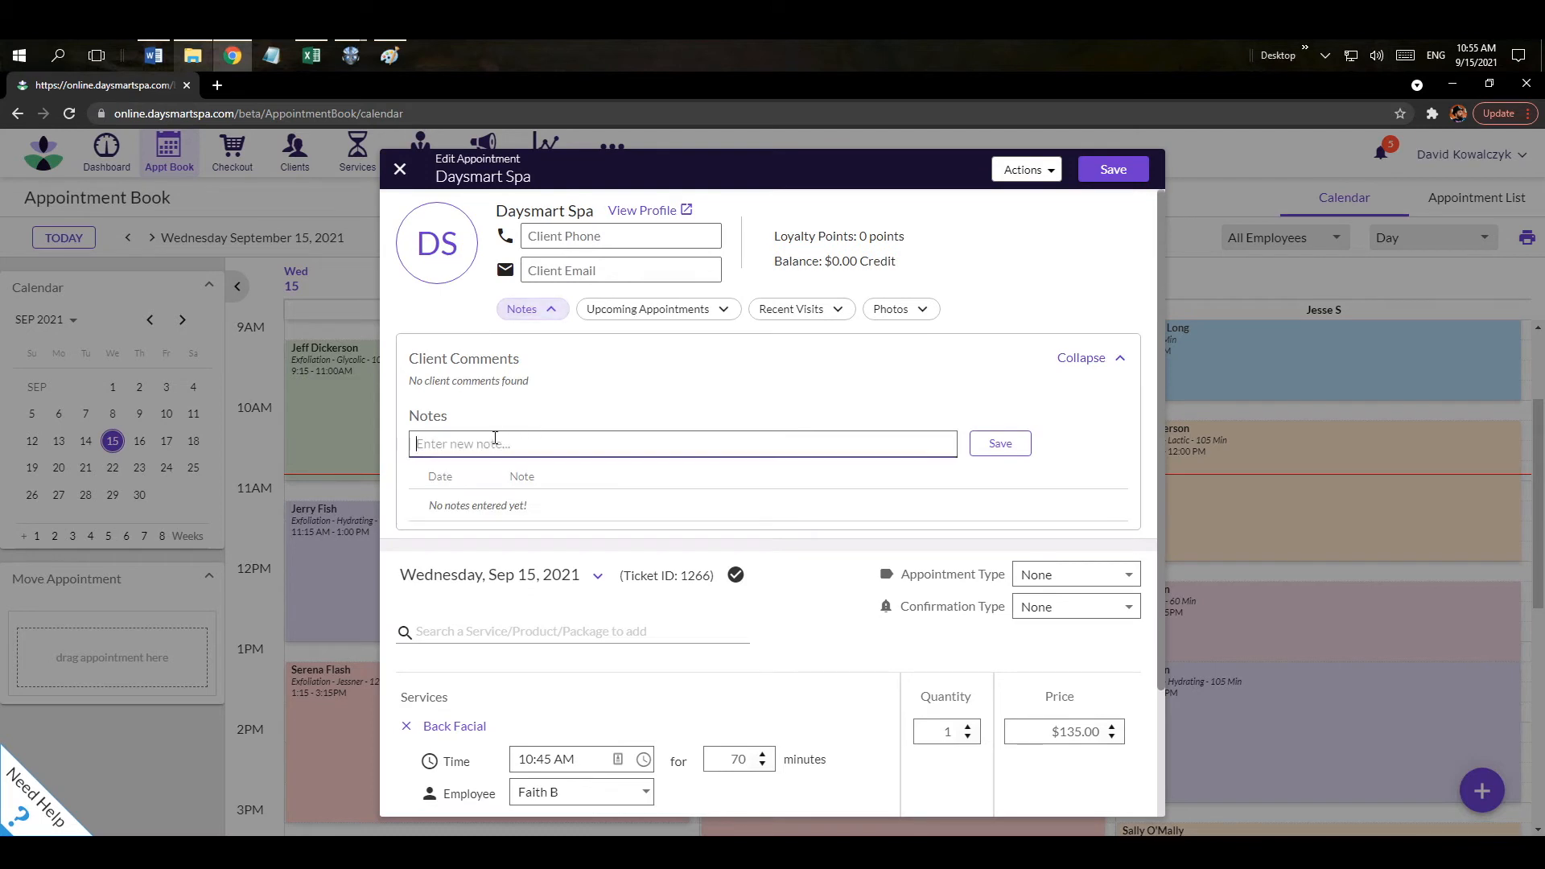
type("fdsfdfffsdafd")
left_click(1002, 448)
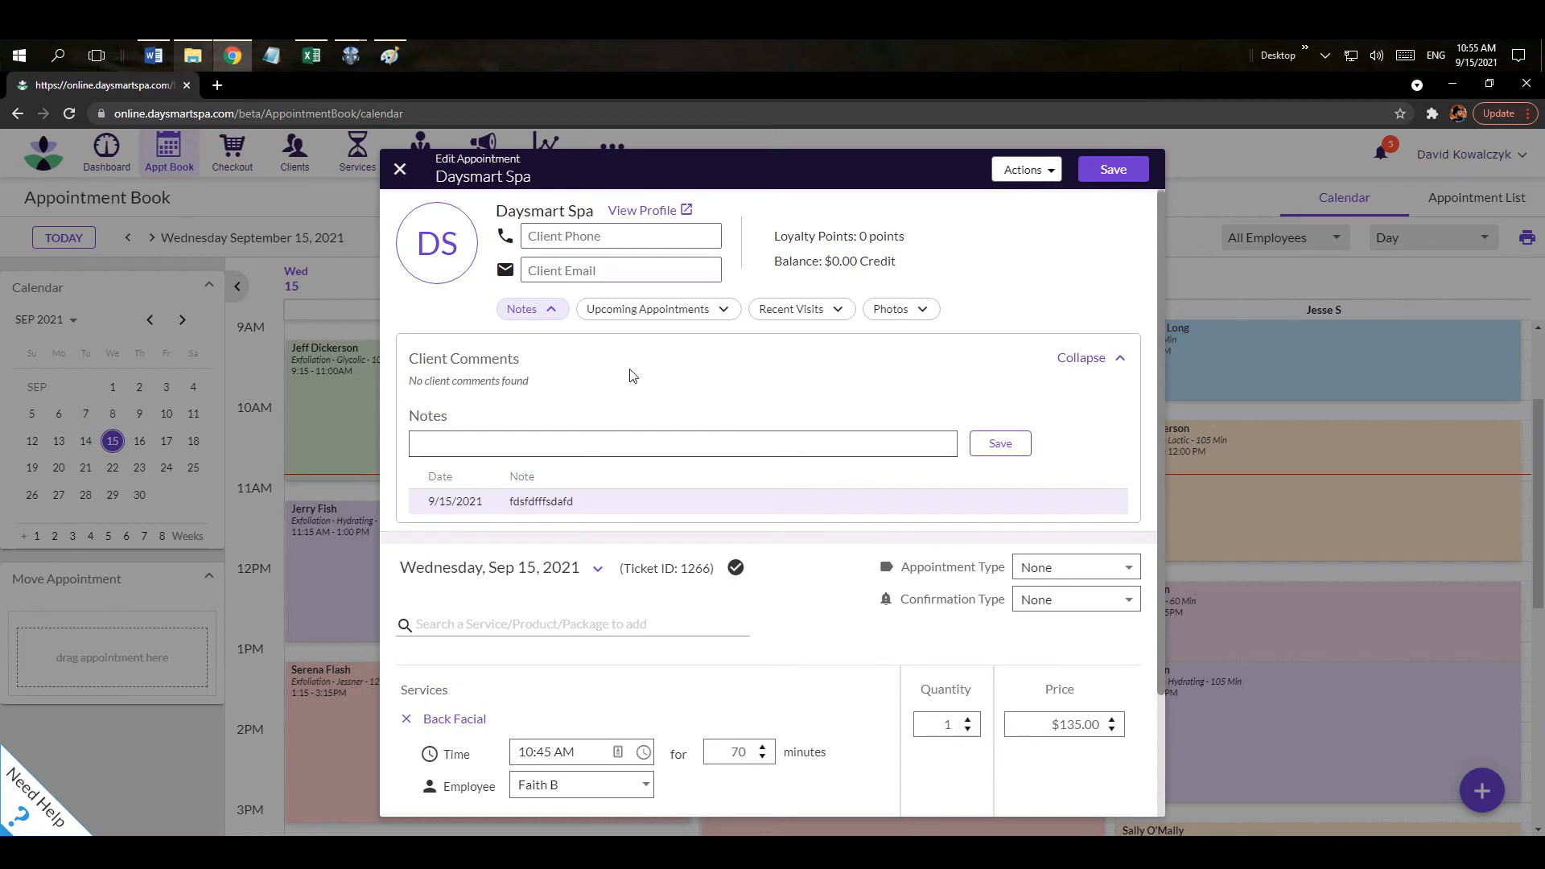
Review the client's upcoming appointments and recent visits, then open their profile in a new tab.
left_click(640, 312)
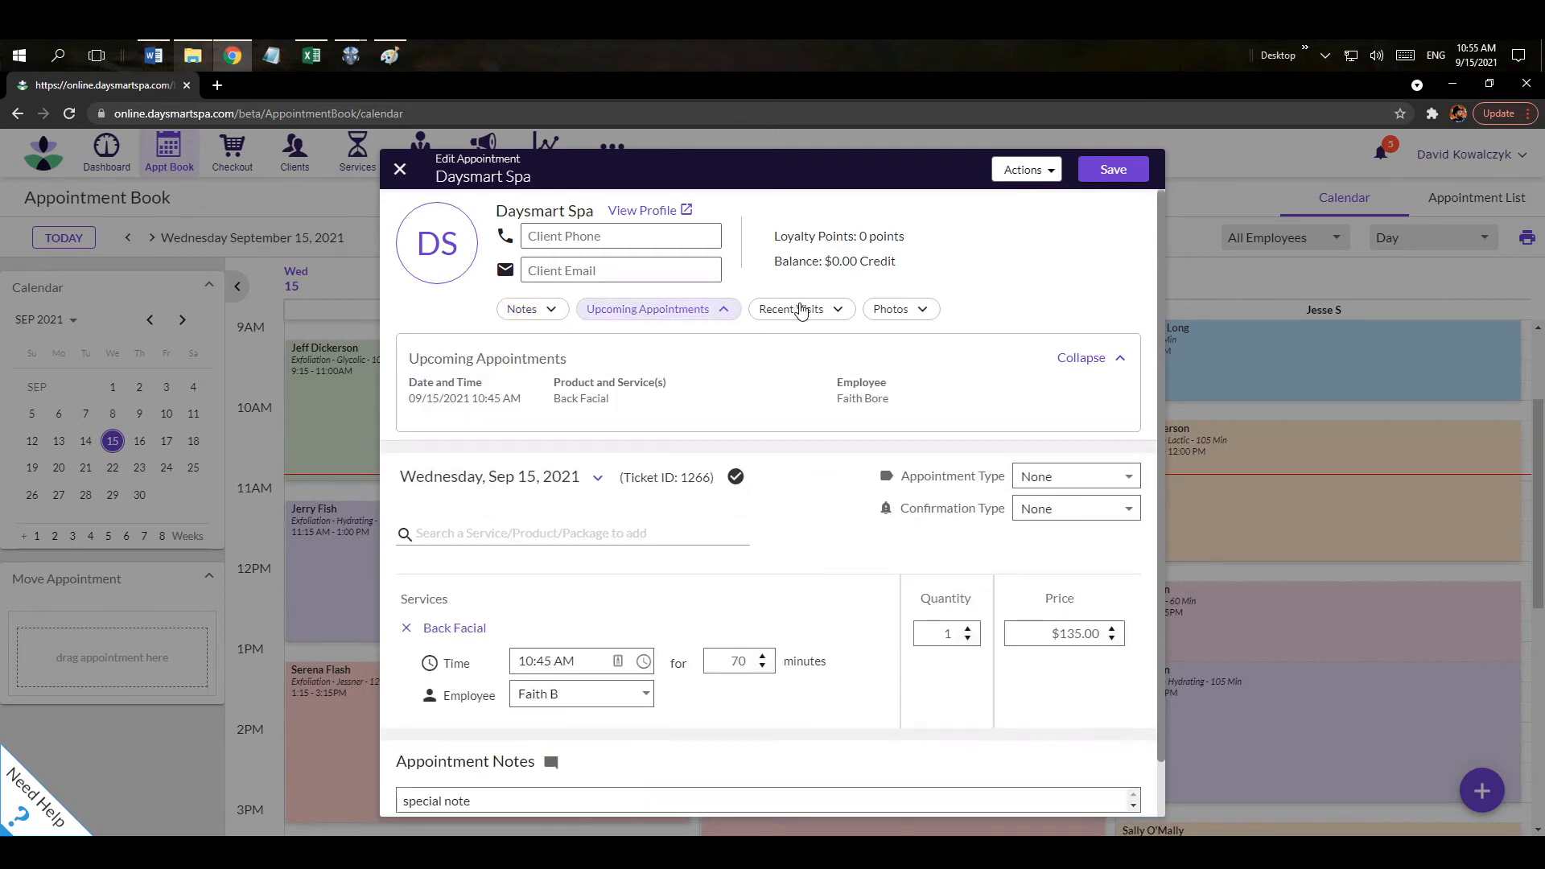
left_click(802, 311)
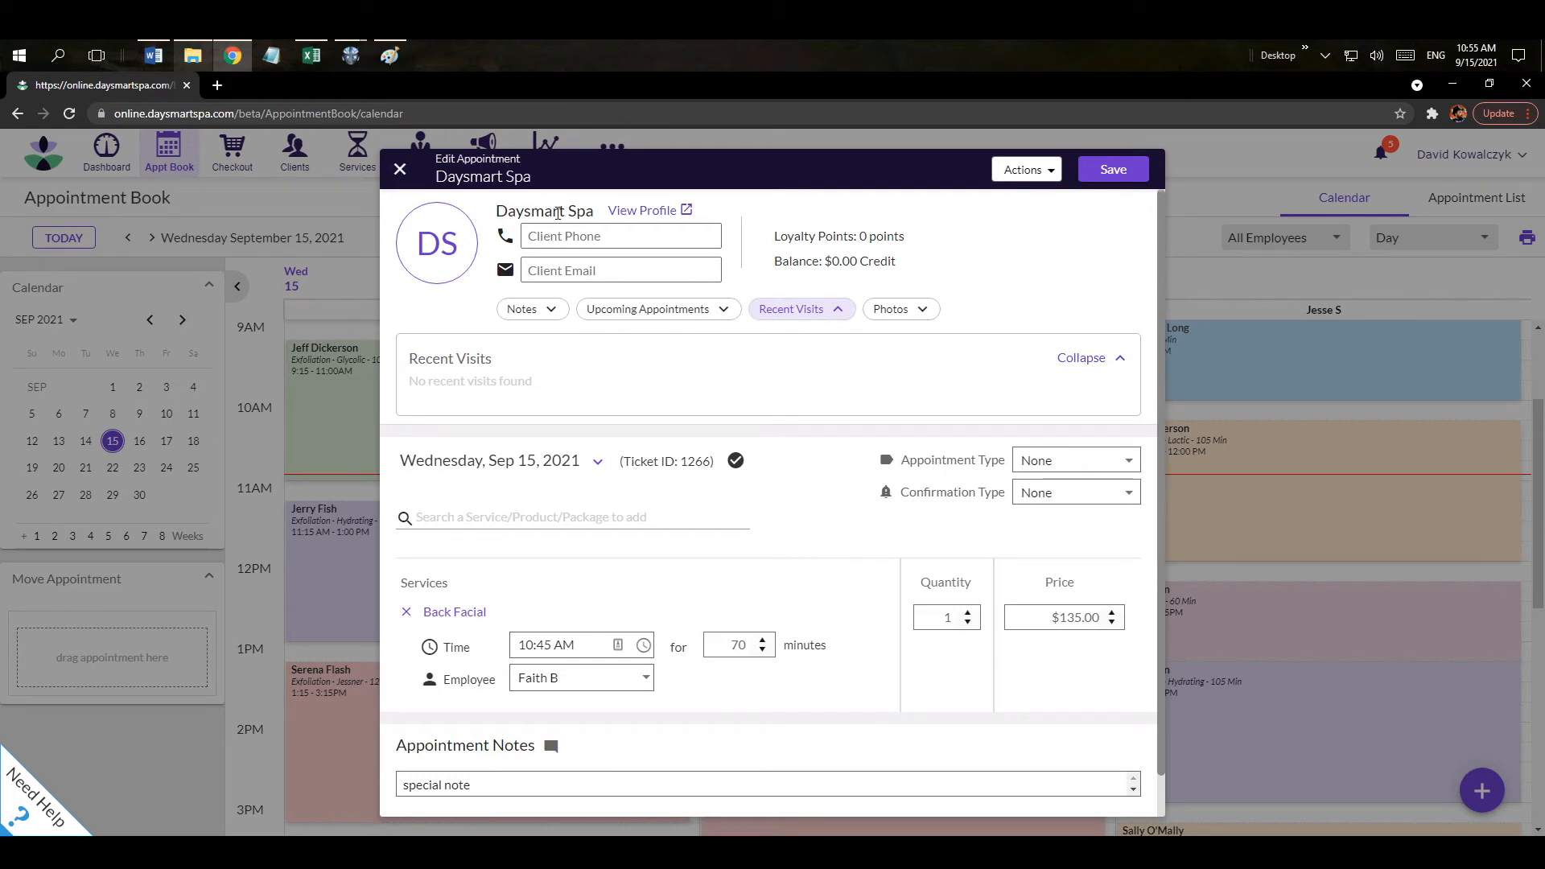
left_click_drag(508, 214, 590, 214)
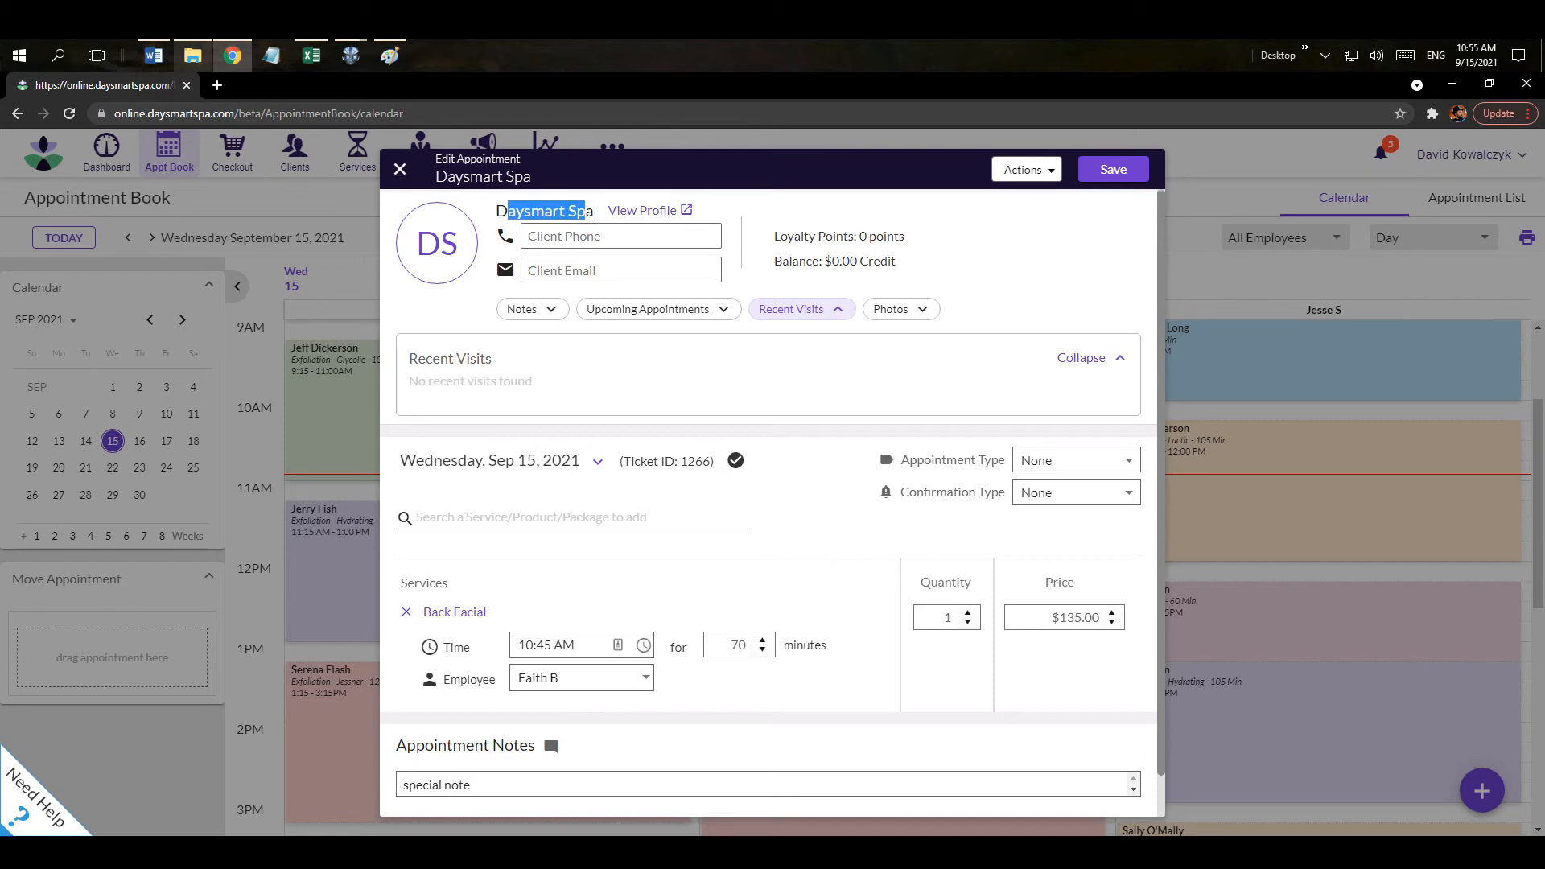
left_click(653, 214)
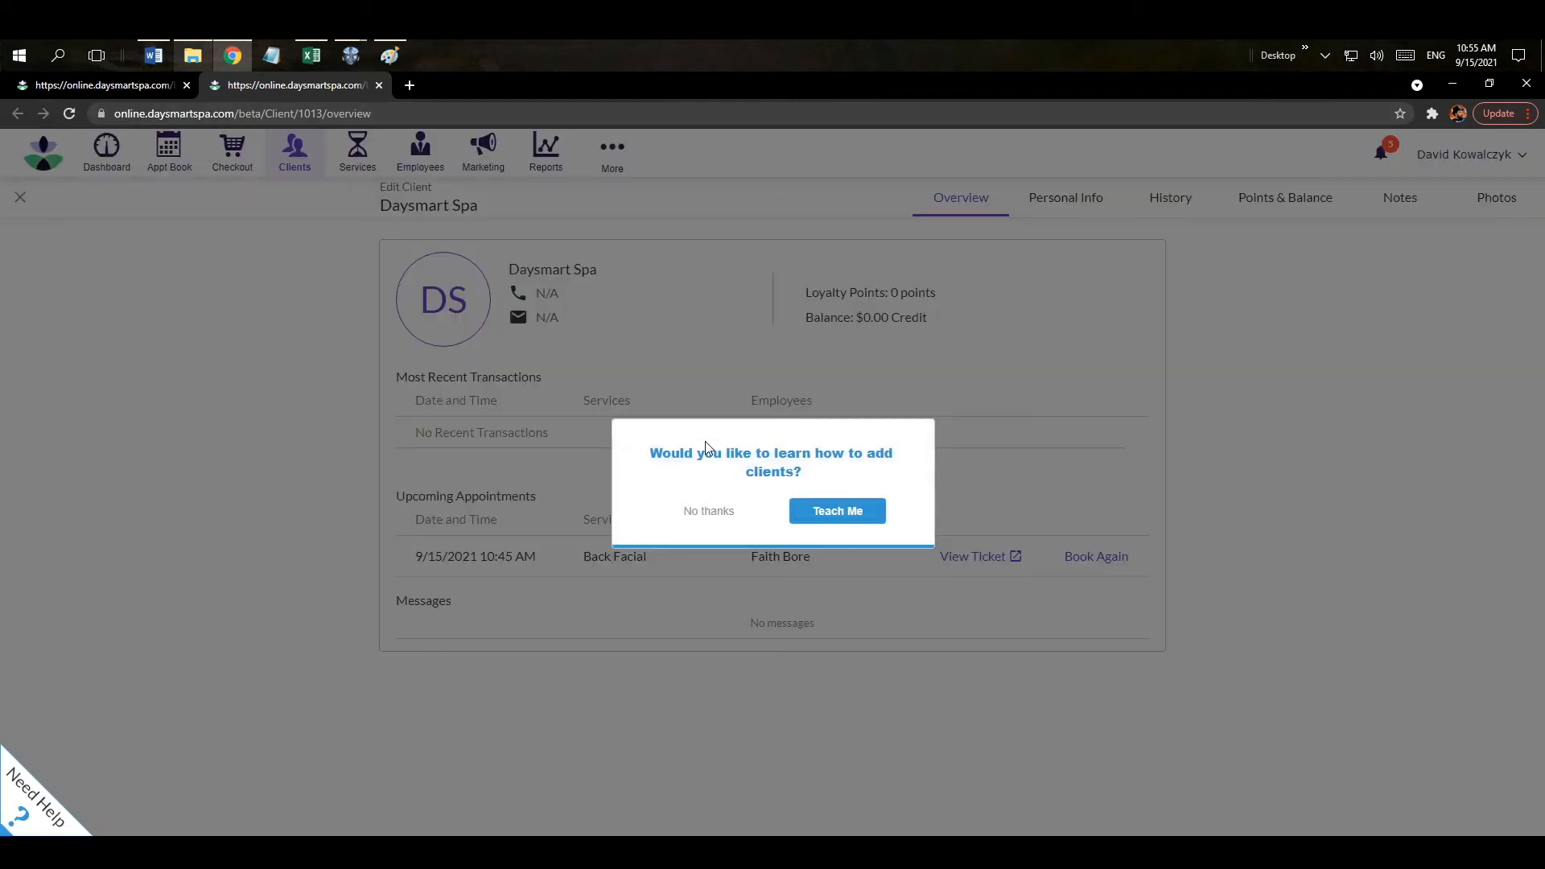
Dismiss the add-clients tutorial prompt and return to the client's profile.
left_click(710, 512)
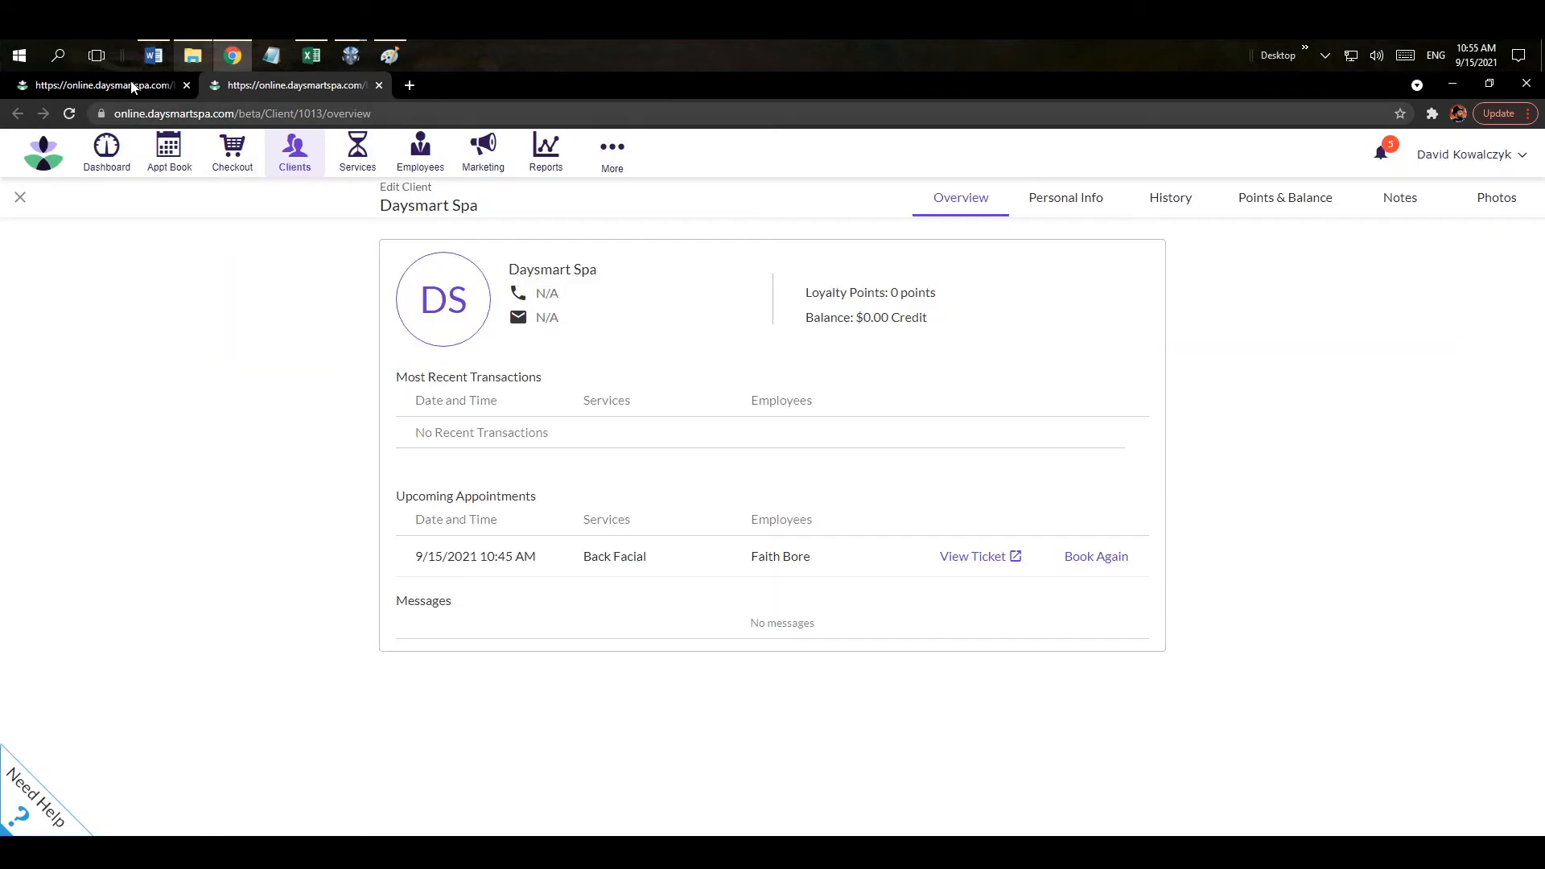
left_click(130, 84)
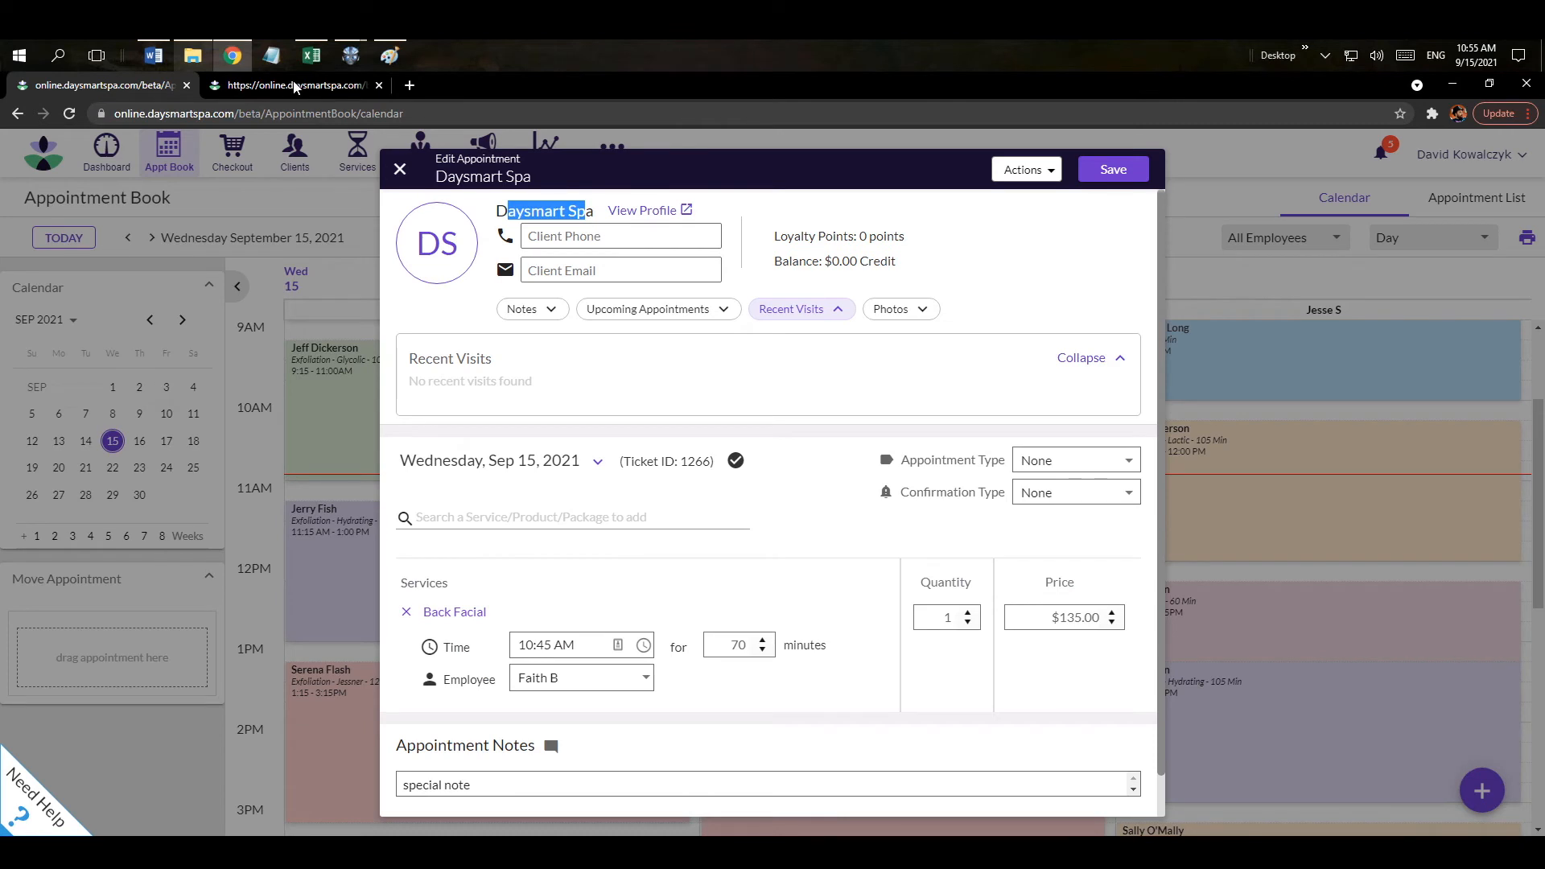
left_click(295, 86)
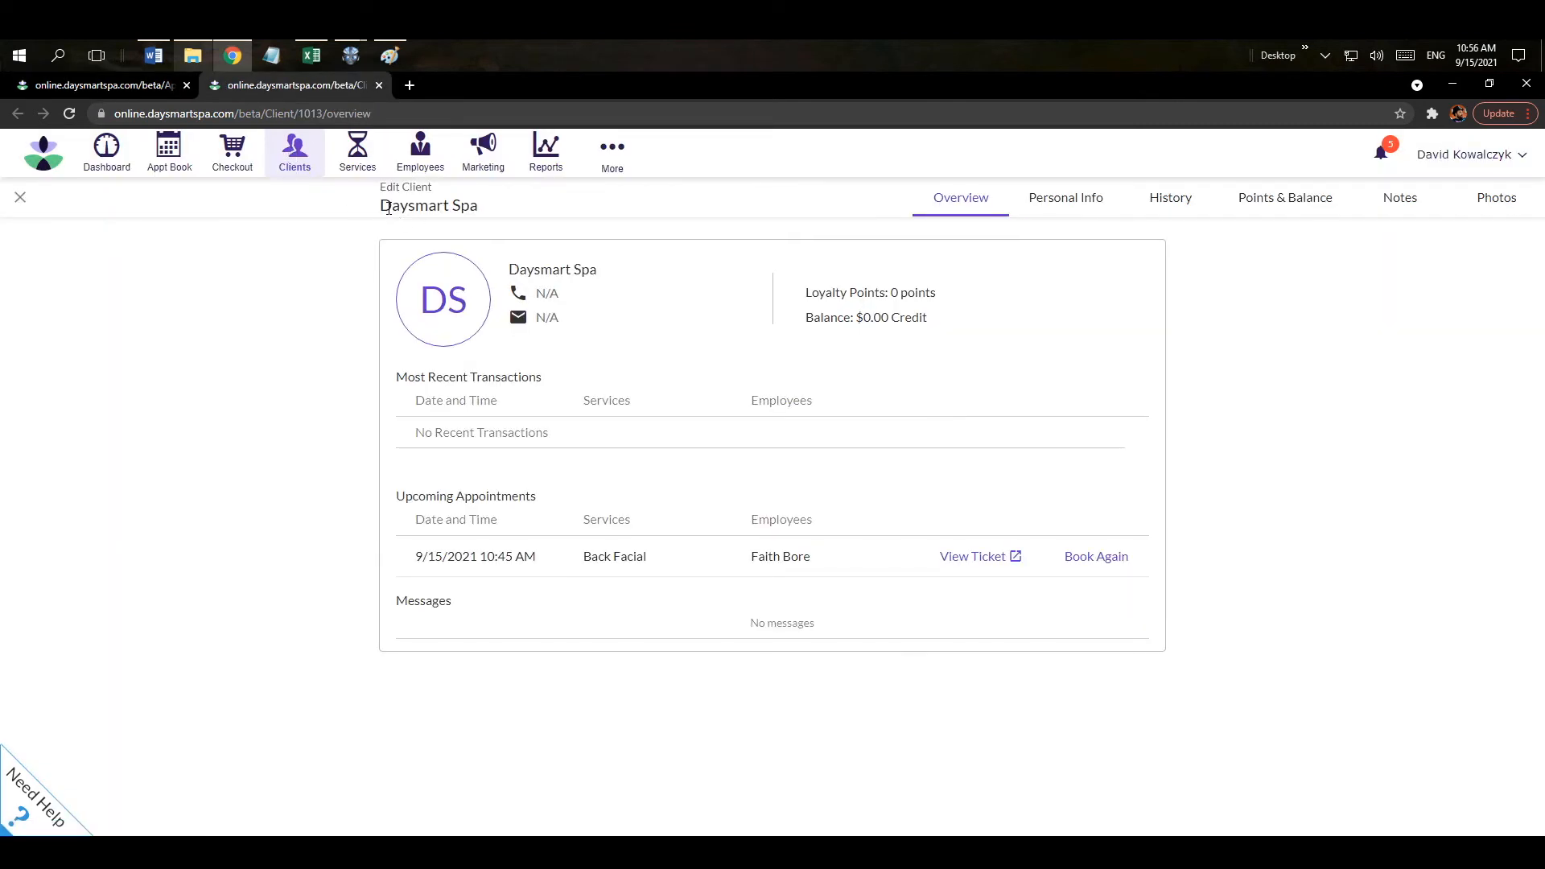
left_click_drag(391, 207, 477, 208)
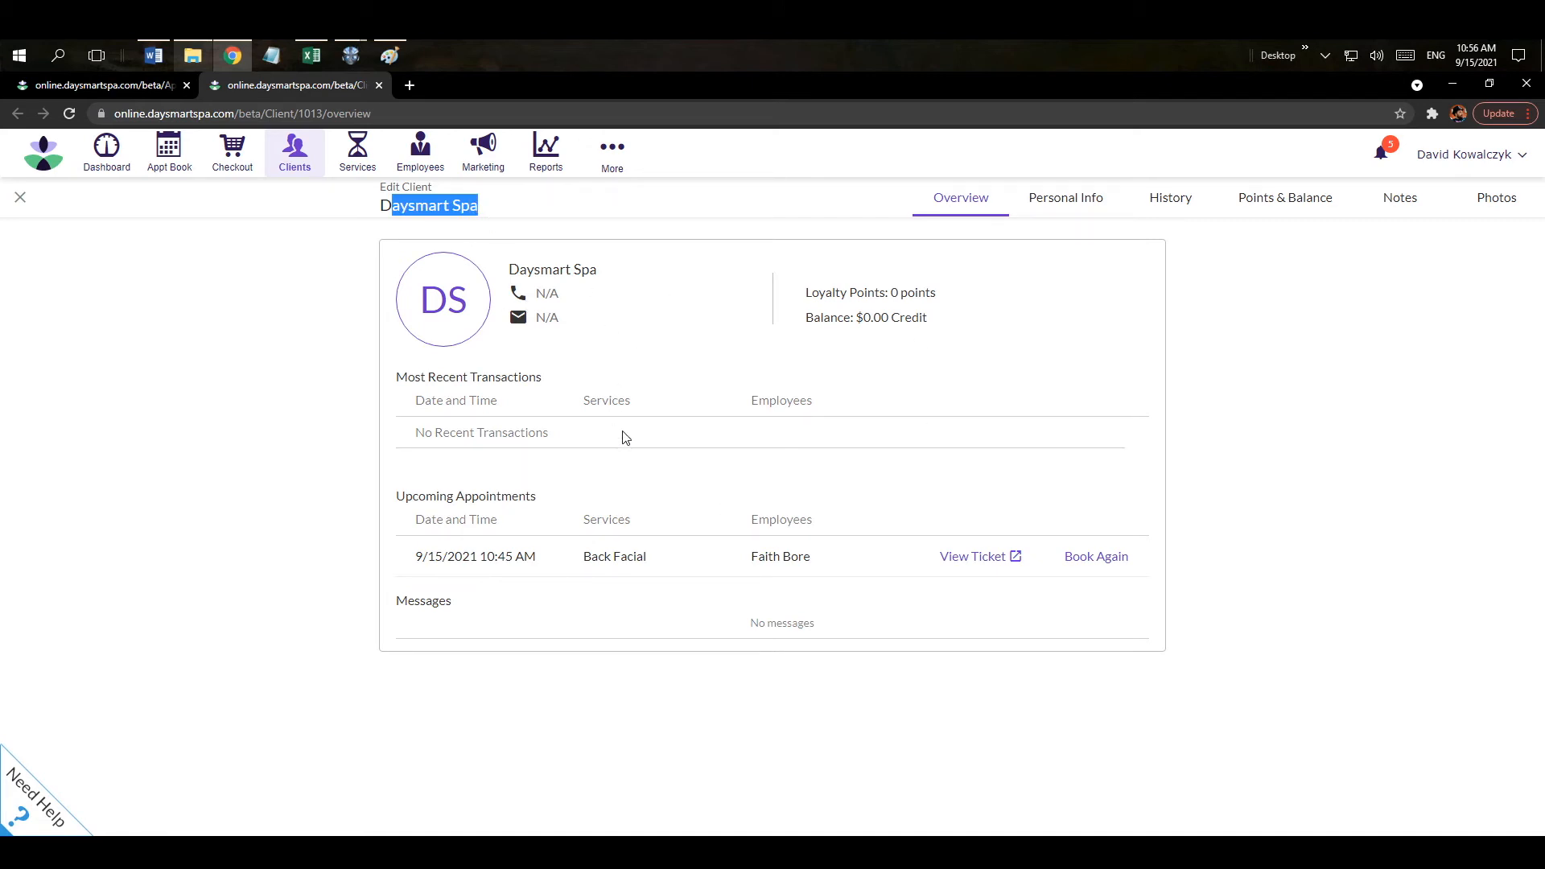
Review the Personal Info, History, Points & Balance, Notes and Photos sections of the profile.
left_click(1064, 203)
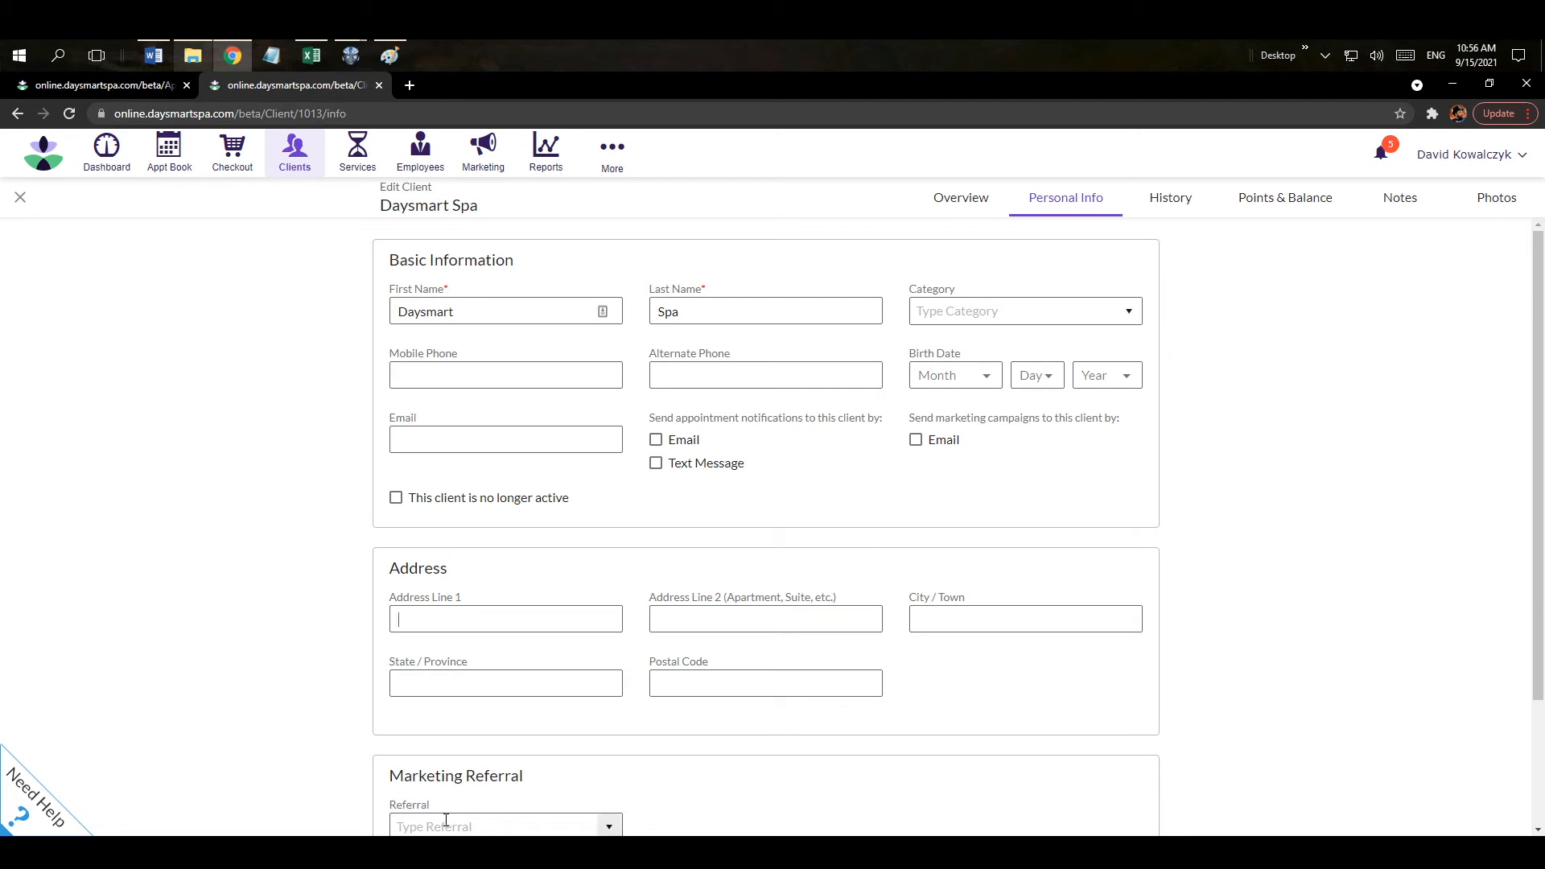
scroll(561, 747, "down", 2)
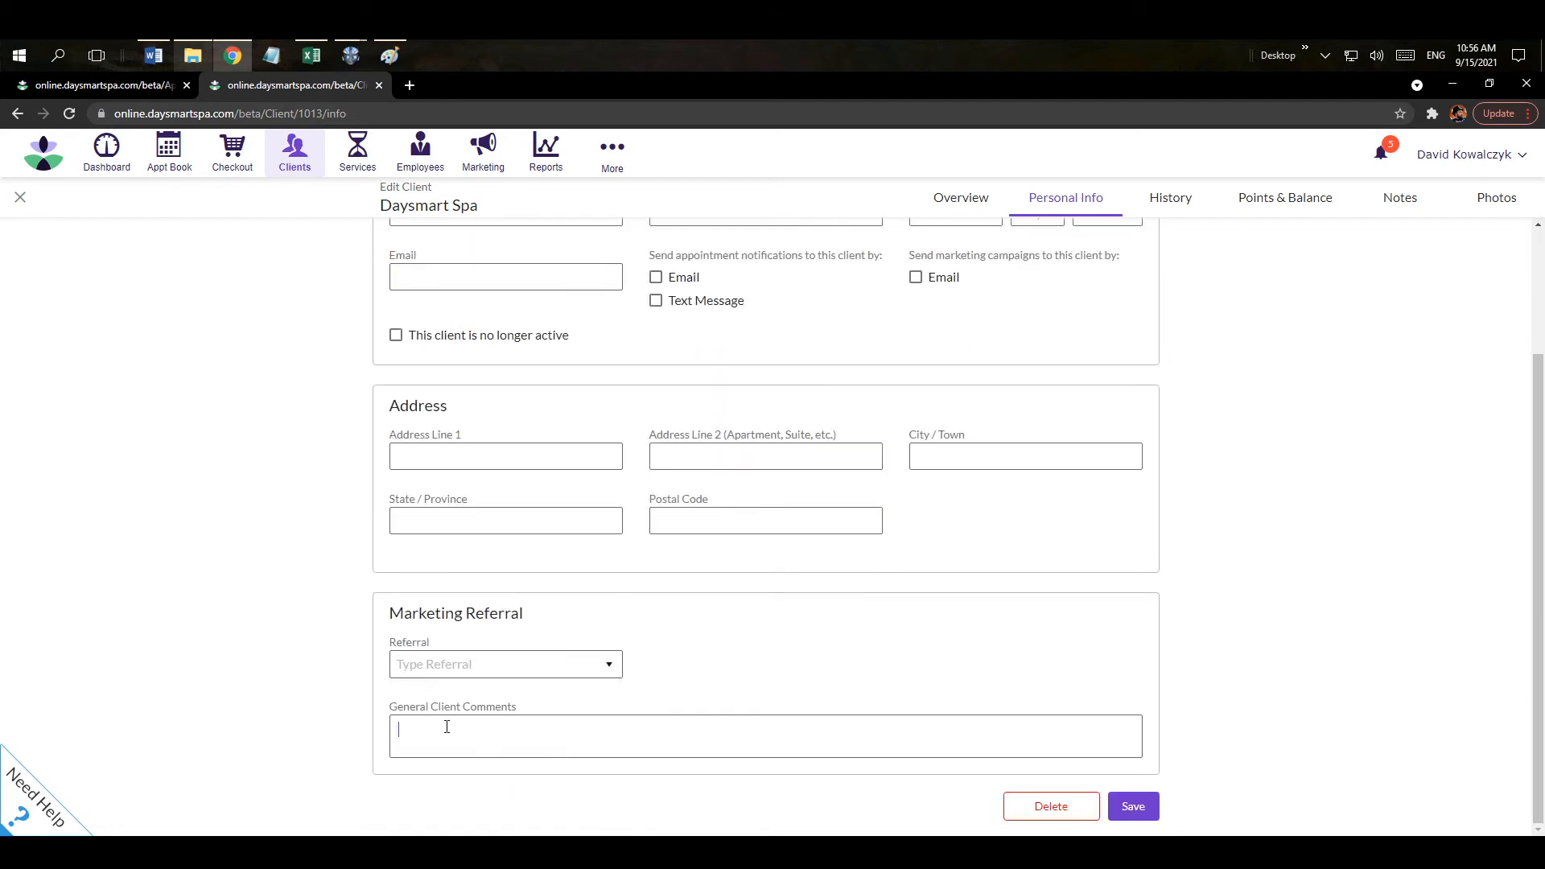
scroll(447, 727, "up", 3)
left_click(1171, 200)
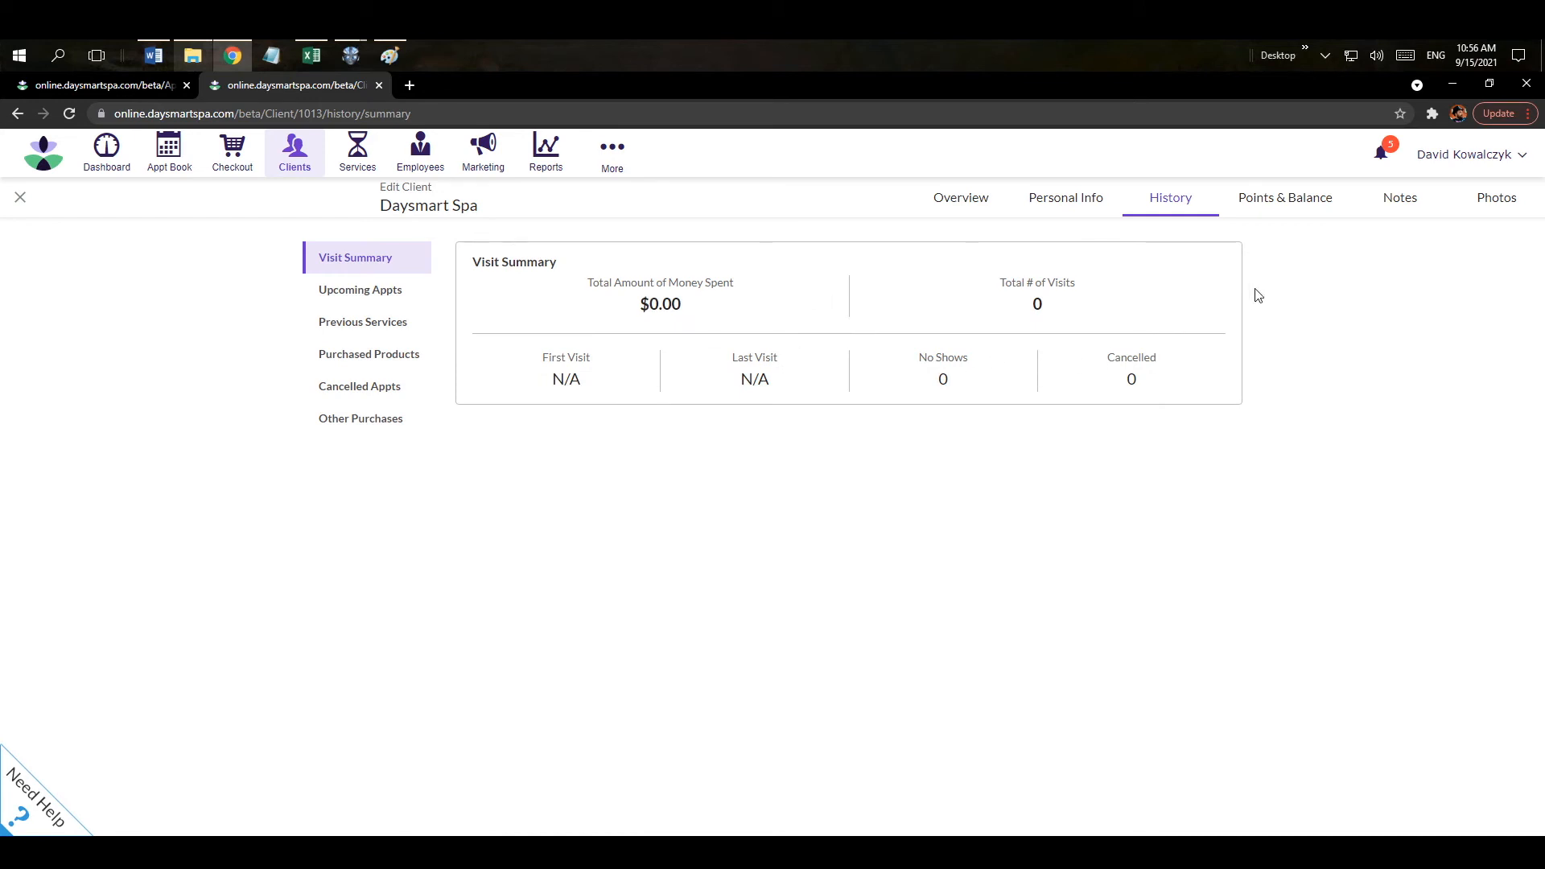
left_click(1272, 207)
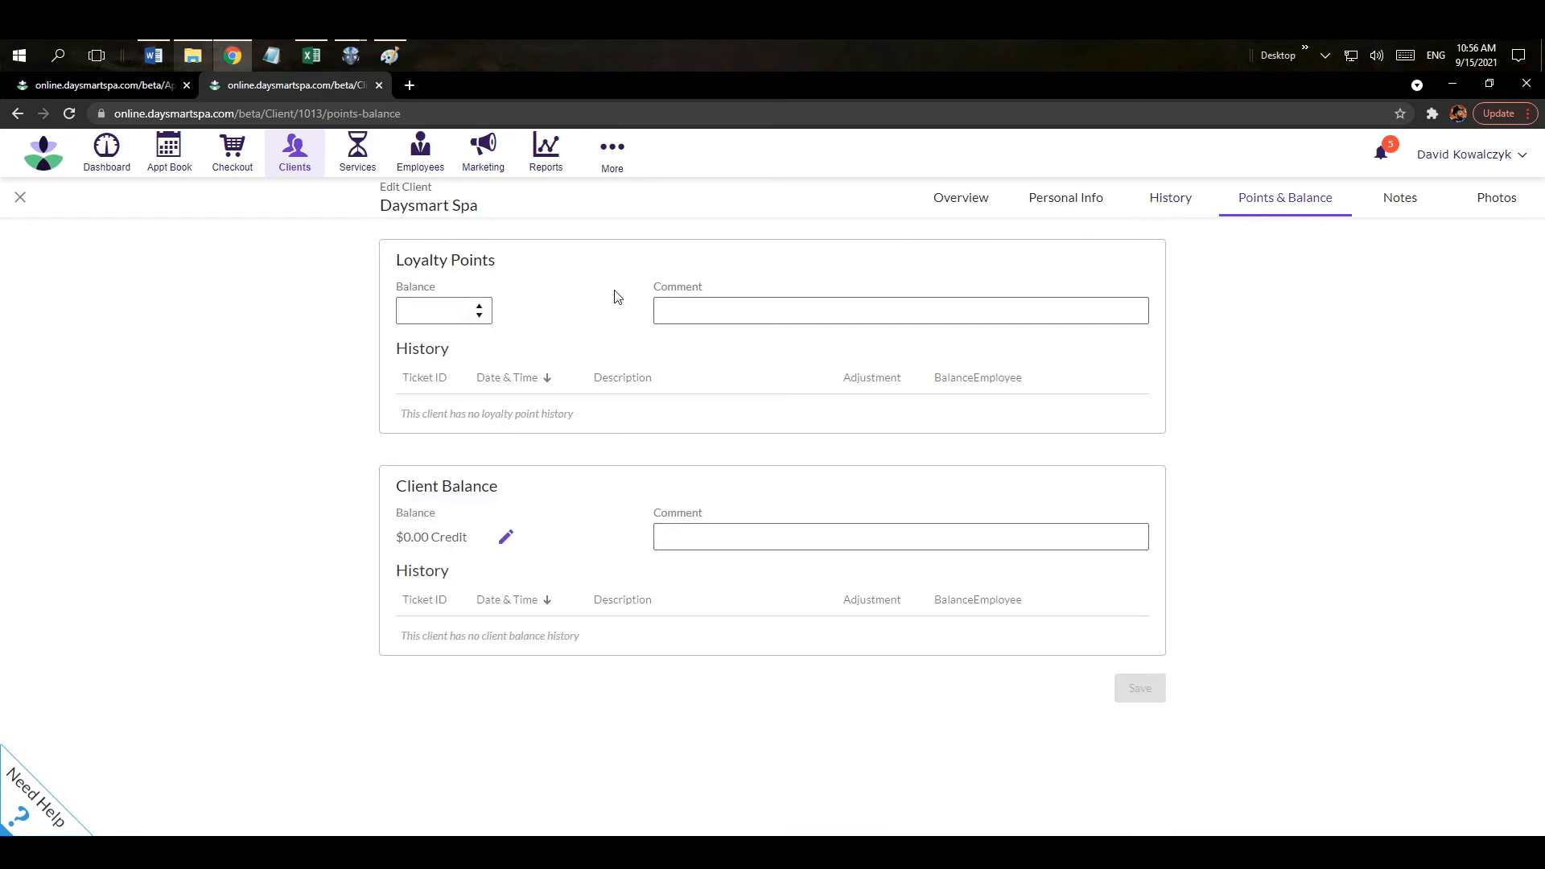
left_click(1405, 202)
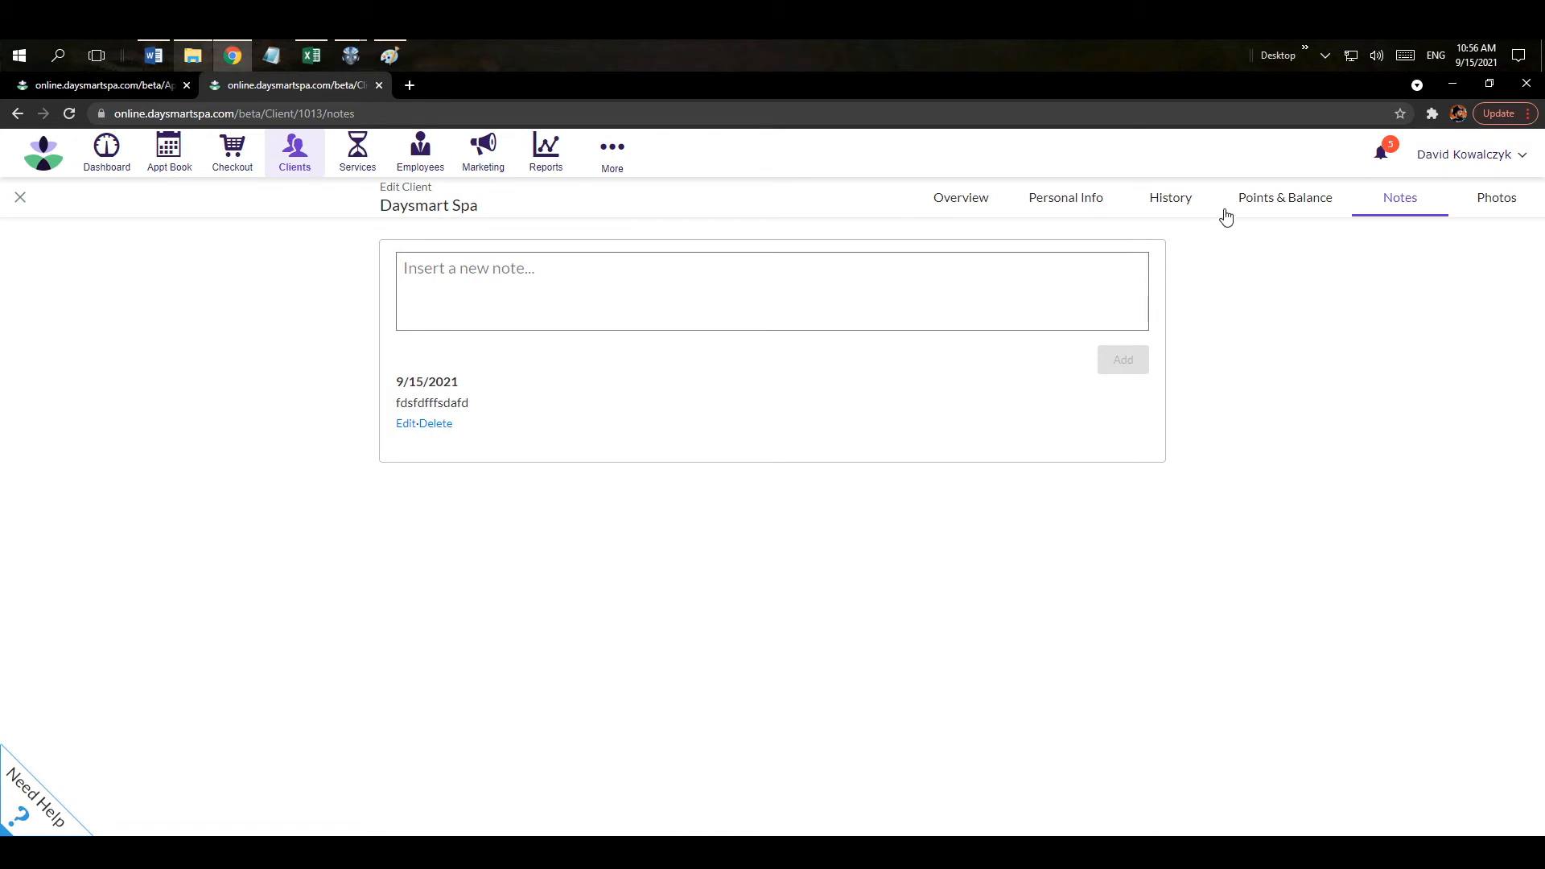
left_click(1502, 207)
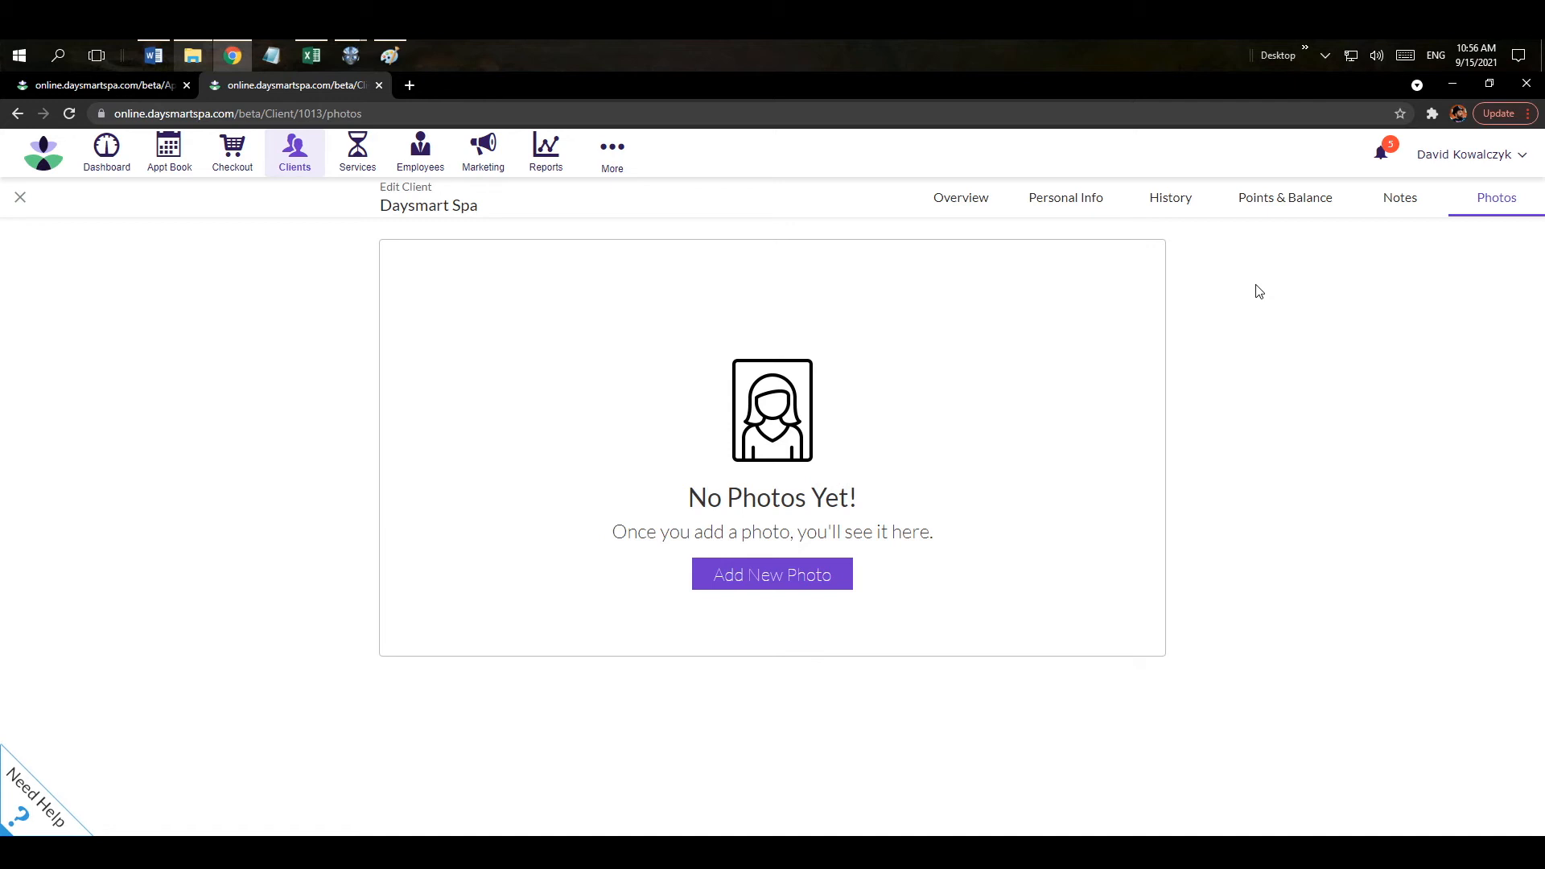
Close the profile and add a 15-minute, $150.00 Brow Maintenance Laser Removal, then save.
left_click(379, 85)
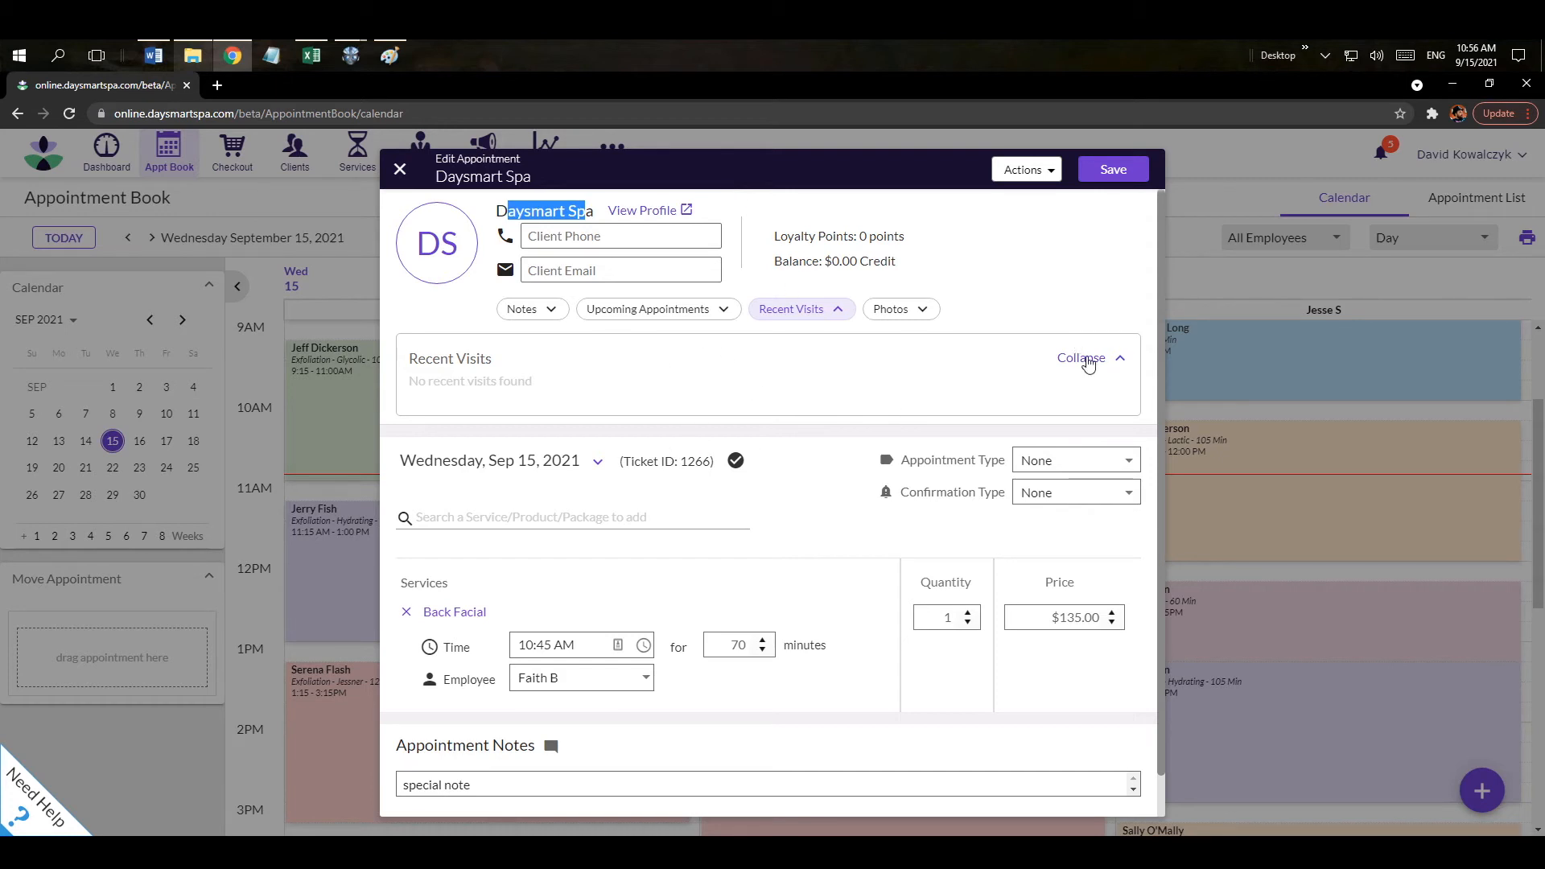
left_click(1084, 358)
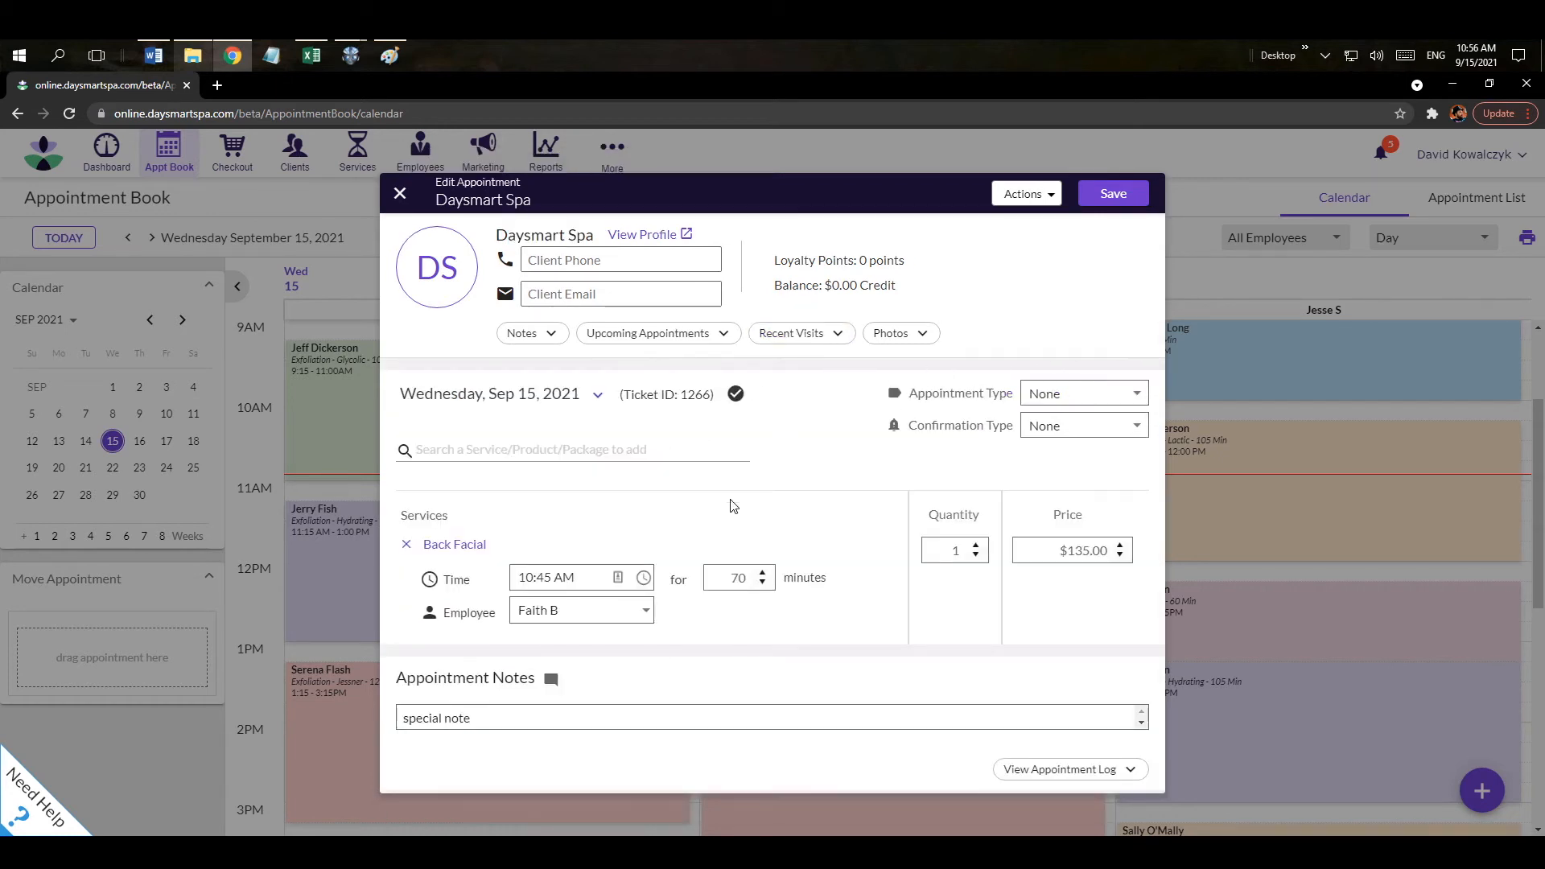
left_click(462, 453)
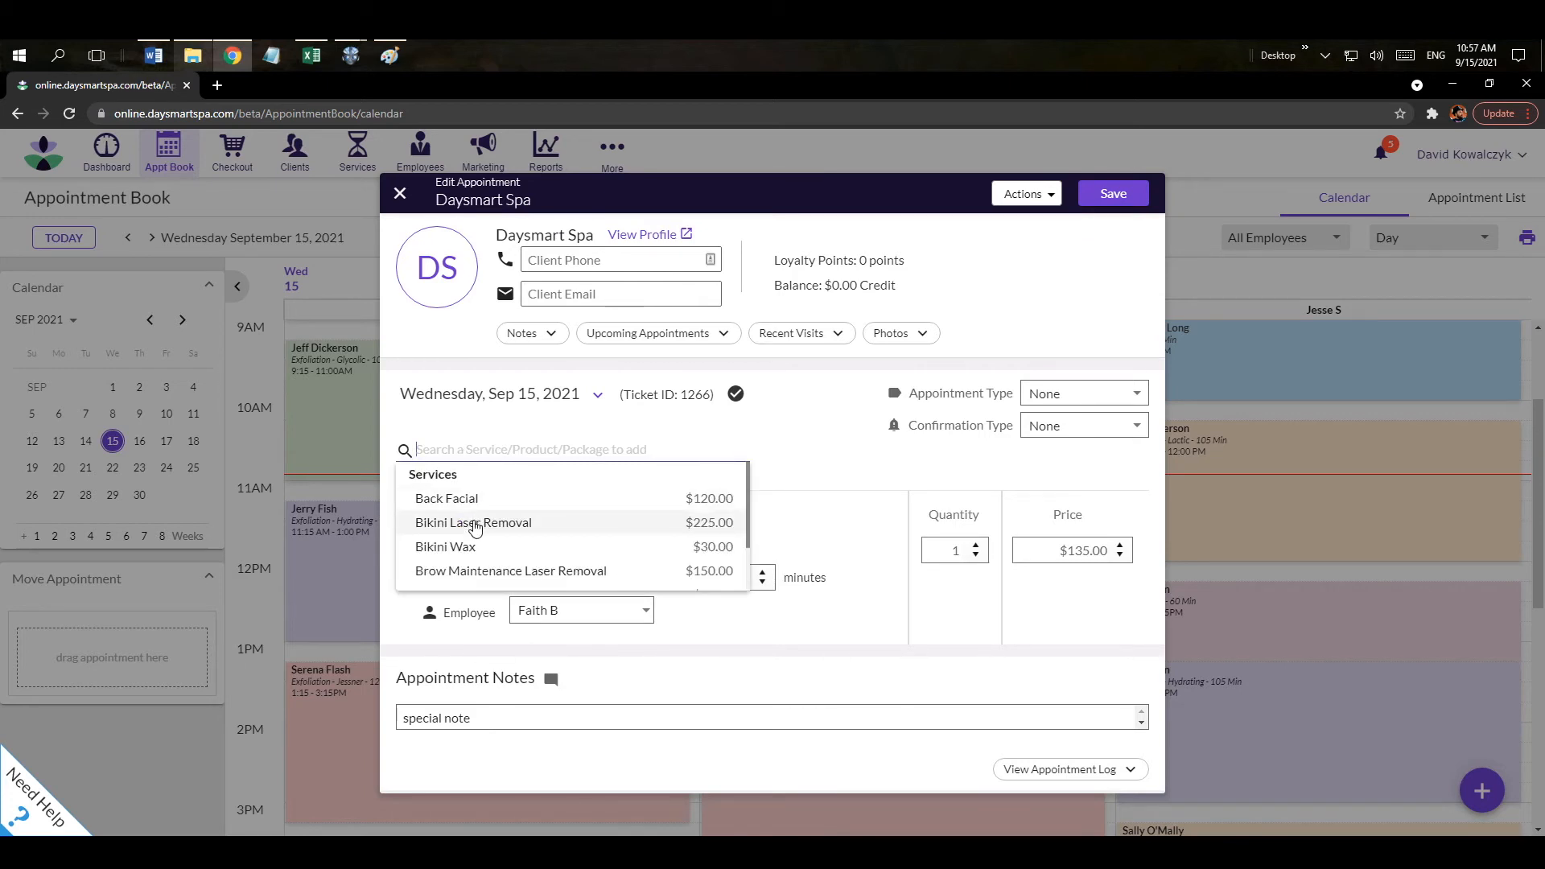
left_click(487, 576)
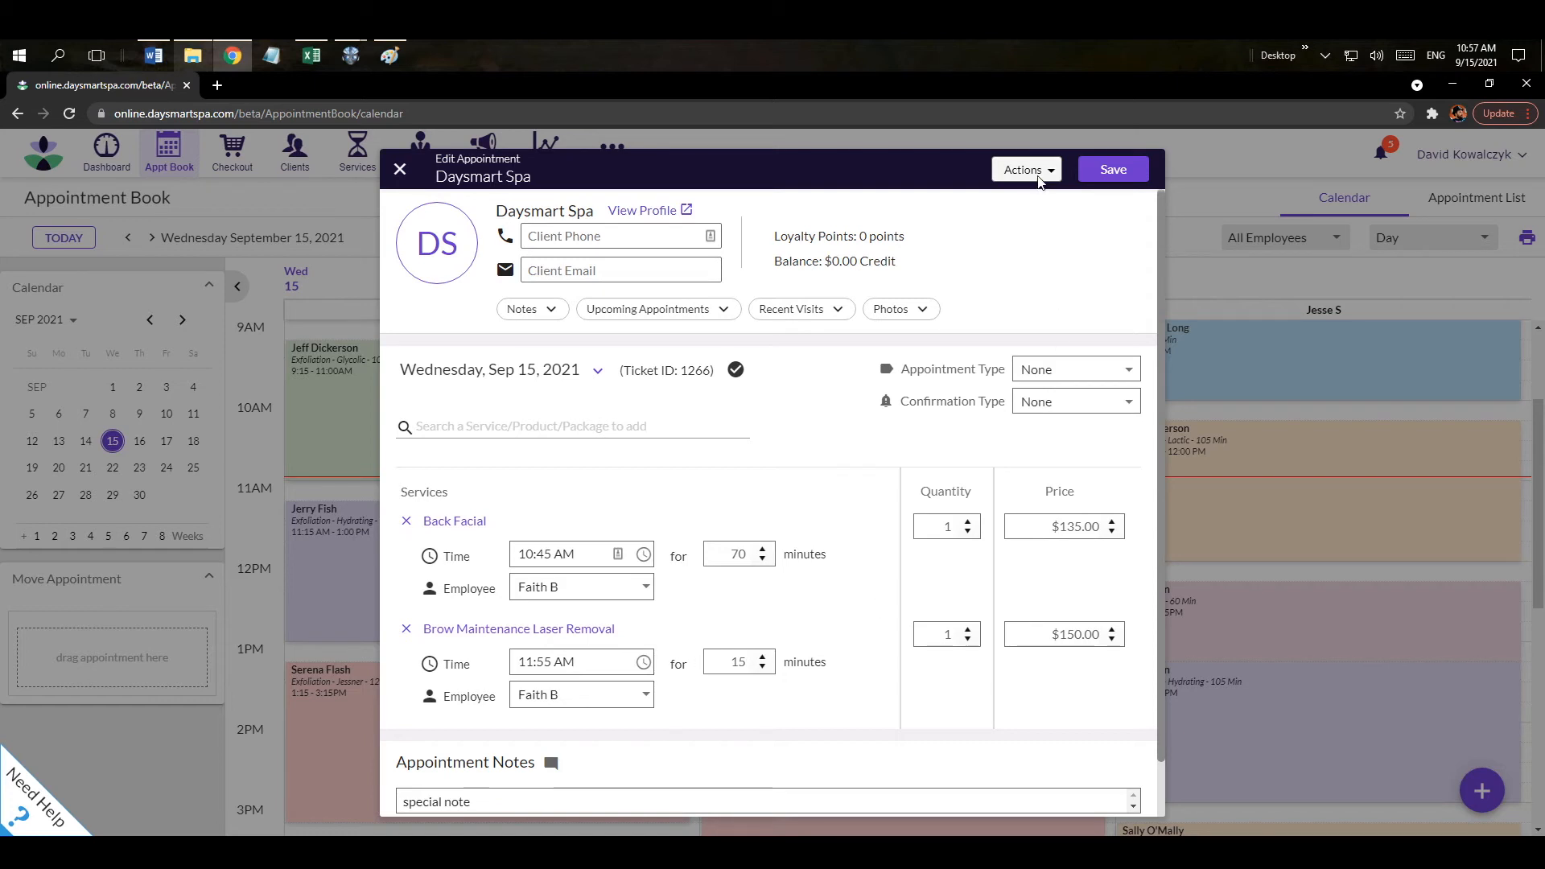
left_click(1112, 179)
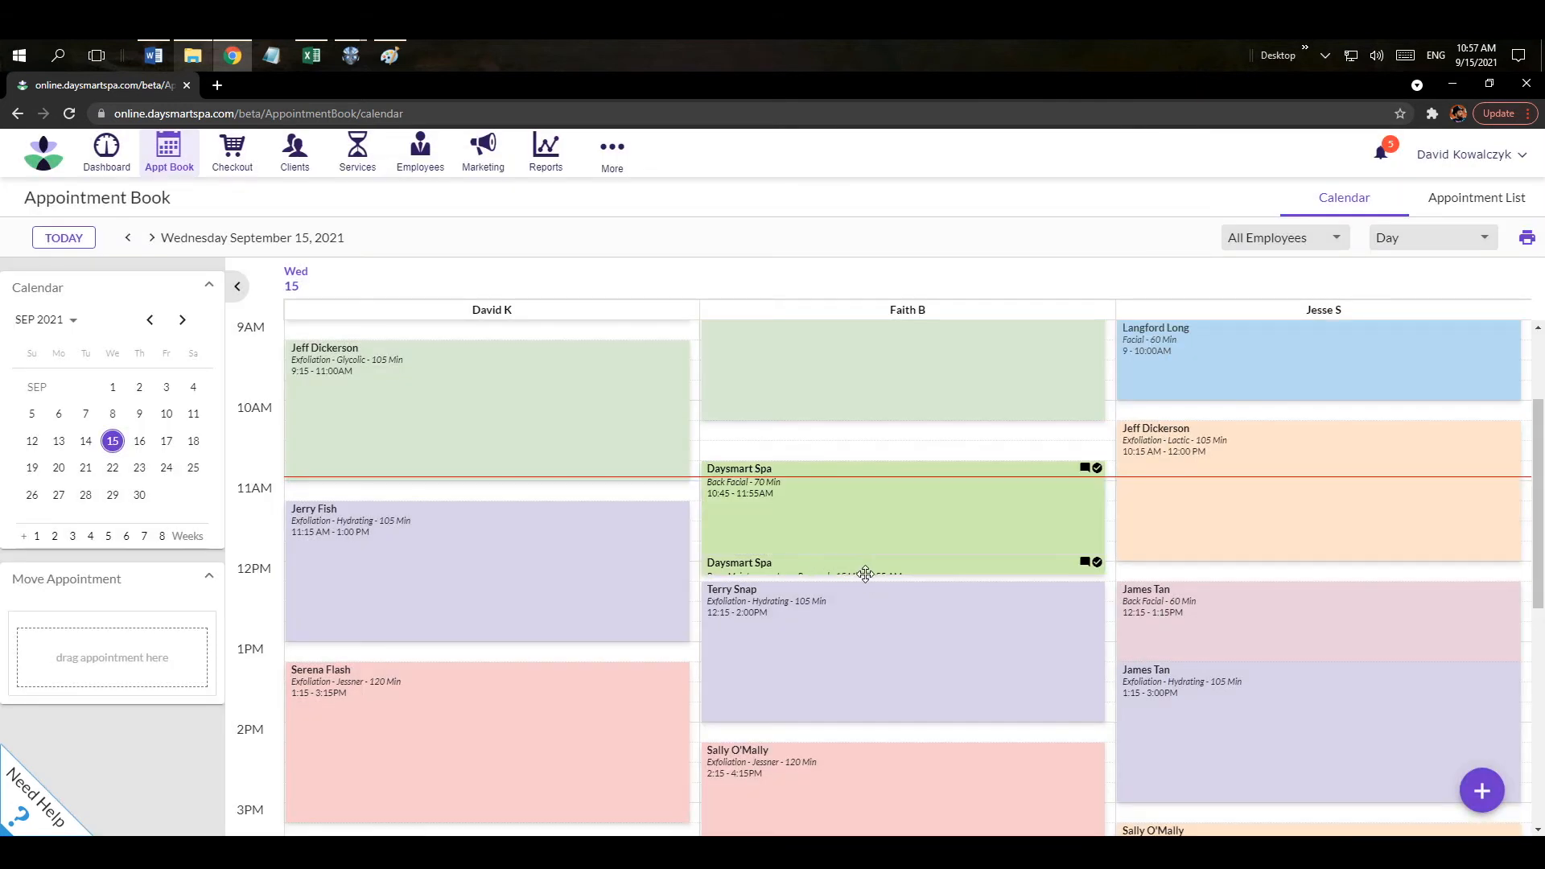
Check out the Back Facial and Brow Maintenance ticket, review its prices, and continue to payment.
left_click(956, 542)
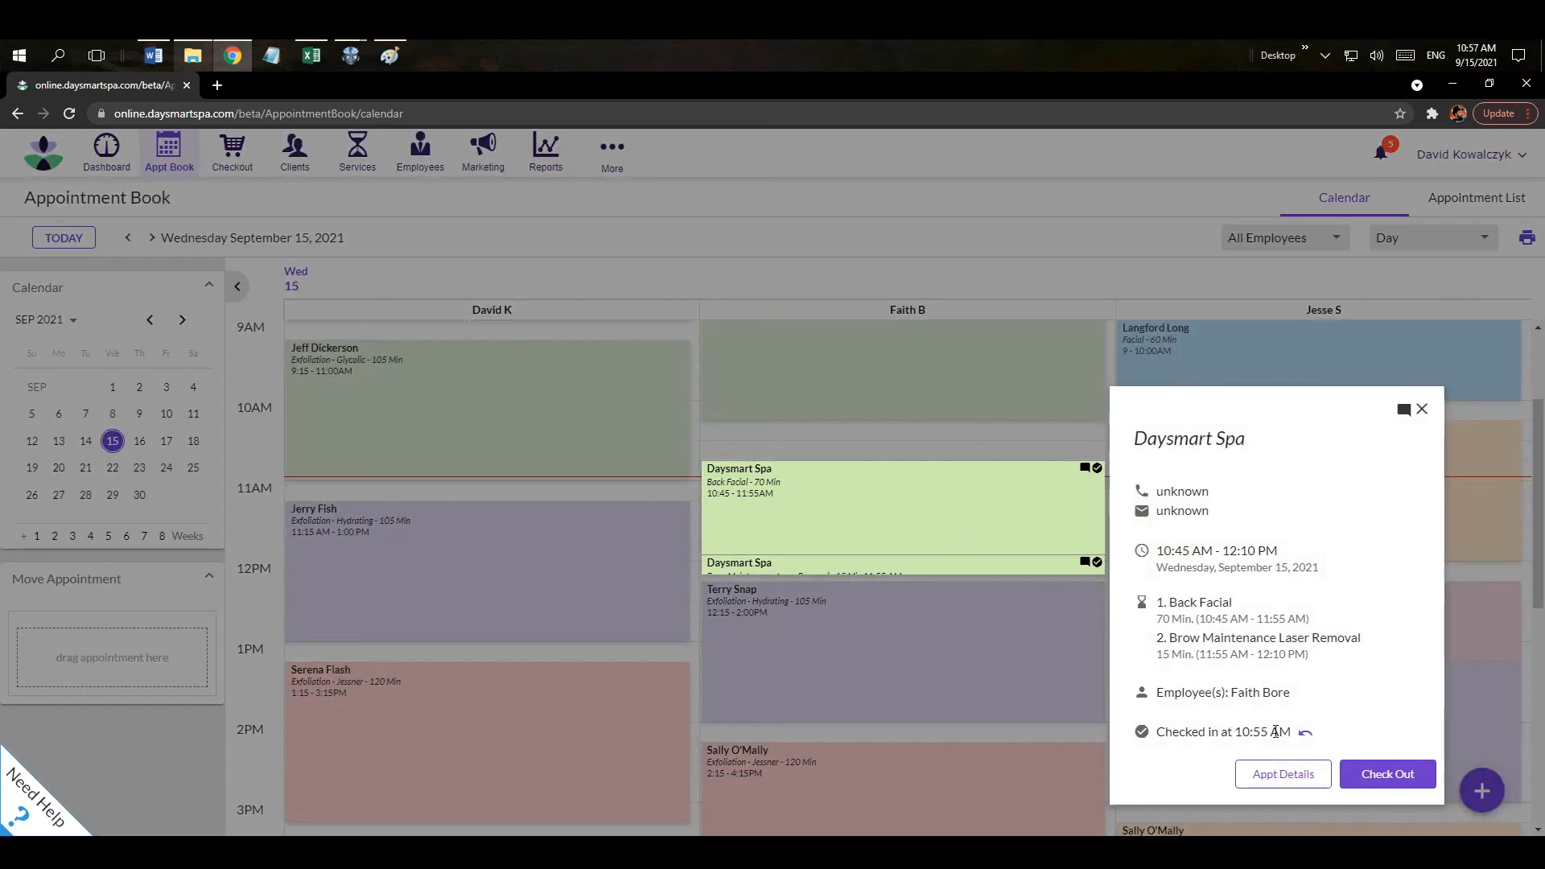
left_click(1385, 778)
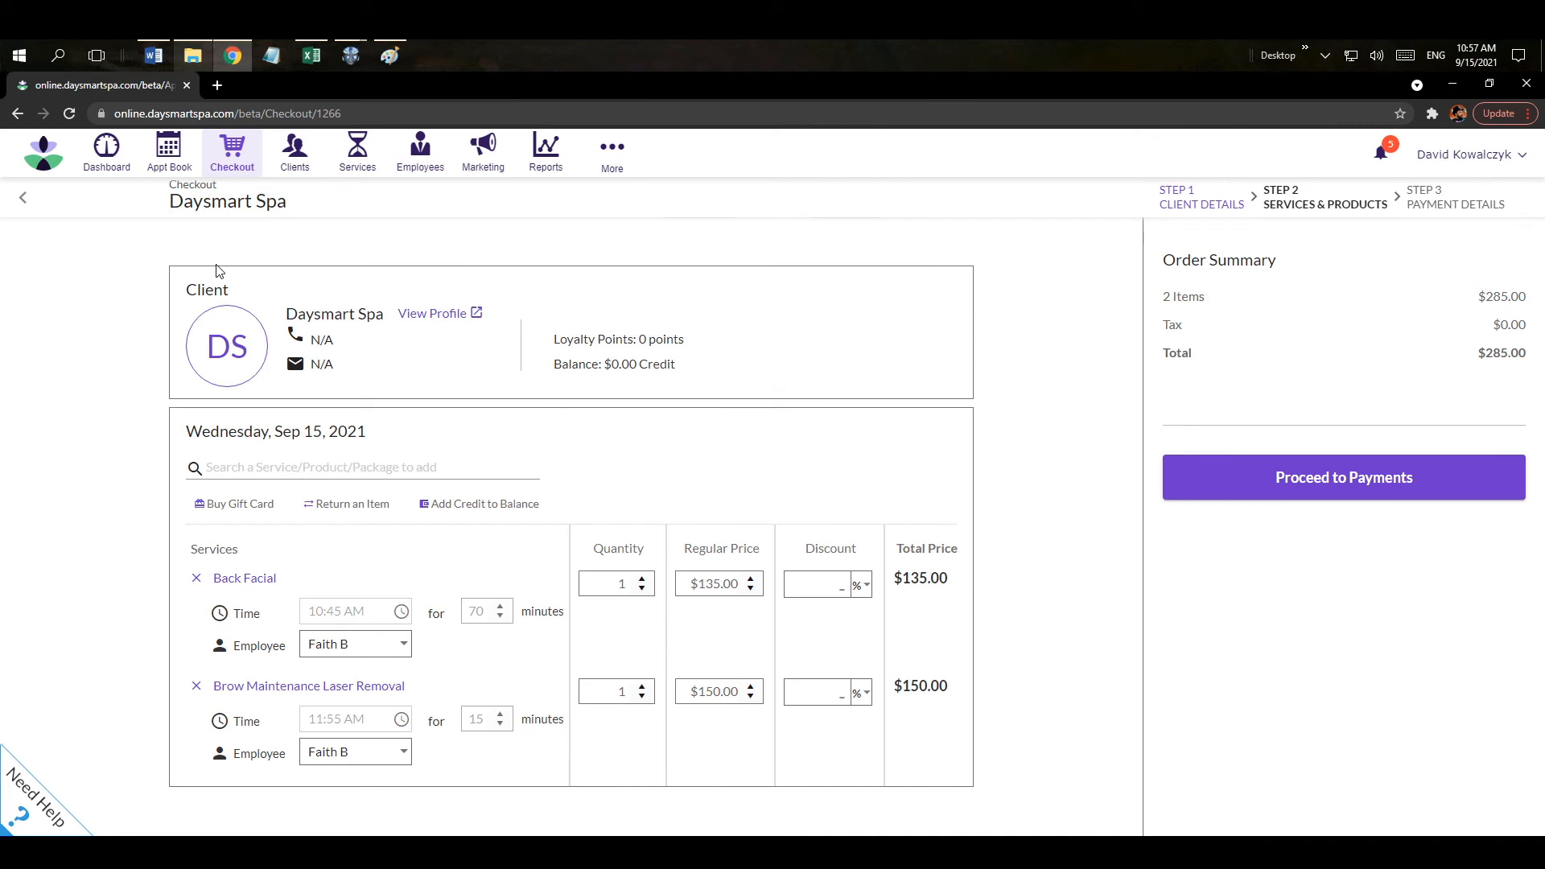
left_click(245, 473)
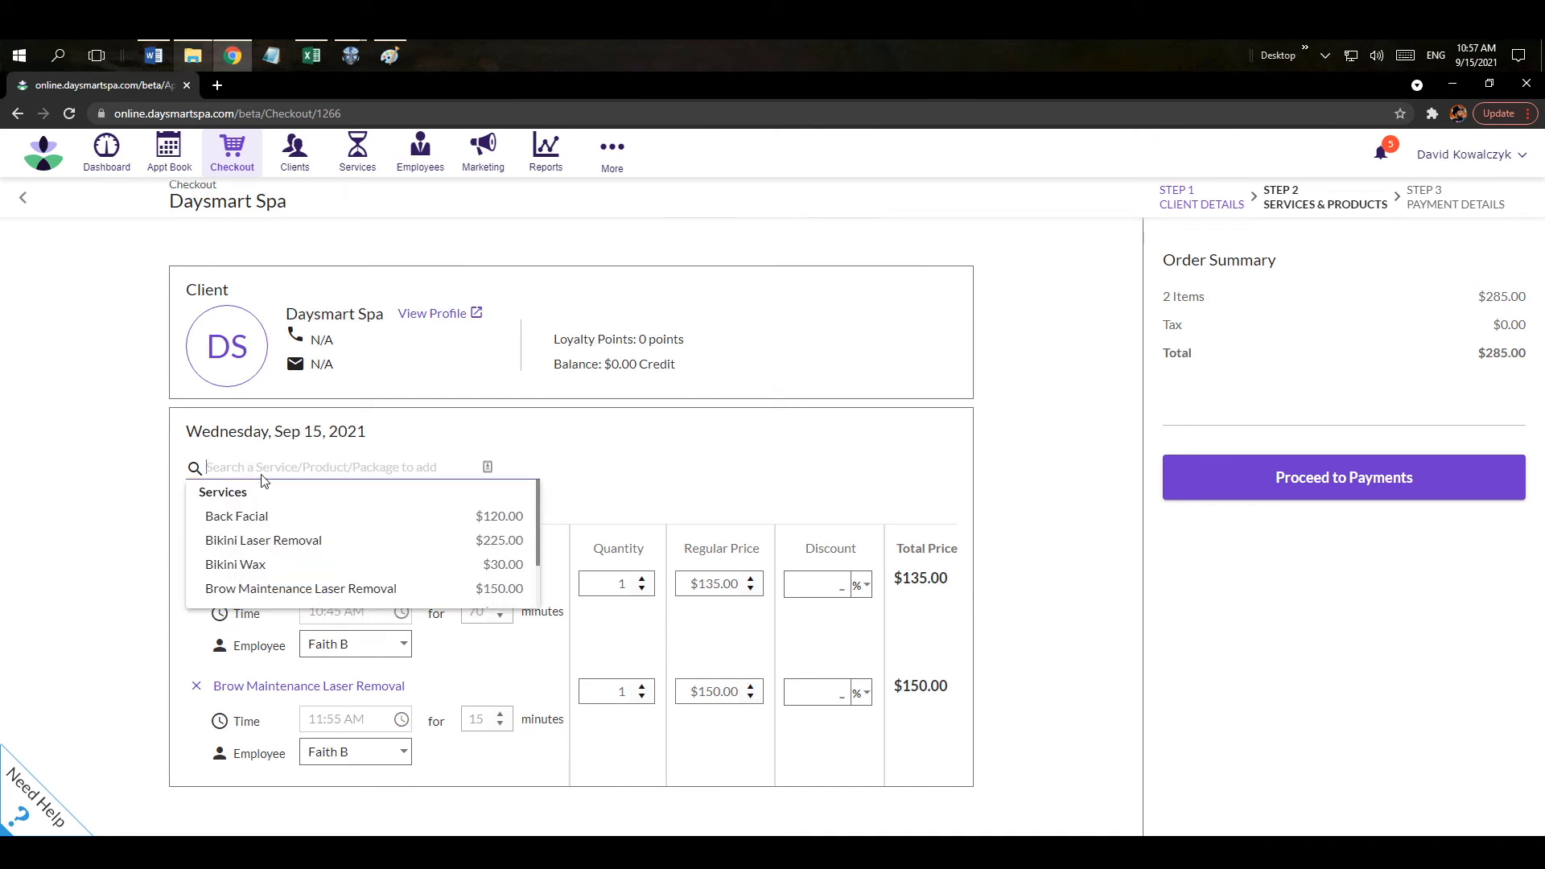
scroll(290, 519, "down", 2)
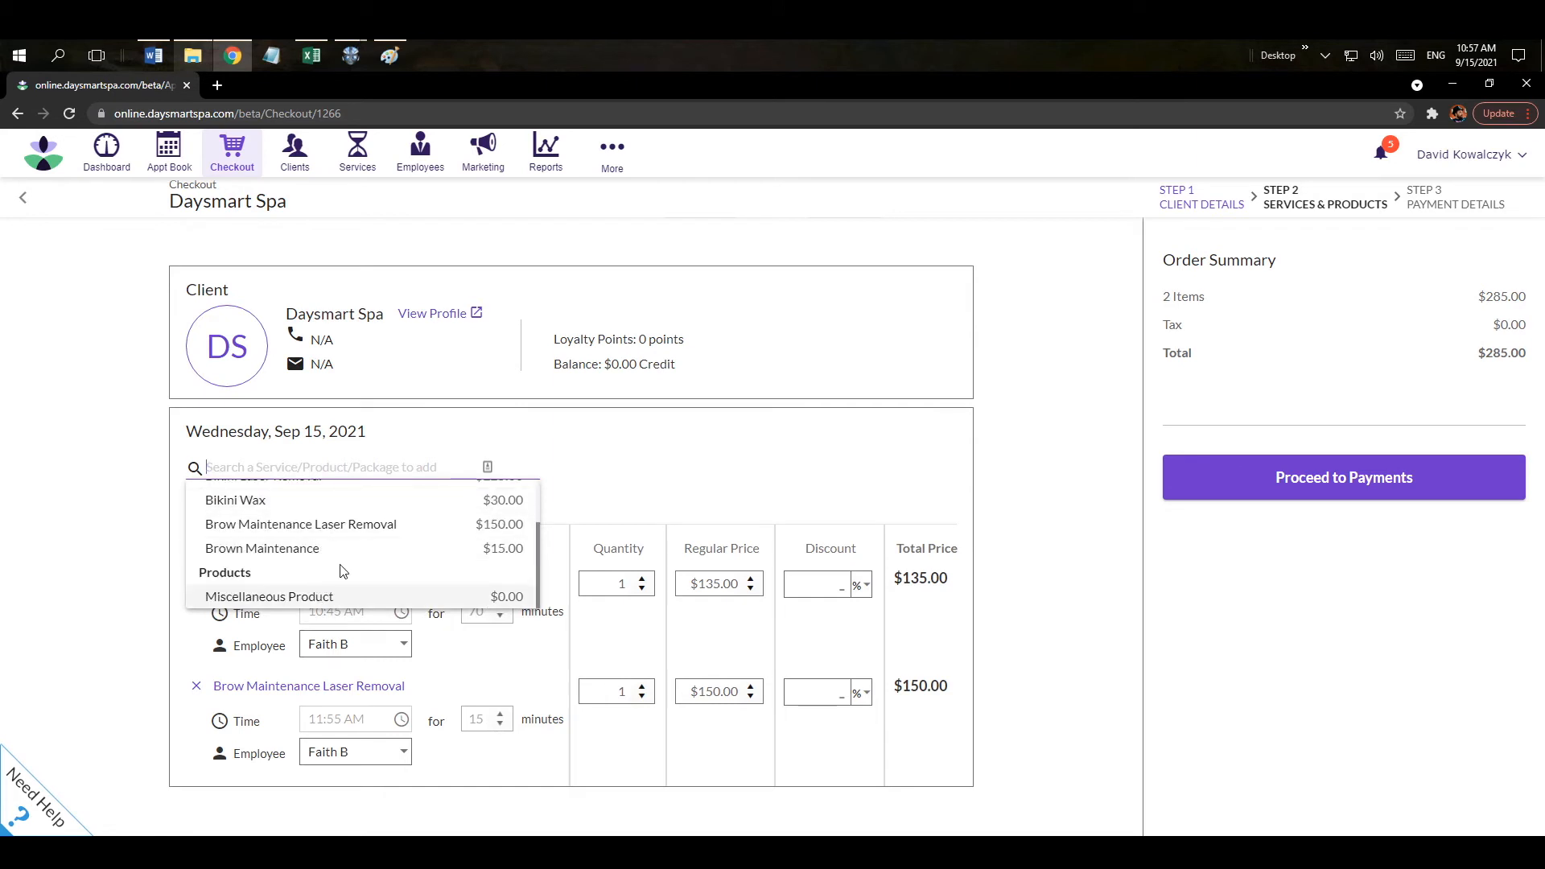
left_click(599, 458)
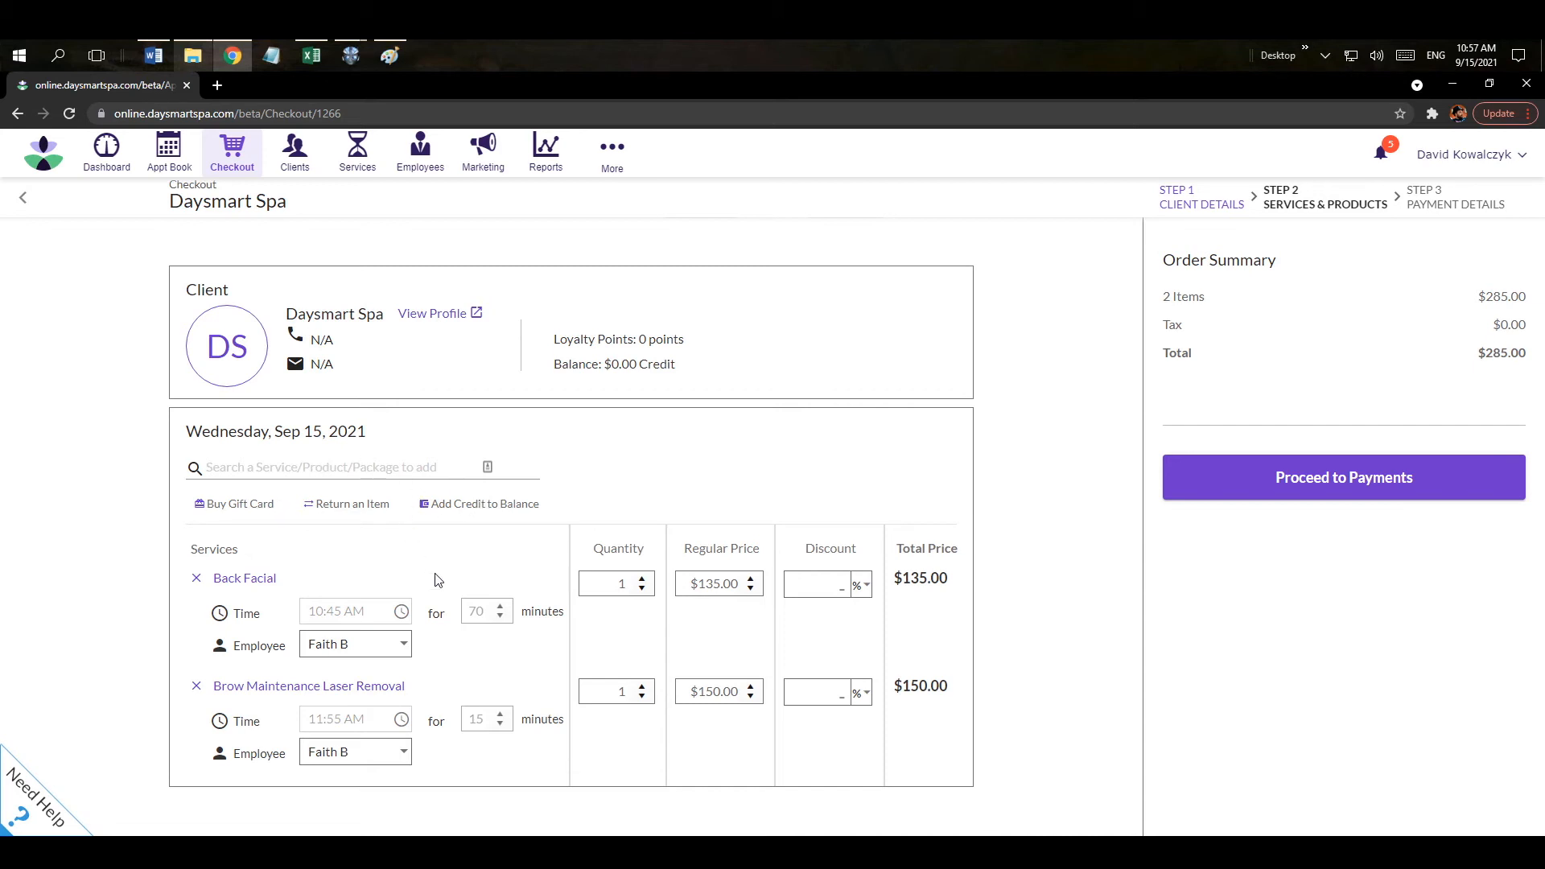
left_click(728, 584)
left_click(837, 594)
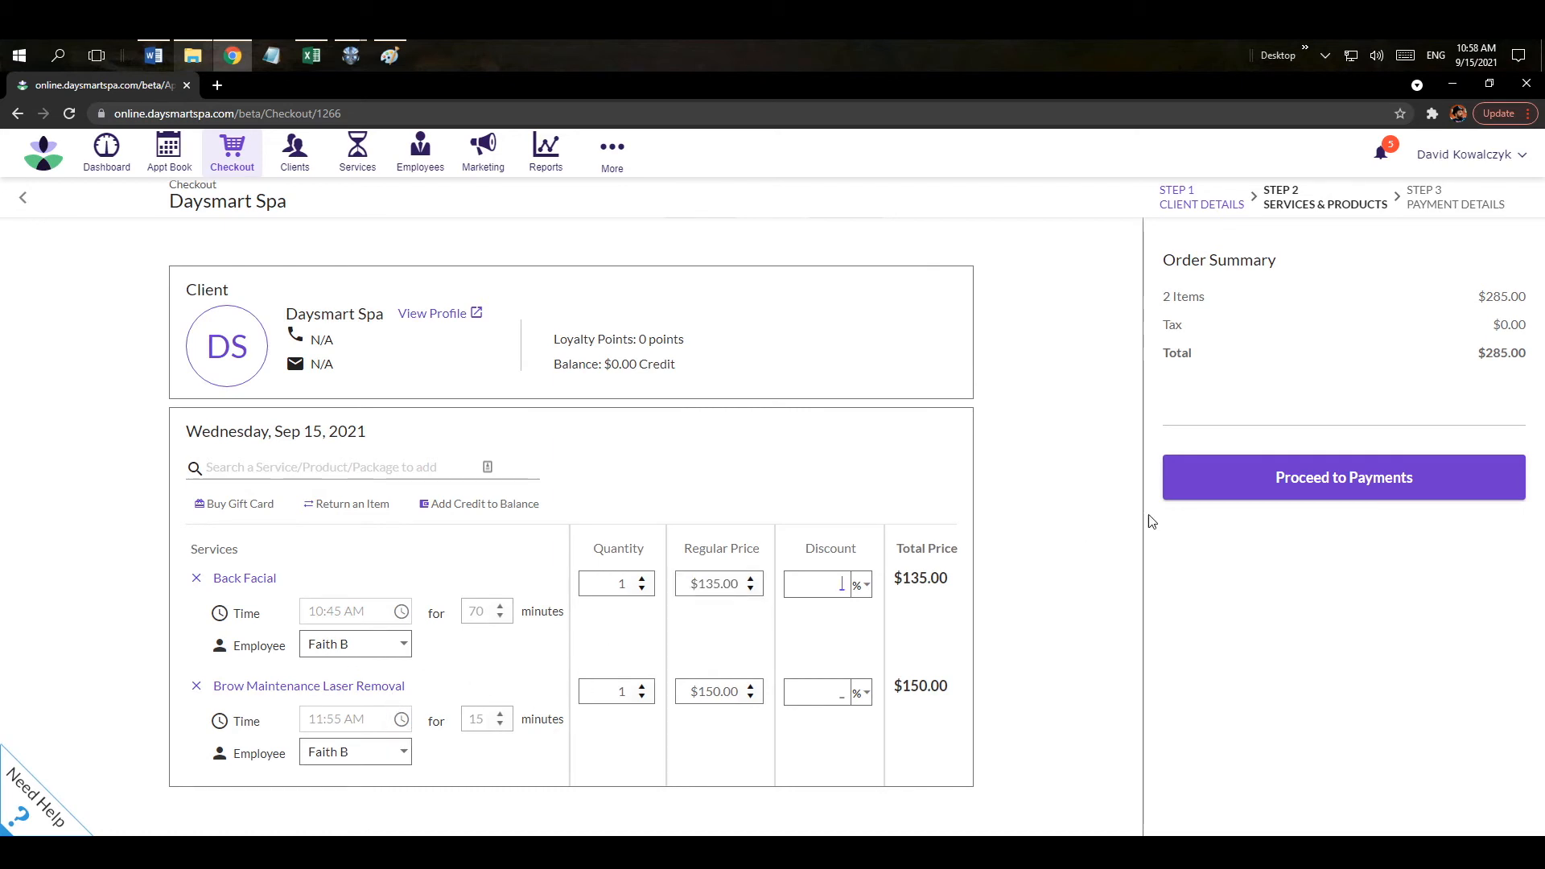
left_click(1302, 487)
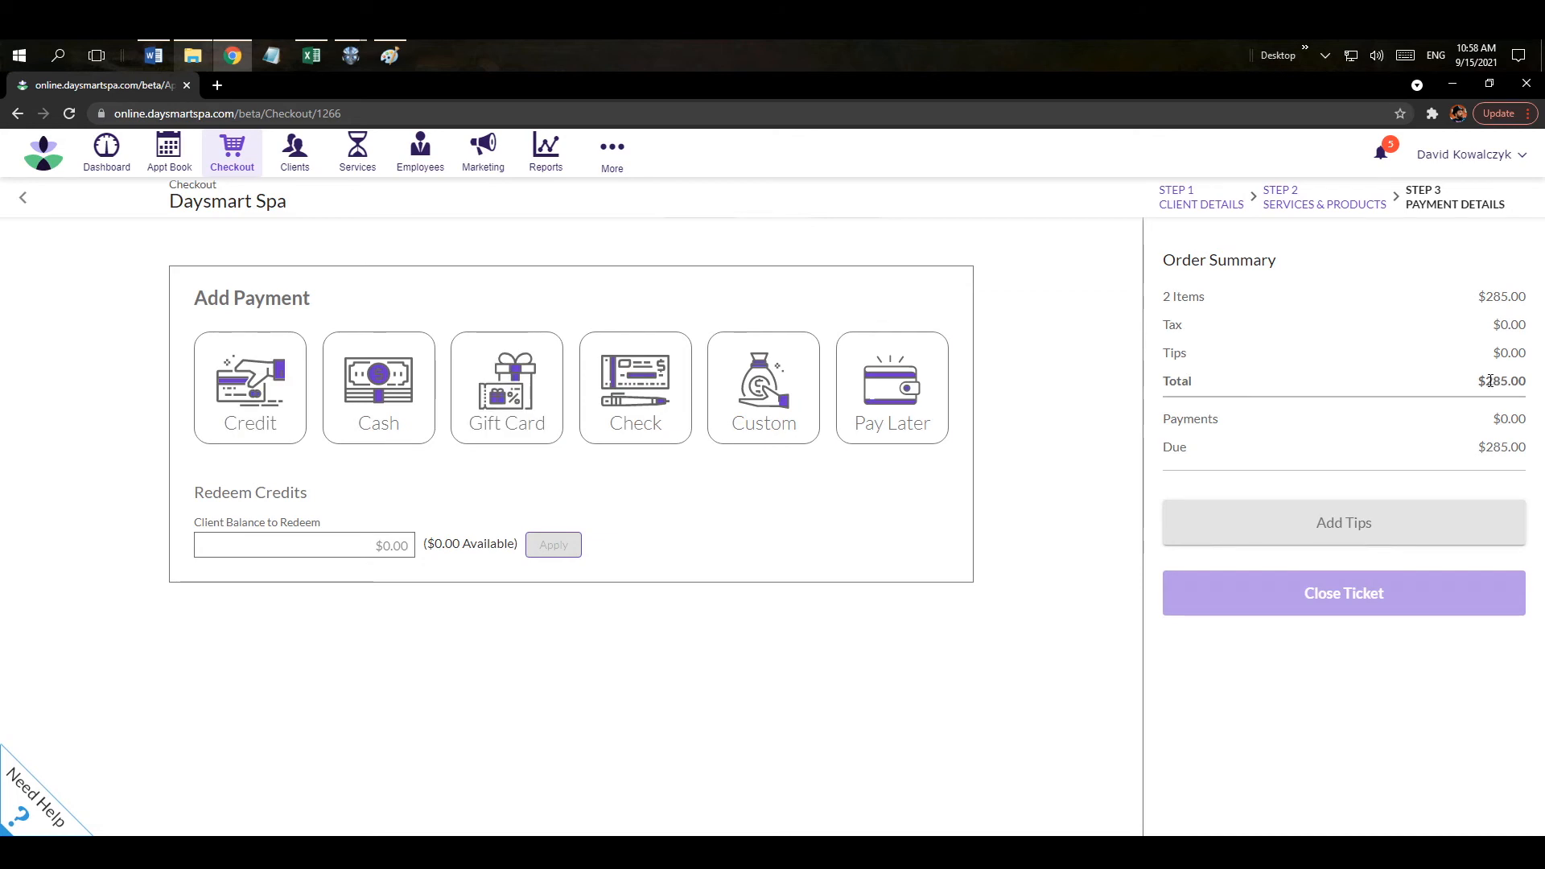
Choose credit card payment and decline the card-processing offer.
double_click(1517, 382)
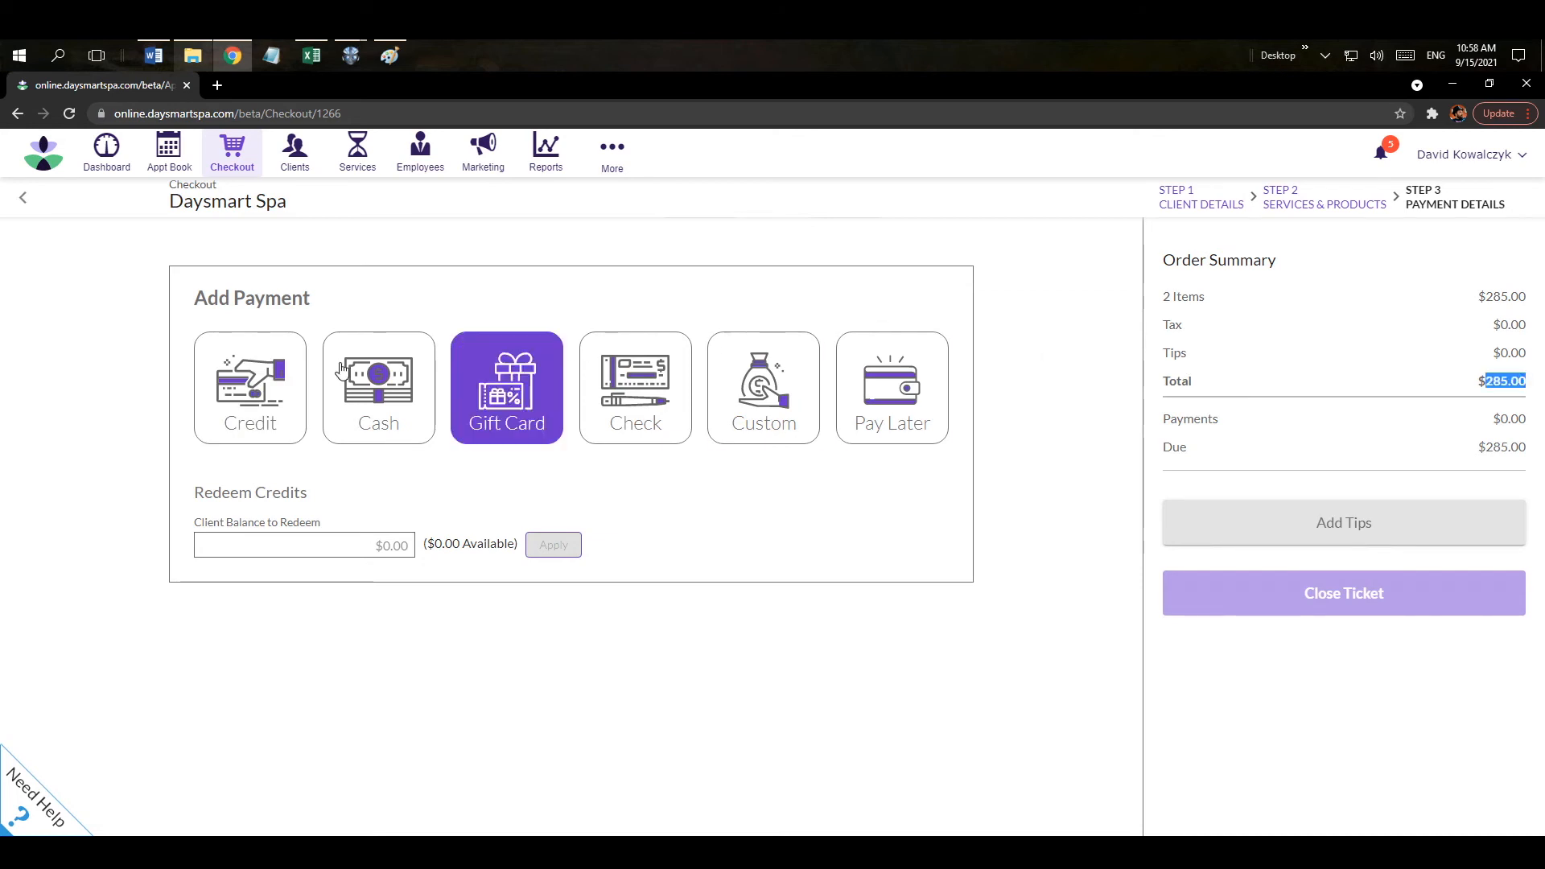
left_click(268, 397)
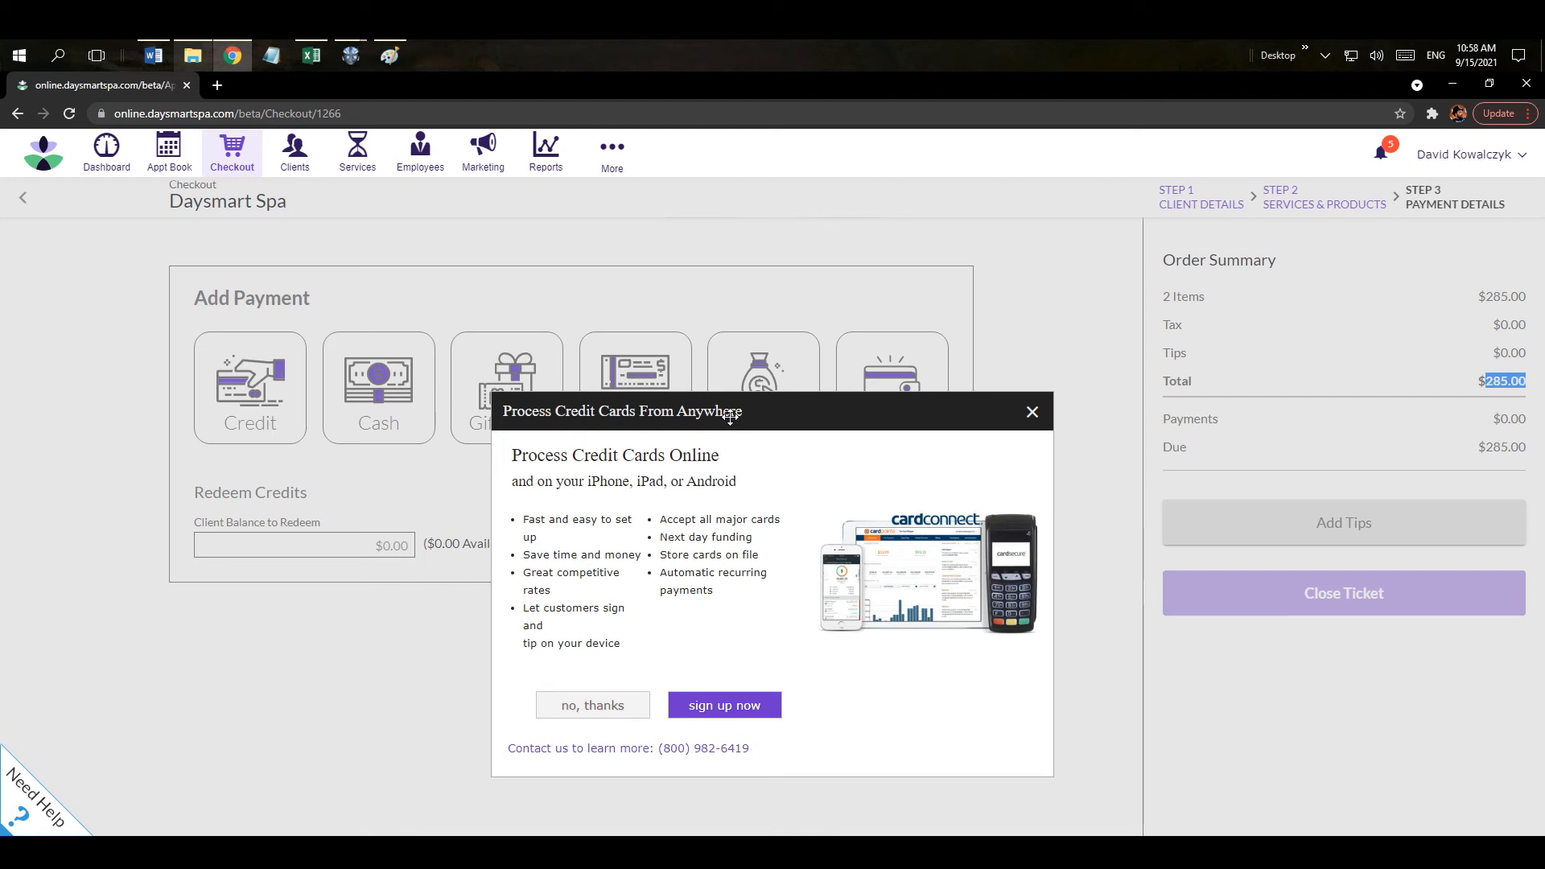
left_click(593, 706)
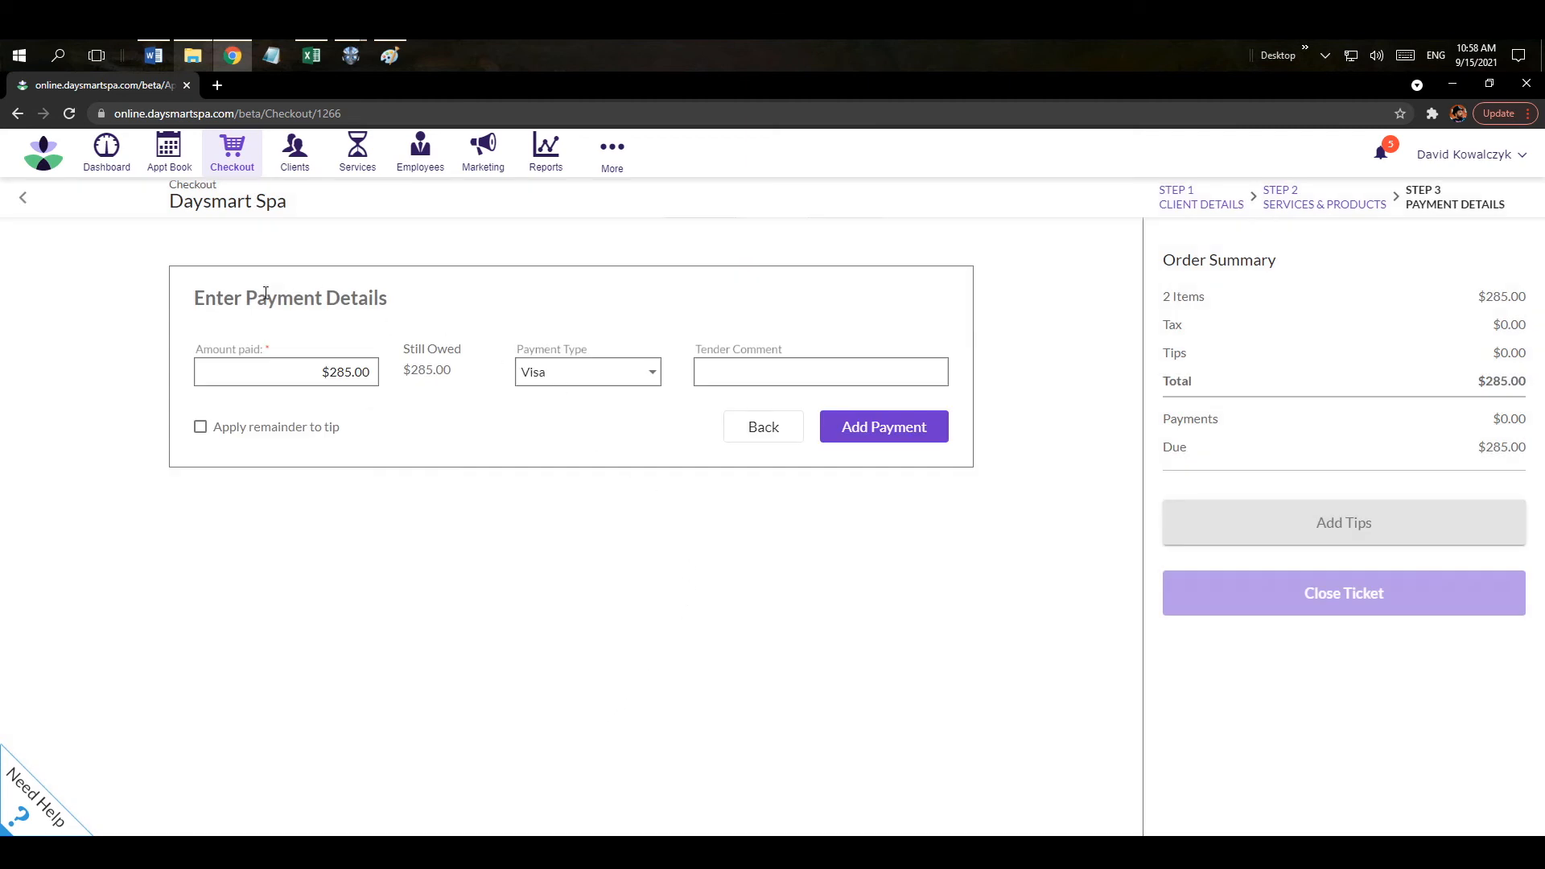
Add a Visa payment with 300 as the amount paid, leaving $15.00 change.
left_click_drag(371, 301, 558, 386)
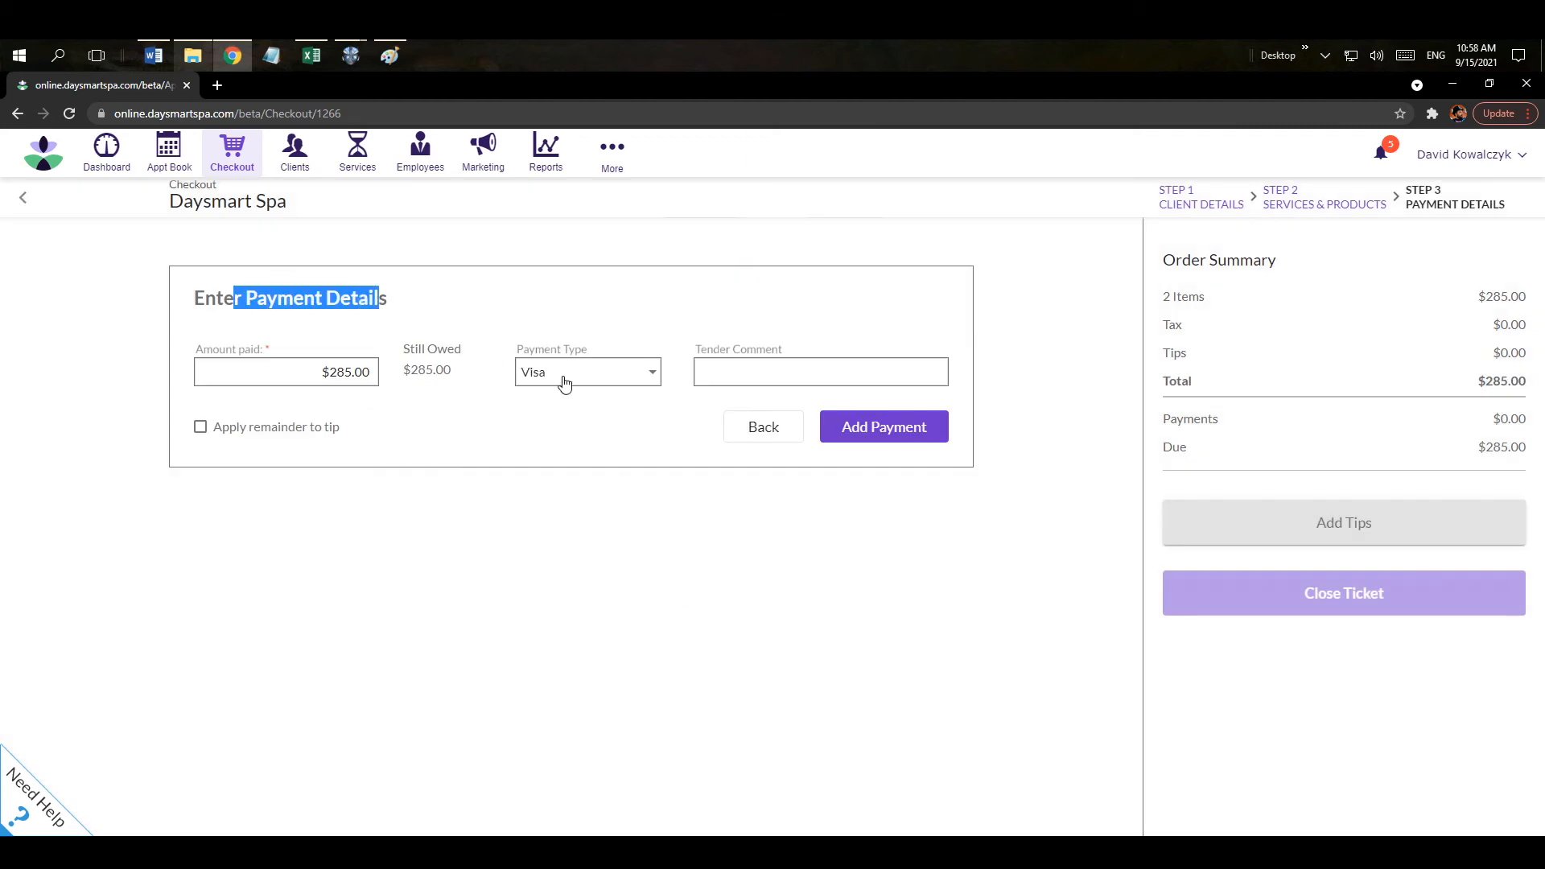
left_click(562, 383)
left_click(559, 375)
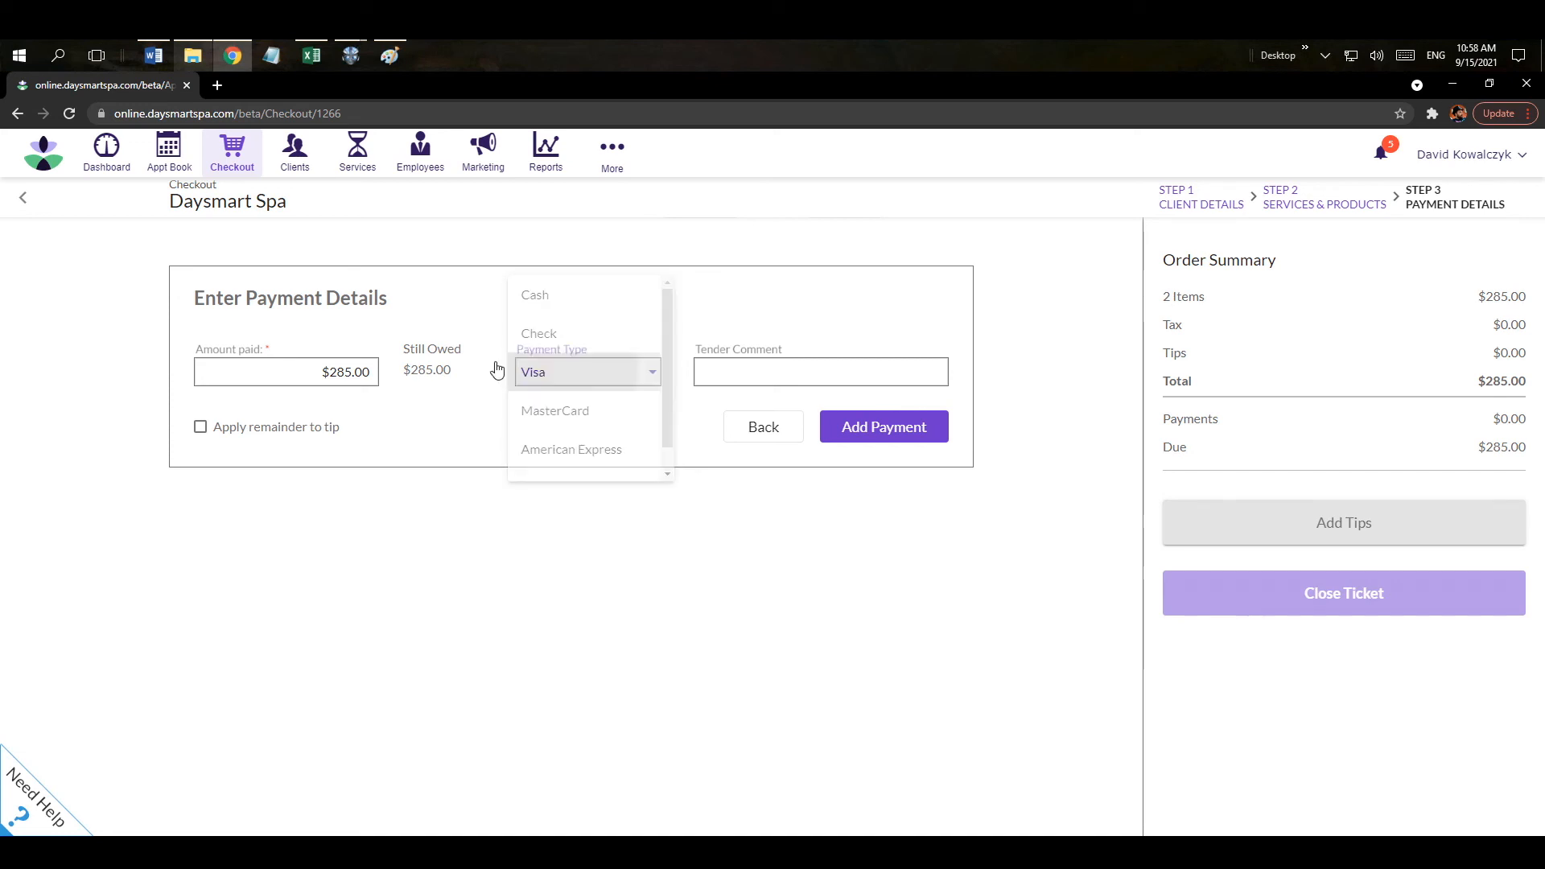
left_click(324, 372)
triple_click(376, 374)
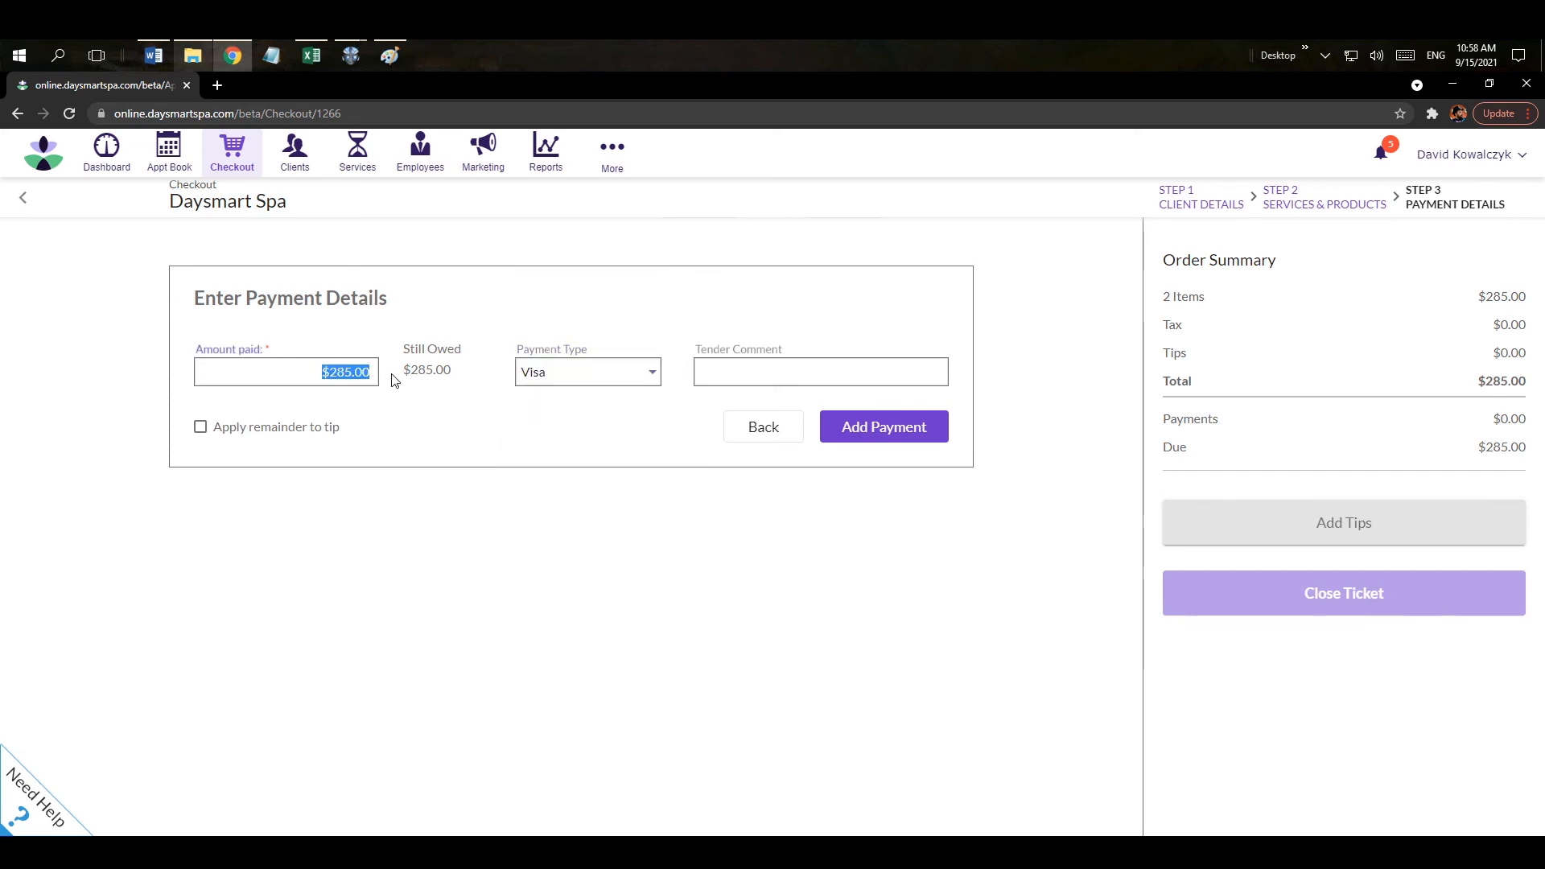
type("300")
left_click(883, 439)
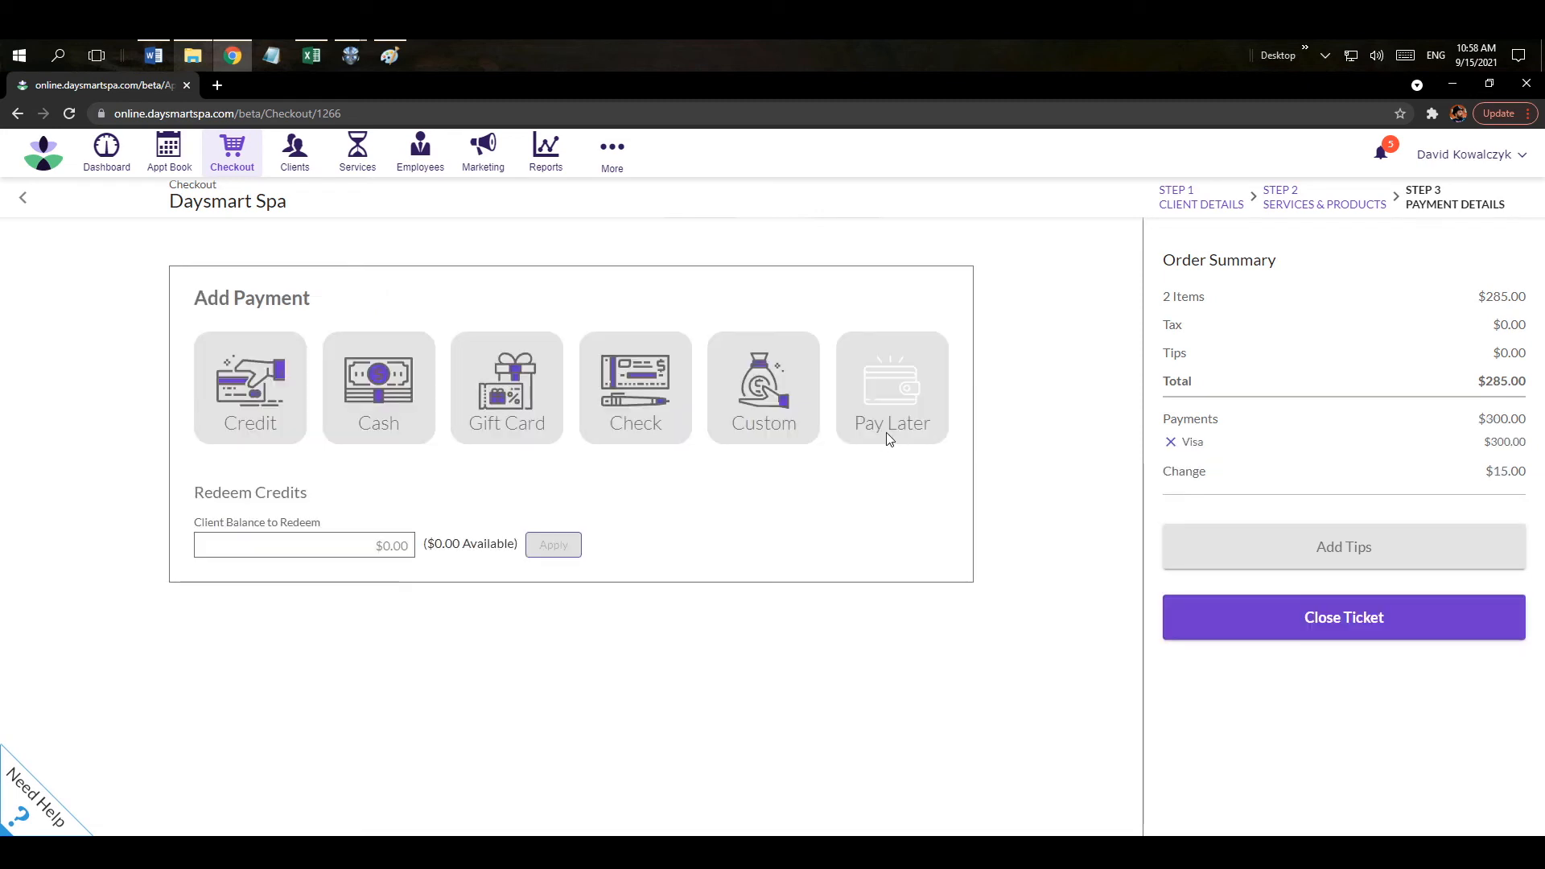
double_click(1515, 474)
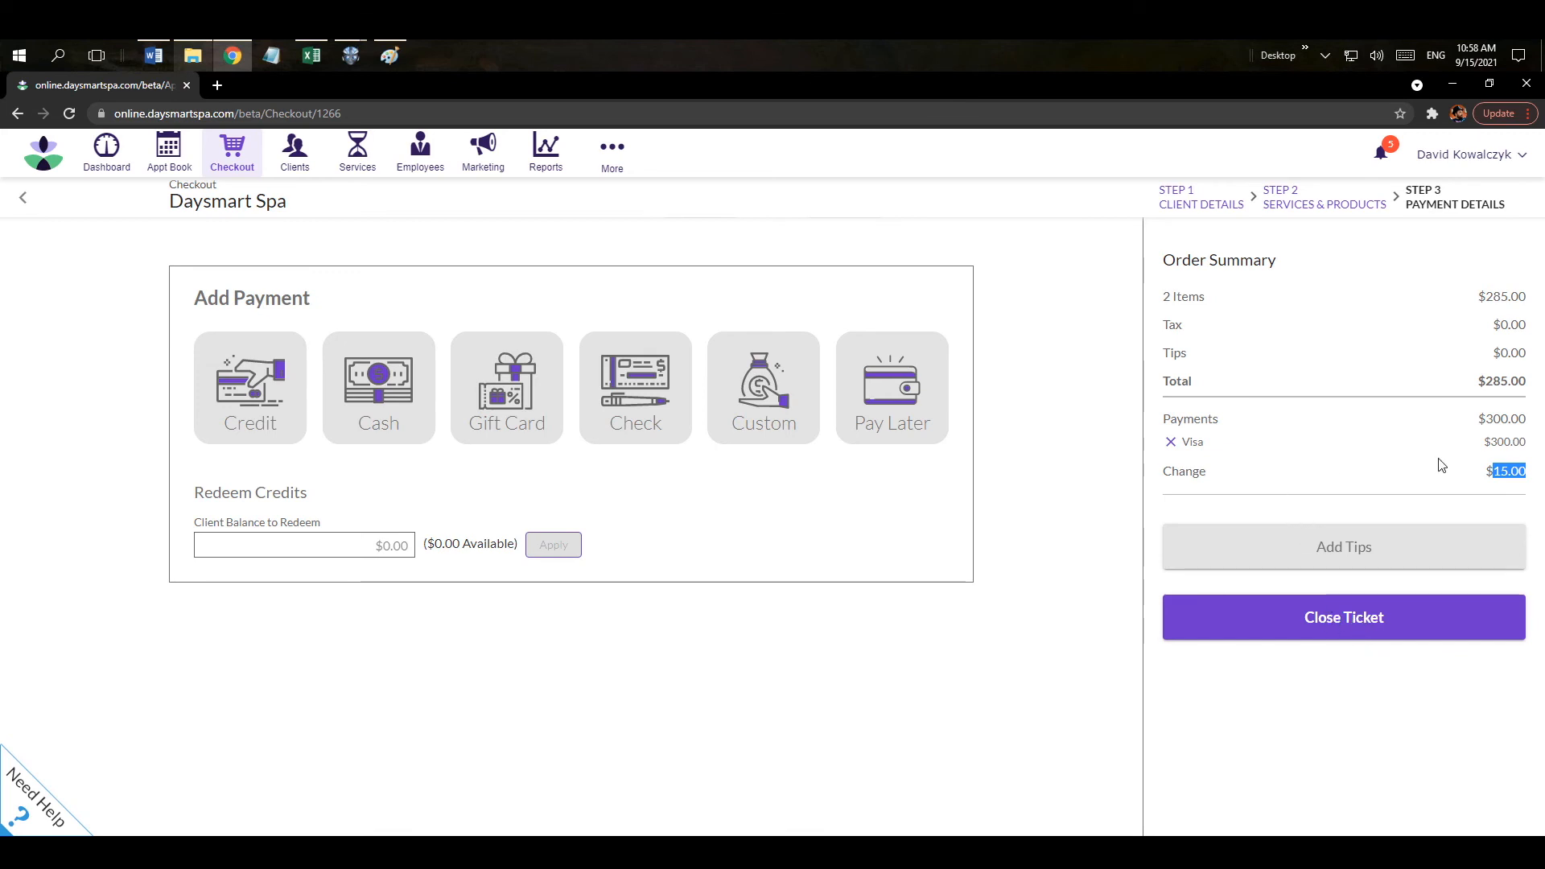
Add a $15.00 tip for a $300.00 total and close the ticket.
left_click(1343, 555)
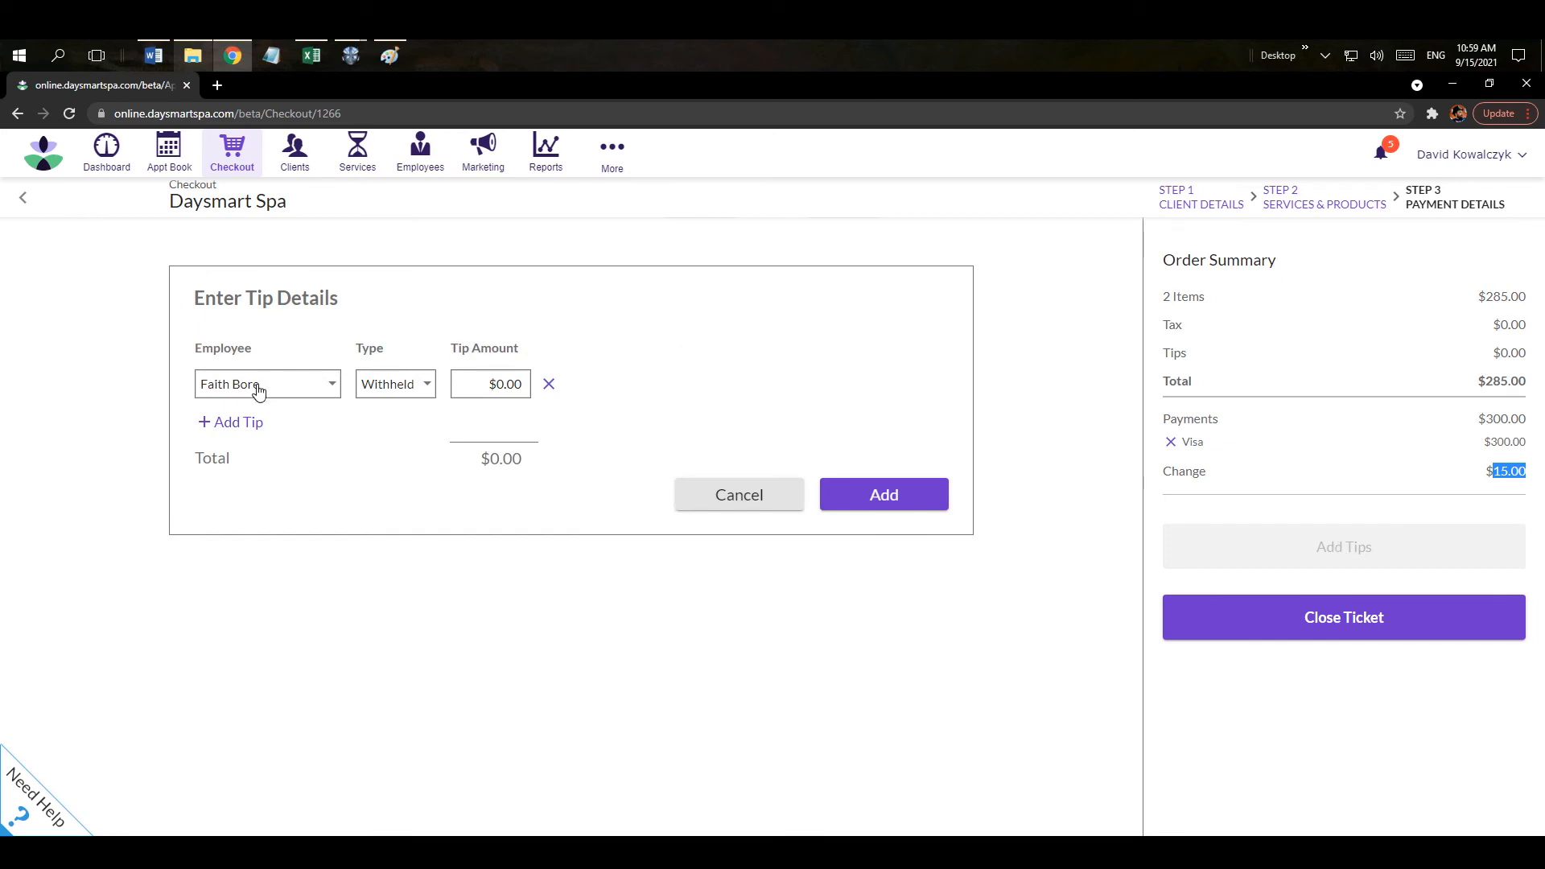
left_click(492, 384)
left_click_drag(532, 384, 545, 390)
type("15")
left_click(867, 494)
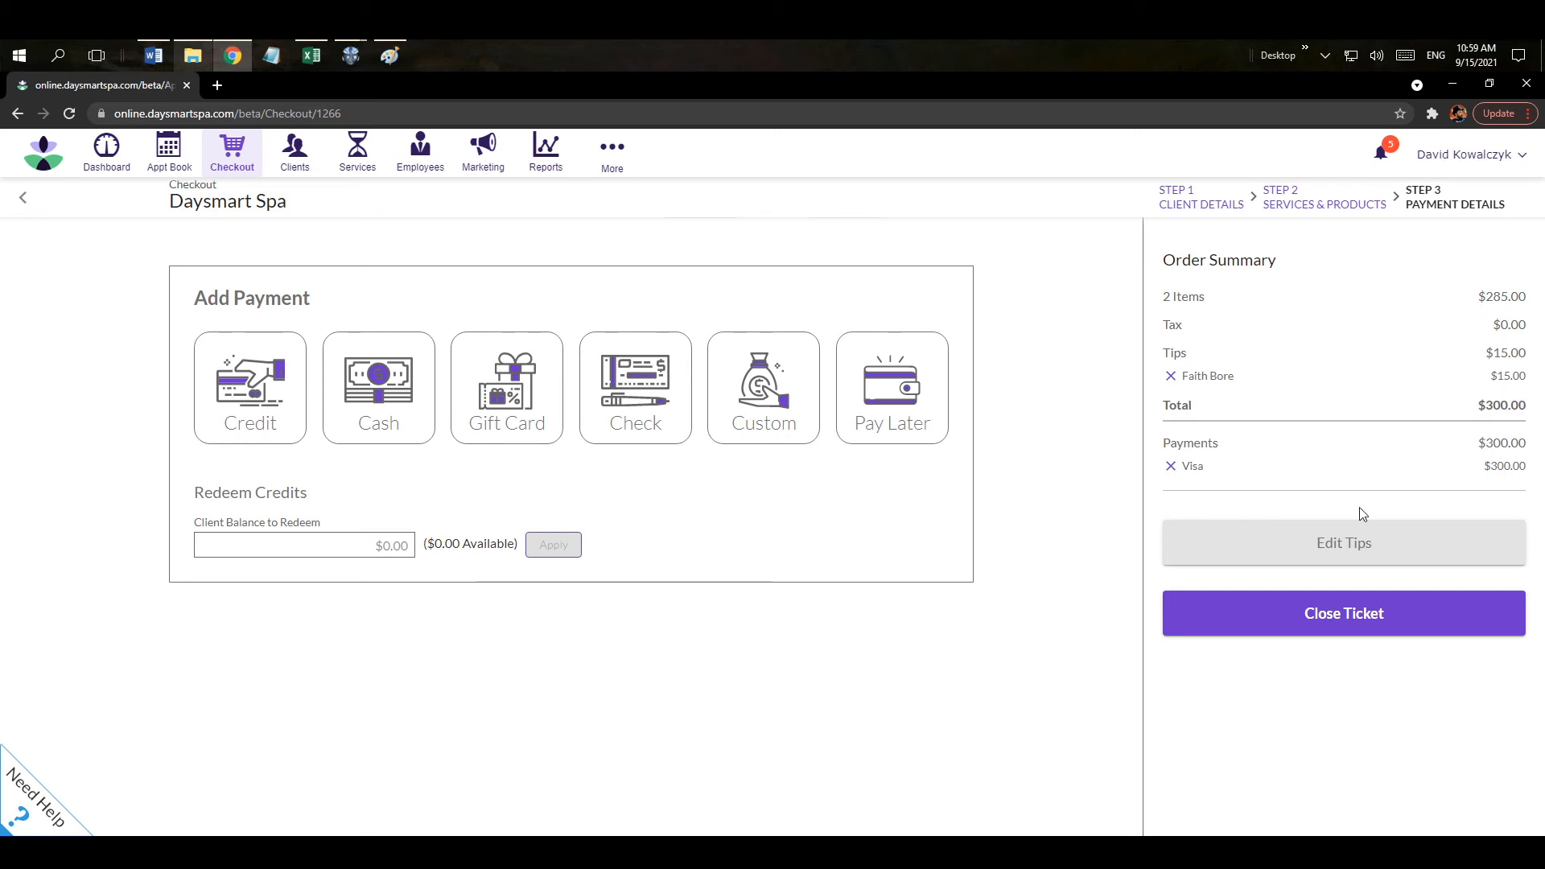
left_click(1329, 620)
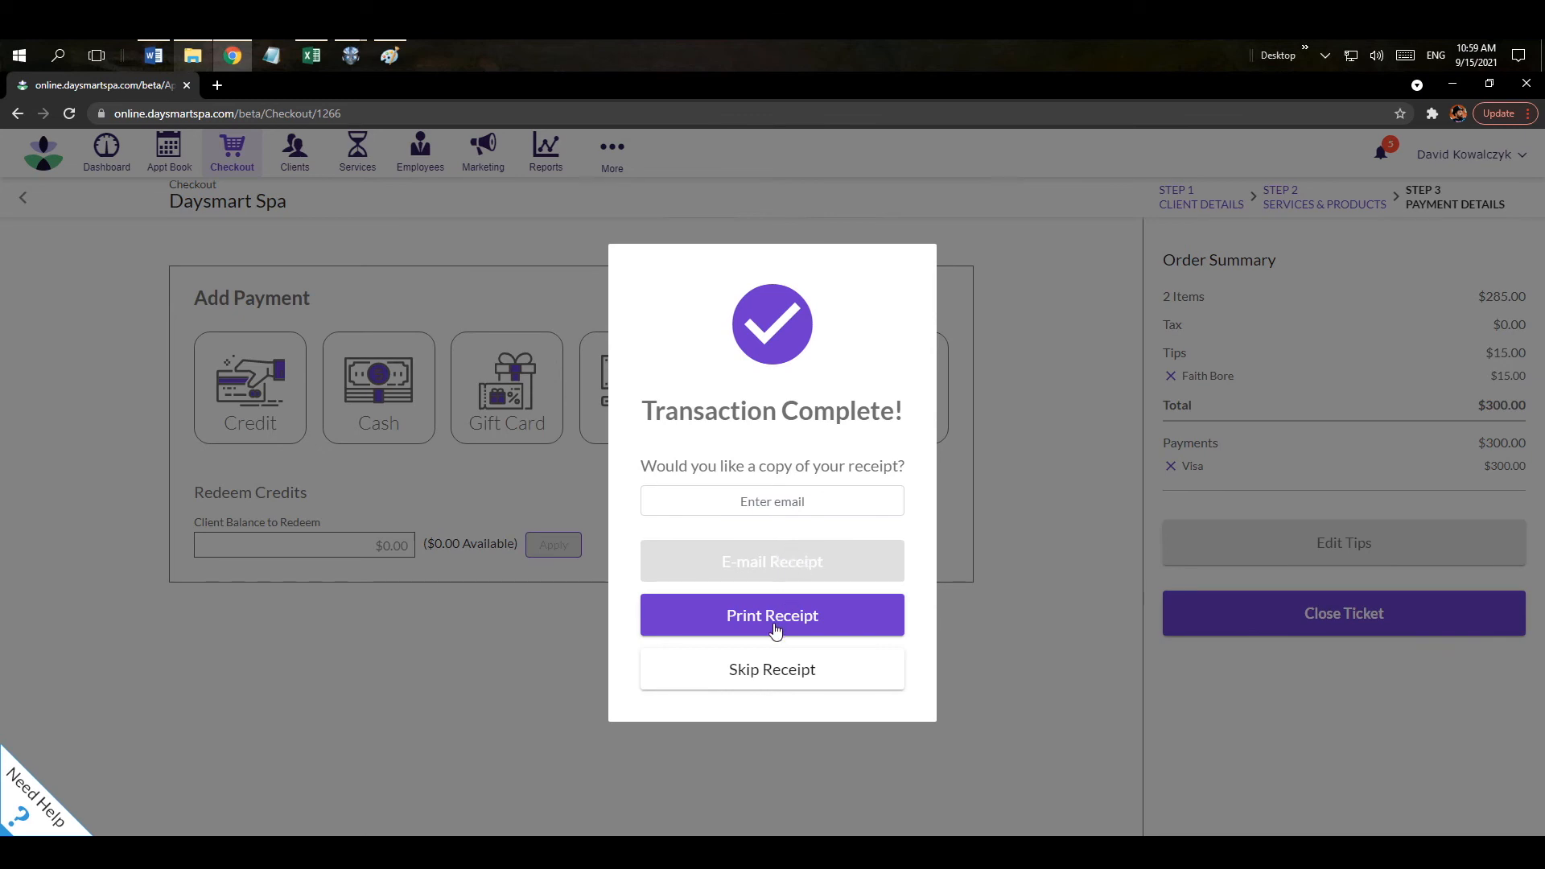
Skip the receipt and rebook the visit six weeks out, October 27, 2021 at 10:45 AM.
left_click(743, 678)
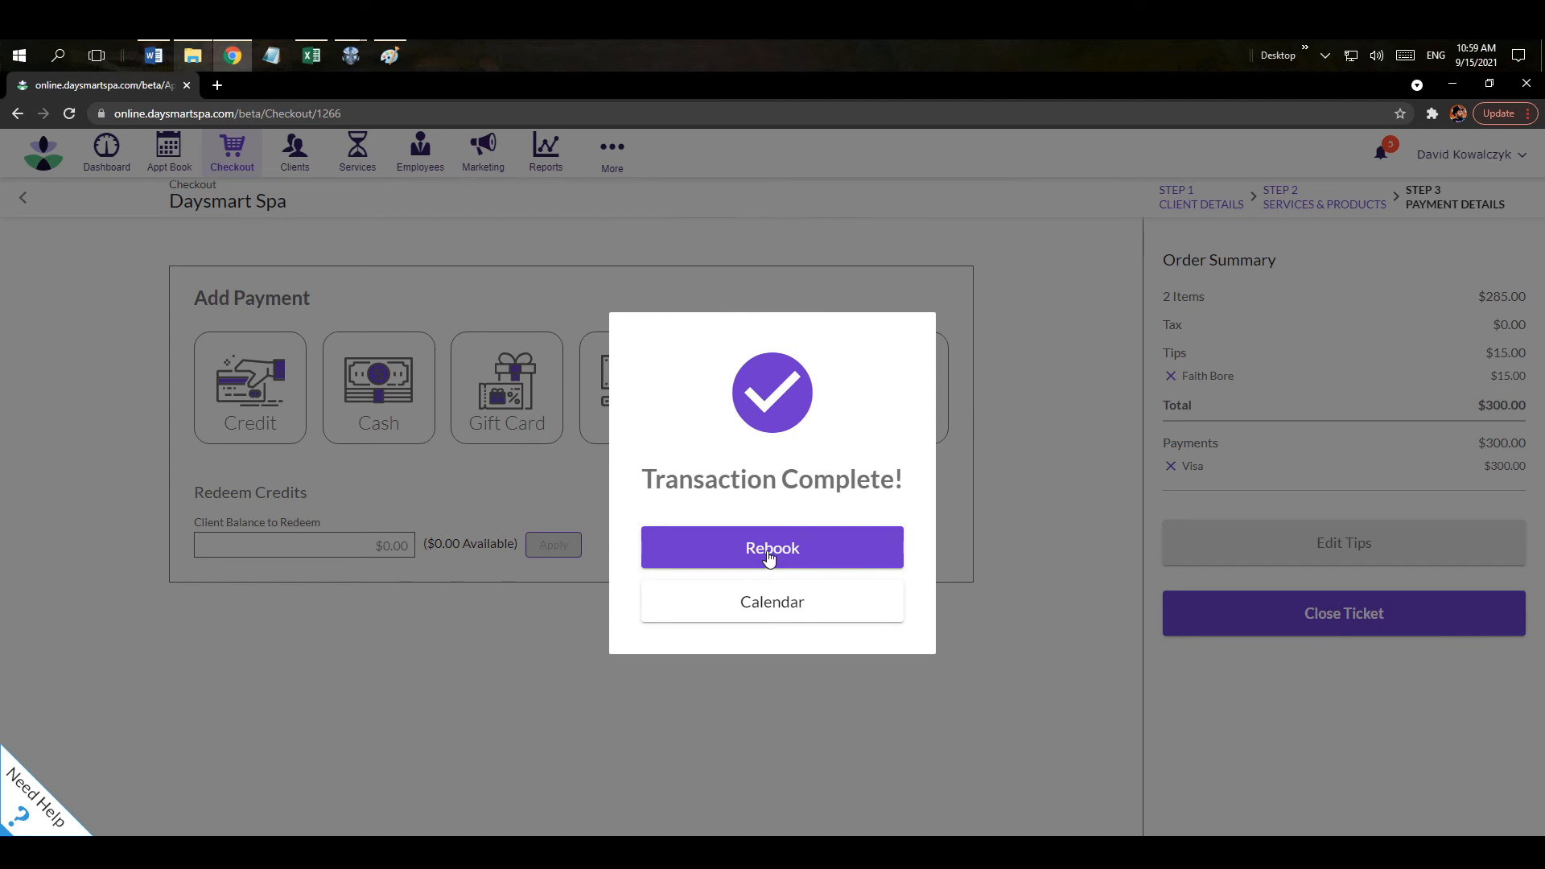
left_click(805, 551)
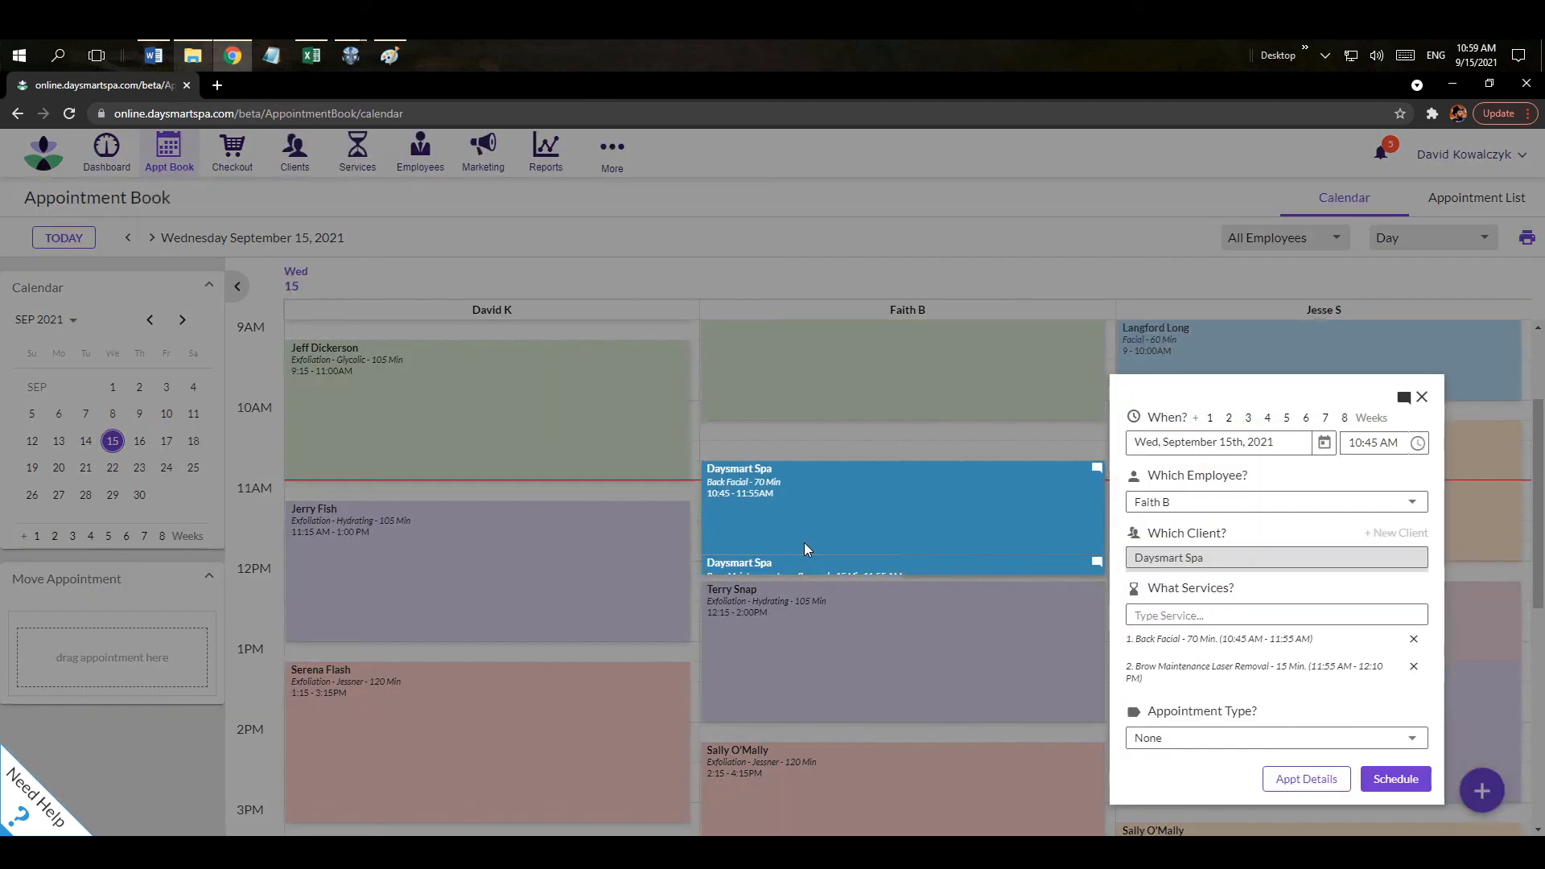
left_click(1306, 418)
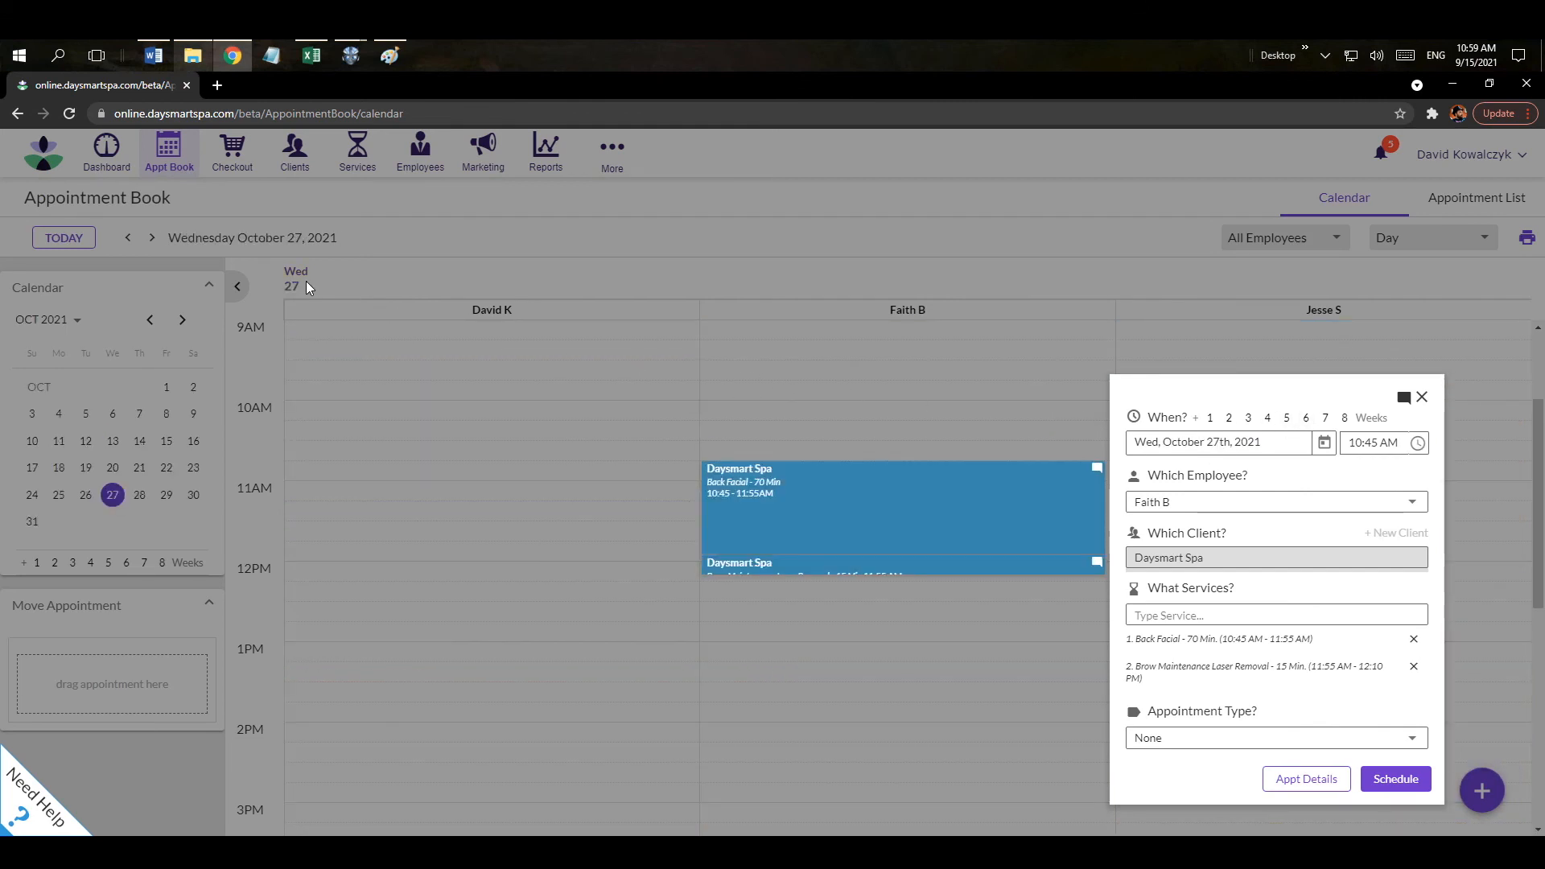
left_click(1417, 442)
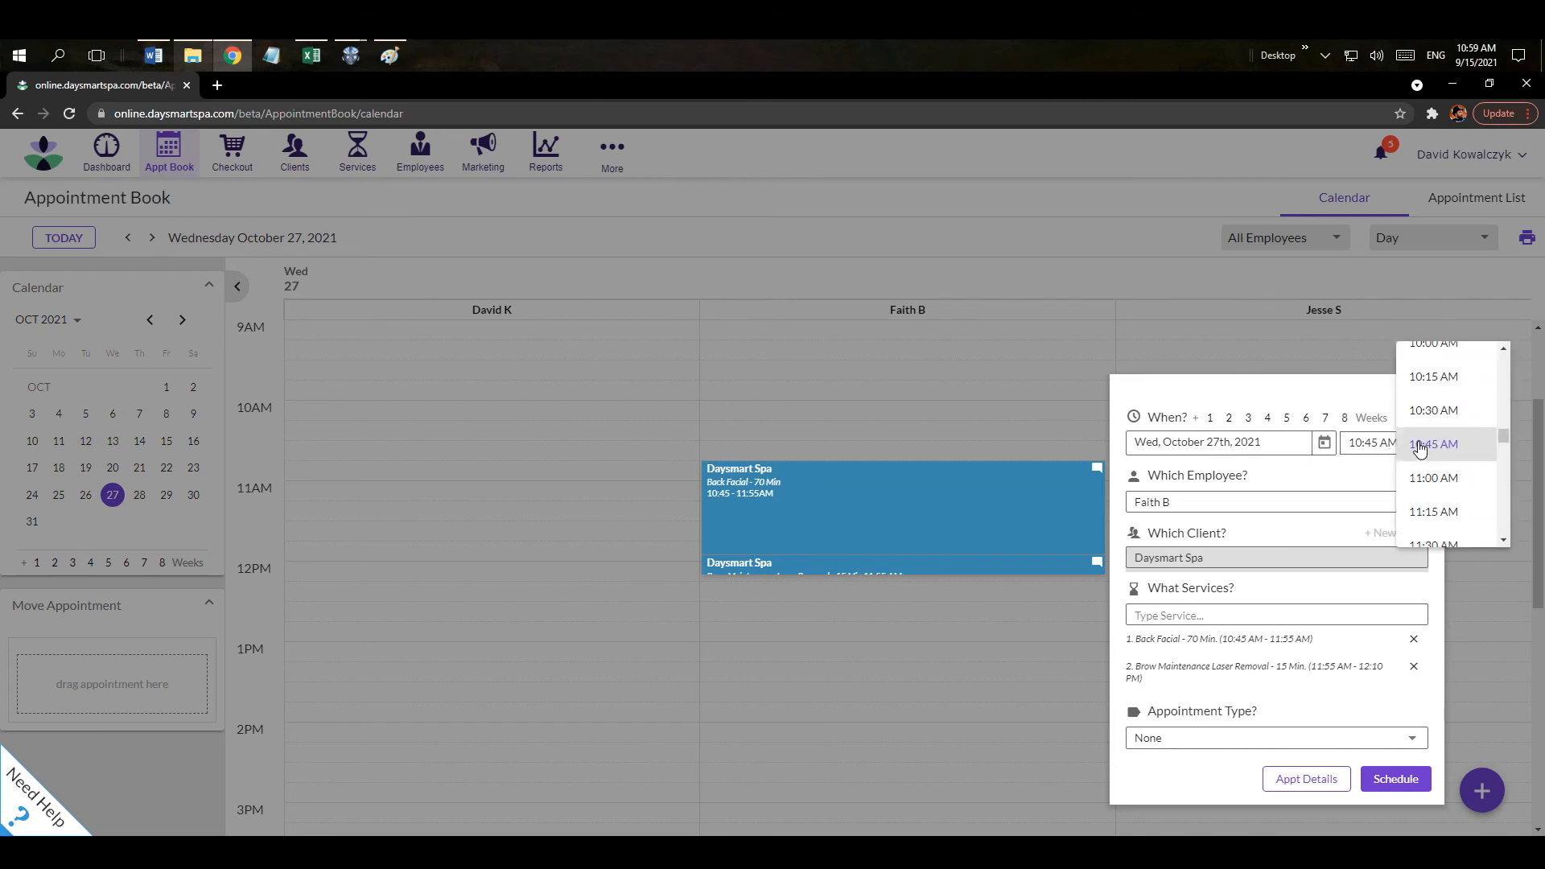
left_click(1308, 483)
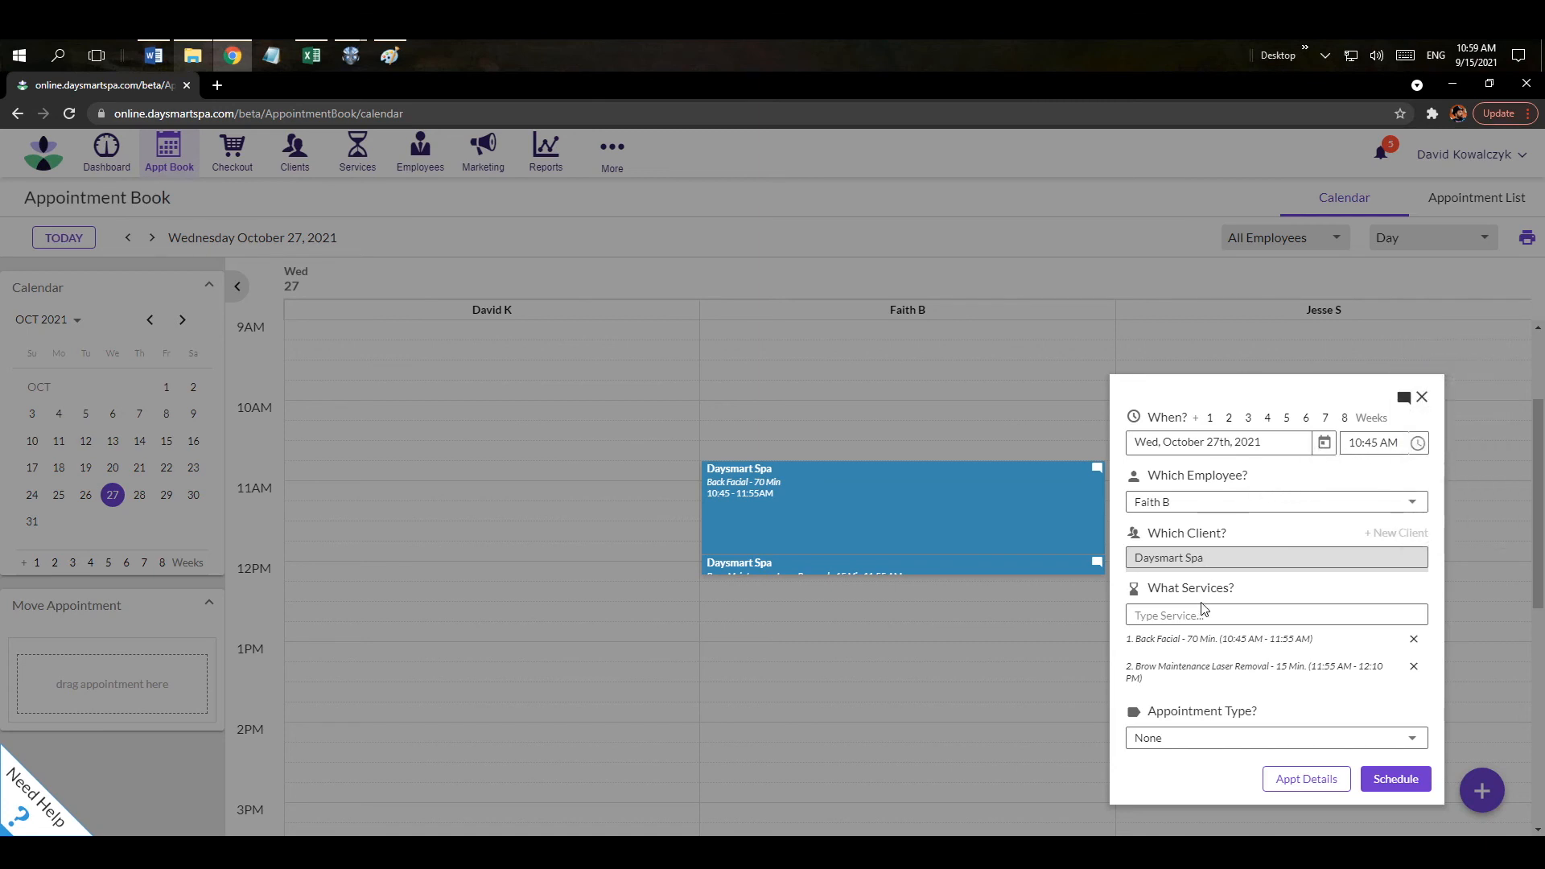
left_click(1382, 781)
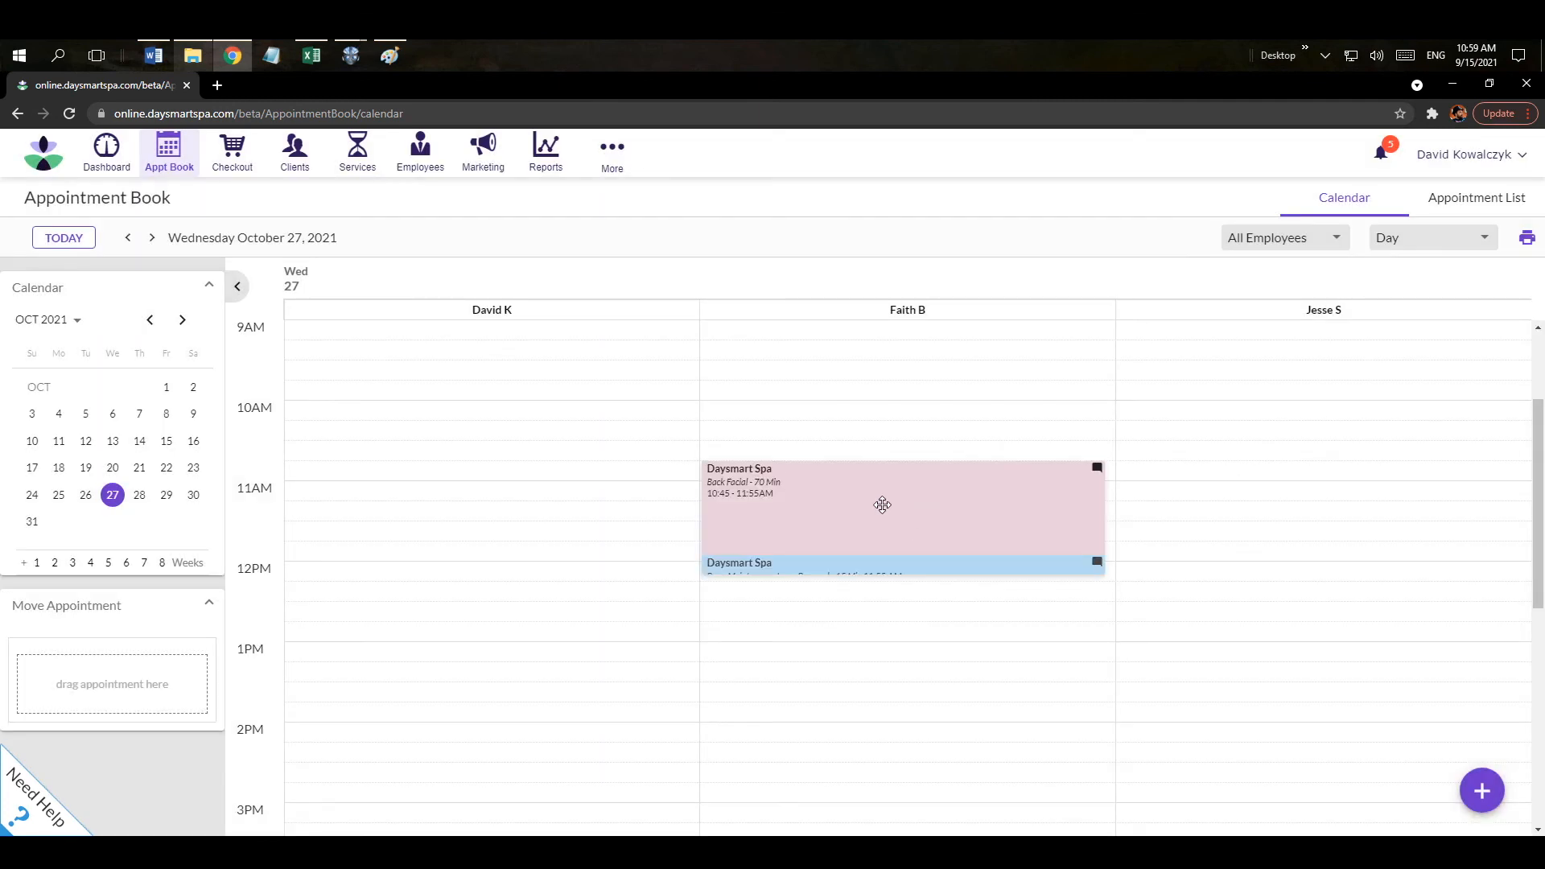
Return the Appointment Book to today, September 15, 2021.
left_click(58, 243)
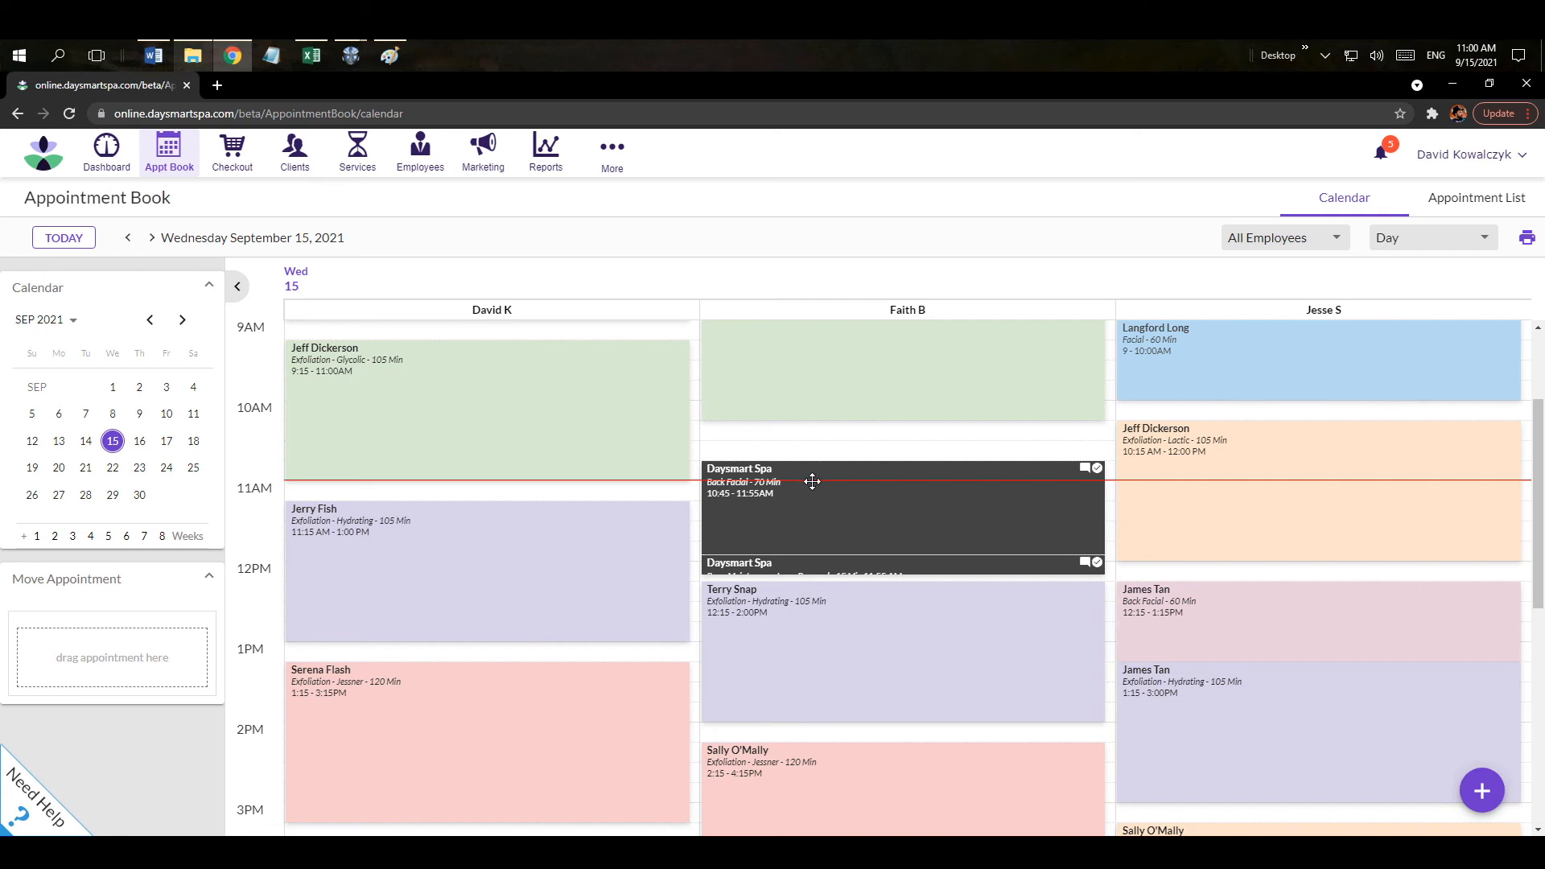
Start a checkout and select the Daysmart Spa client by searching 'day'.
left_click(237, 167)
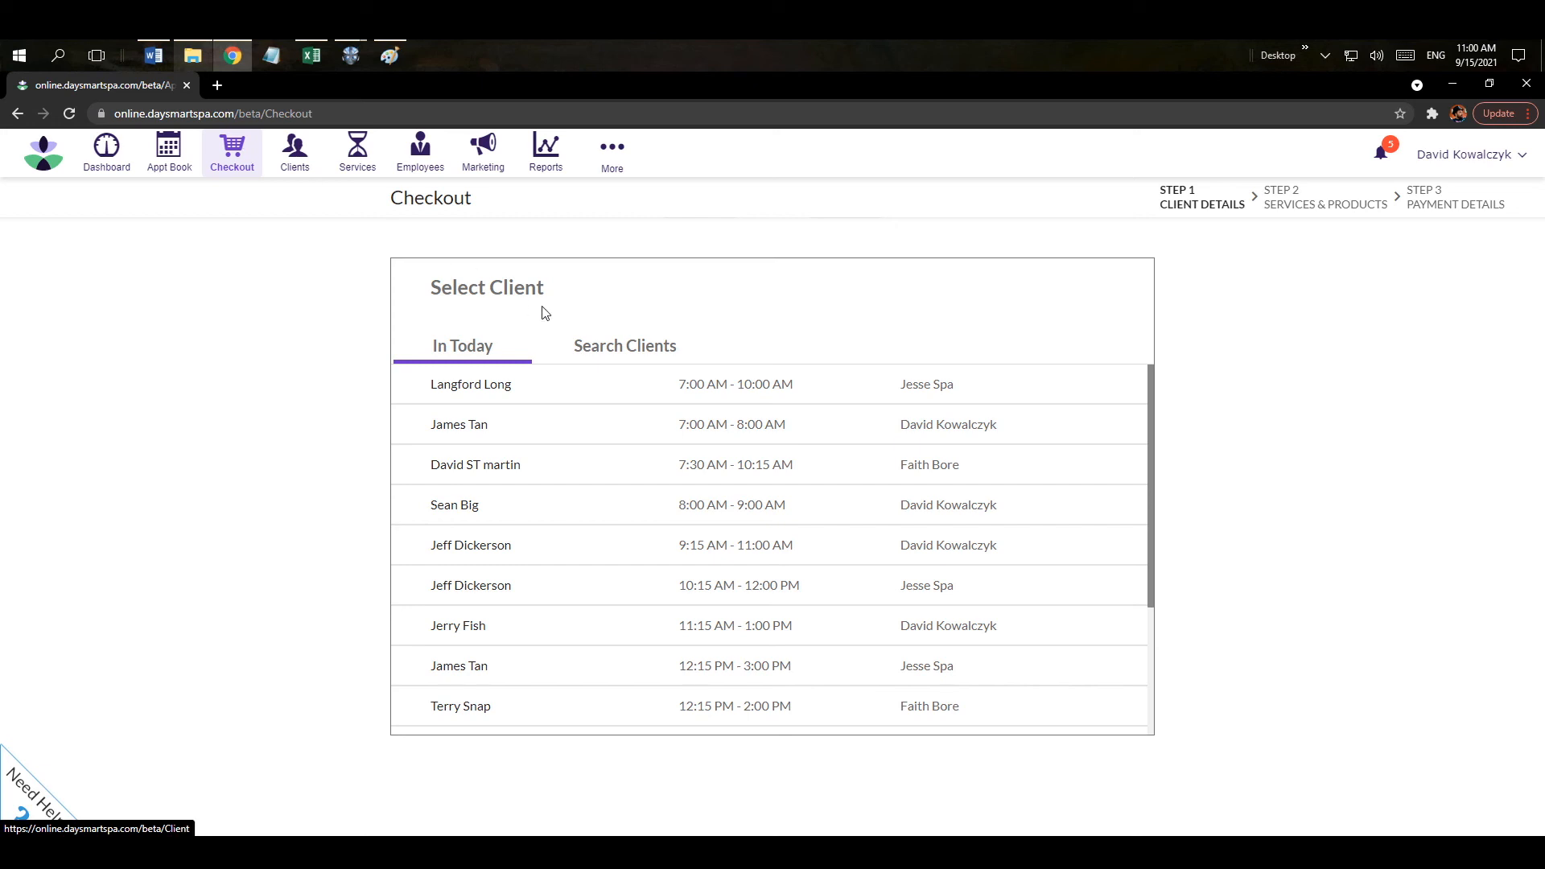
left_click(611, 353)
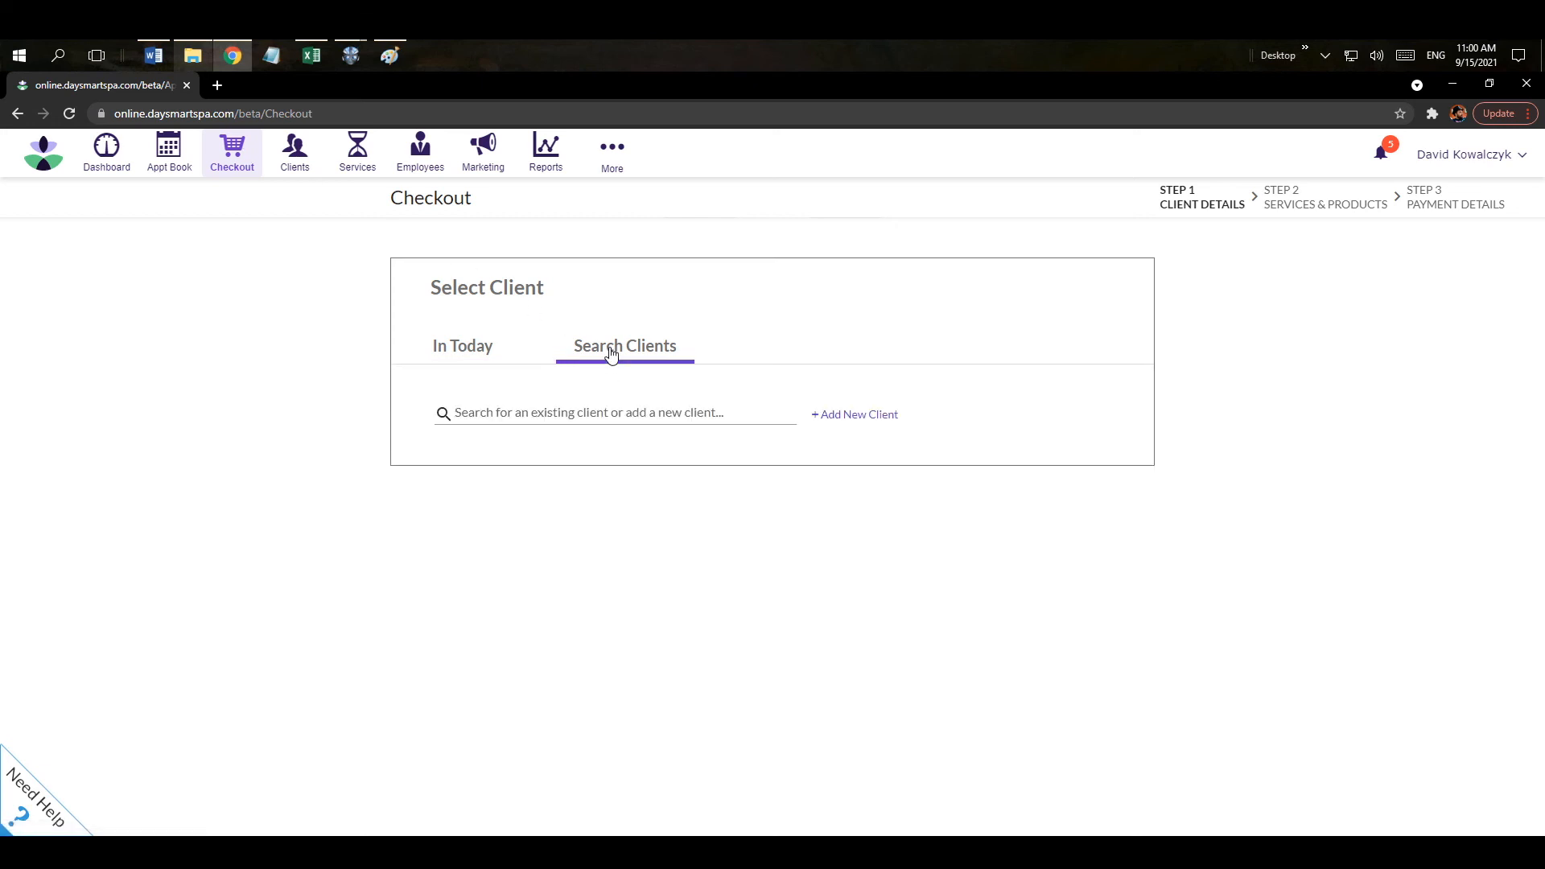
left_click(524, 414)
type("day")
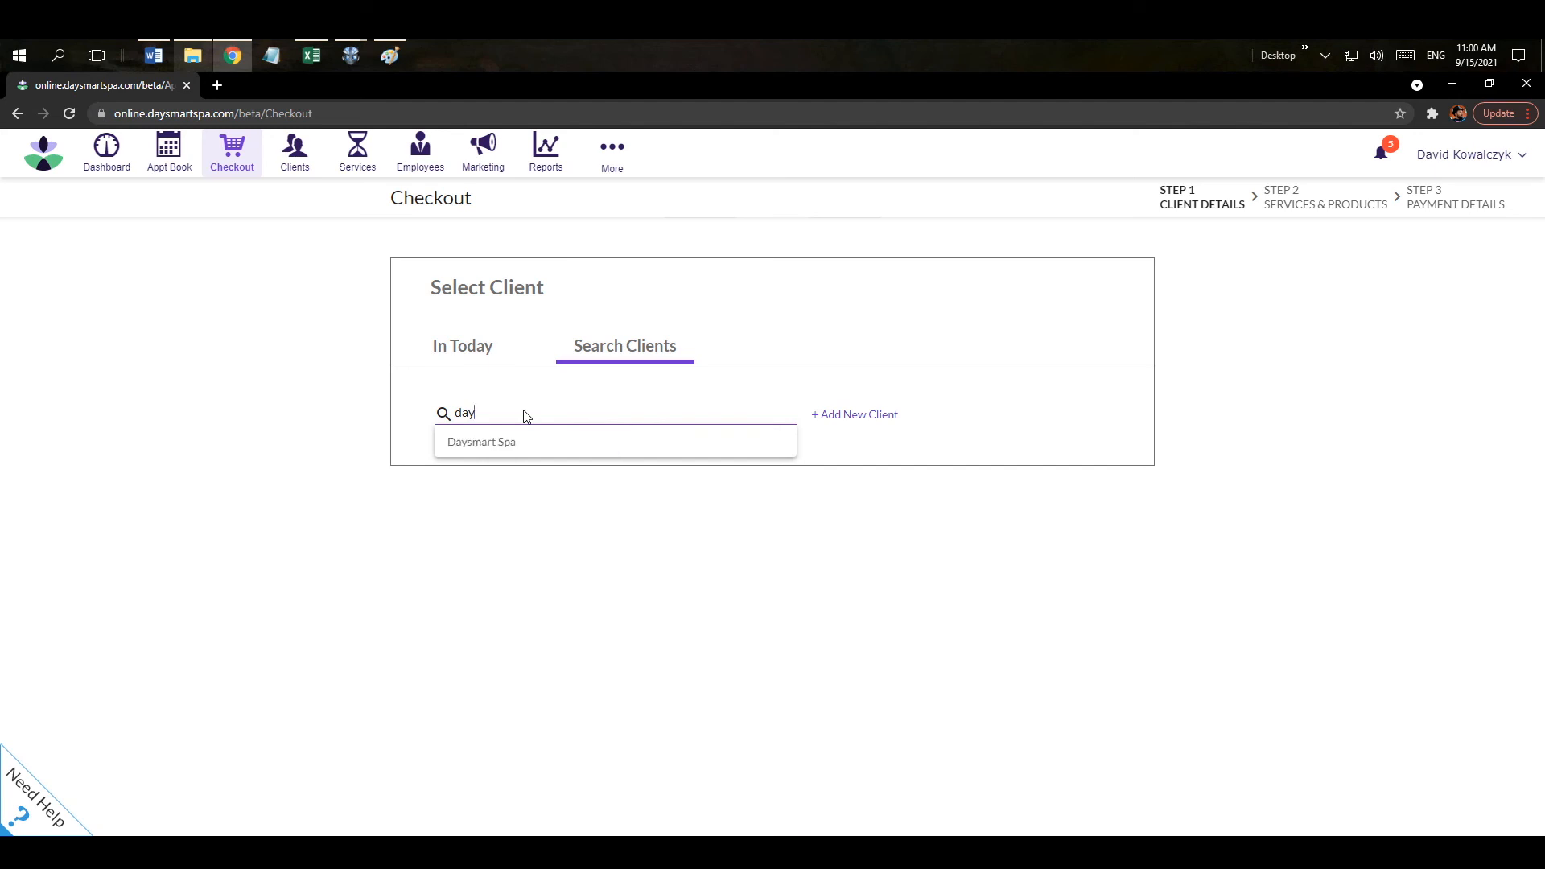
left_click(525, 446)
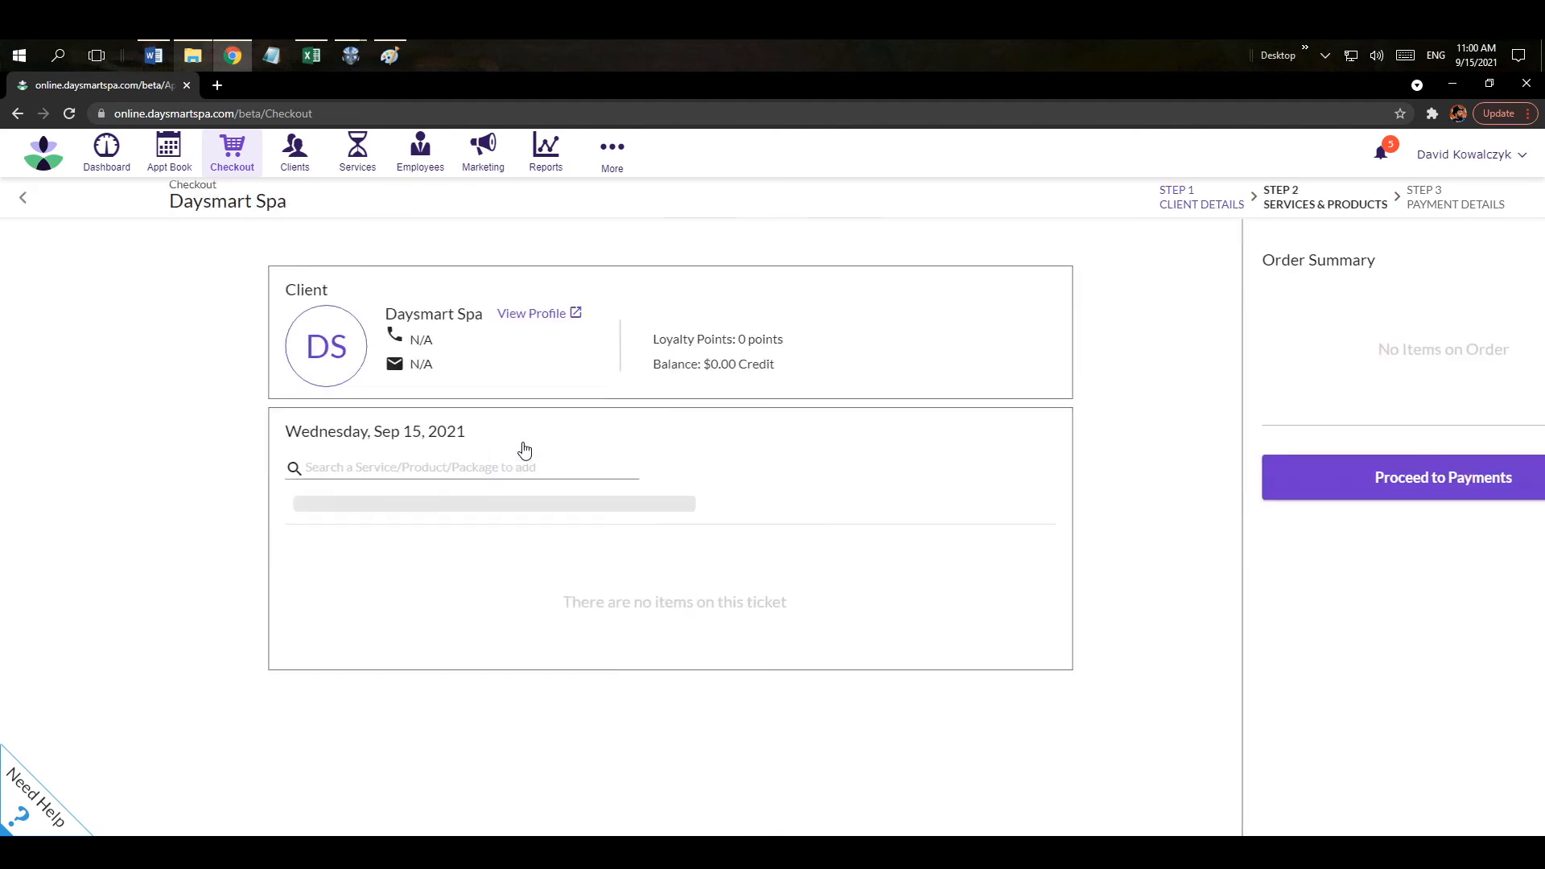
Add a Miscellaneous Product with a regular price of $10.00.
left_click(325, 468)
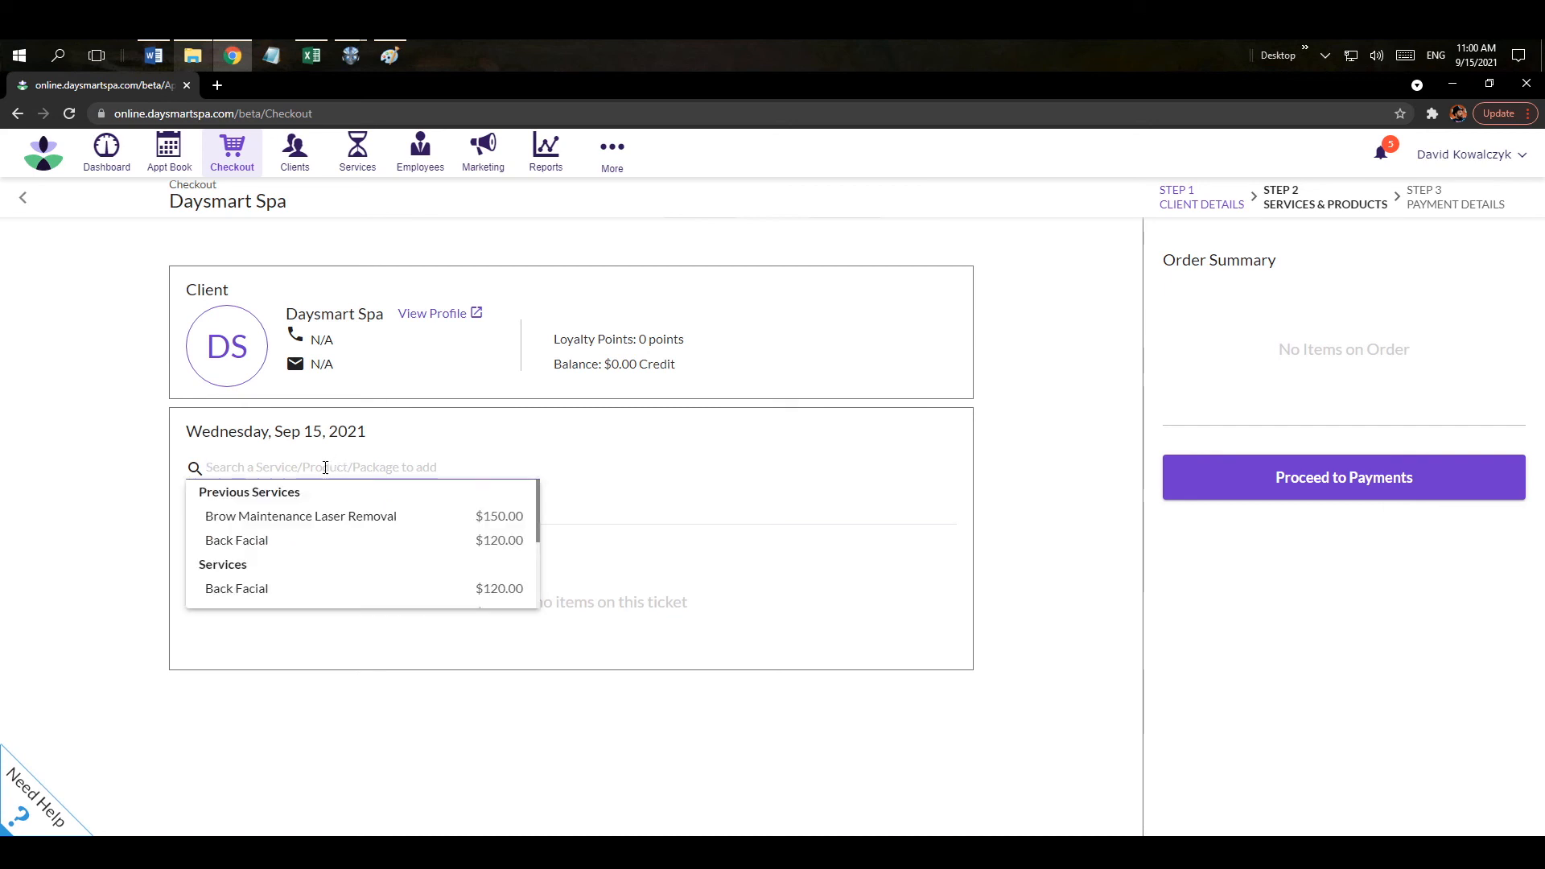
scroll(312, 516, "down", 5)
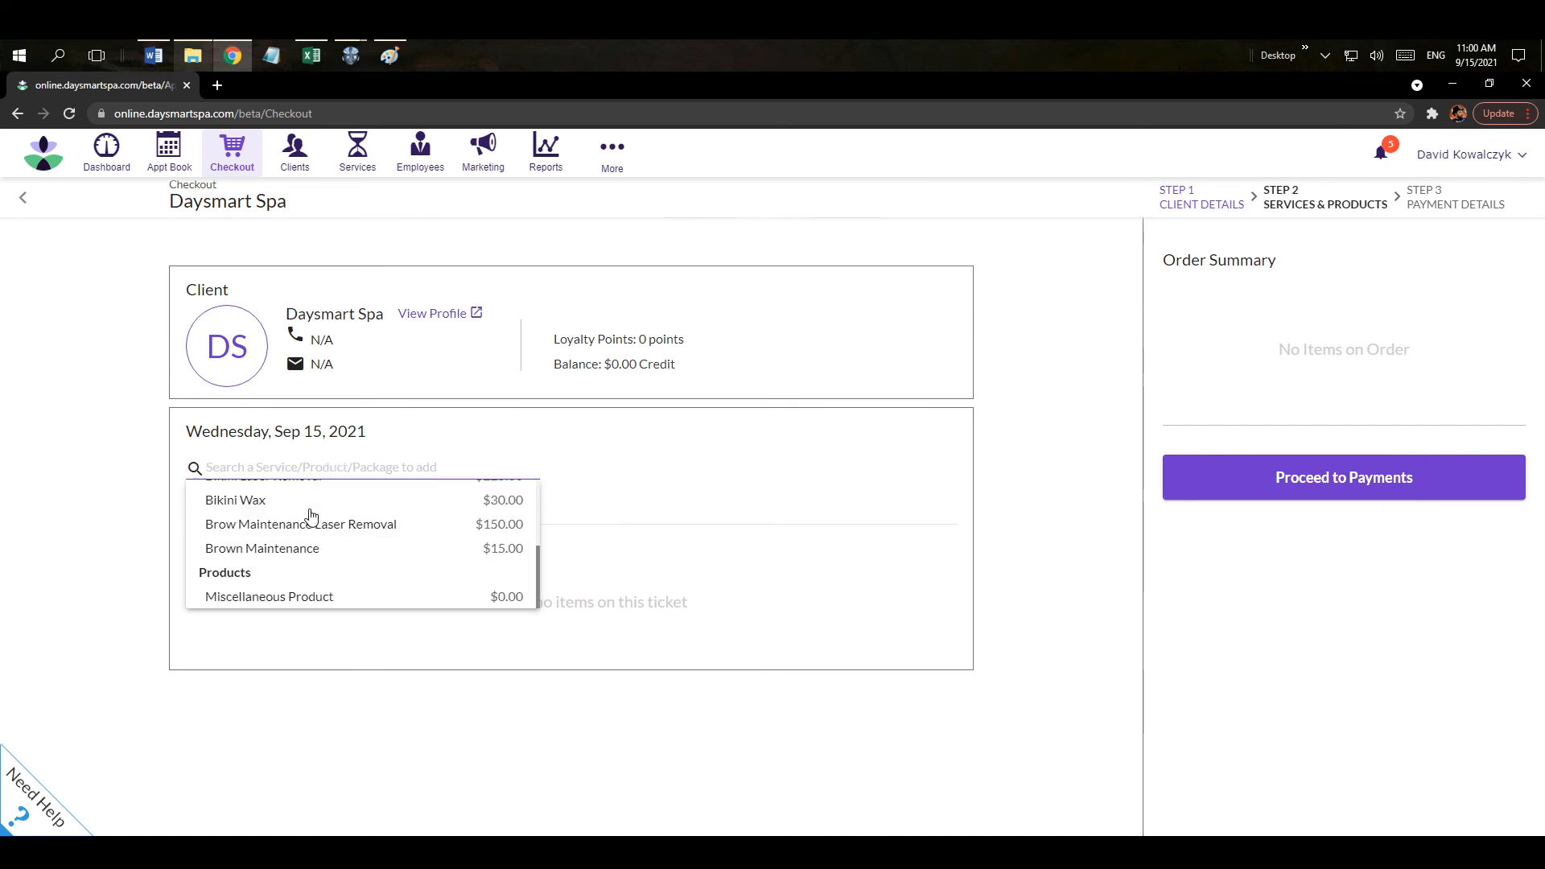
left_click(315, 603)
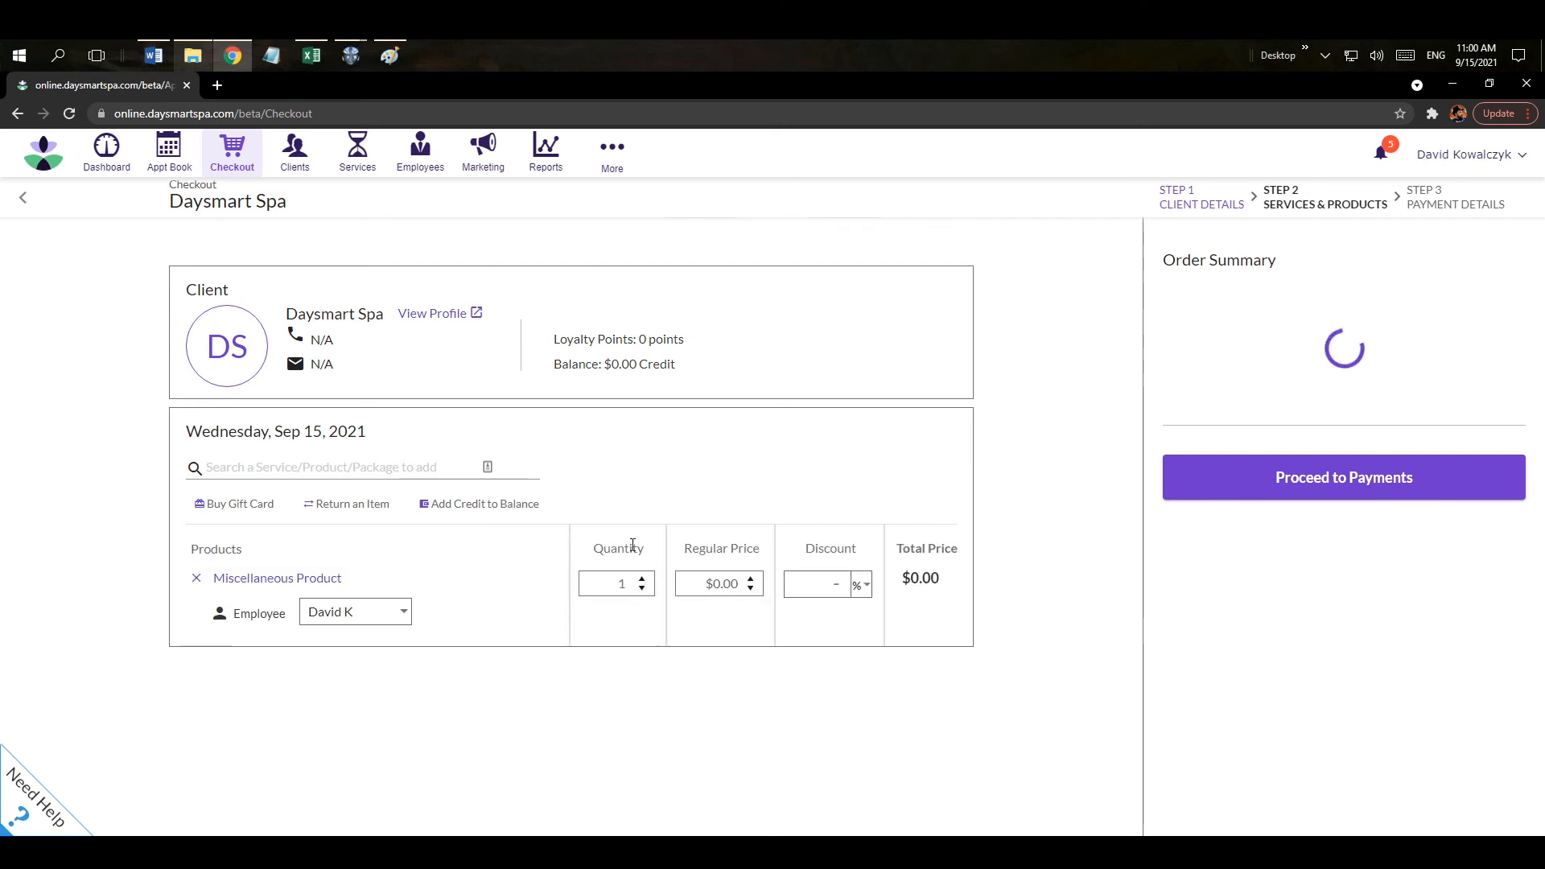
left_click(713, 592)
type("10")
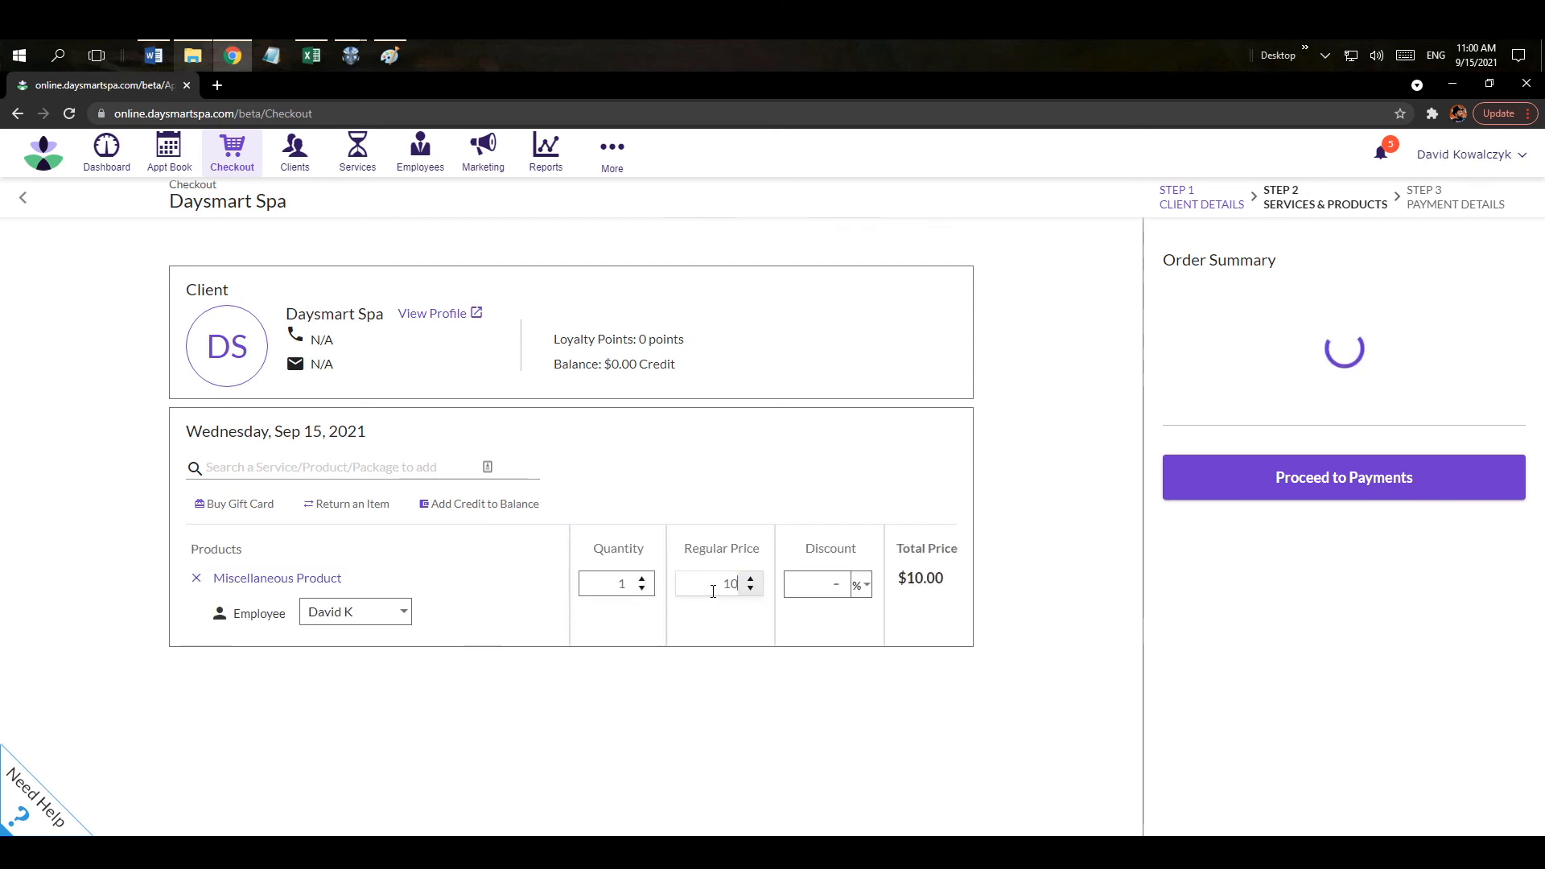
Pay the $10.00 in cash, close the ticket without a receipt, and return to the calendar.
left_click(1297, 484)
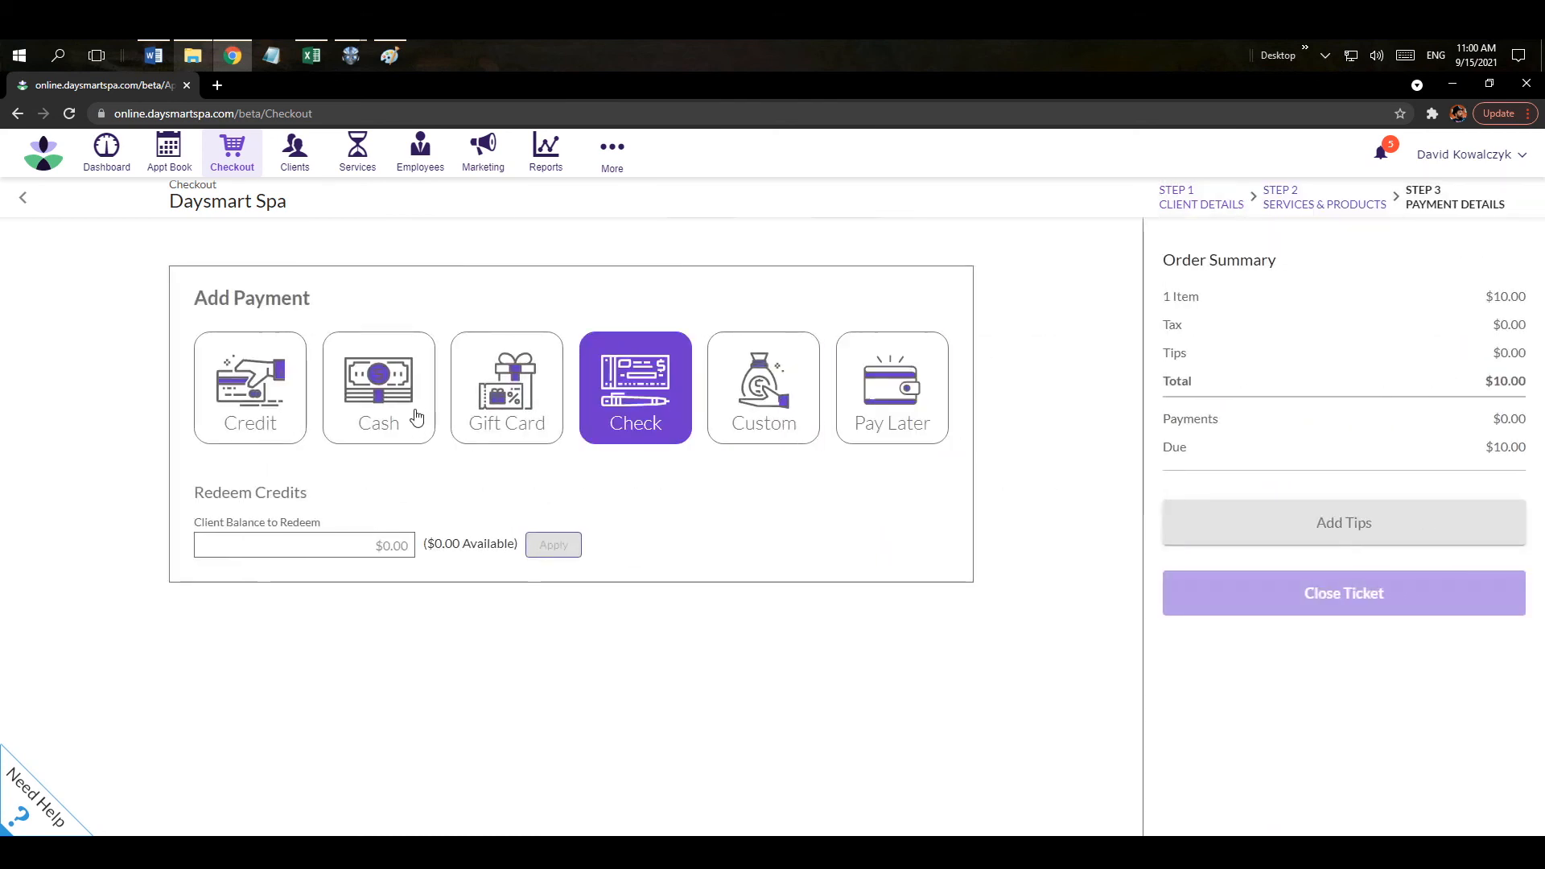
left_click(405, 416)
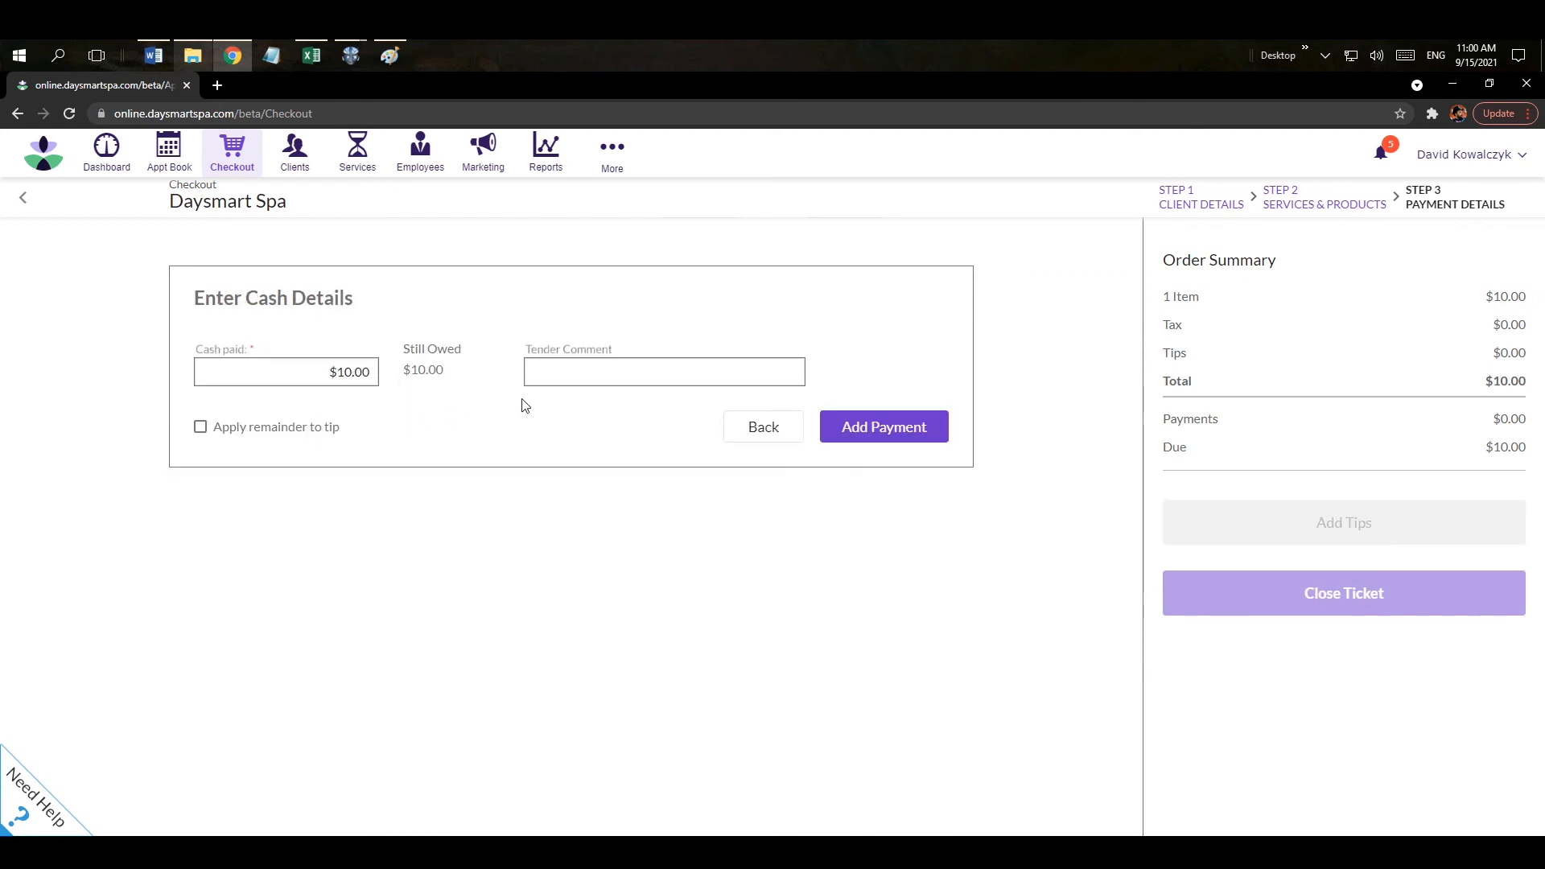
left_click(852, 427)
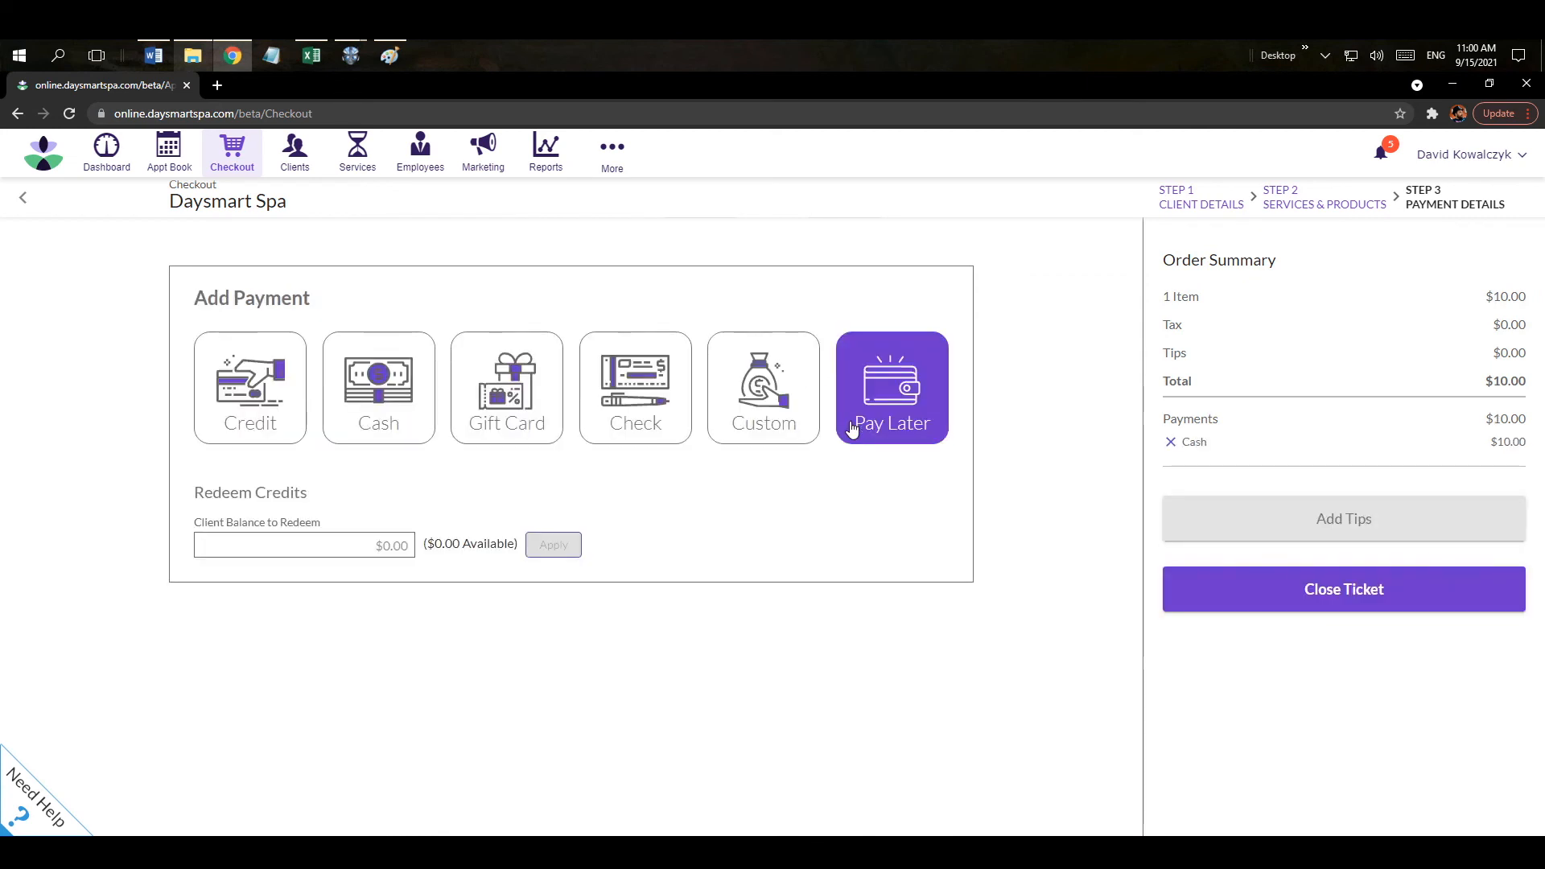
left_click(1250, 579)
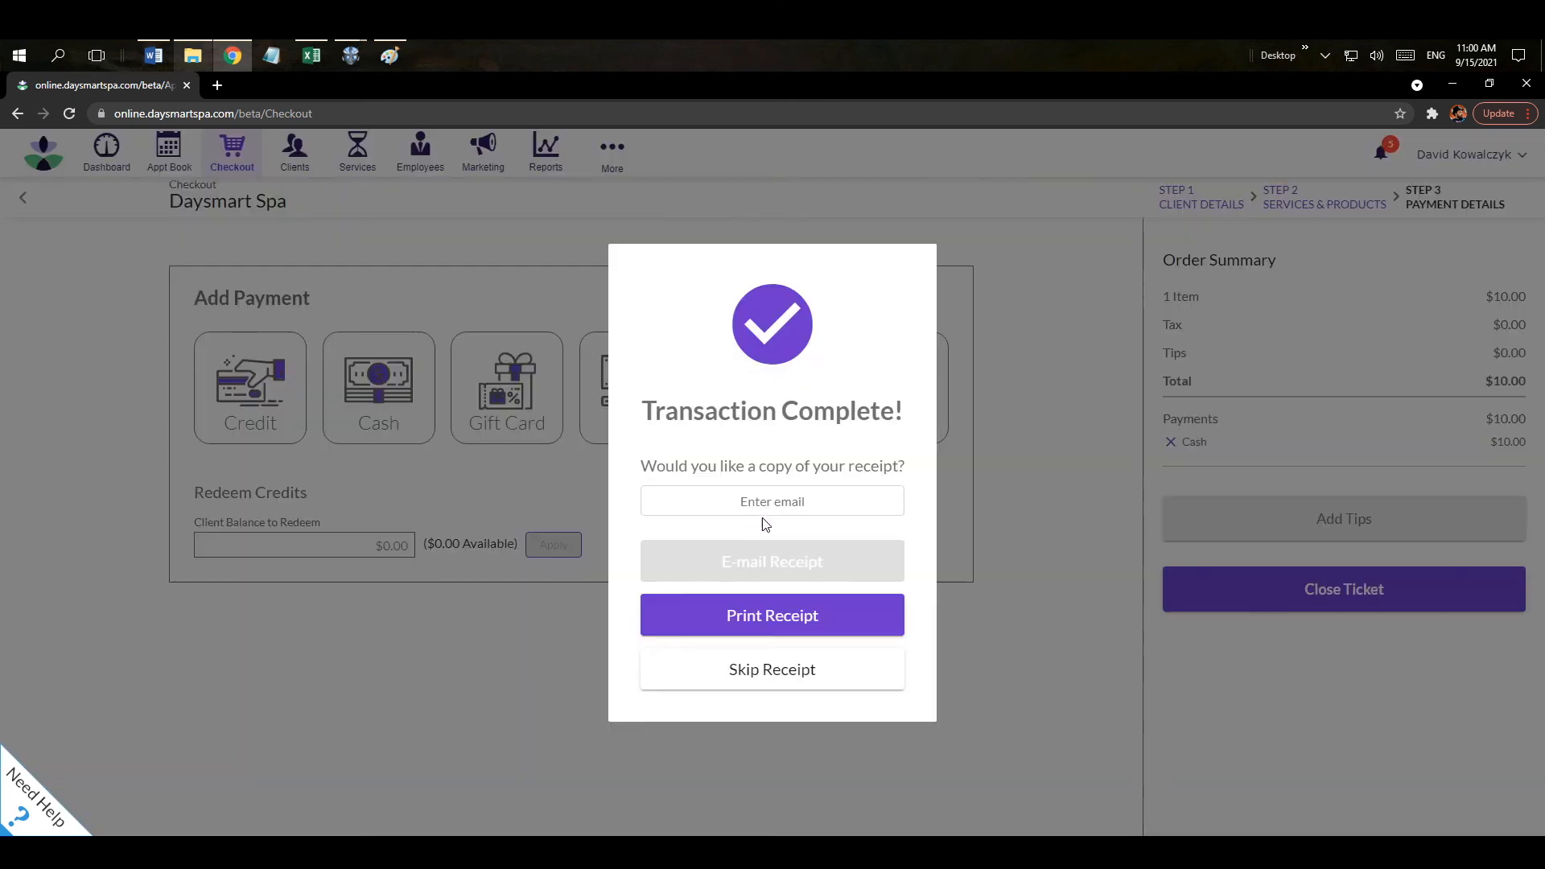
left_click(791, 667)
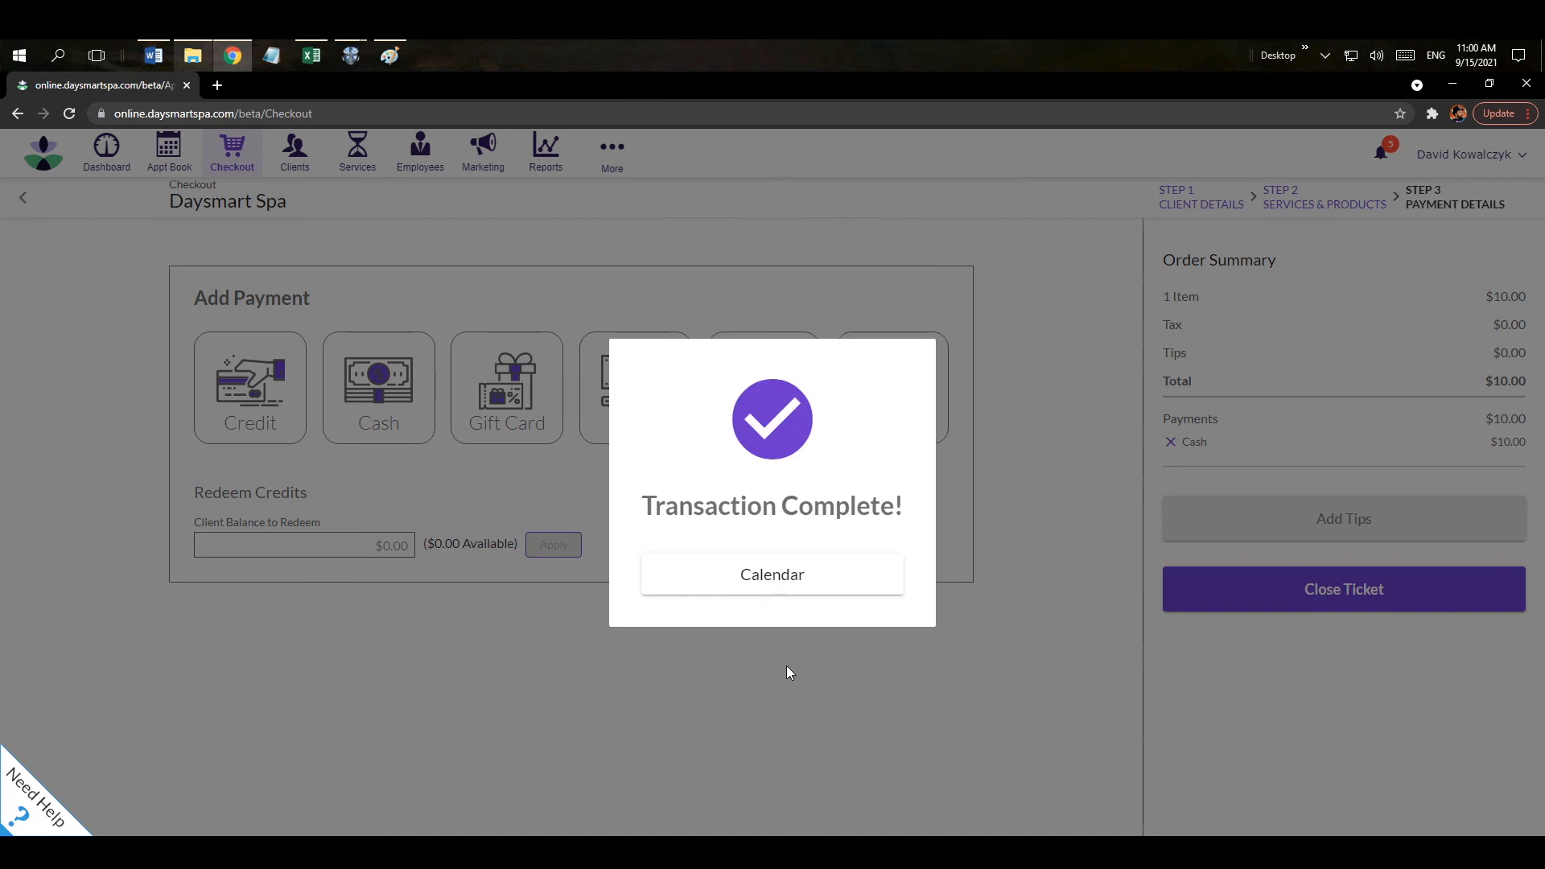
left_click(772, 592)
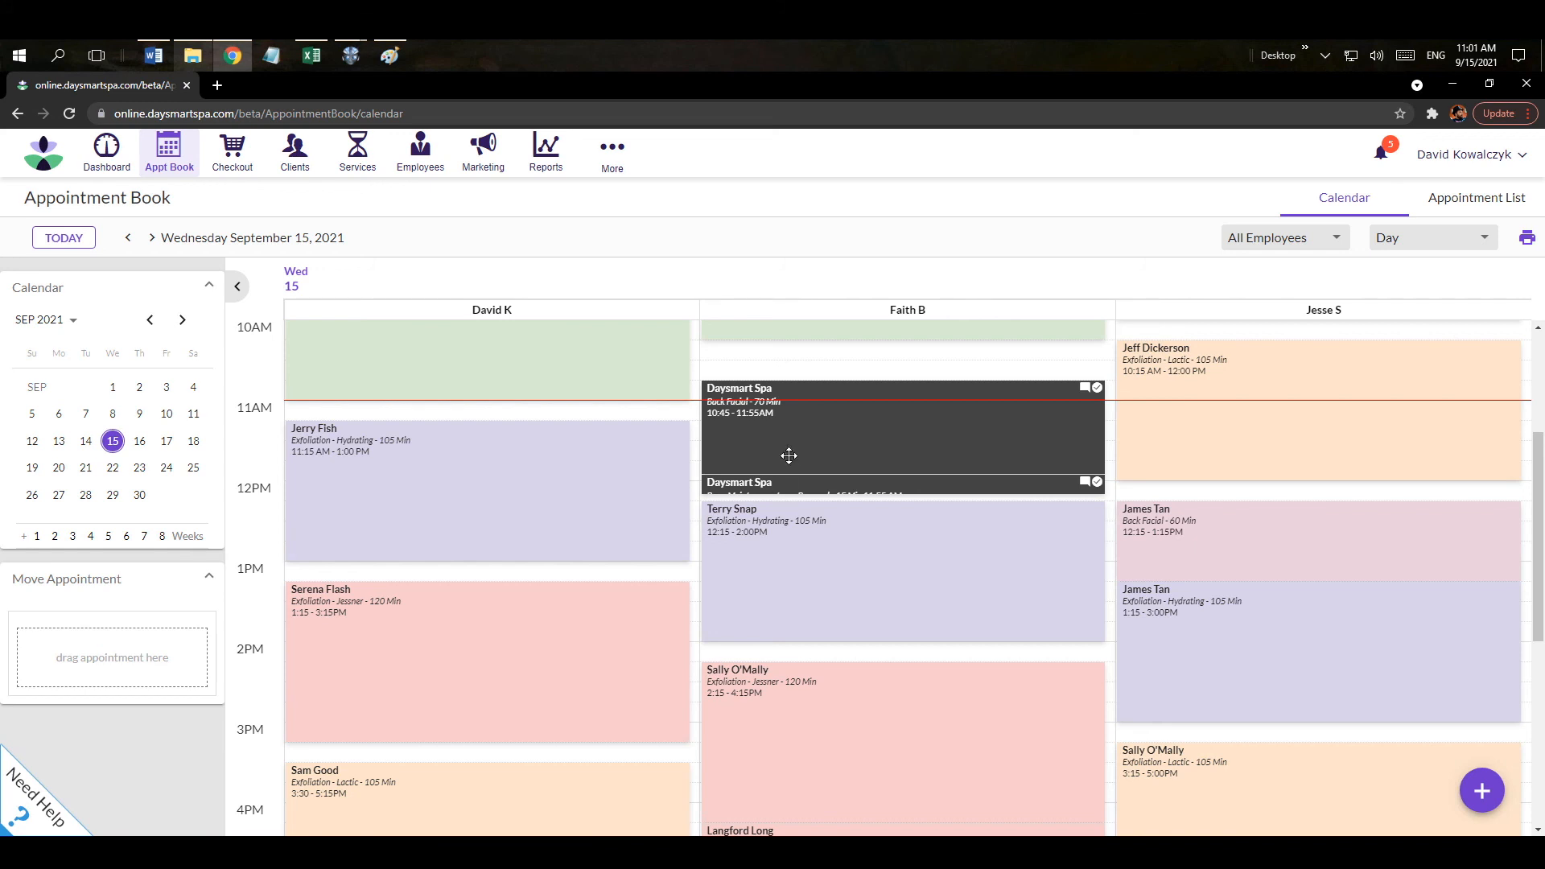
Open the Reports section listing the favorite reports.
left_click(561, 169)
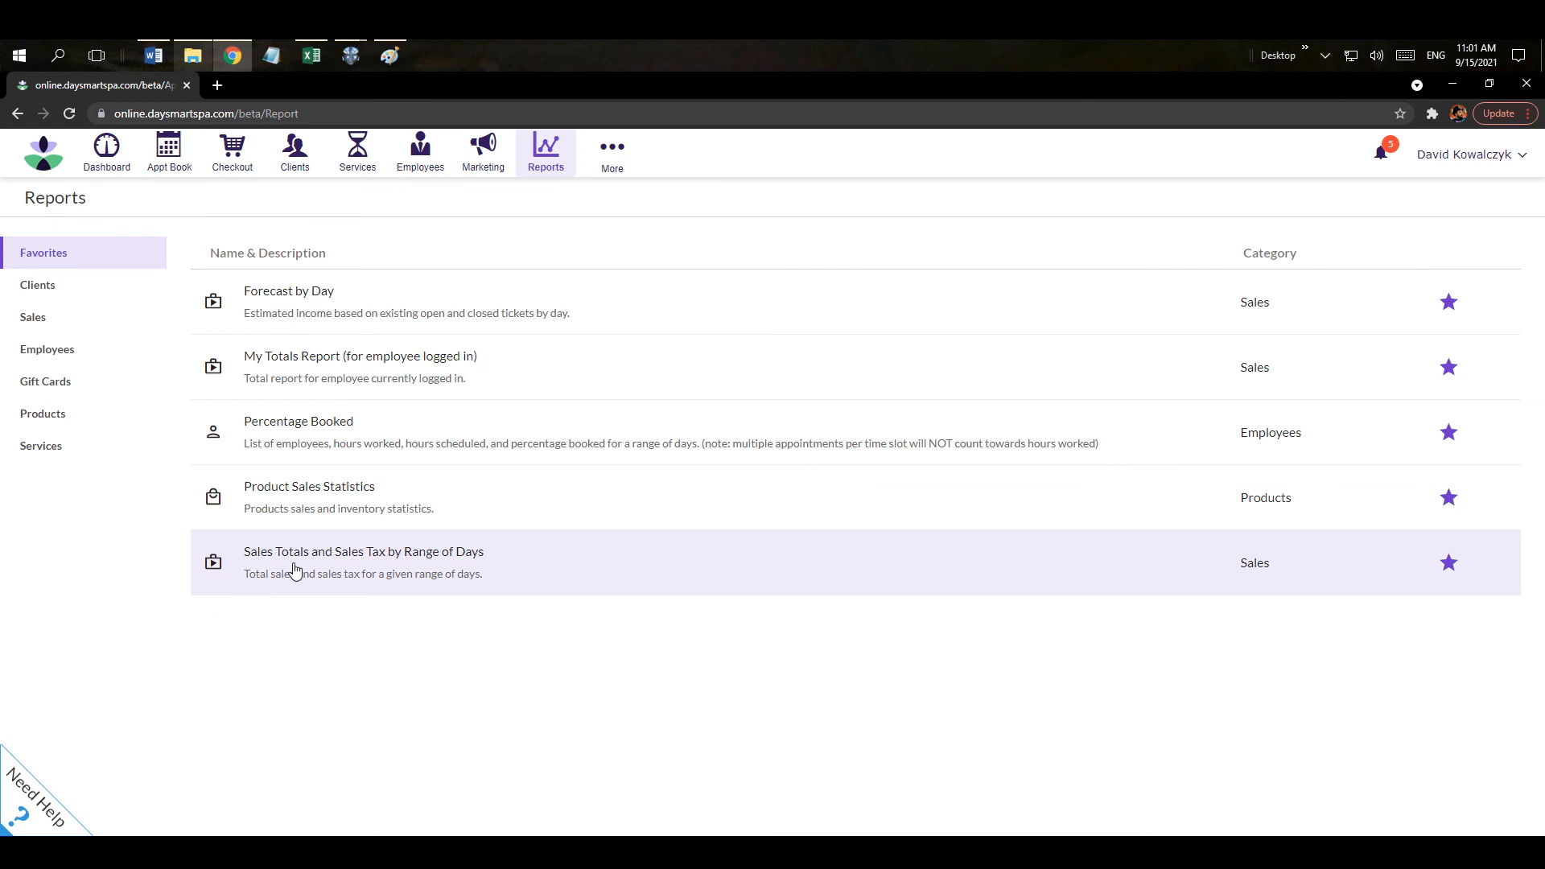
Run the Sales Totals and Sales Tax by Range of Days report for today, 09/15/2021.
left_click(296, 571)
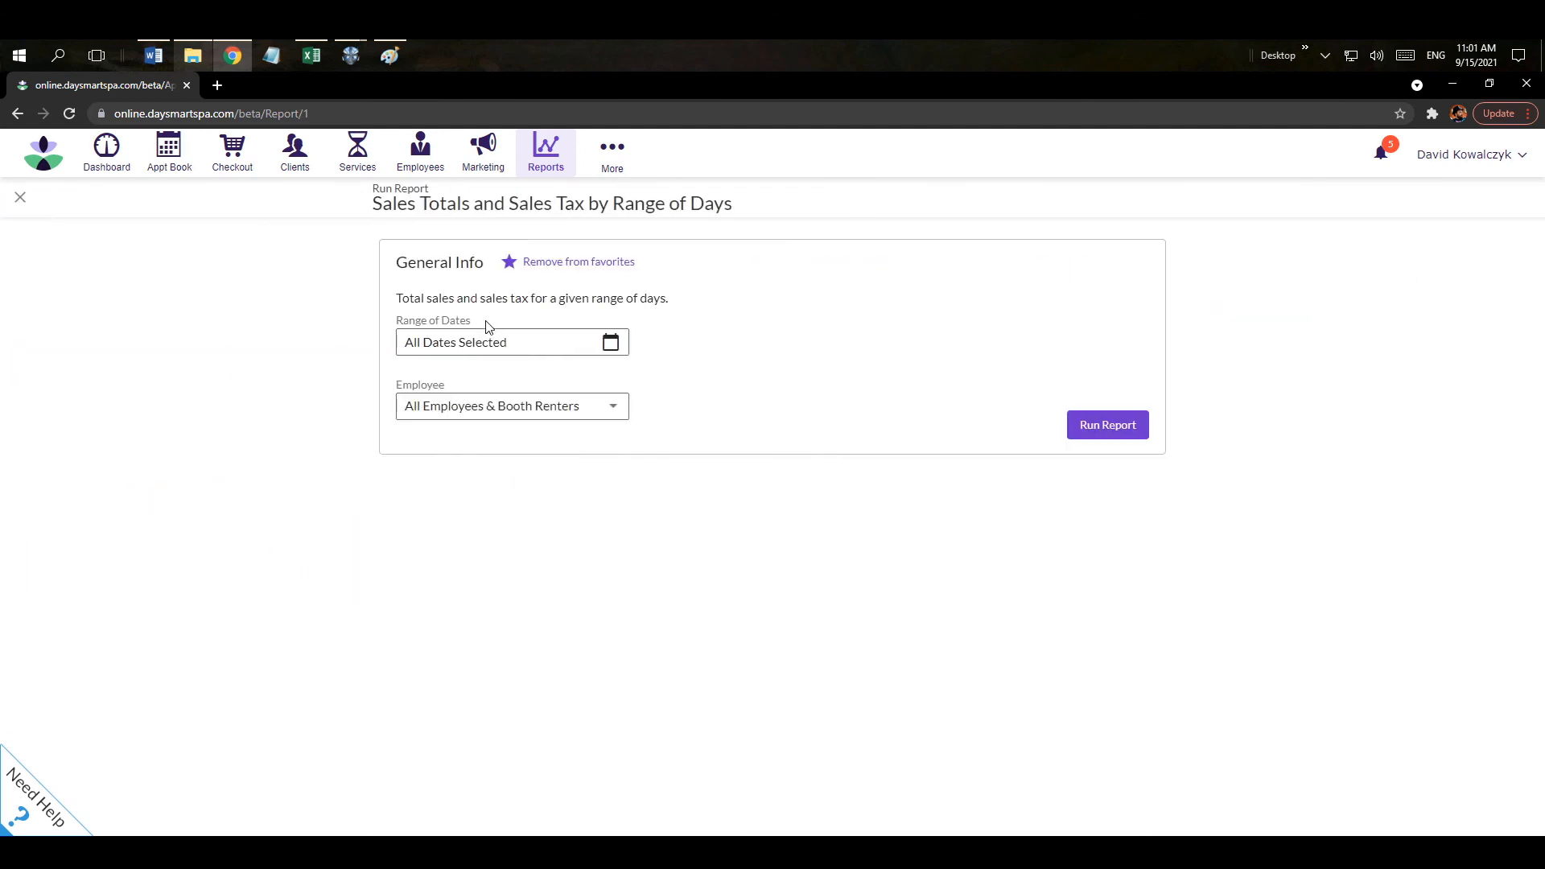
left_click(613, 346)
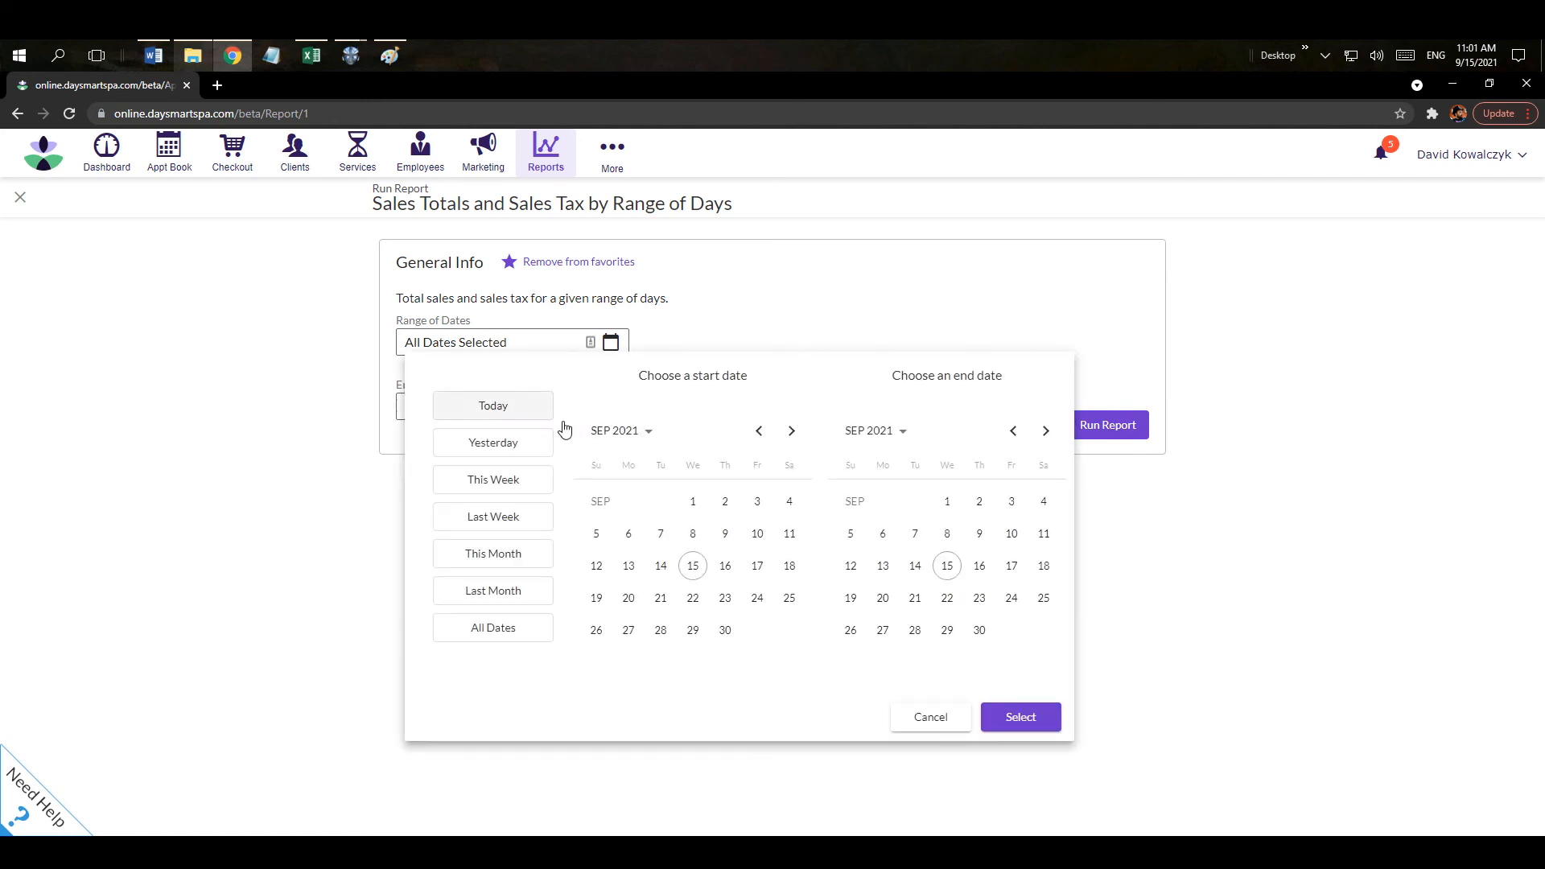
left_click(497, 408)
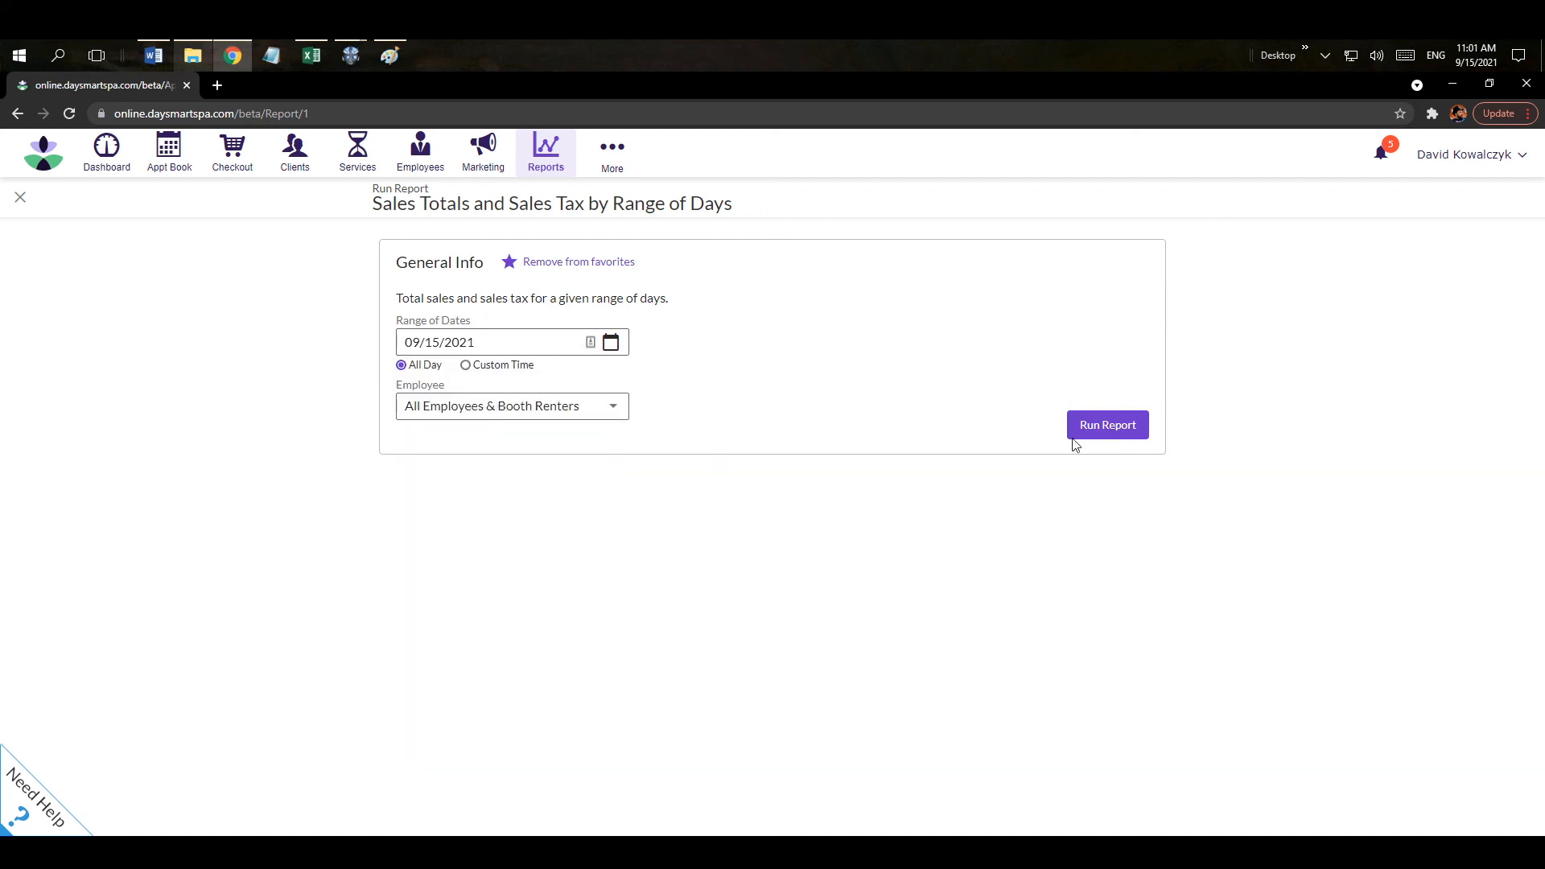
left_click(1097, 430)
Review the sales totals and the $285.00 taxable services breakdown, then close the report.
scroll(875, 450, "down", 2)
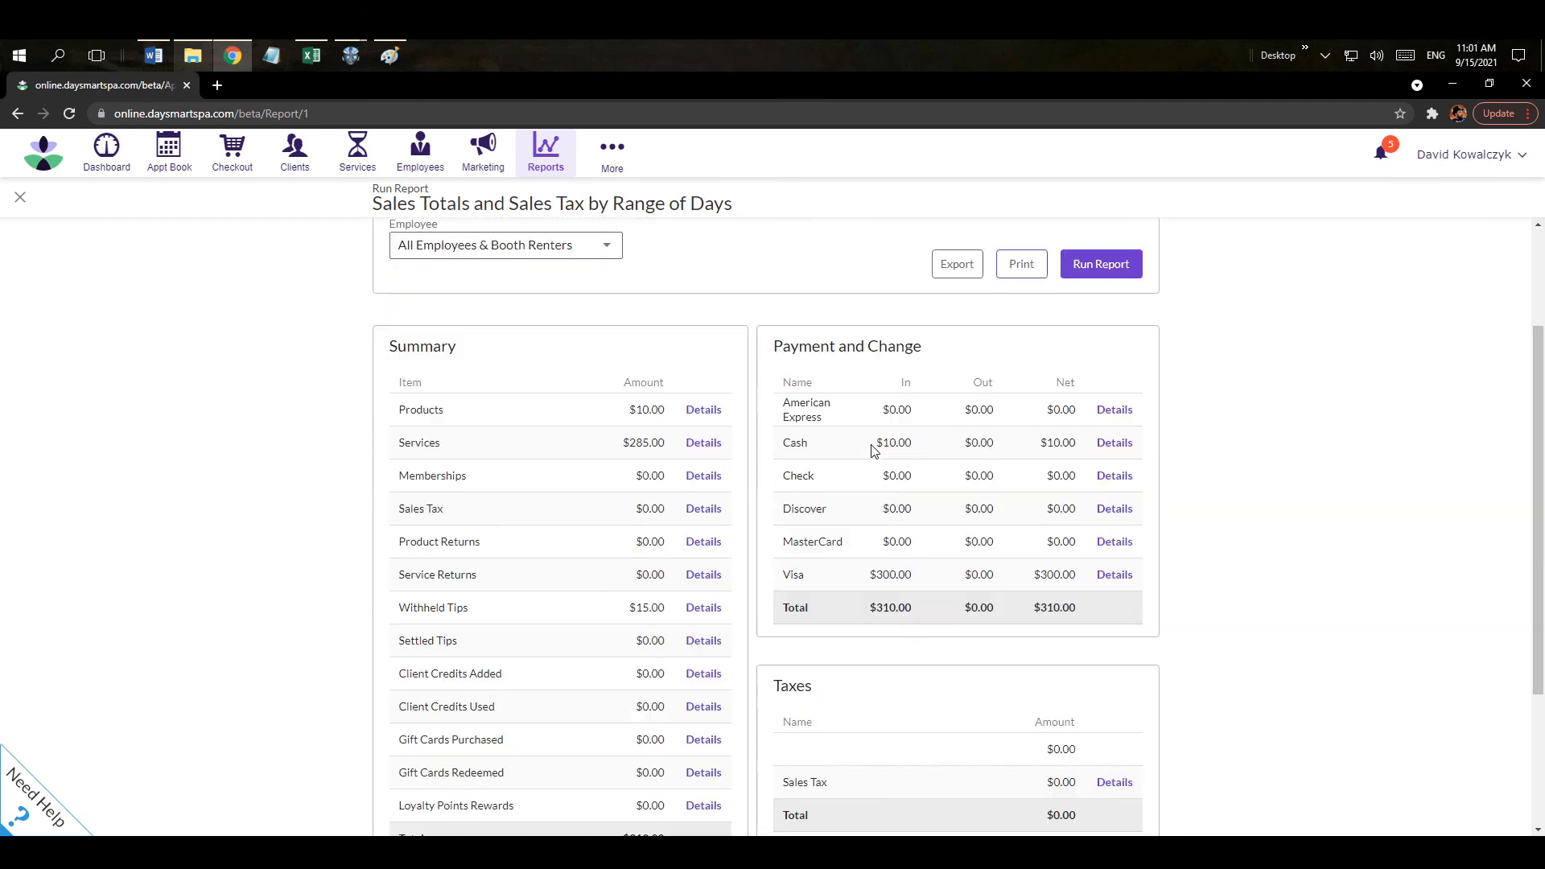
scroll(874, 450, "down", 1)
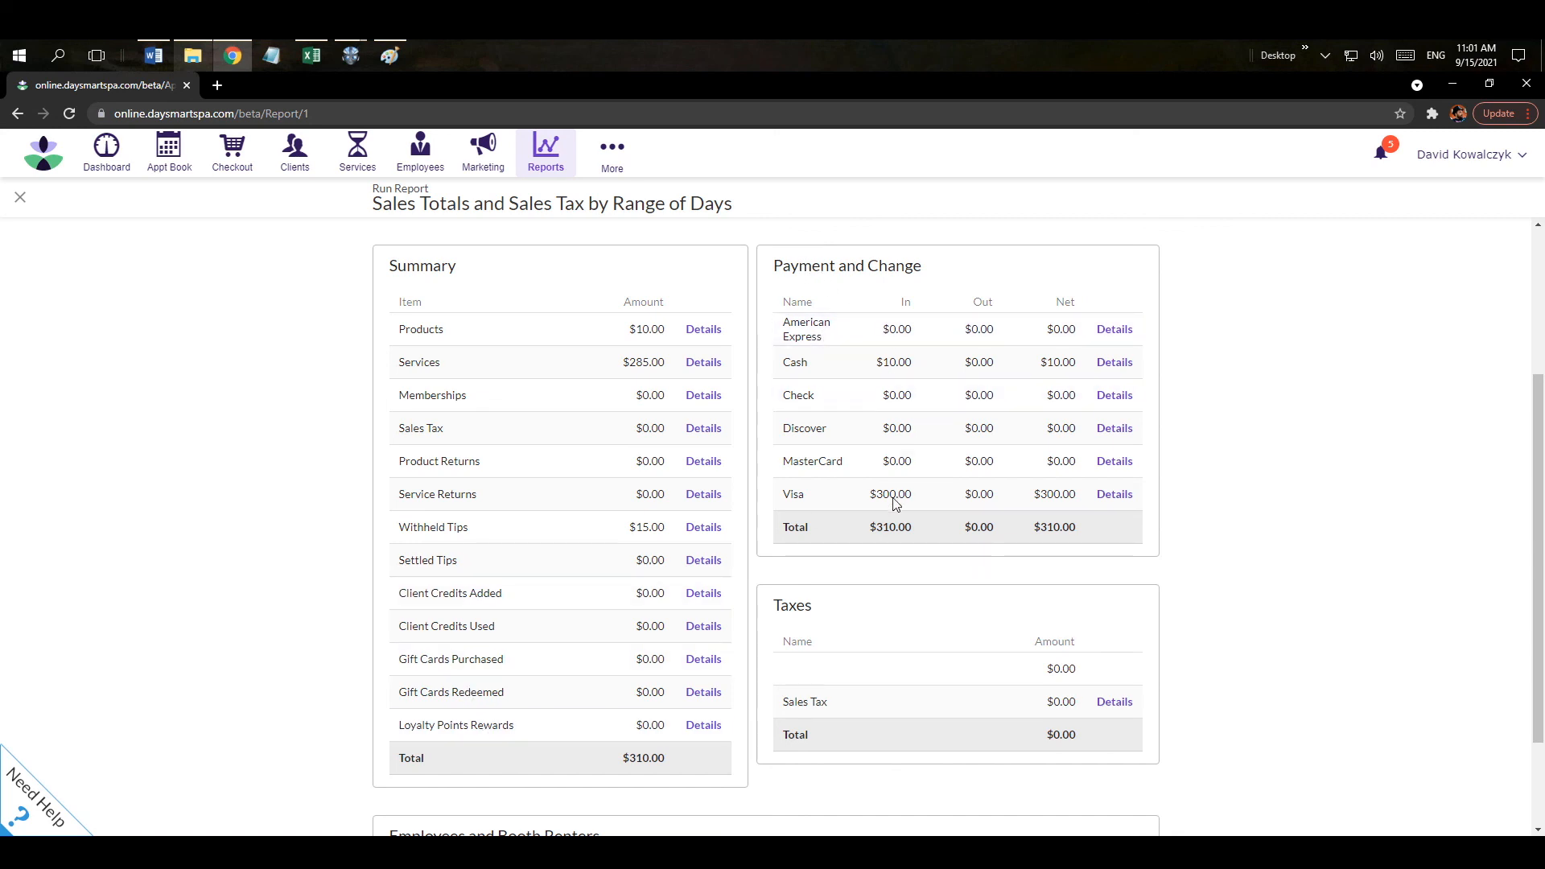
scroll(895, 634, "down", 2)
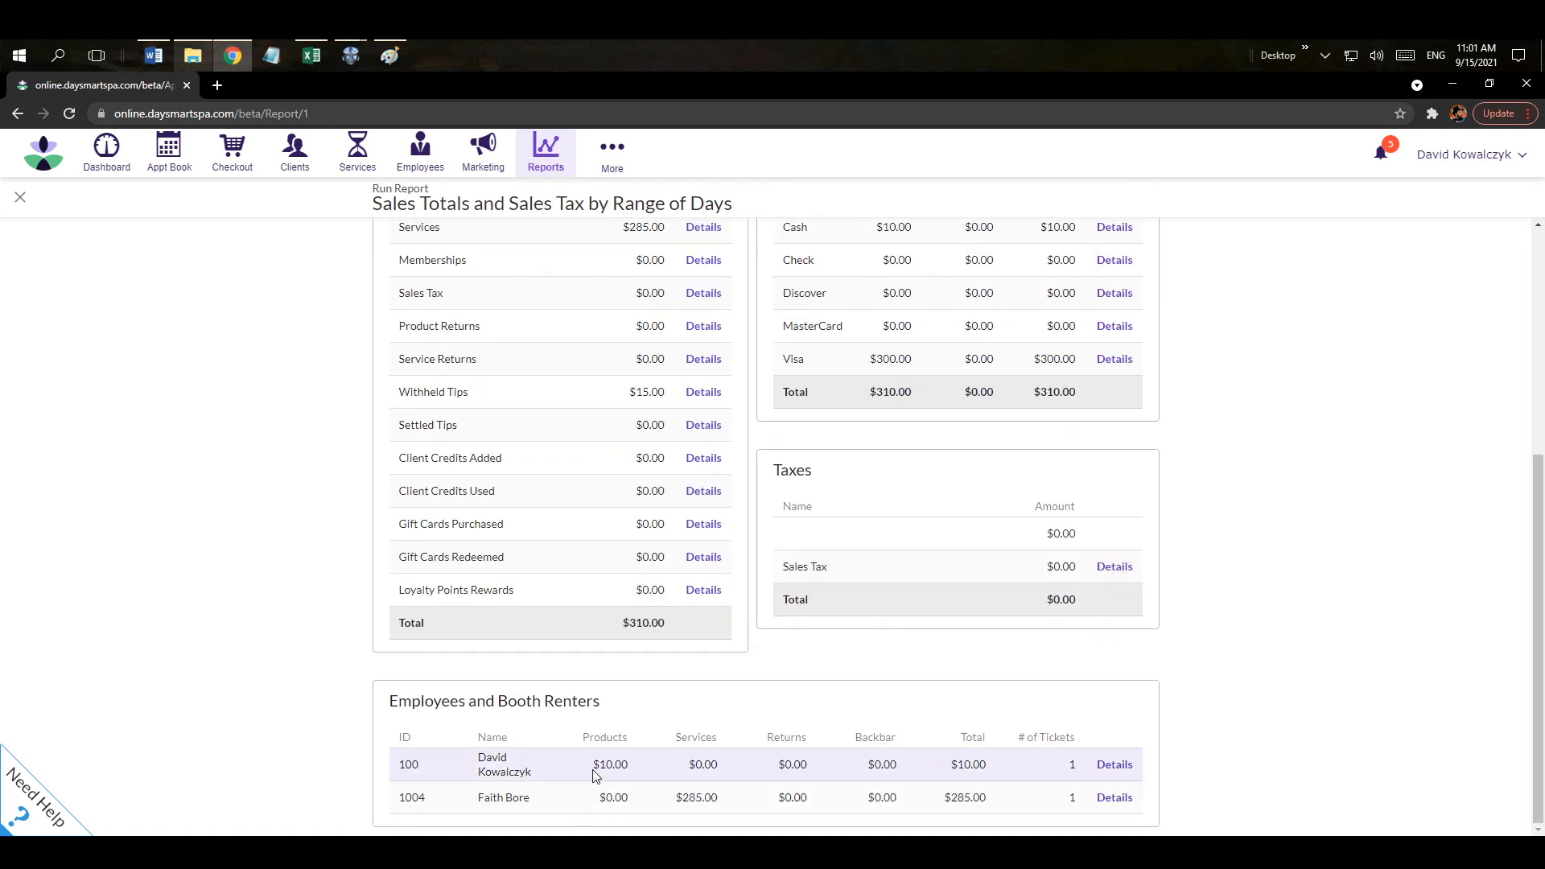
scroll(594, 776, "up", 4)
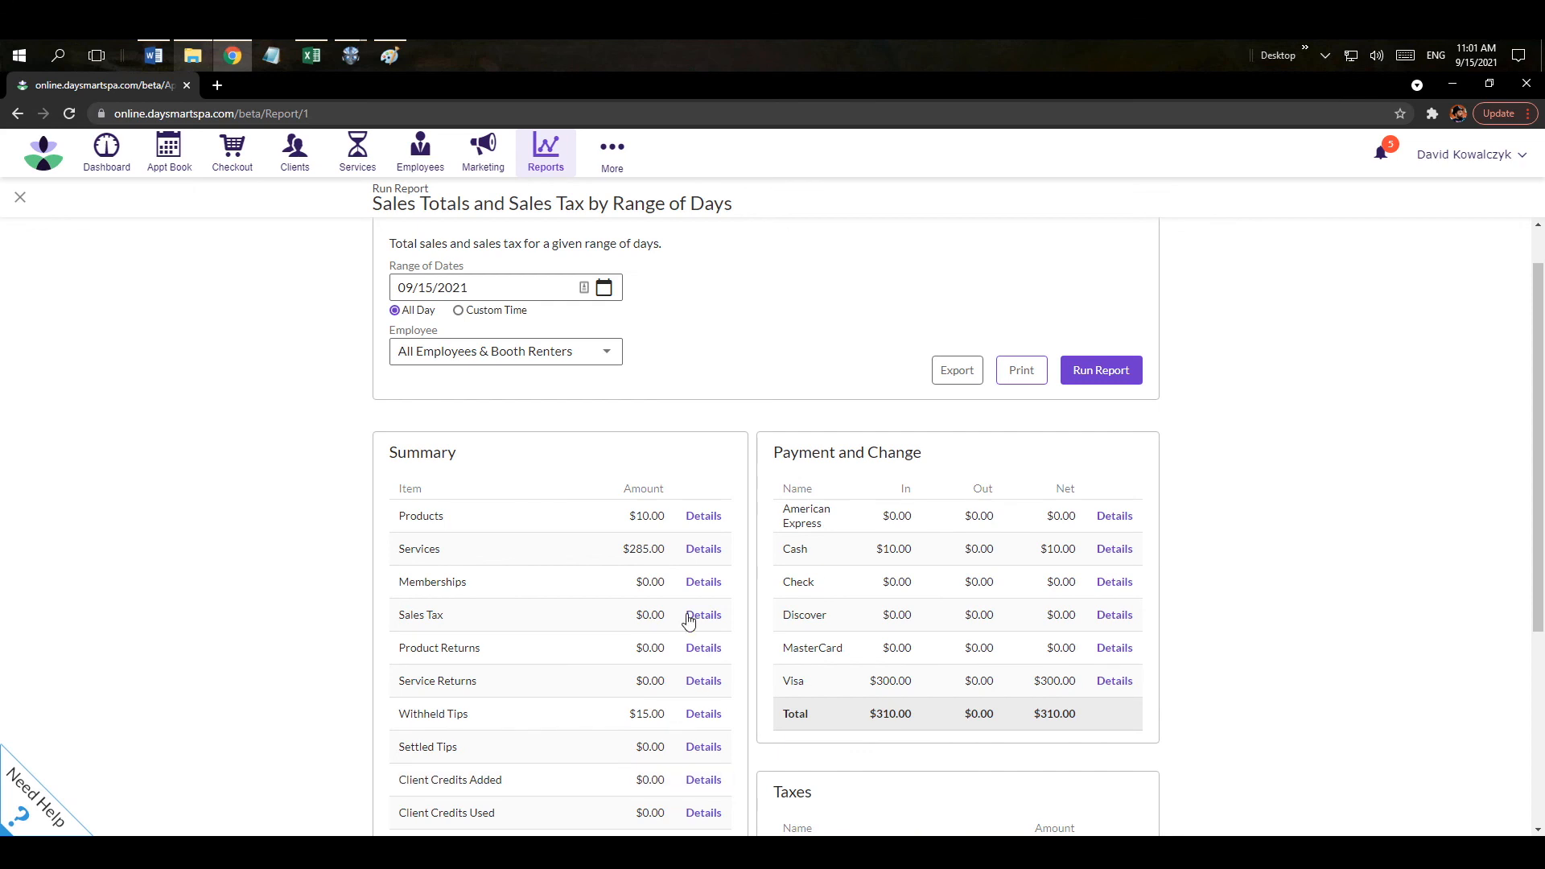
left_click(703, 549)
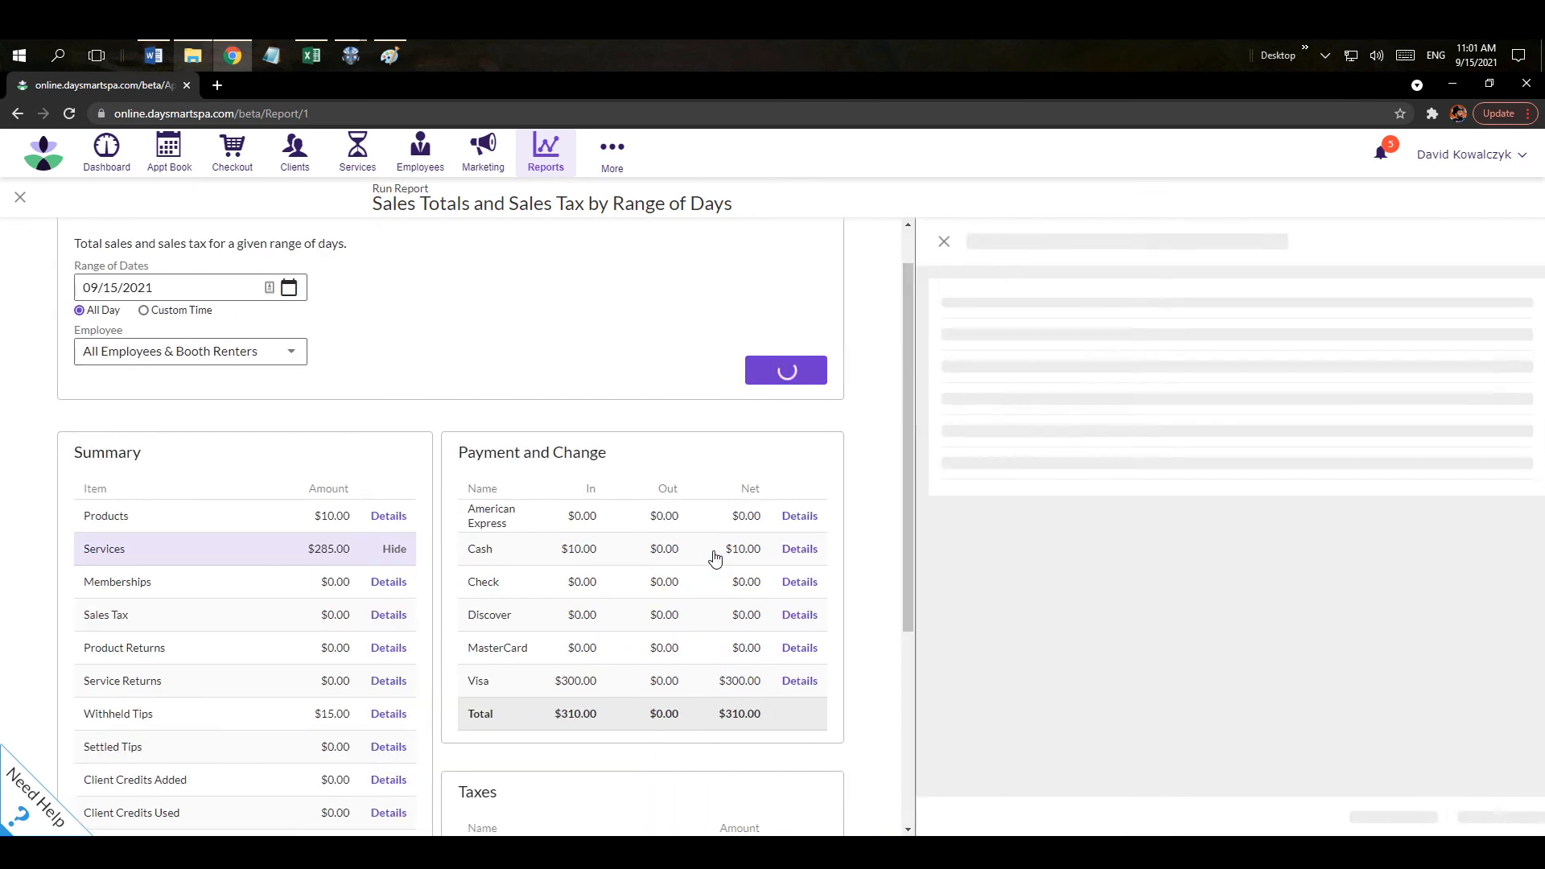
left_click(1351, 287)
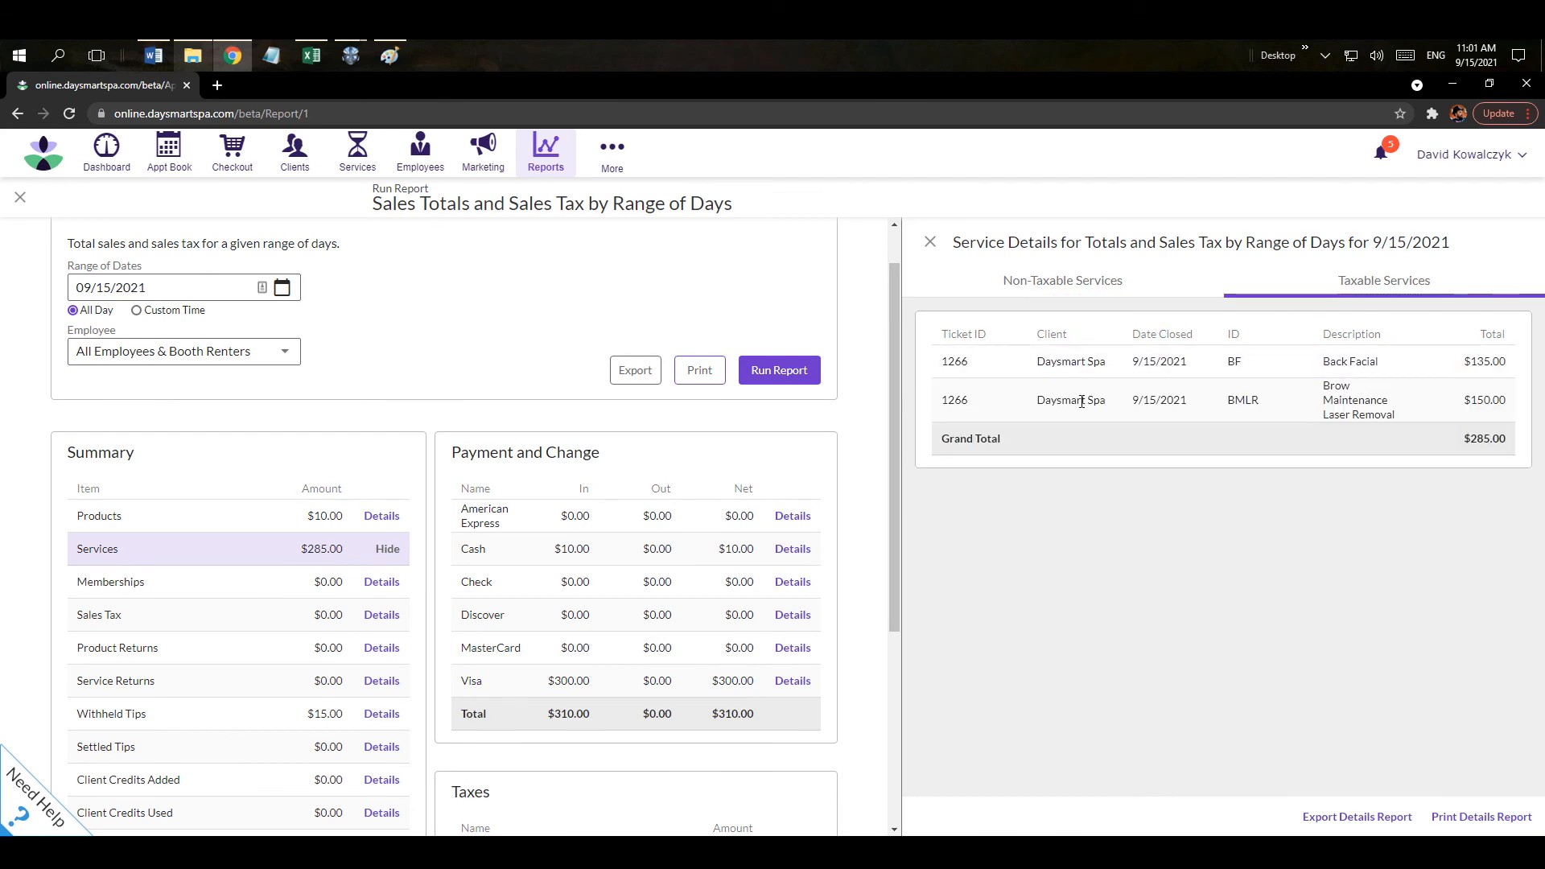
left_click(931, 244)
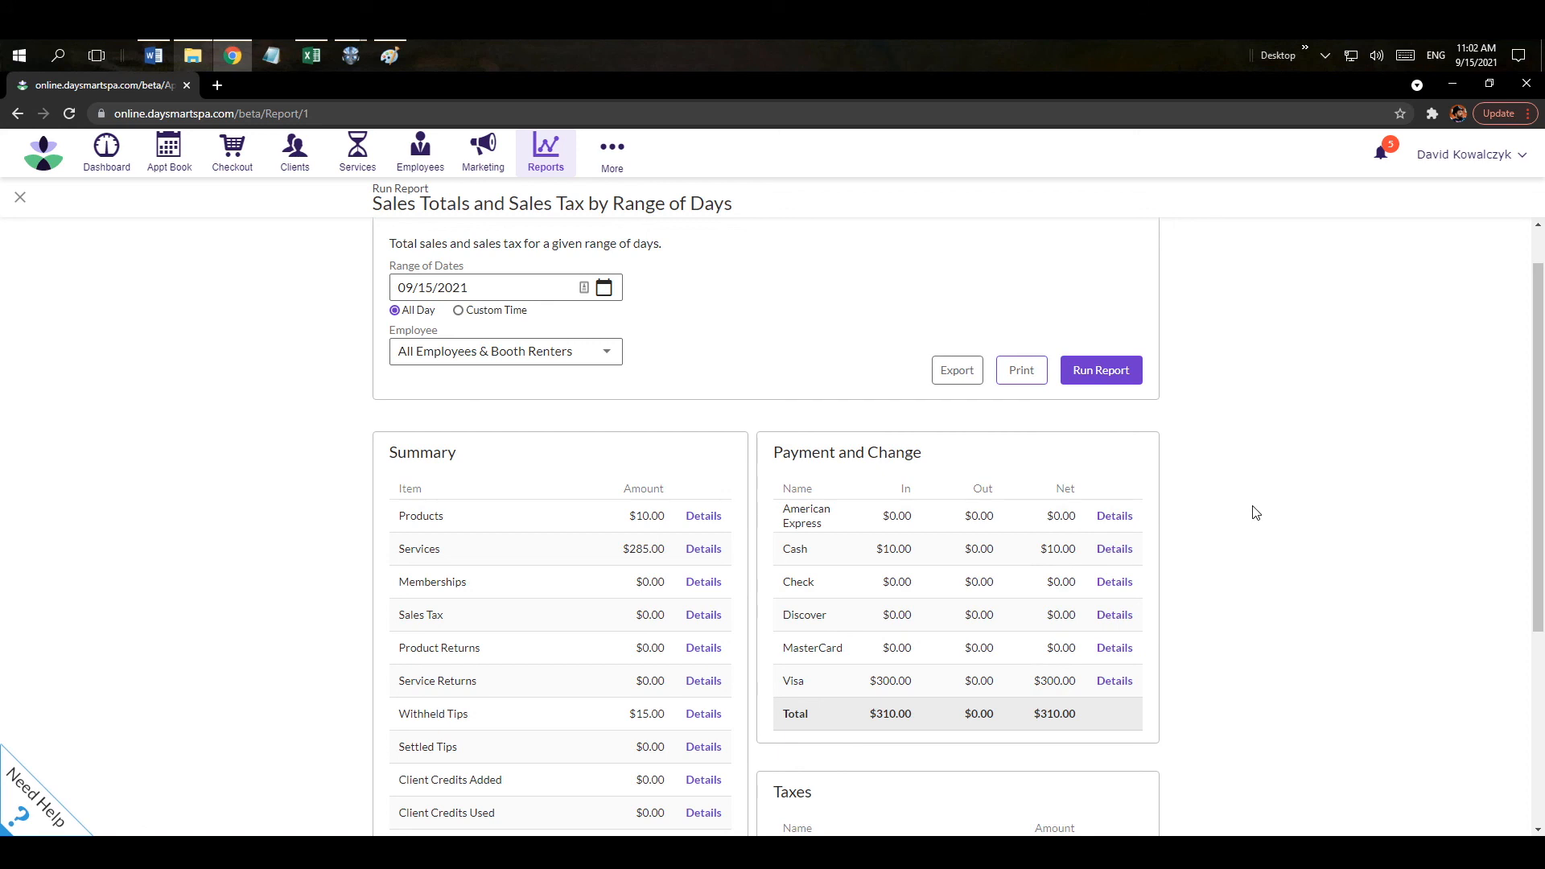
left_click(21, 198)
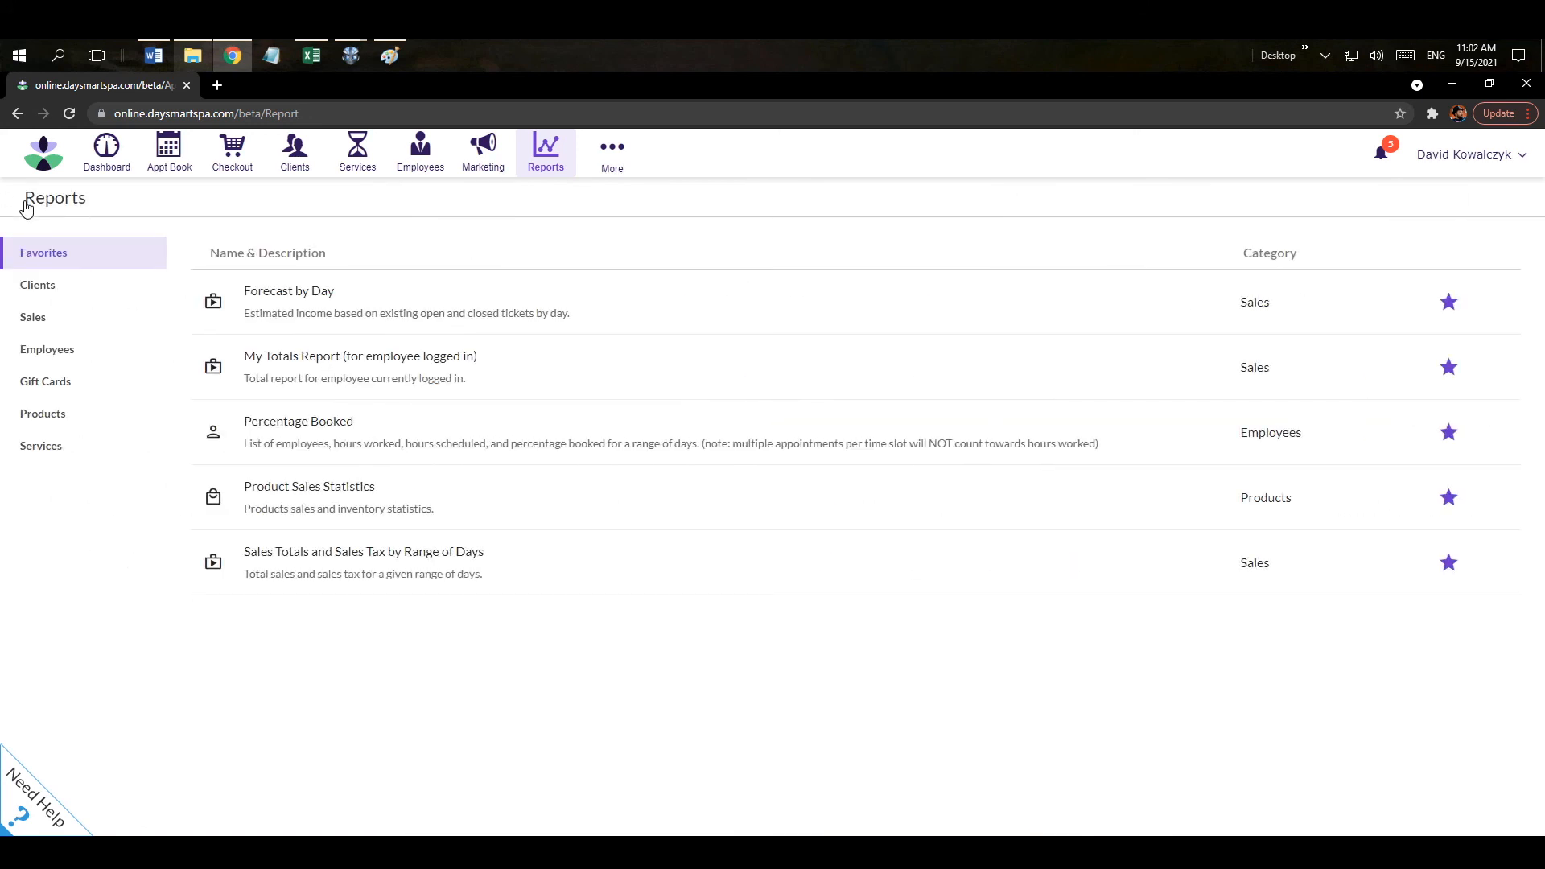
Open Options > E-mail & Texting > Reminders and Notifications and view the e-mail reminder template.
left_click(611, 171)
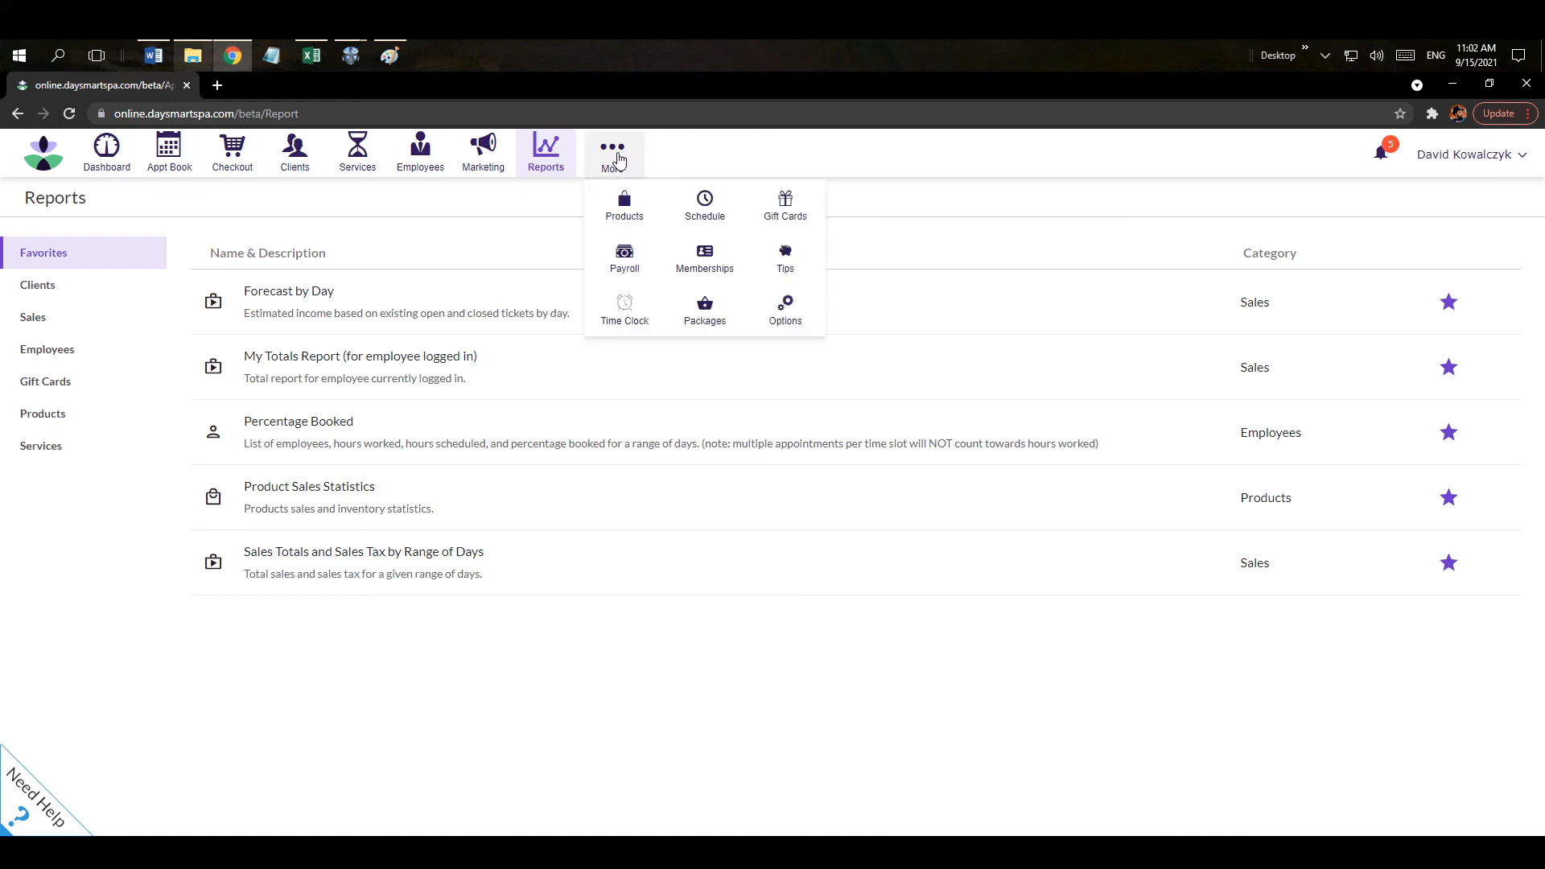
left_click(784, 312)
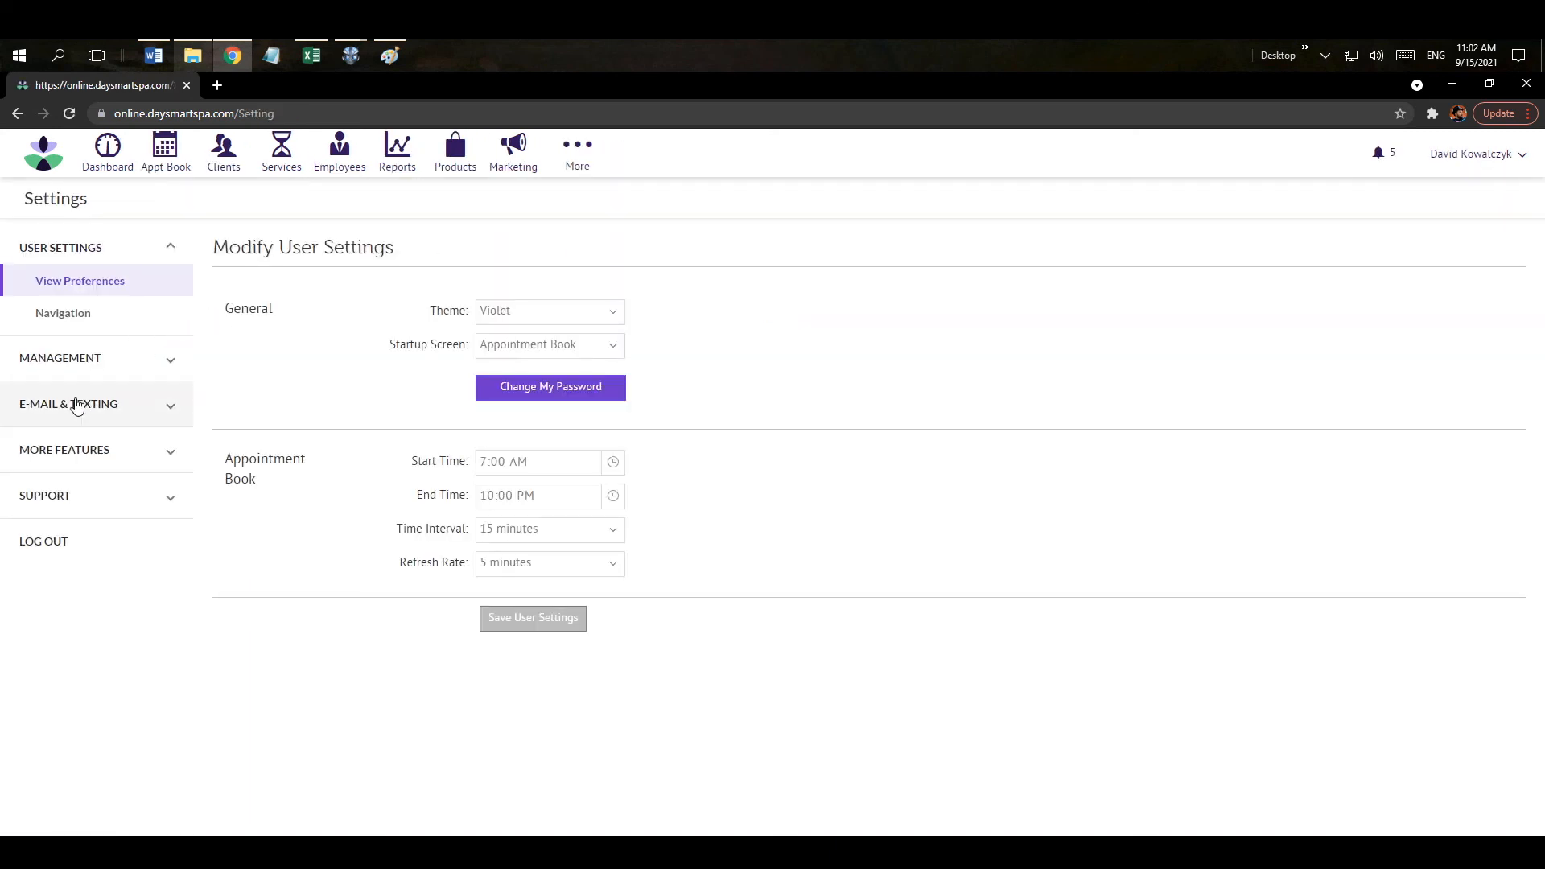
left_click(67, 411)
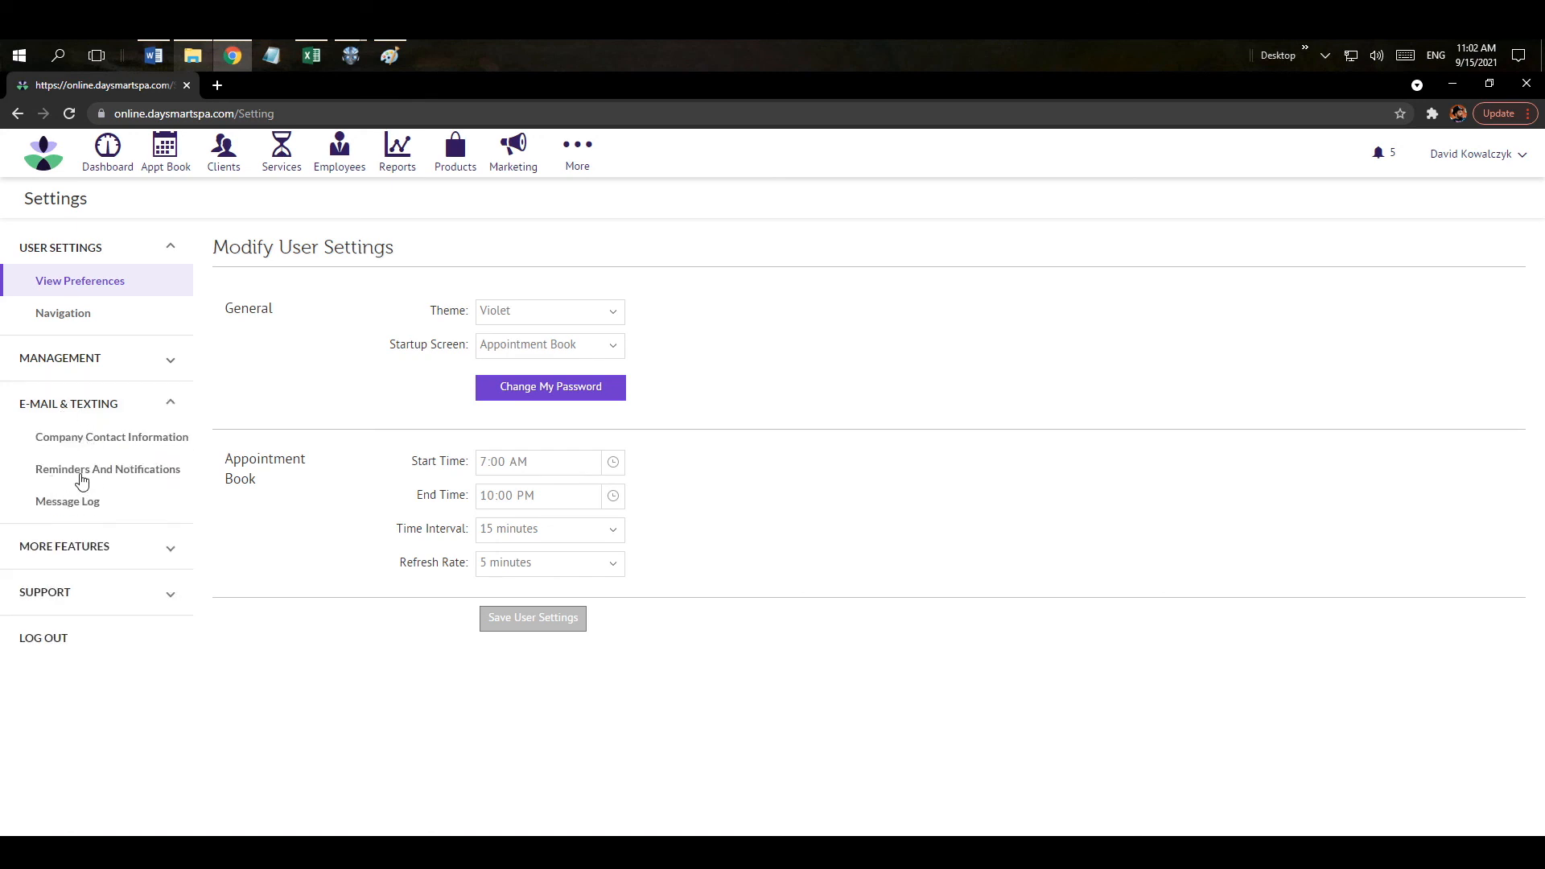
left_click(109, 478)
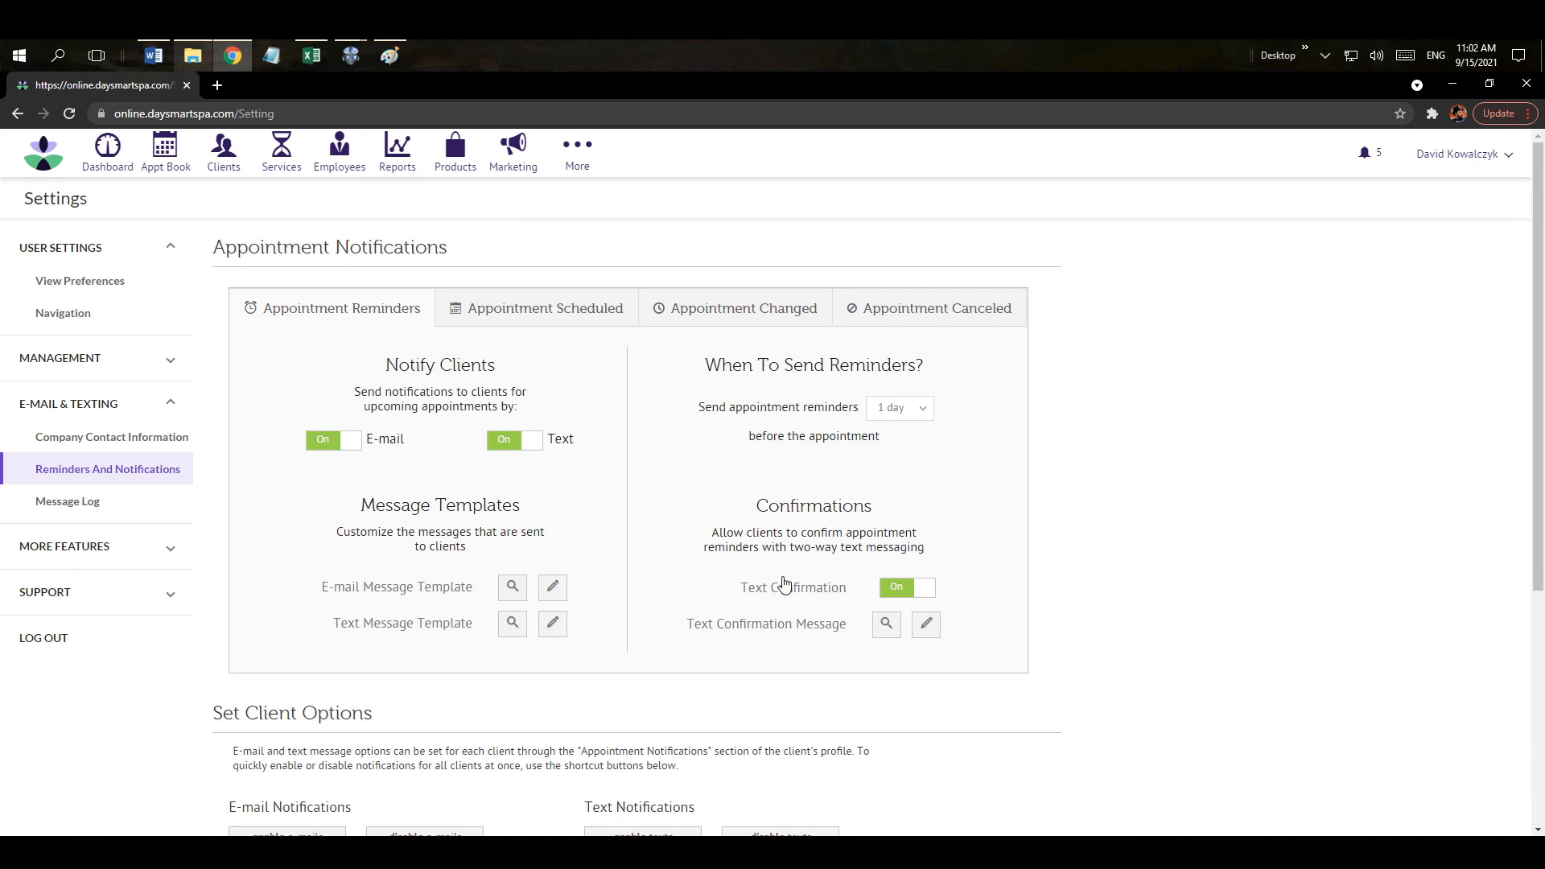
left_click(563, 596)
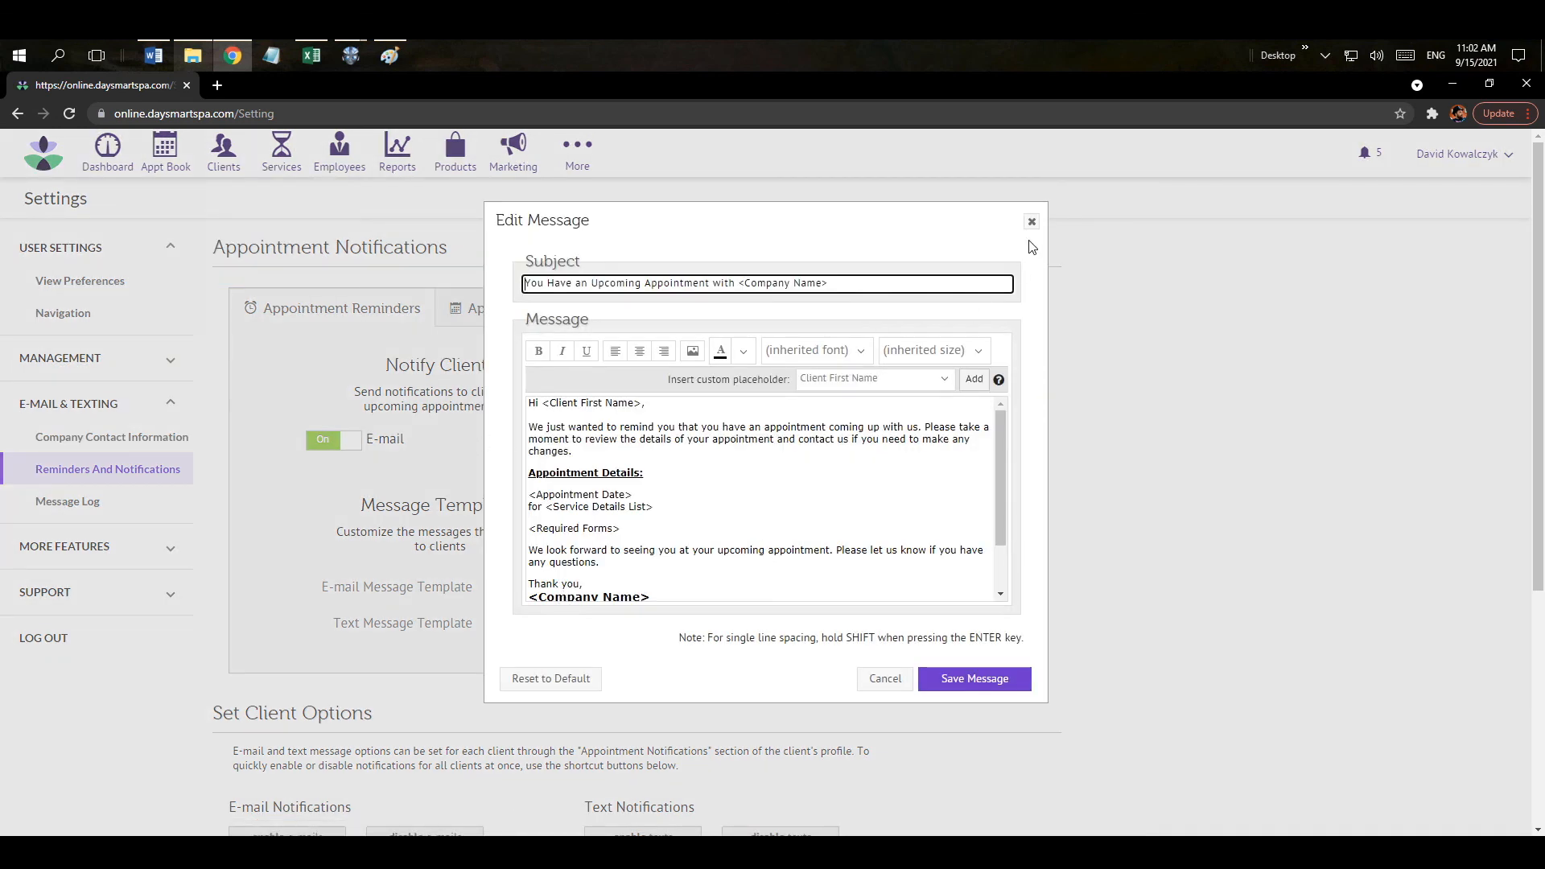
left_click(1031, 221)
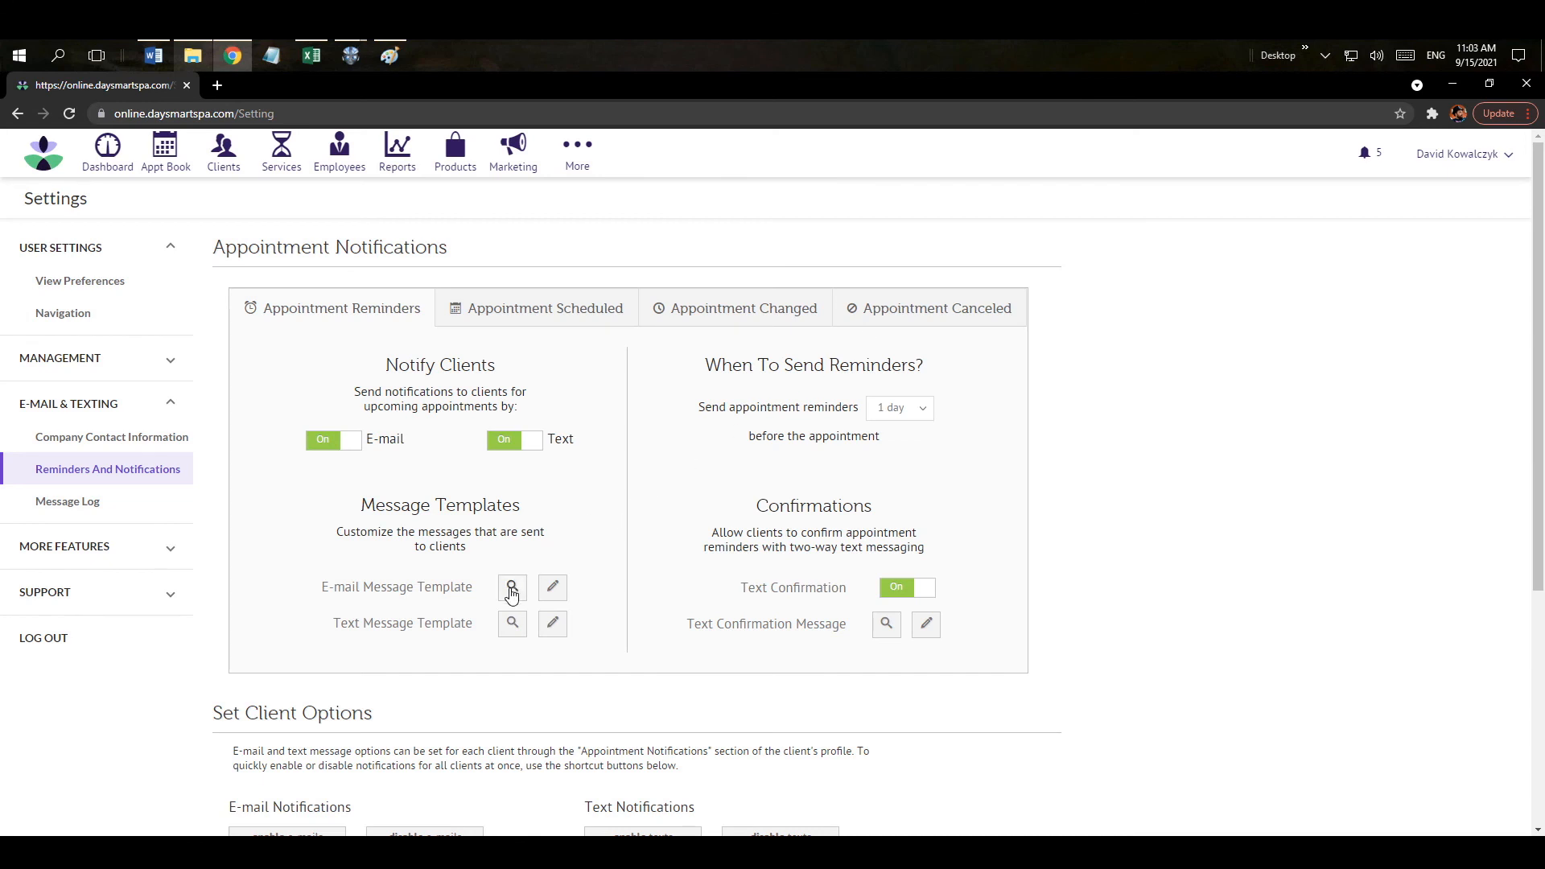
Check the Notify Clients and Notify Employees settings for newly scheduled appointments.
left_click(504, 314)
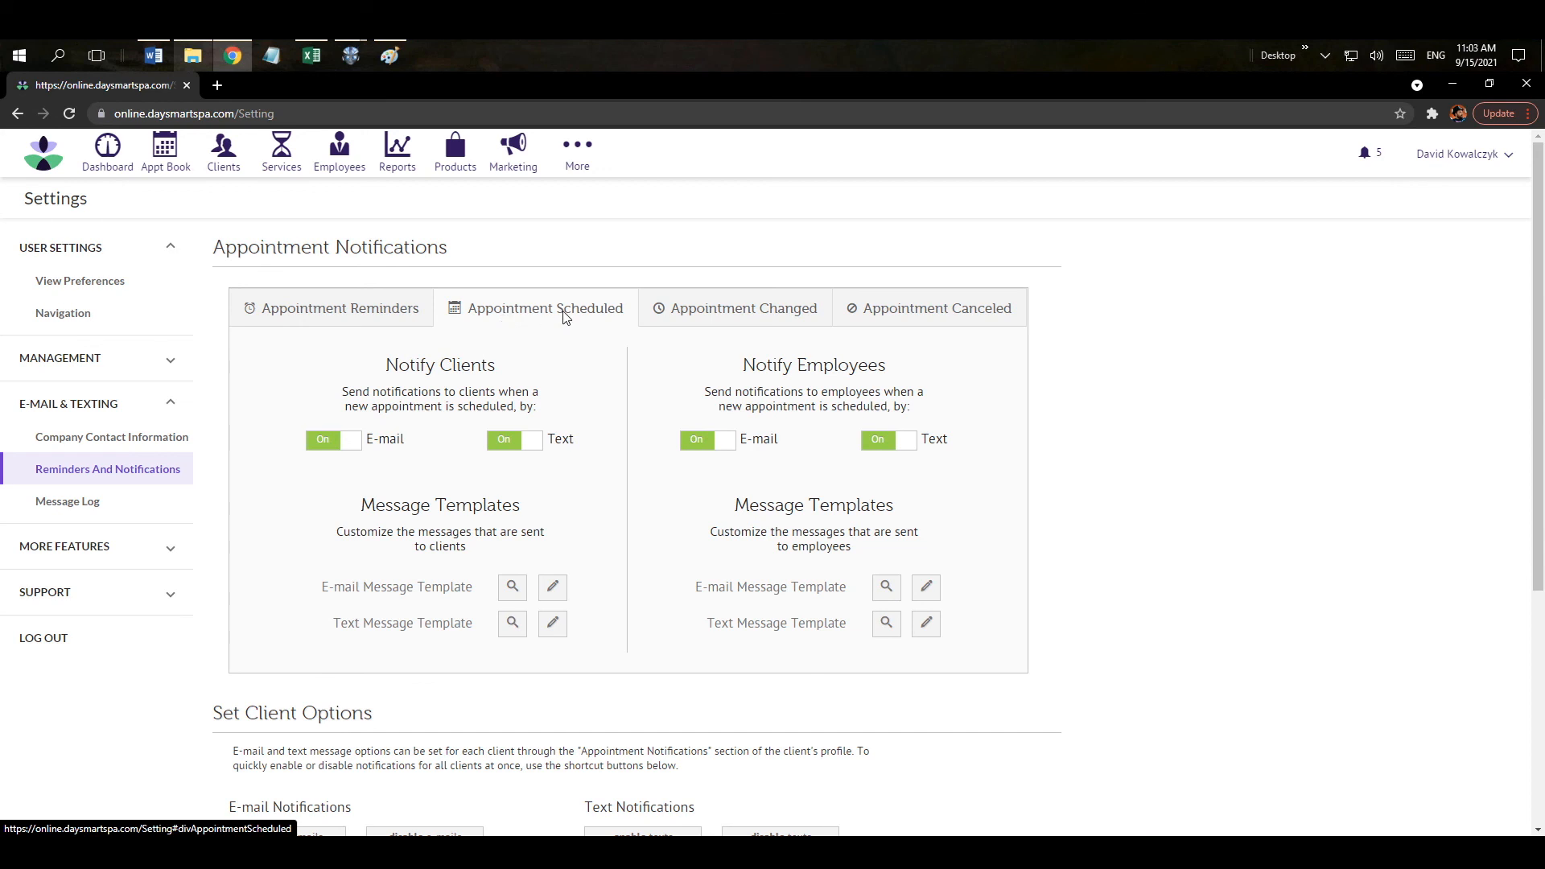
left_click_drag(399, 366, 484, 367)
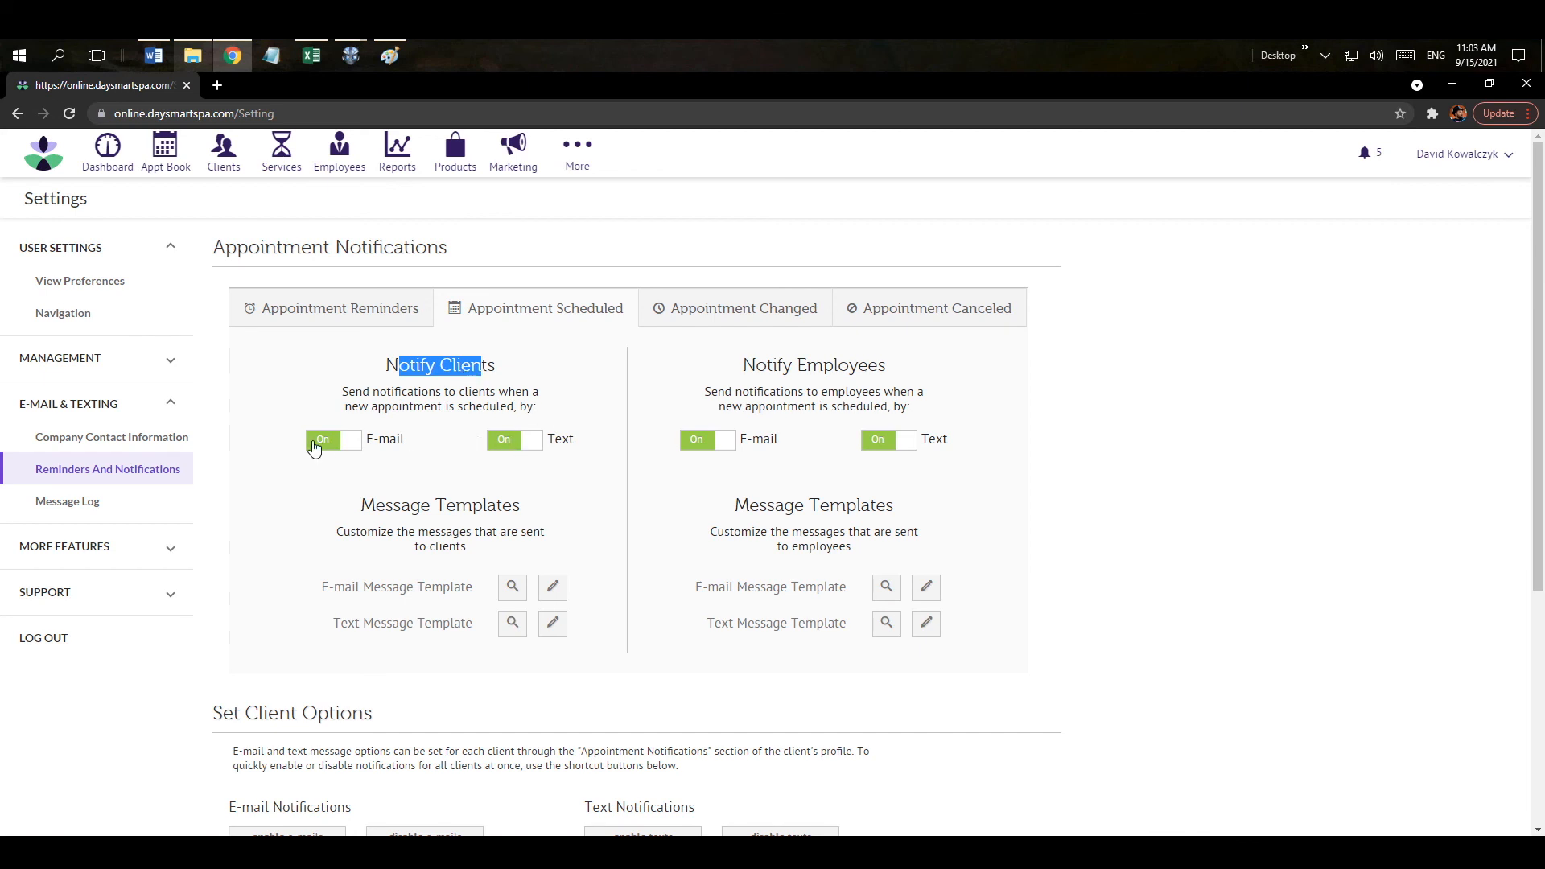
left_click_drag(756, 367, 888, 366)
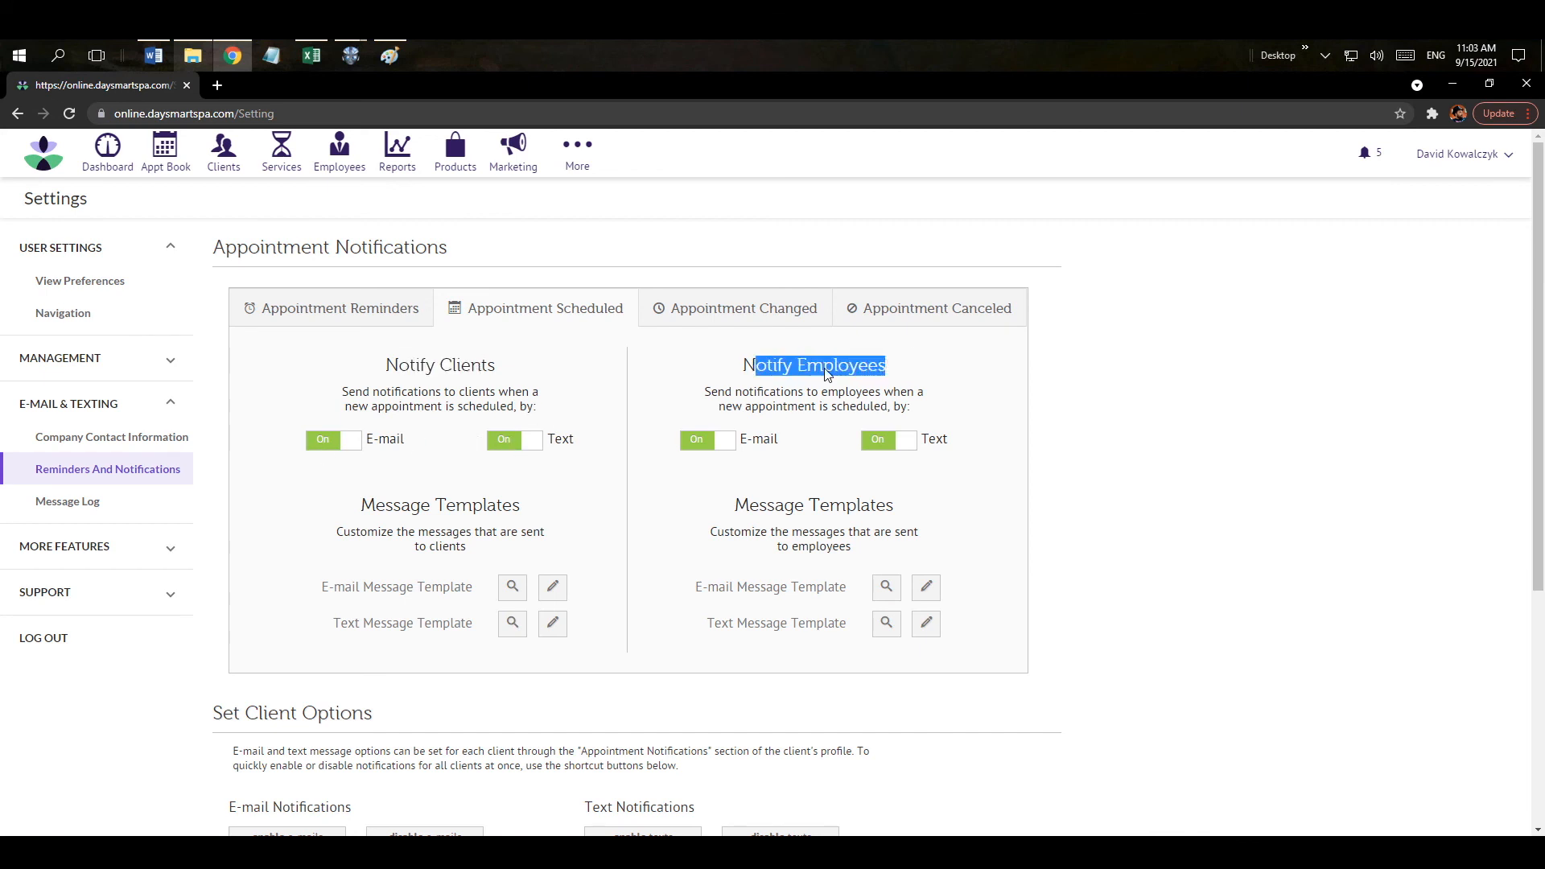
Check the changed and canceled appointment notifications, then return to the Appointment Book.
left_click(725, 319)
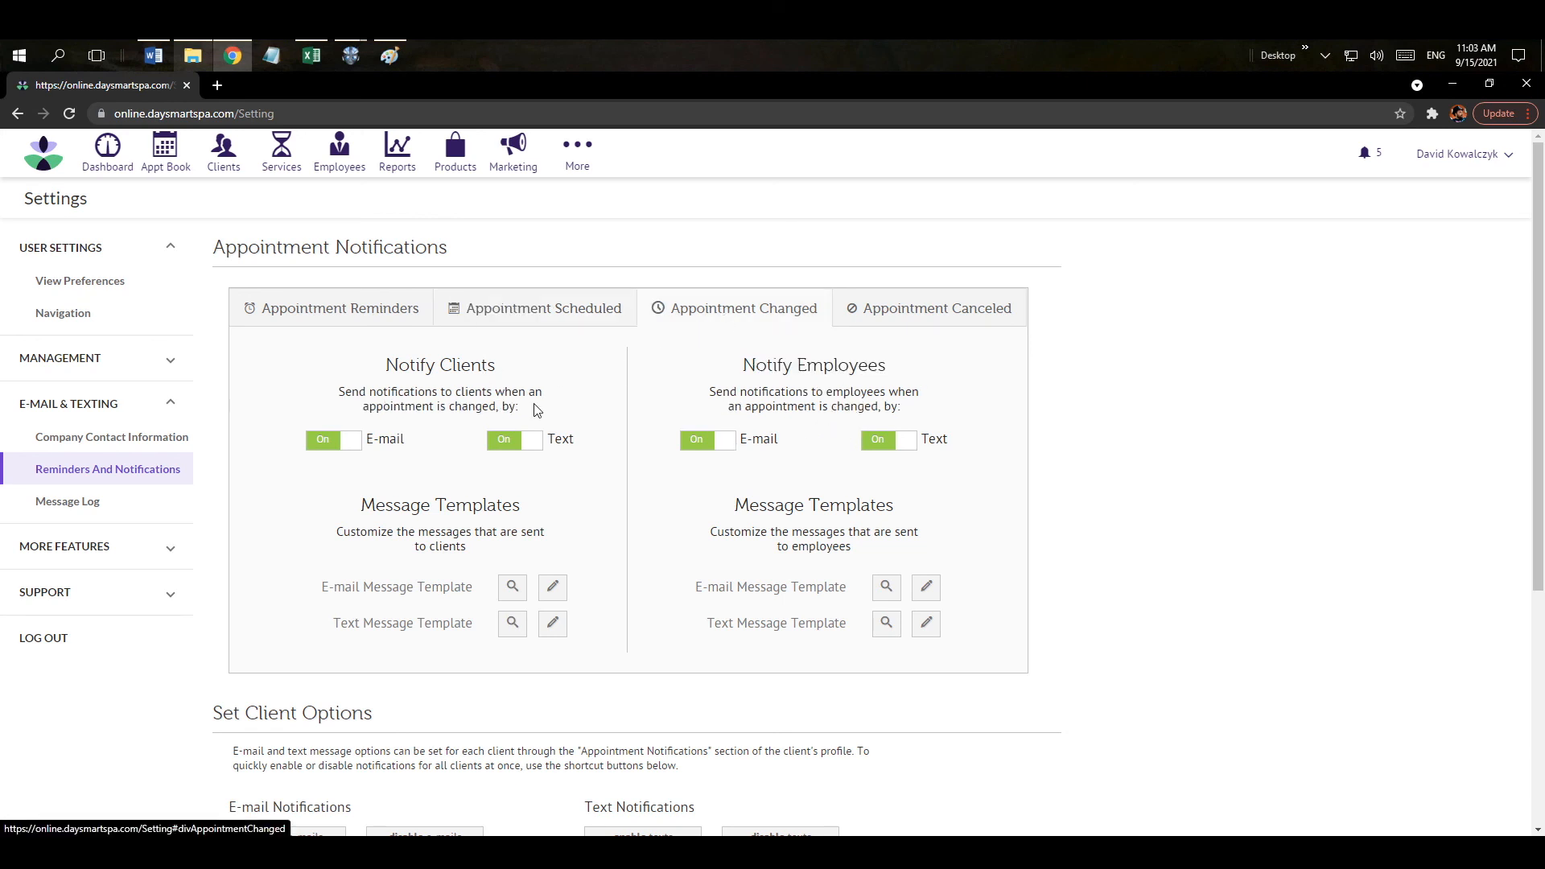
left_click(901, 324)
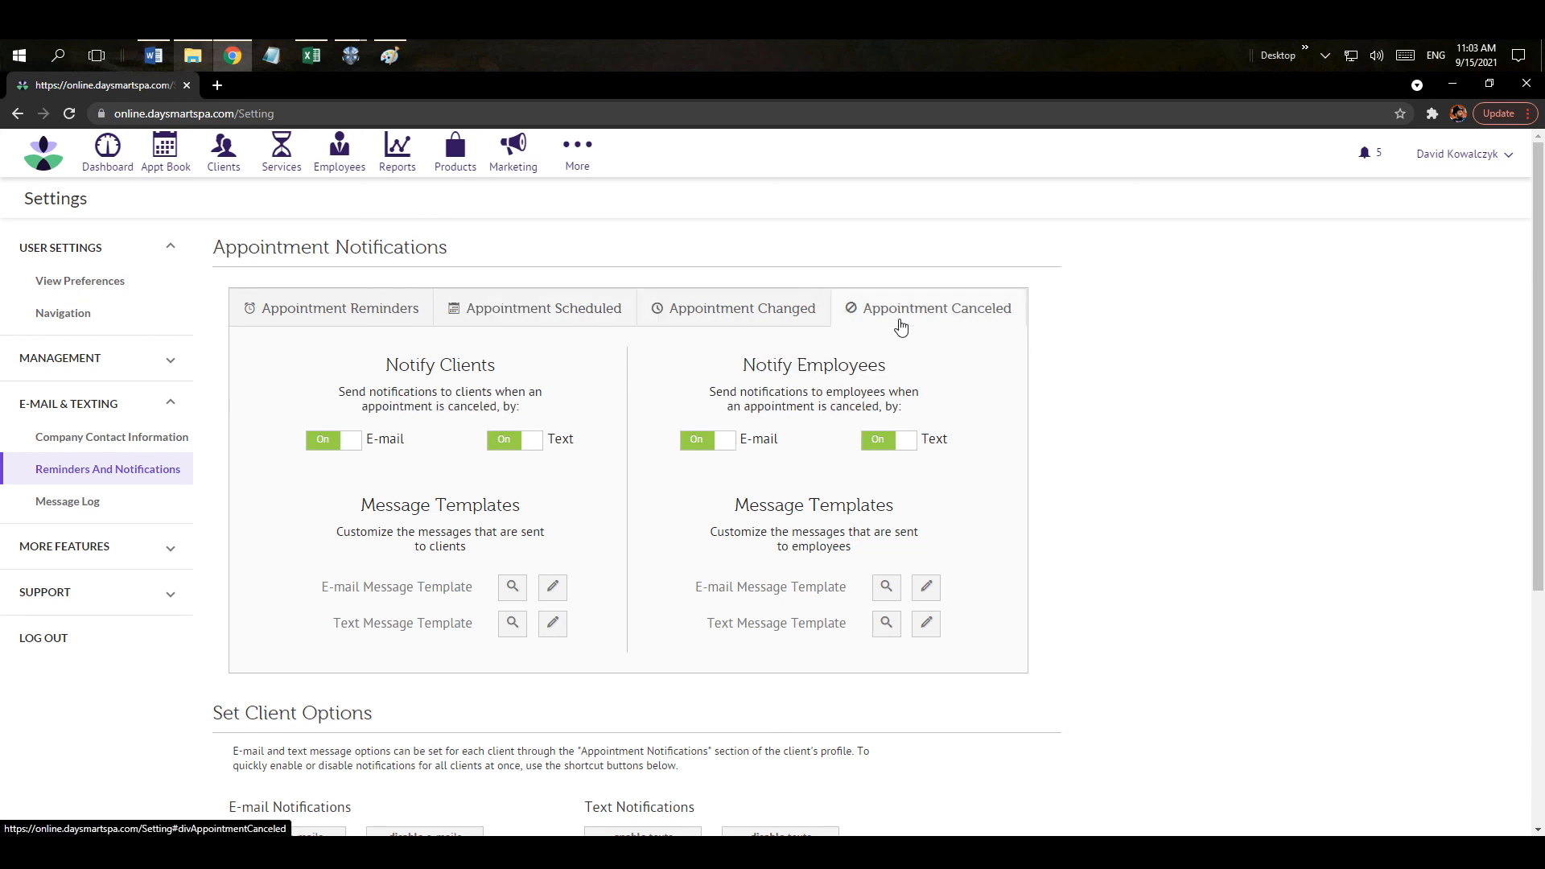
left_click(726, 318)
left_click(568, 323)
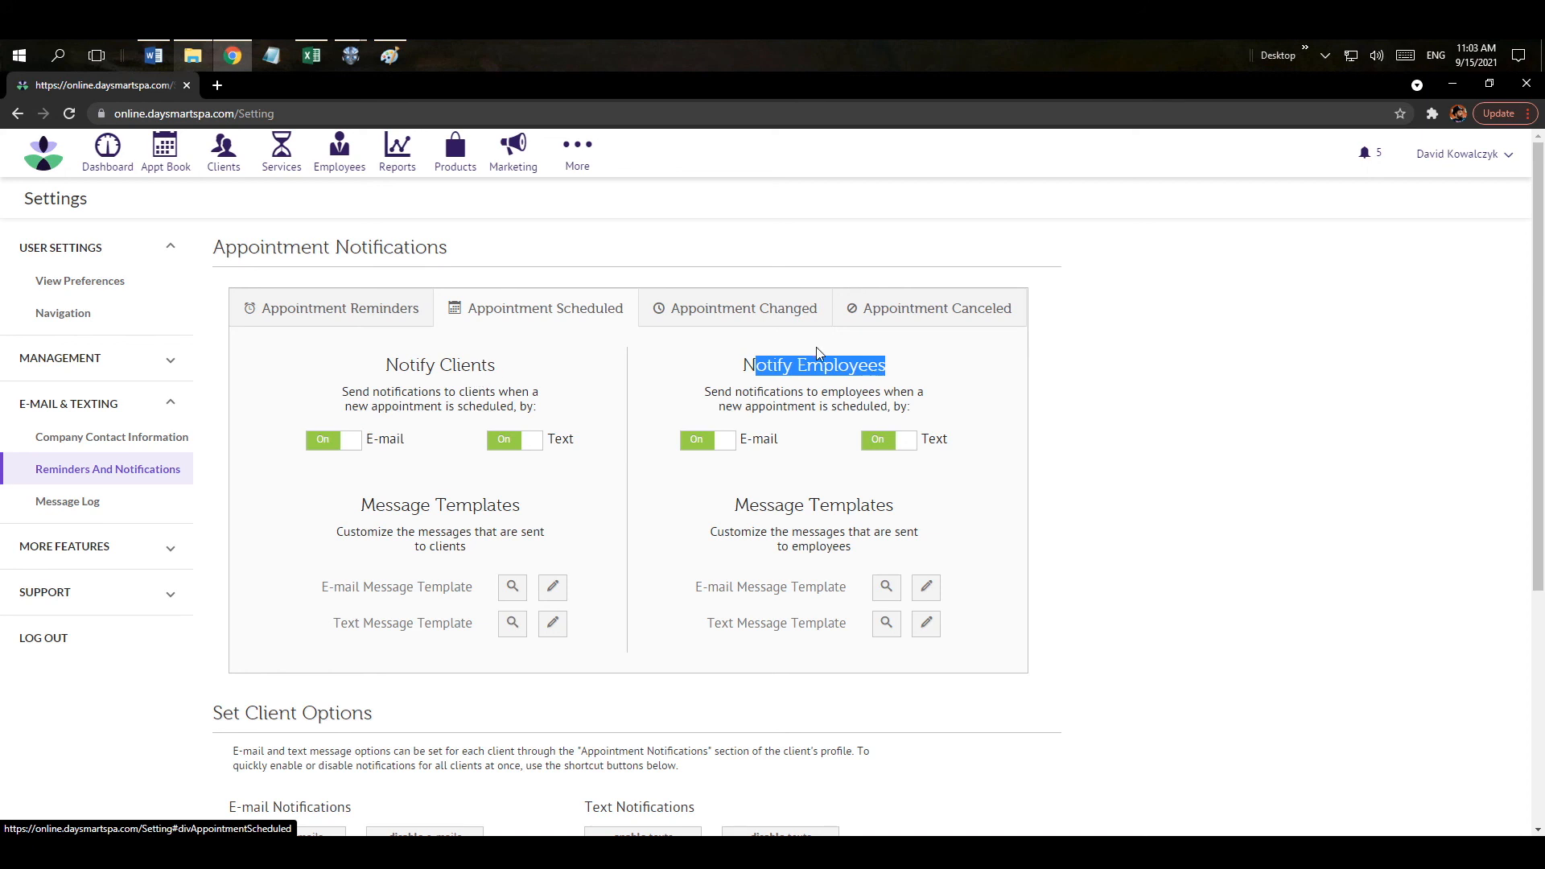
left_click(389, 318)
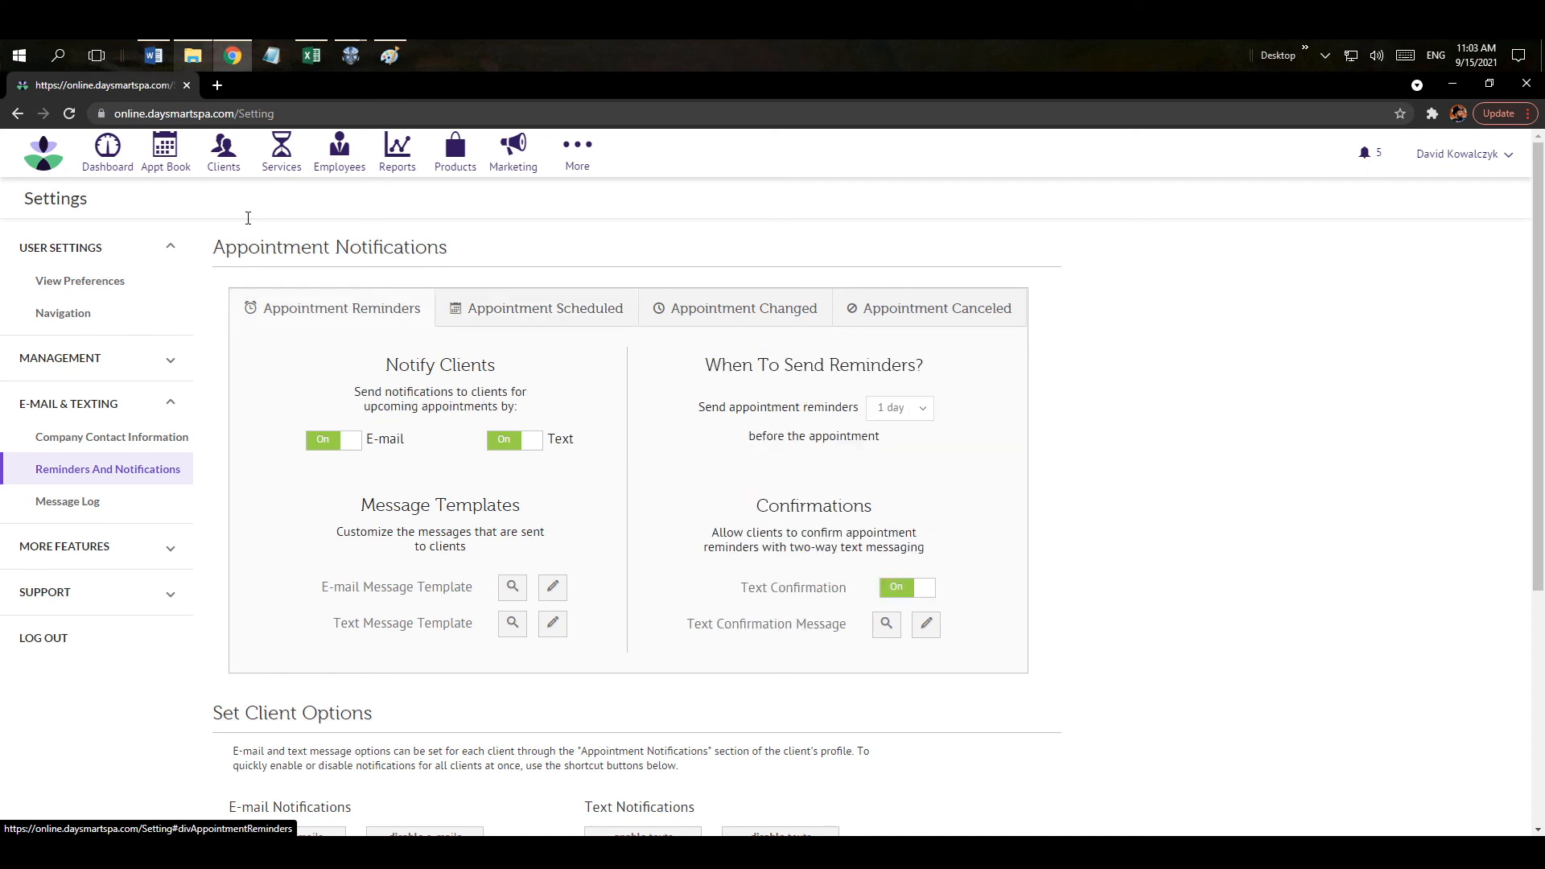
left_click(172, 170)
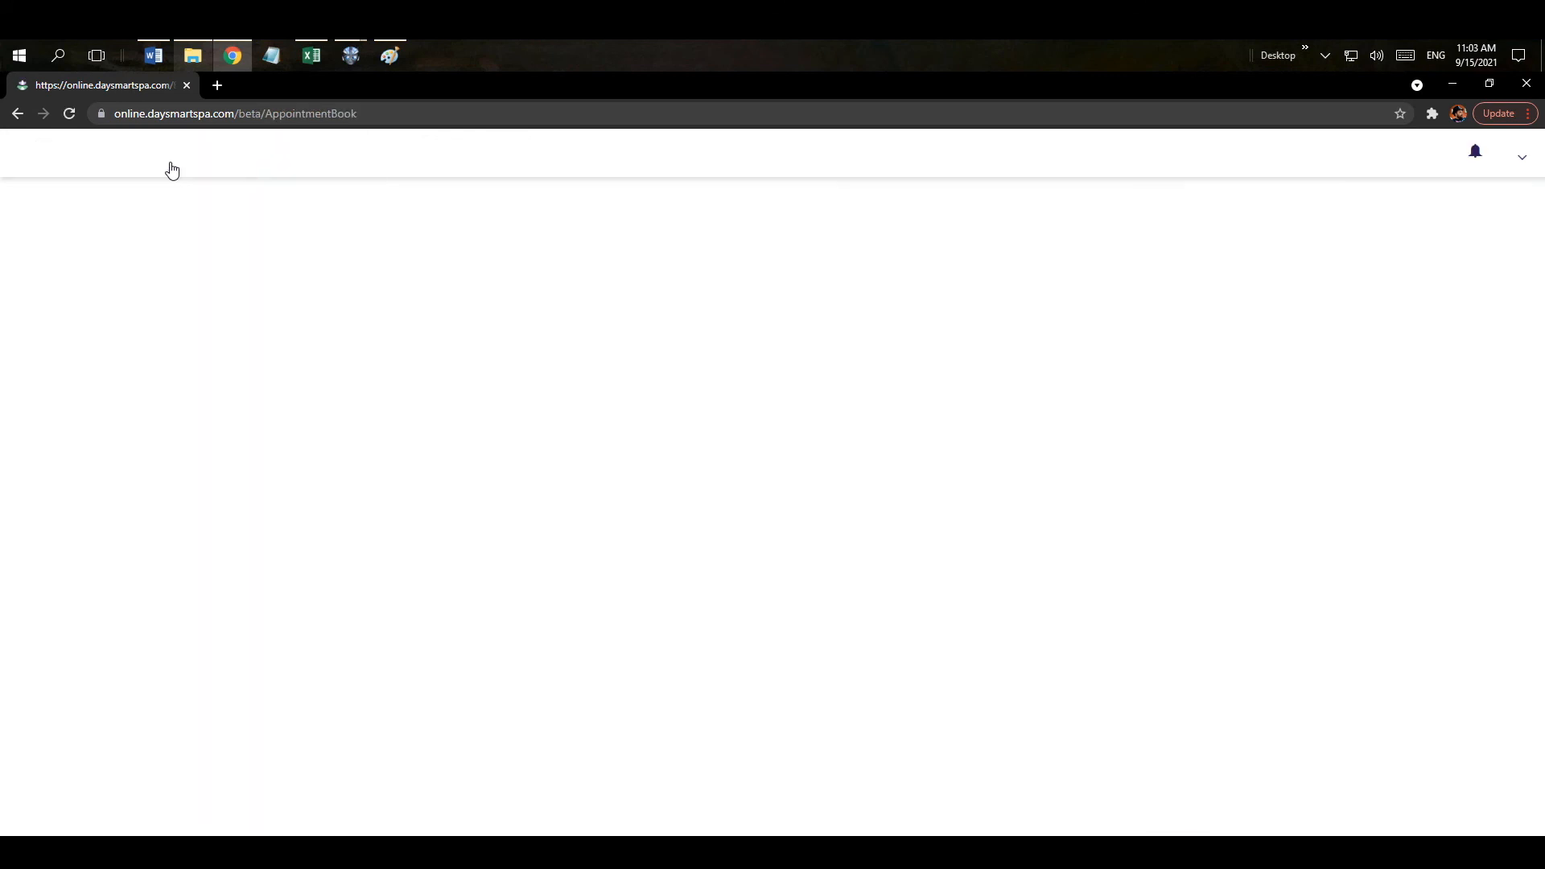